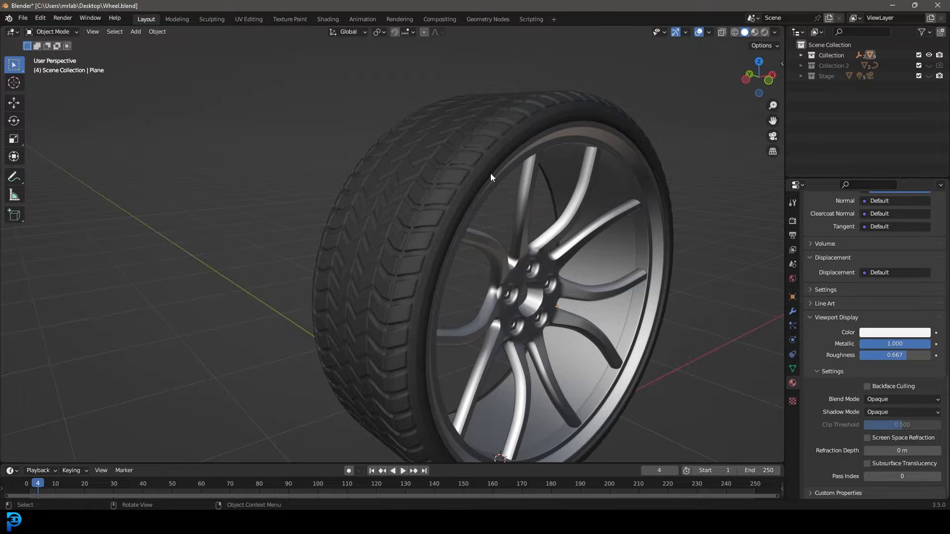
Step: Hide Collection, show Collection 2 and enter Edit Mode on the tread object to examine its flat strip beside the tire ring
click(928, 55)
click(928, 75)
click(928, 76)
click(929, 65)
scroll(486, 259, up, 3)
click(430, 267)
key(Tab)
middle_drag(430, 267, 360, 289)
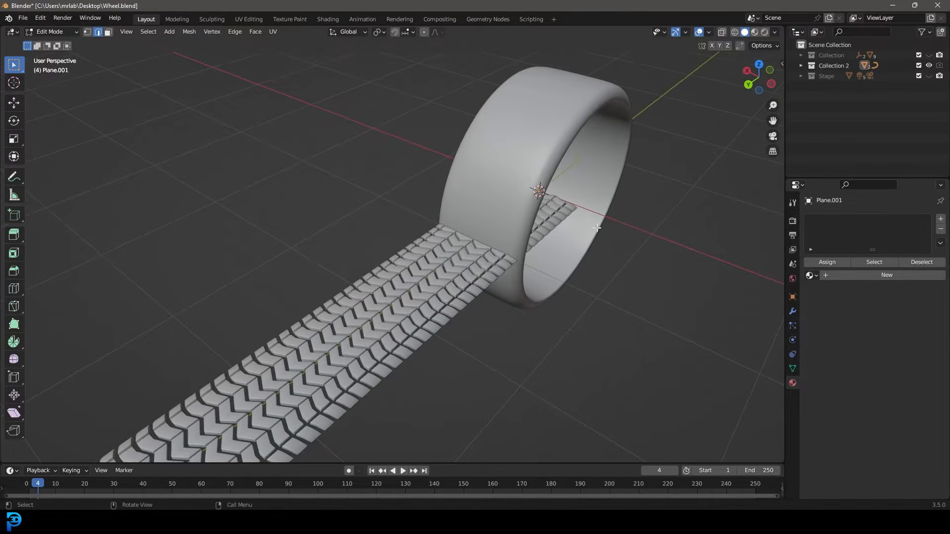
shift+middle_drag(584, 228, 468, 268)
scroll(468, 269, up, 3)
Step: Examine the tread mesh in wireframe, and its wrapped ring in Object Mode with solid shading
key(z)
click(416, 270)
scroll(427, 239, down, 3)
scroll(425, 239, down, 5)
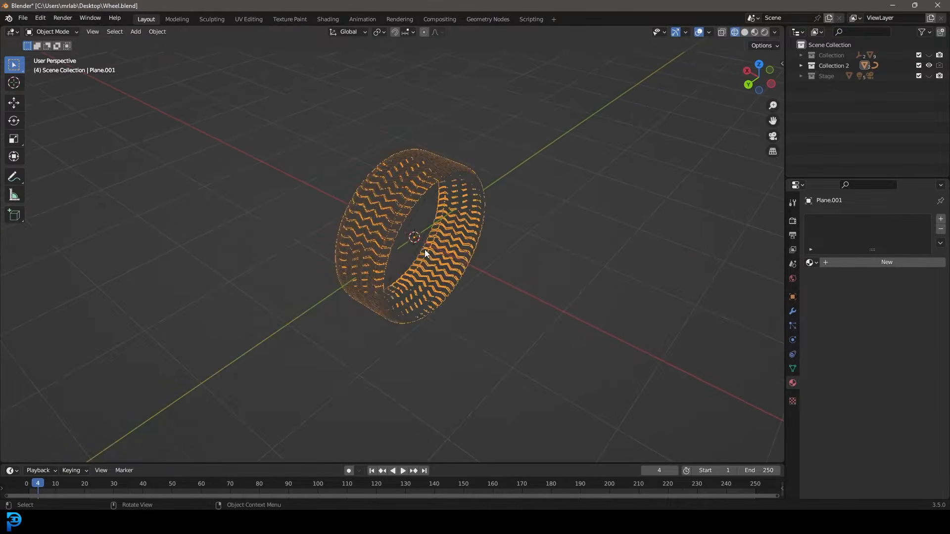
key(Tab)
key(z)
click(550, 243)
middle_drag(381, 350, 375, 321)
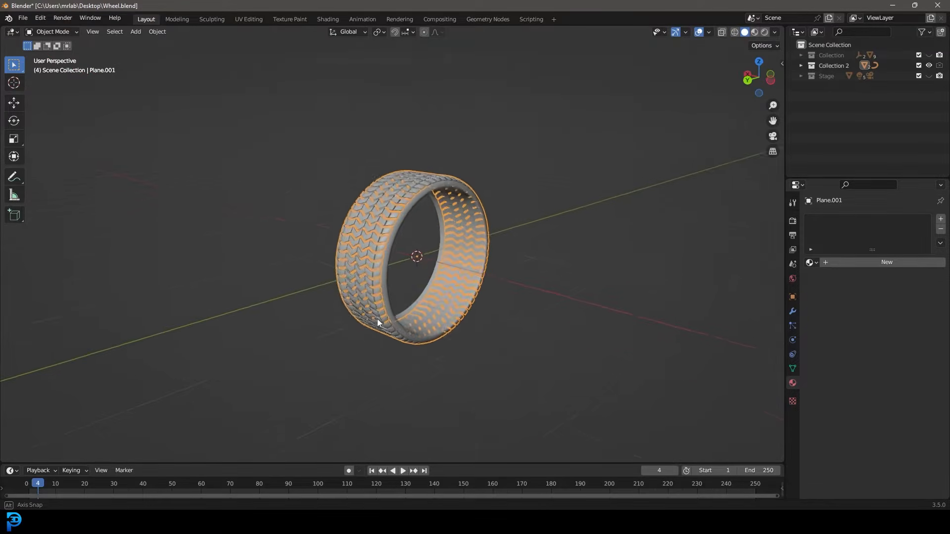
scroll(380, 320, up, 3)
click(388, 319)
Step: Hide Collection 2 and show Collection again to examine the finished wheel's tread up close
click(928, 65)
click(928, 55)
middle_drag(426, 207, 395, 179)
scroll(423, 159, up, 4)
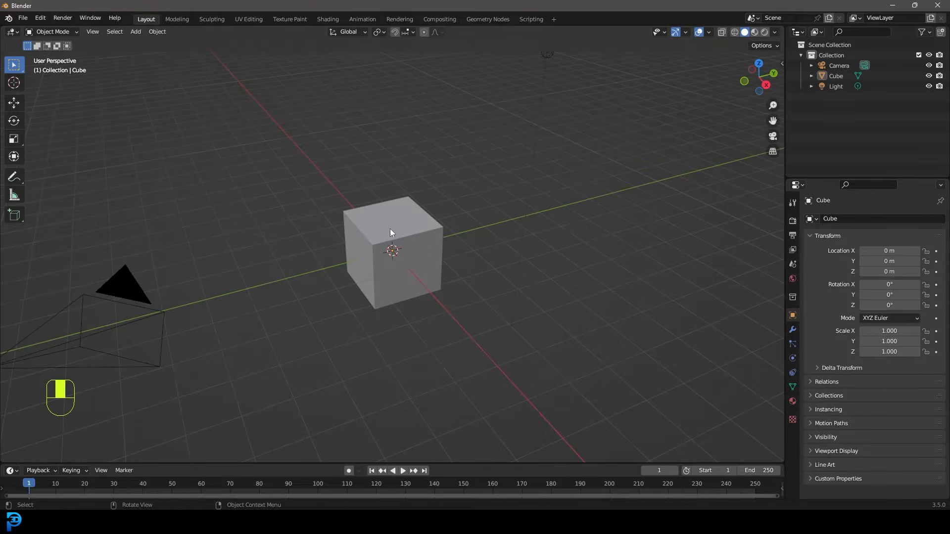
Step: Delete the default camera, cube and light from the new scene
scroll(391, 225, down, 3)
drag(260, 349, 553, 79)
key(Delete)
middle_drag(430, 188, 418, 196)
Step: Add a mesh plane at the origin of the empty scene
key(shift+a)
mouse_move(418, 196)
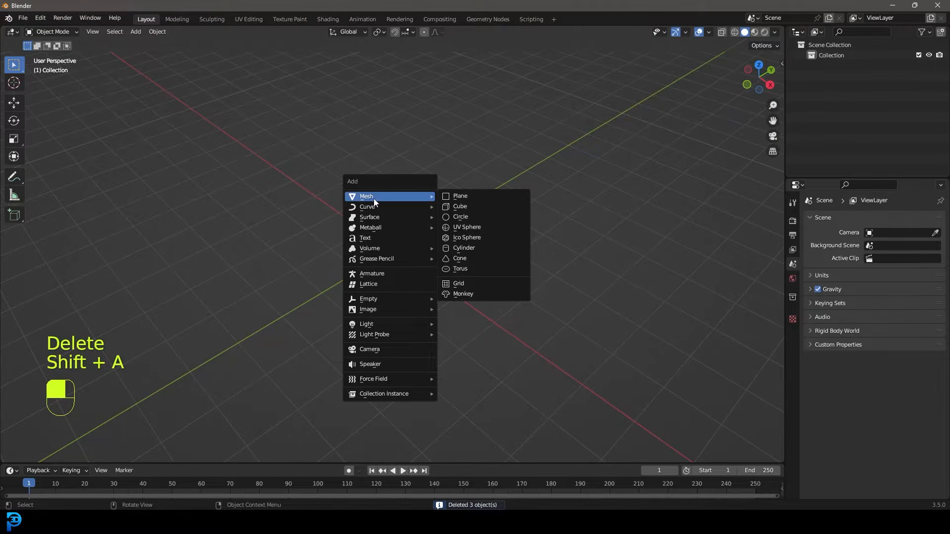
click(469, 197)
middle_drag(411, 194, 434, 203)
scroll(434, 203, up, 2)
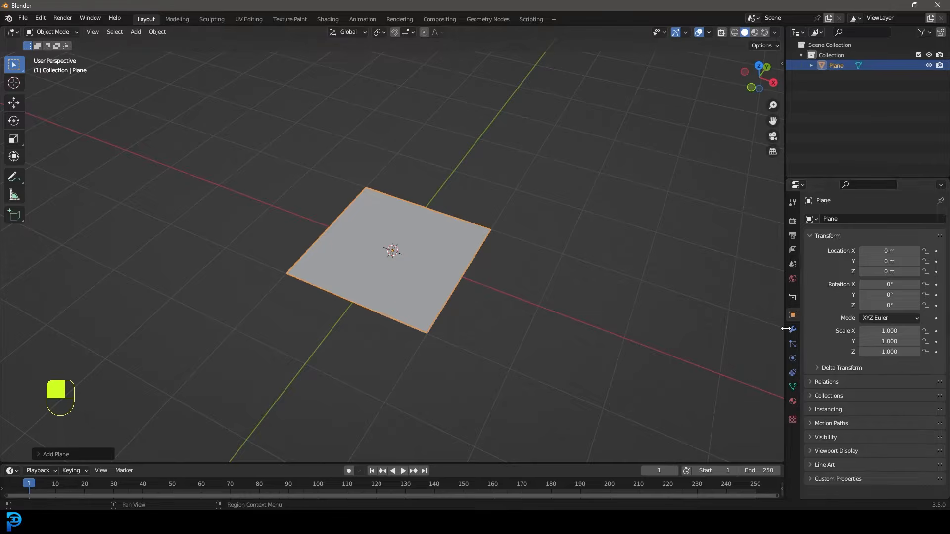
Step: Add a Mirror modifier on the X axis to the plane
click(793, 330)
click(815, 220)
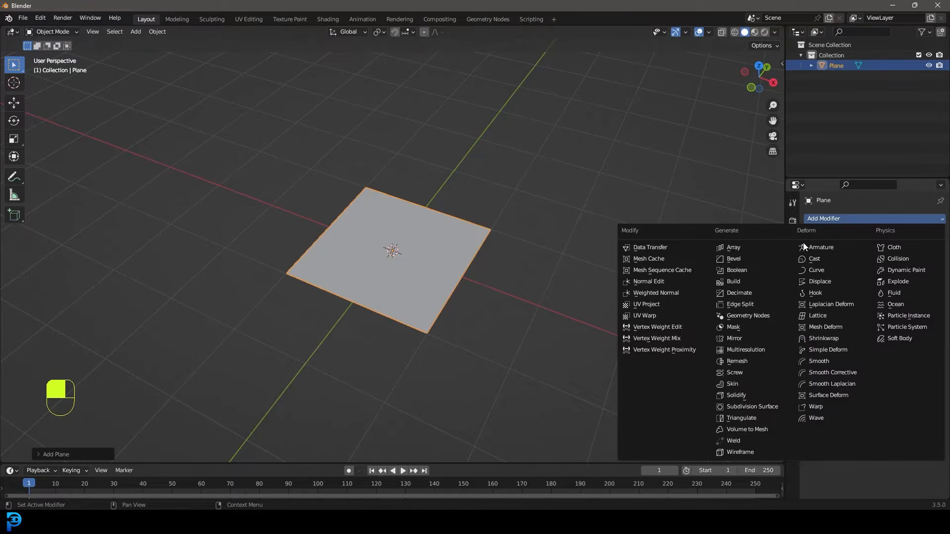
click(753, 341)
scroll(451, 249, down, 3)
middle_drag(451, 252, 471, 239)
Step: In Edit Mode, move the whole plane about 1 m along X, leaving a narrow gap to its mirrored copy
key(Tab)
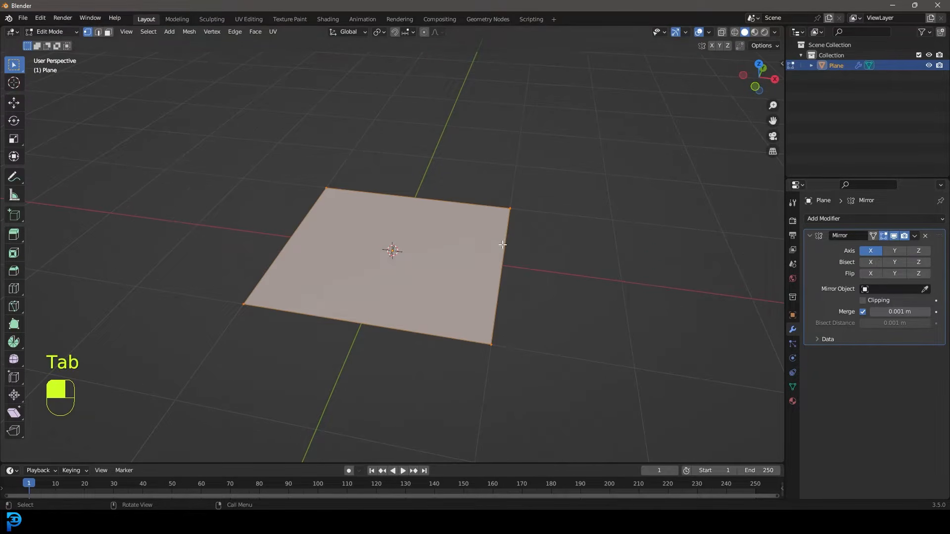
key(g)
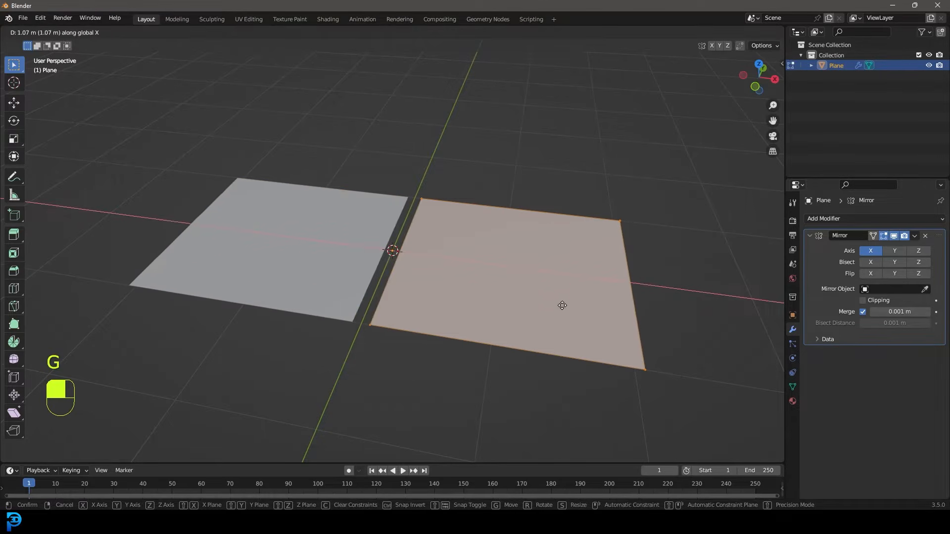
click(503, 303)
scroll(482, 281, down, 6)
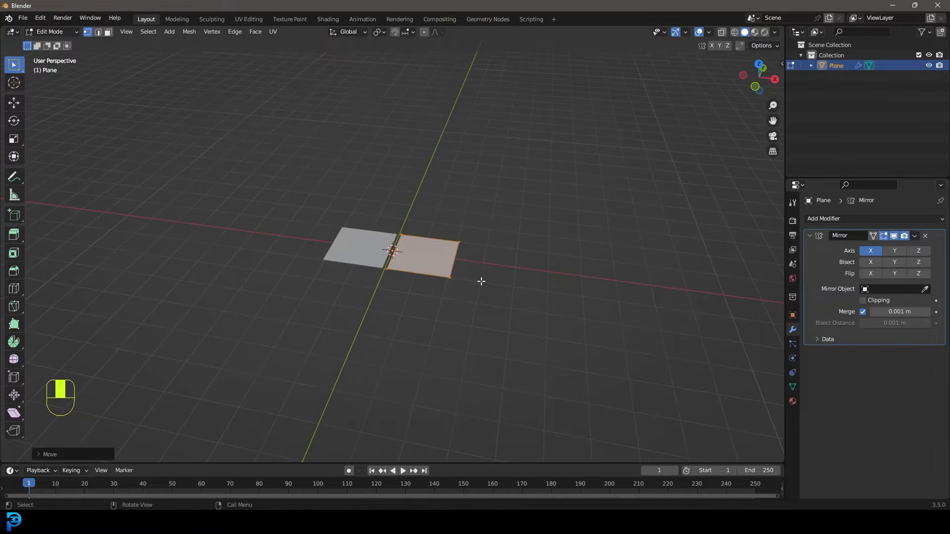
key(KP_1)
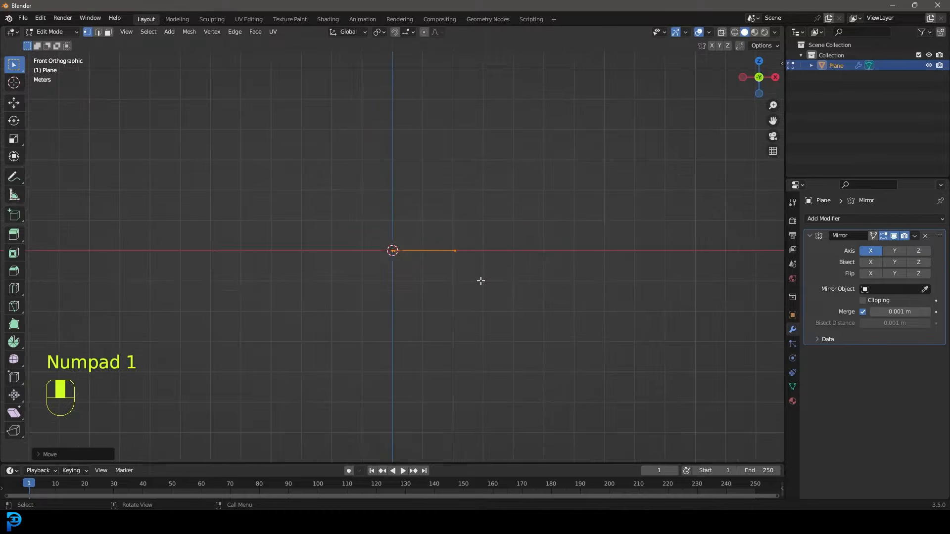
scroll(412, 238, up, 8)
middle_drag(405, 218, 393, 248)
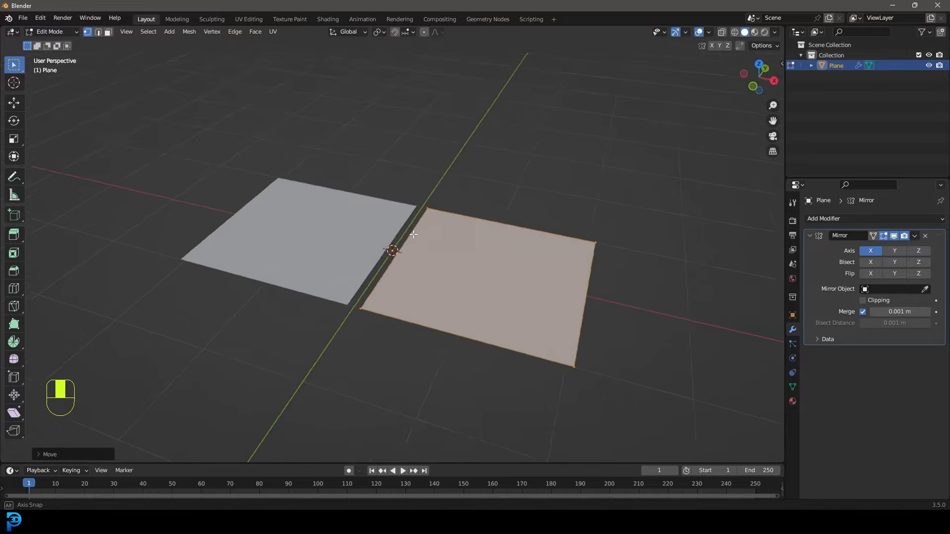
Step: Scale the plane's mesh down to 0.1 on all axes
scroll(424, 201, up, 4)
middle_drag(424, 201, 418, 234)
text(s)
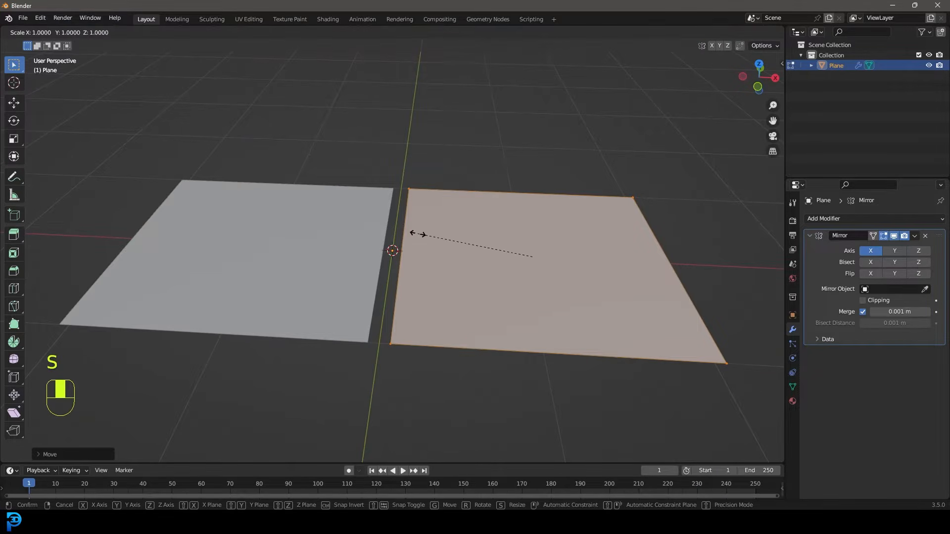
text(.1)
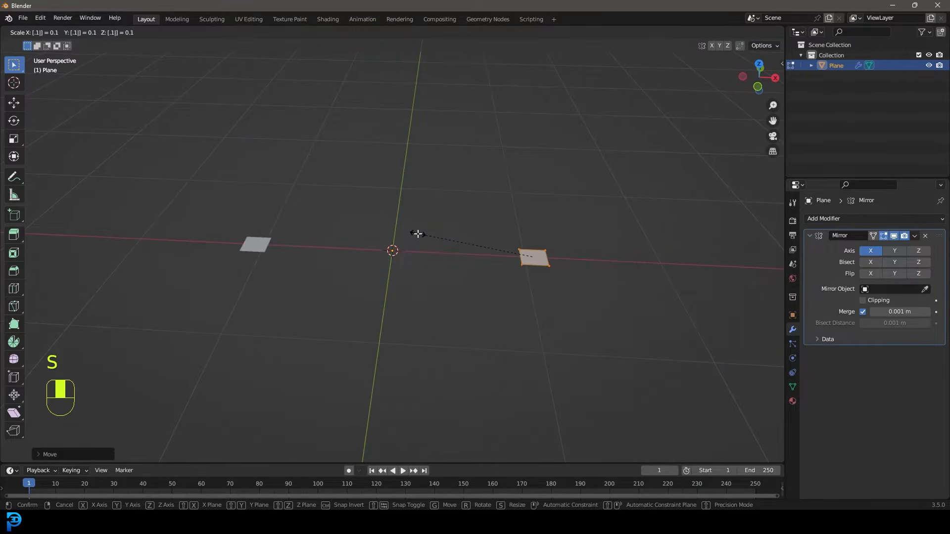
key(Return)
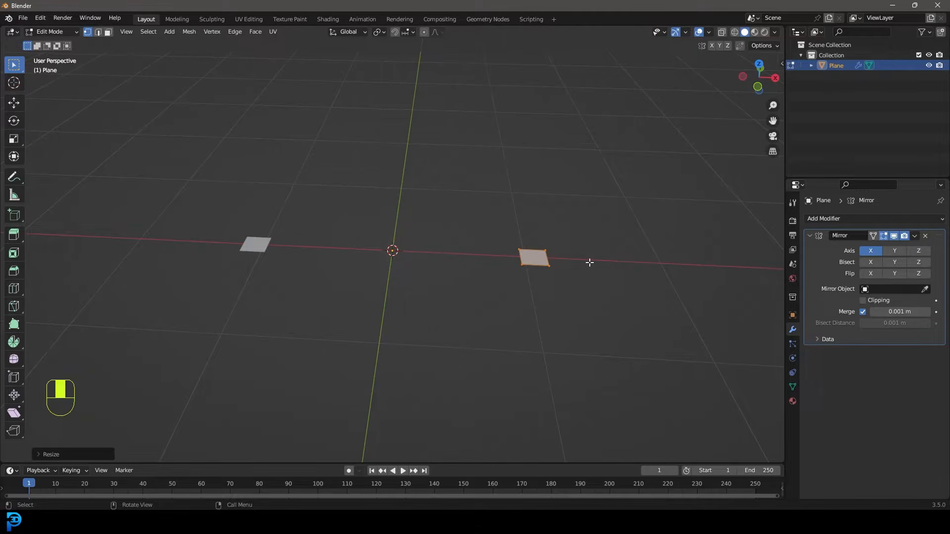
Step: Move the small plane about 0.92 m back along X, keeping a narrow gap to its mirrored copy
key(g)
key(x)
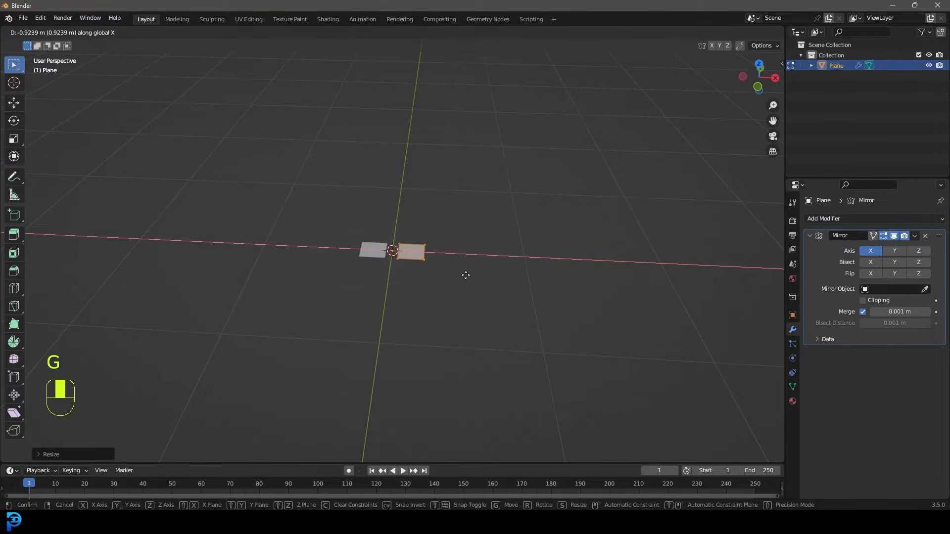
click(463, 274)
middle_drag(435, 193, 385, 185)
Step: In top view, move the plane's two outer vertices outward and up in Y to form a slanted tread block
key(KP_7)
scroll(388, 250, up, 3)
shift+scroll(456, 253, up, 2)
key(alt+a)
scroll(457, 258, up, 3)
drag(547, 402, 461, 221)
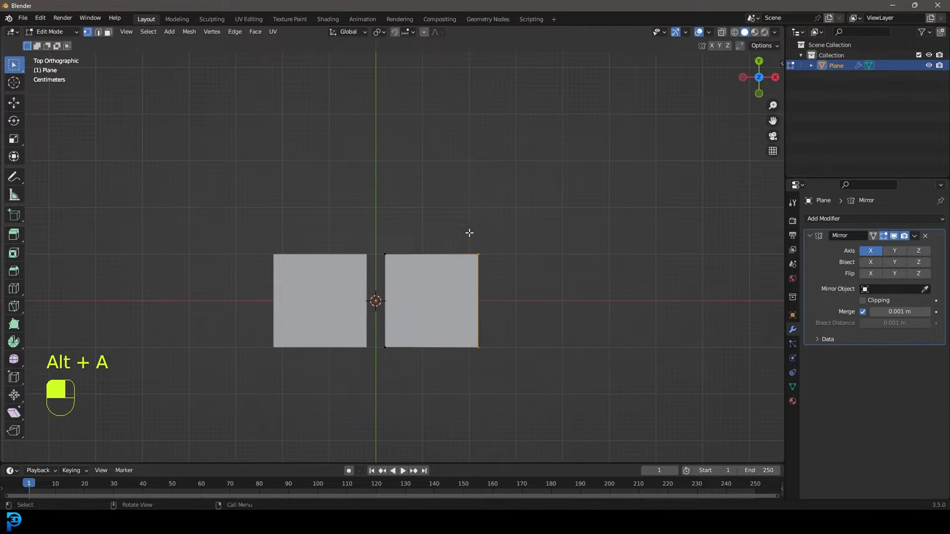
shift+scroll(469, 291, down, 2)
key(g)
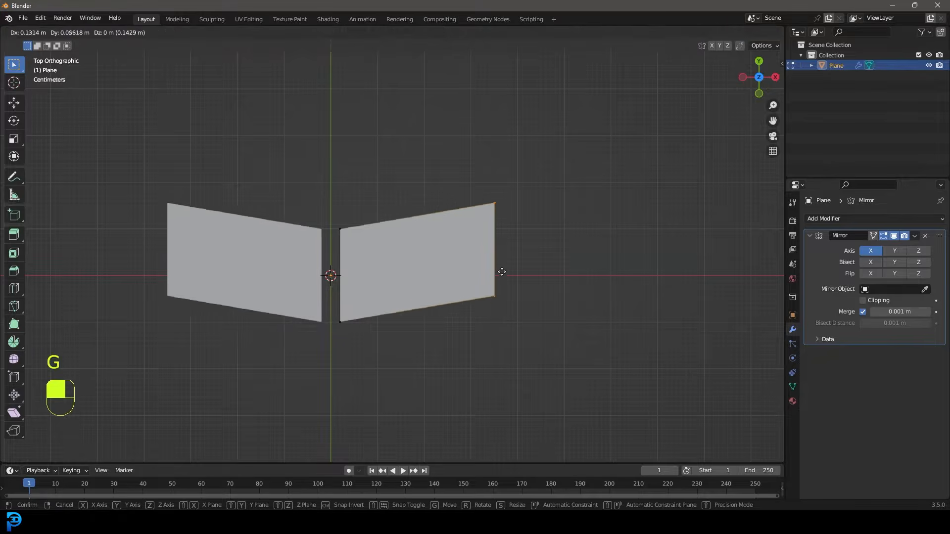
click(478, 246)
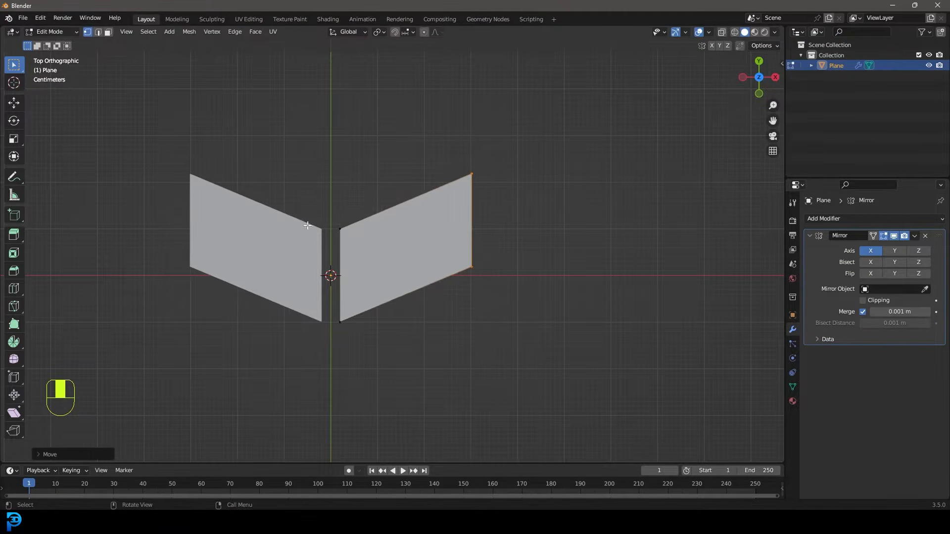
Step: Duplicate the slanted block's outer edge and offset the copy about 0.02 m along X
scroll(385, 304, down, 2)
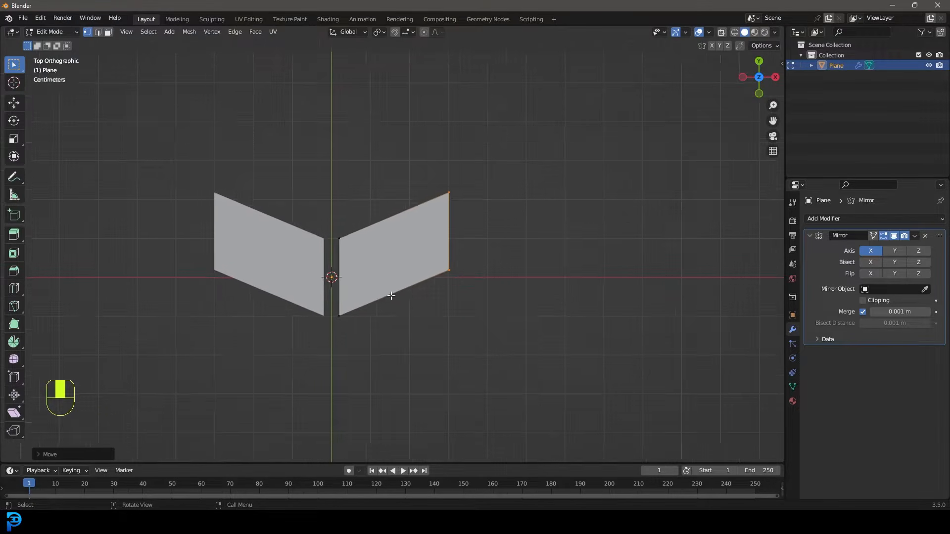
scroll(386, 295, up, 2)
shift+middle_drag(460, 275, 412, 292)
key(shift+d)
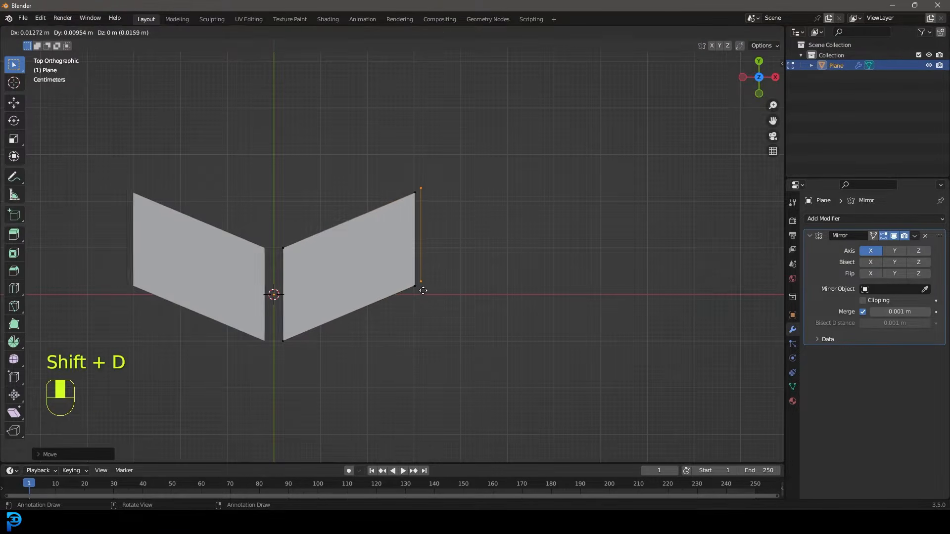
key(x)
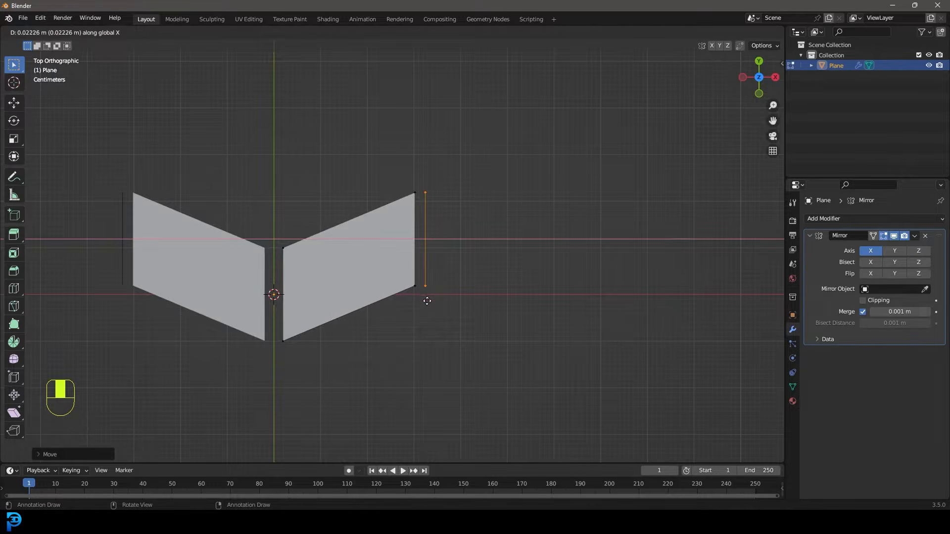
click(427, 301)
mouse_move(441, 301)
shift+middle_down()
mouse_move(450, 297)
mouse_move(439, 290)
shift+middle_up()
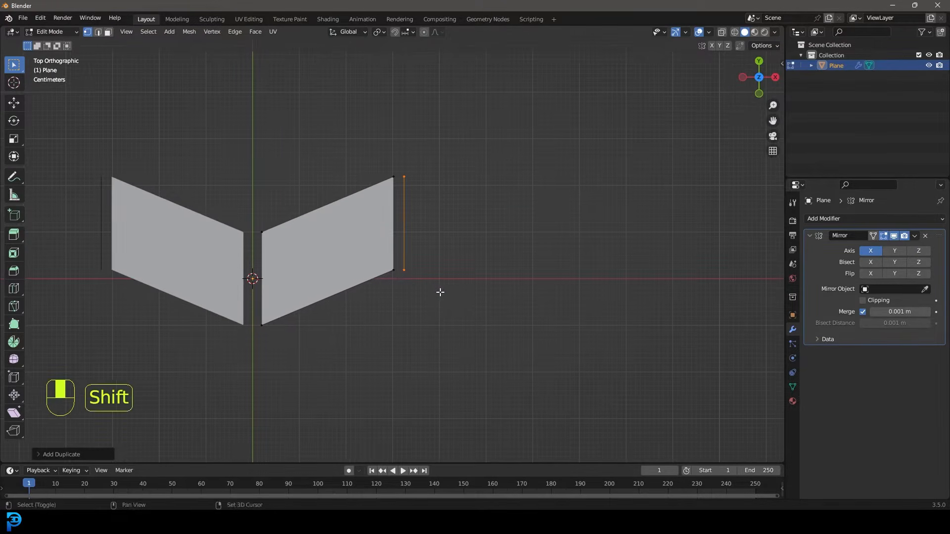
Step: Extrude the duplicated edge about 0.33 m along X and lower the new edge about 0.12 m along Y
key(e)
key(x)
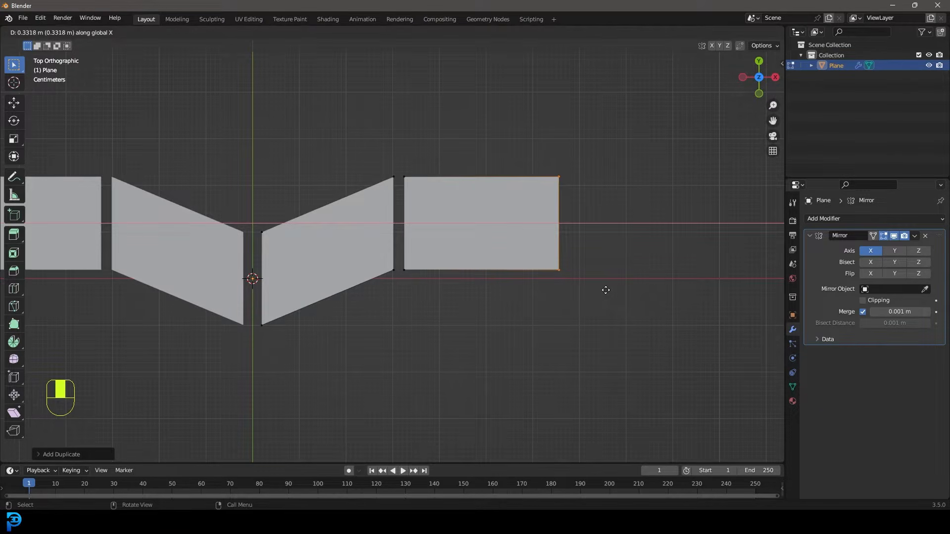
click(607, 290)
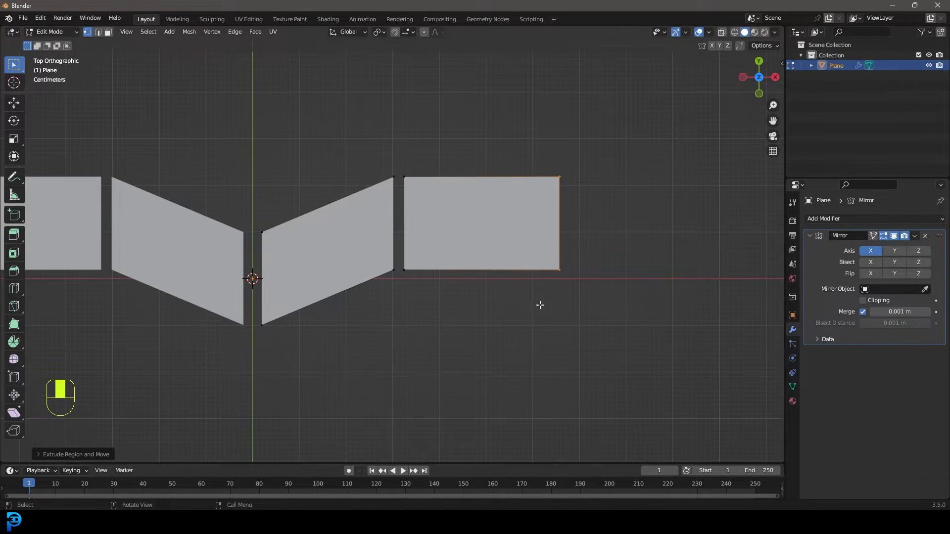
key(g)
key(y)
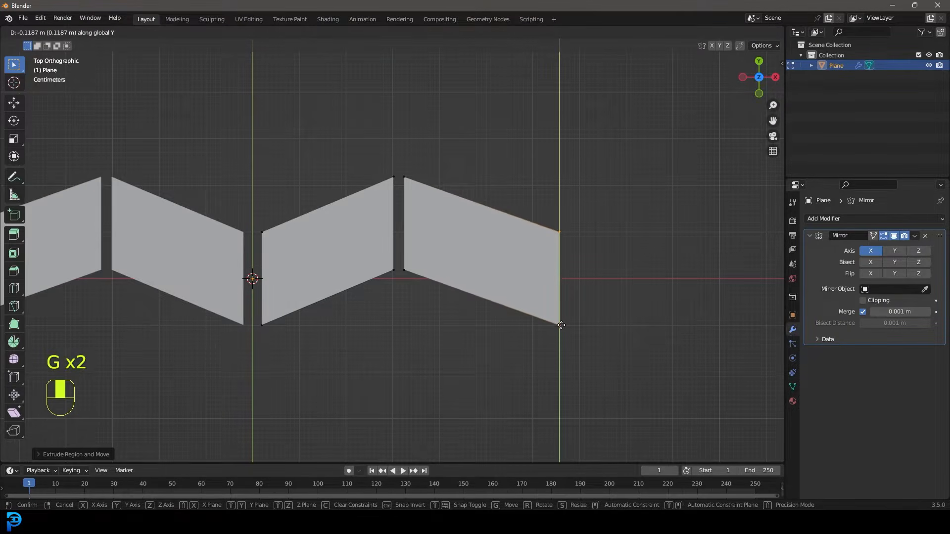
click(560, 324)
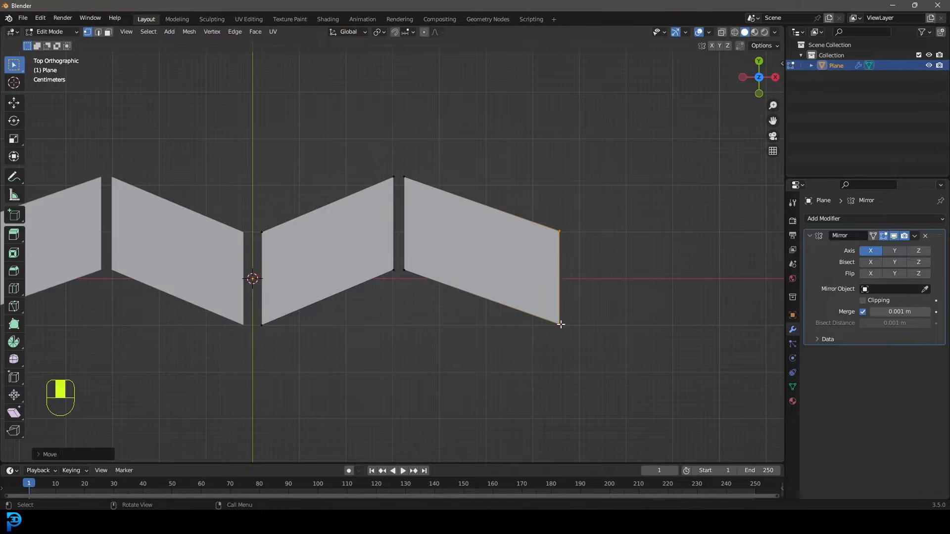
shift+middle_drag(492, 244, 510, 246)
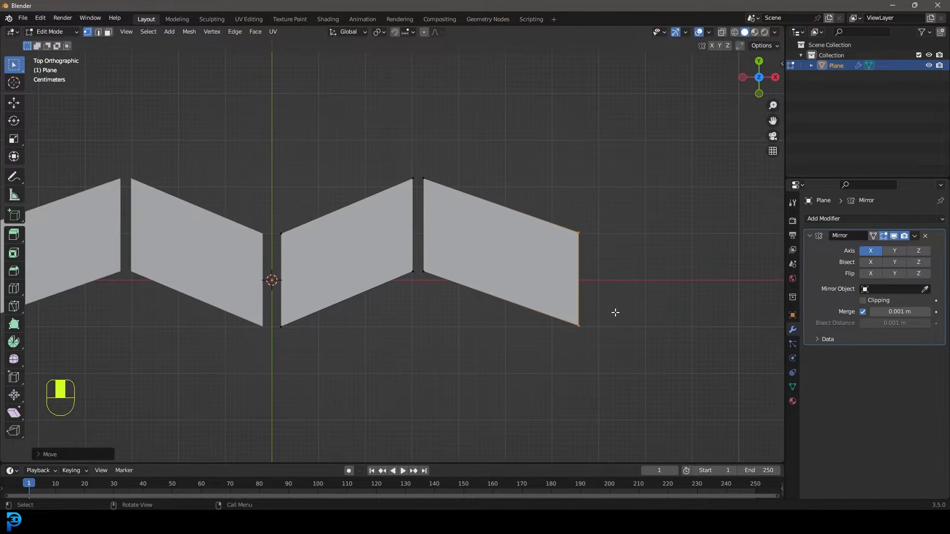
Step: Move the second block's outer edge inward along X to match the first block's slope
key(g)
key(x)
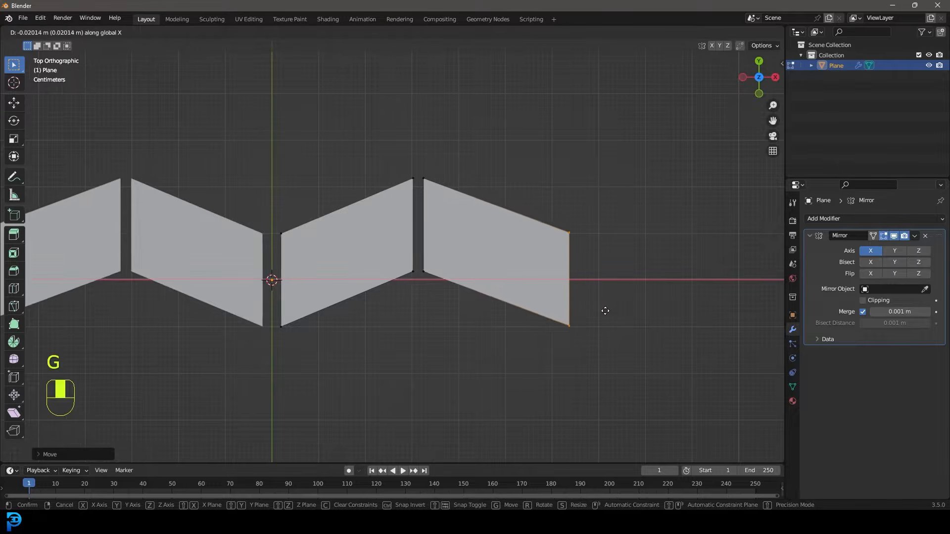
click(596, 309)
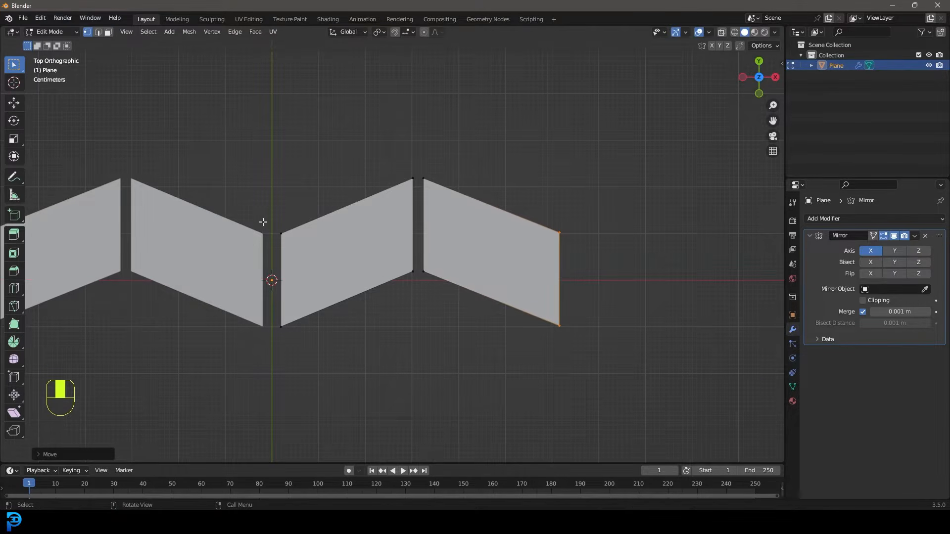
Step: Duplicate the second block's outer edge and offset the copy outward along X, leaving a narrow gap
scroll(425, 266, down, 2)
shift+middle_drag(422, 241, 383, 259)
scroll(471, 287, up, 2)
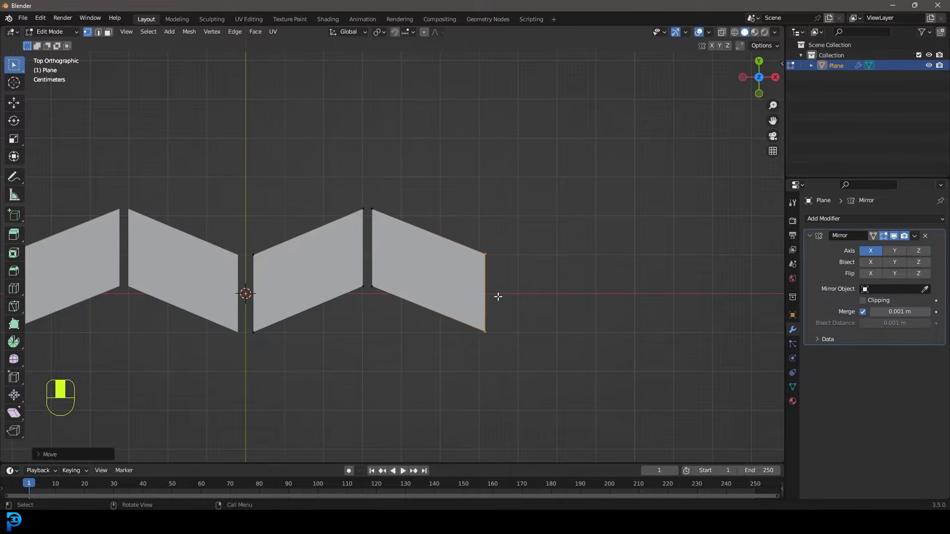
key(shift+d)
key(x)
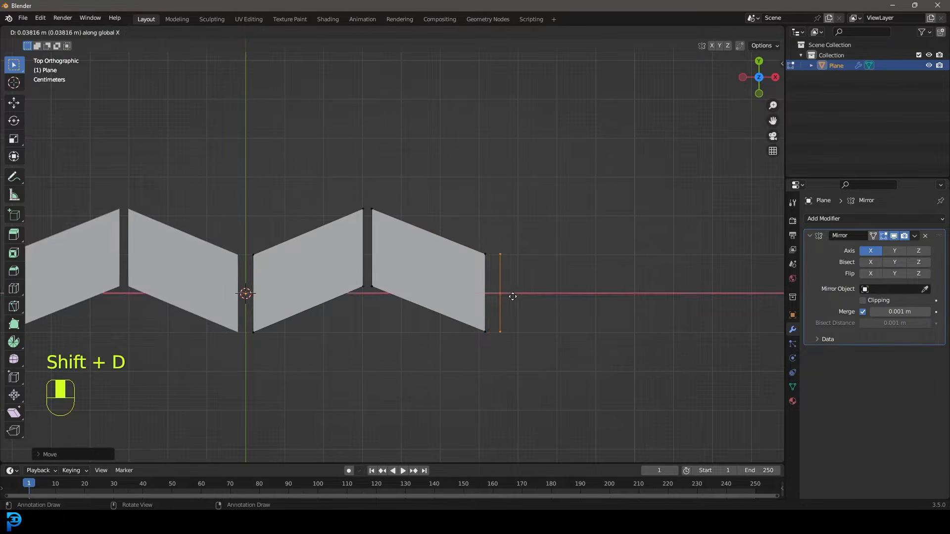
click(501, 325)
mouse_move(501, 324)
shift+middle_down()
mouse_move(505, 314)
mouse_move(489, 313)
shift+middle_up()
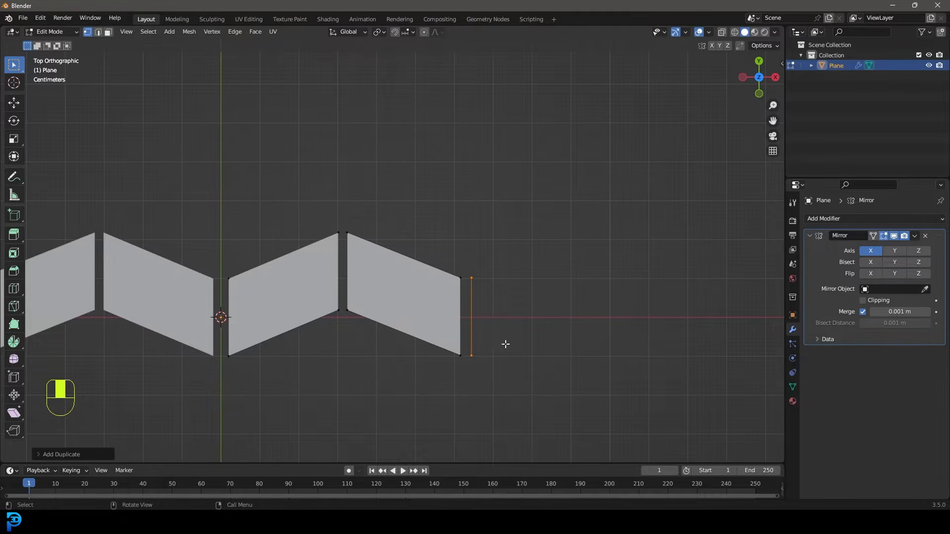
Step: Extrude the duplicated edge about 0.20 m along X and 0.10 m up along Y, and extend it about 0.08 m straight along X
key(e)
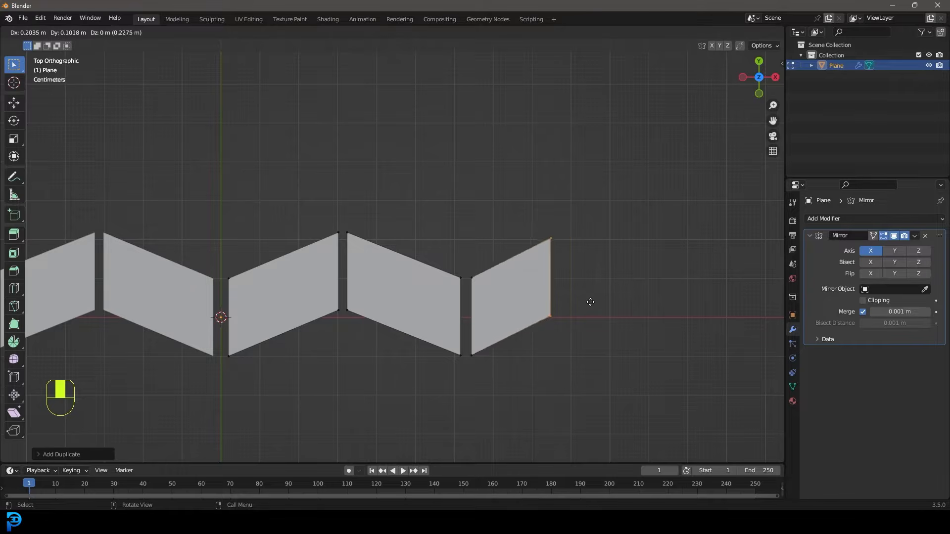
click(590, 302)
key(e)
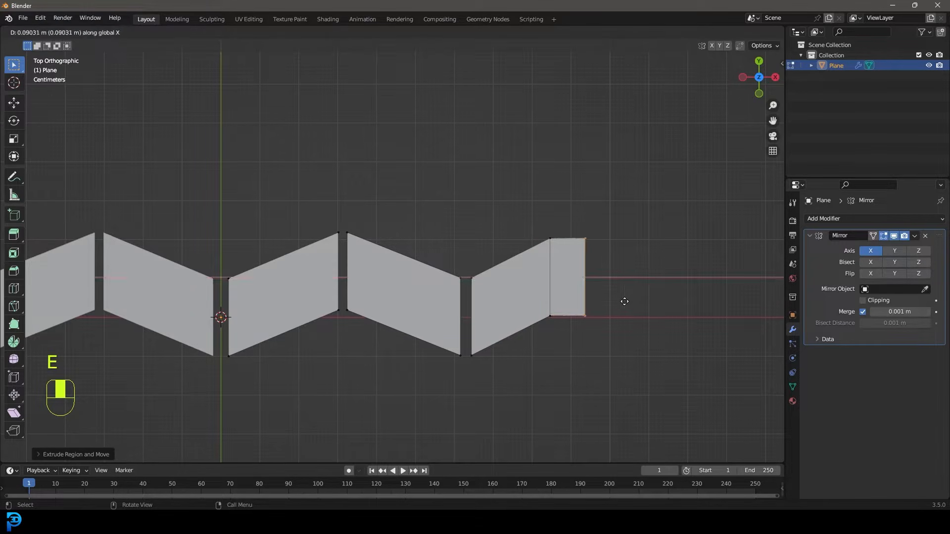
click(620, 303)
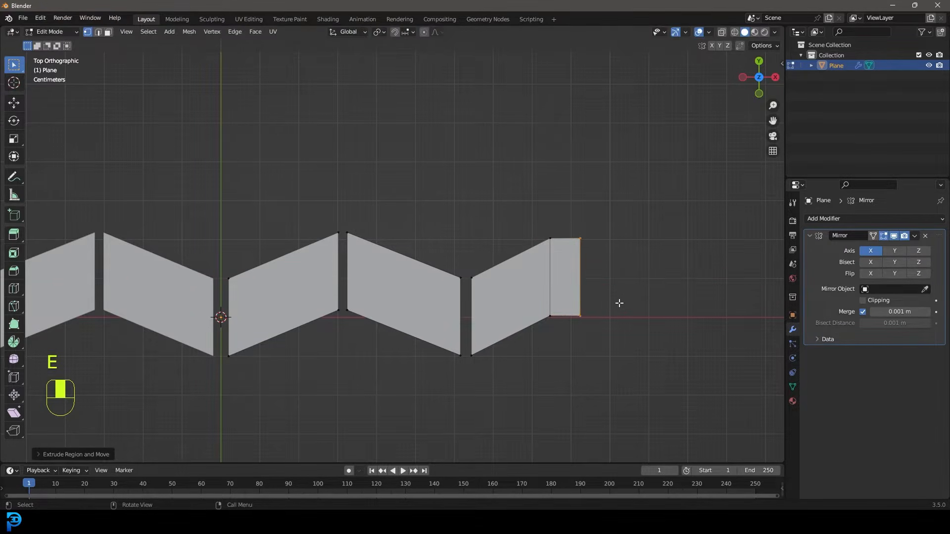
Step: Duplicate the outer edge of the third block and offset the copy slightly outward along X, leaving a narrow gap
scroll(512, 293, down, 3)
shift+middle_drag(511, 293, 484, 286)
scroll(484, 286, up, 2)
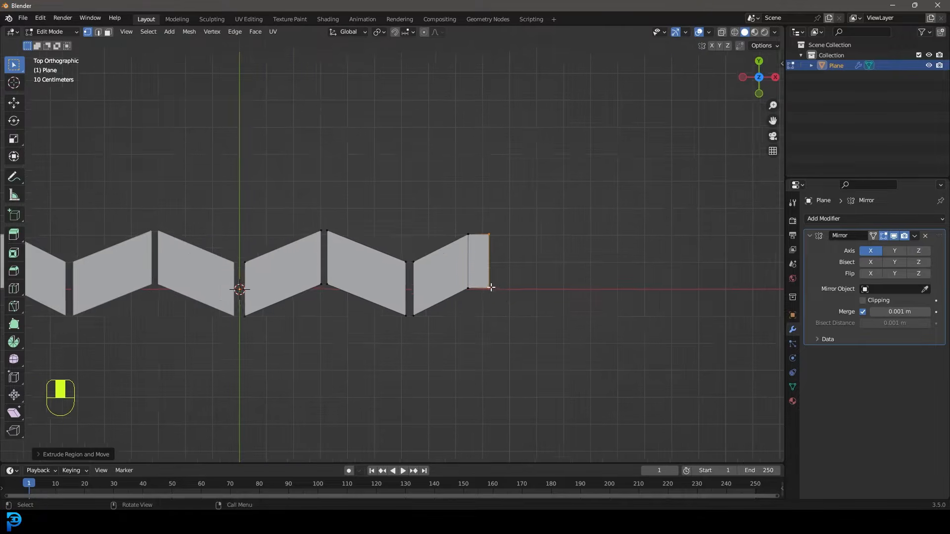
key(shift+d)
click(521, 290)
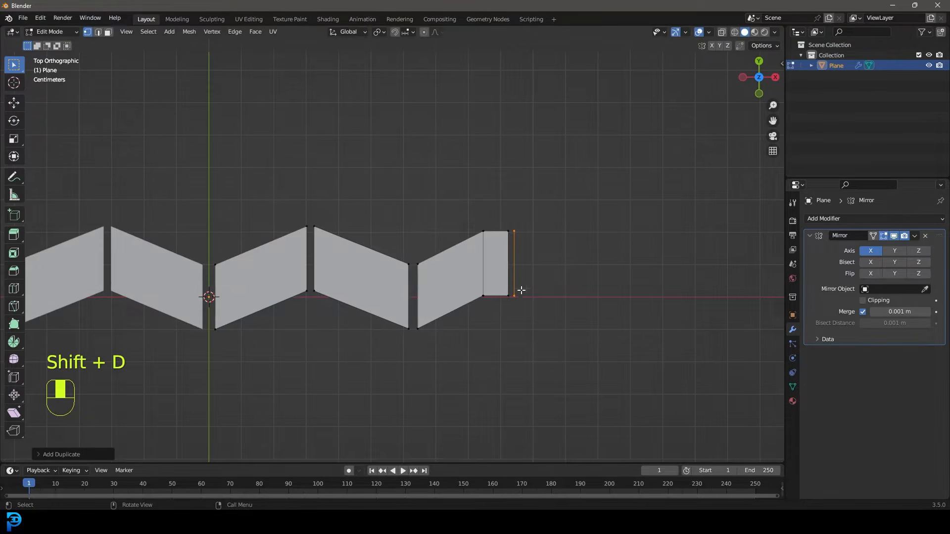
scroll(521, 253, down, 4)
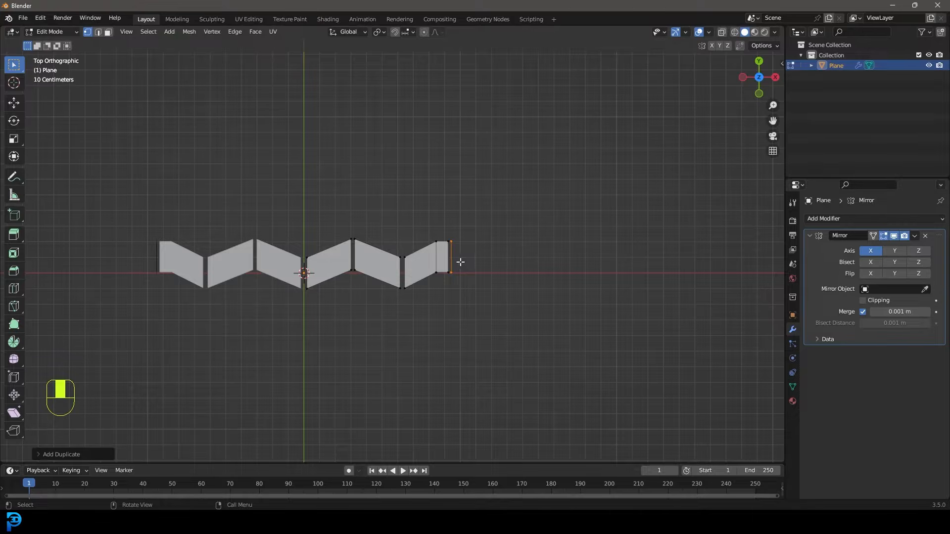
Step: Return to Object Mode and add an Array modifier to the tread strip with relative offset factors 0 on X and 1 on Y
key(Tab)
click(809, 237)
click(820, 218)
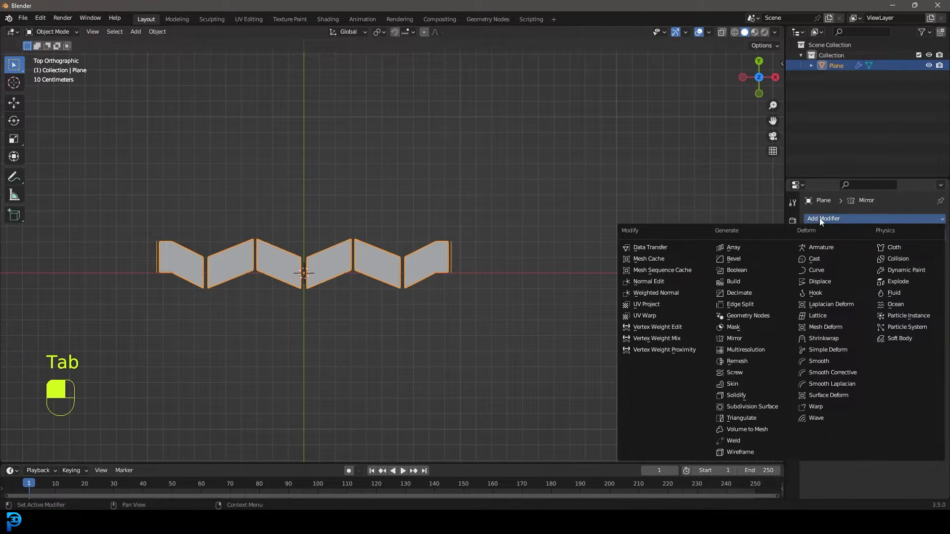
click(741, 248)
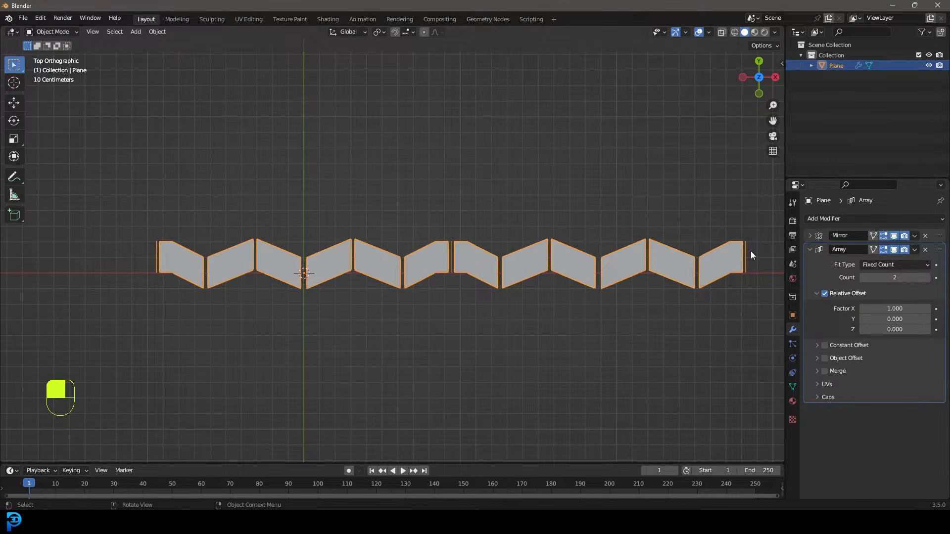
click(899, 309)
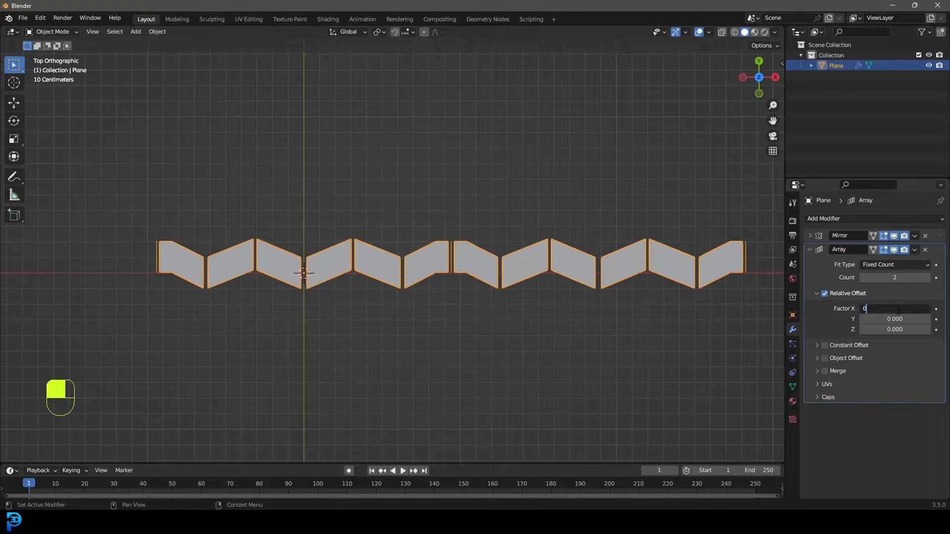
key(Return)
click(898, 319)
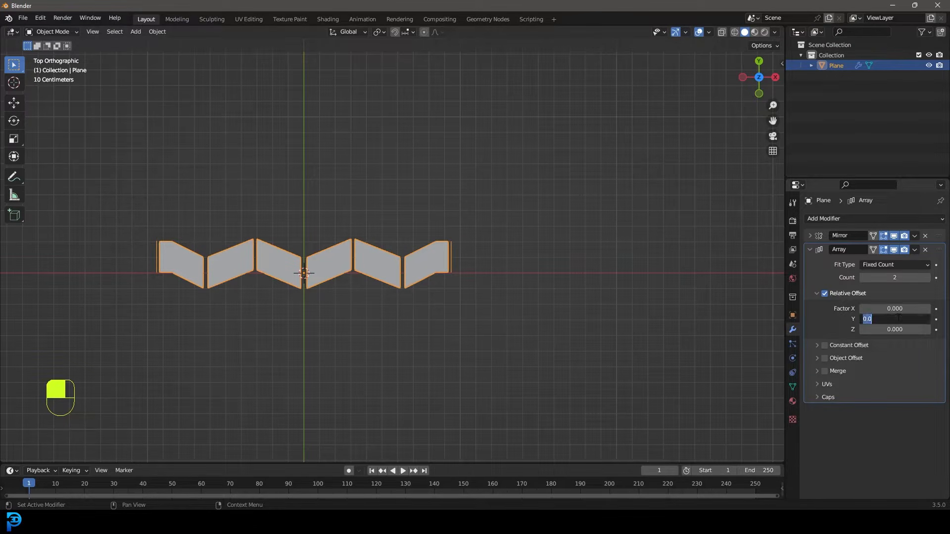
text(1)
key(Return)
Step: Reduce the array's relative Y offset factor to 0.690 so the two zigzag rows sit close together
middle_drag(533, 245, 397, 183)
scroll(399, 187, up, 3)
middle_drag(423, 223, 425, 248)
shift+drag(893, 320, 848, 319)
middle_drag(414, 279, 437, 298)
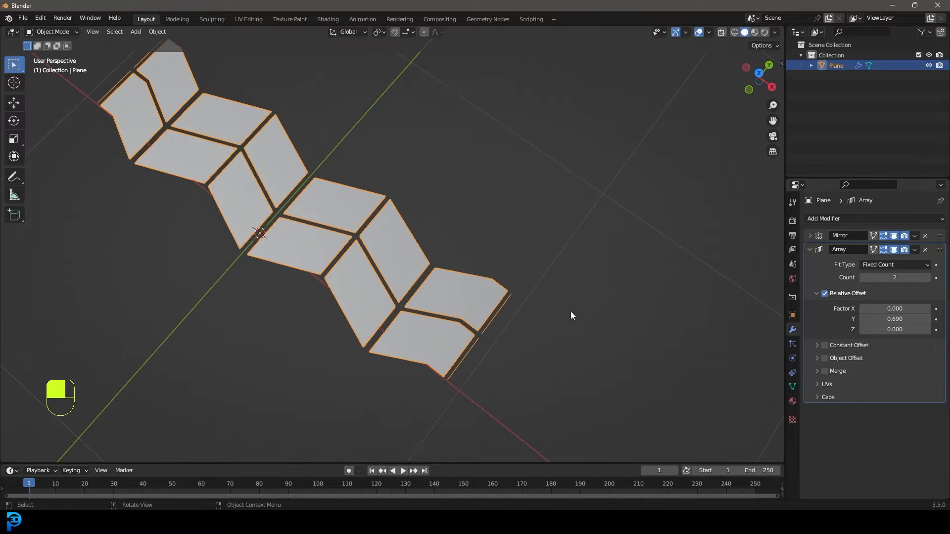
Step: Raise the tread array's count to lengthen the strip, trying 58 and settling on 65
click(899, 279)
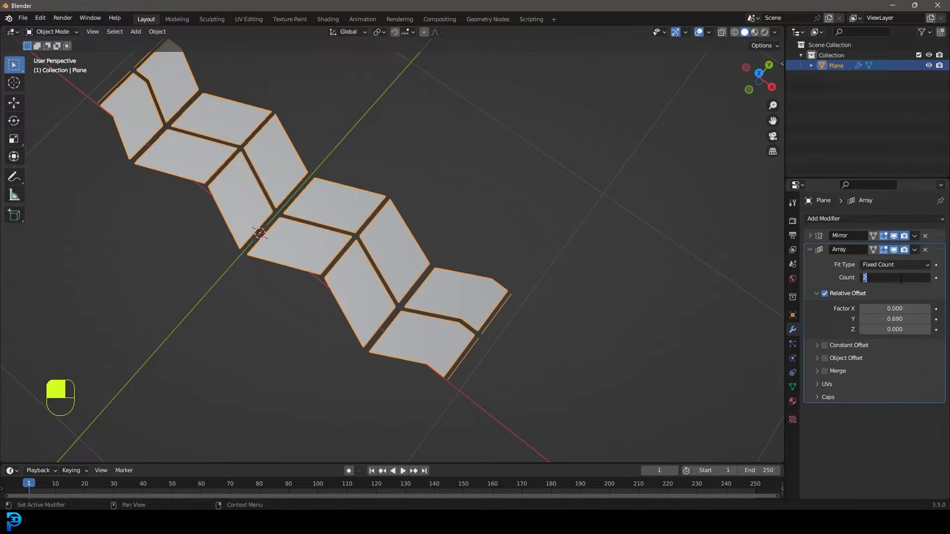
text(58)
key(Return)
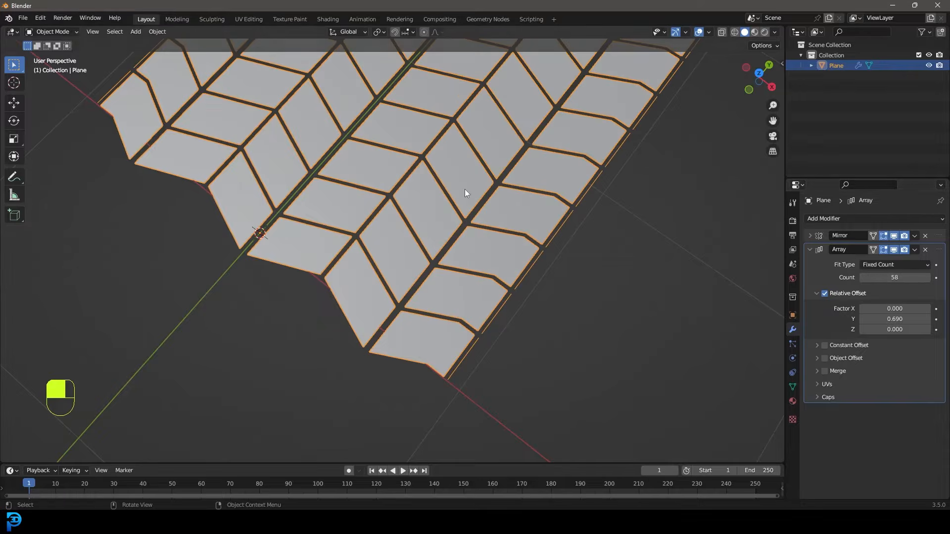
scroll(440, 243, down, 6)
click(897, 278)
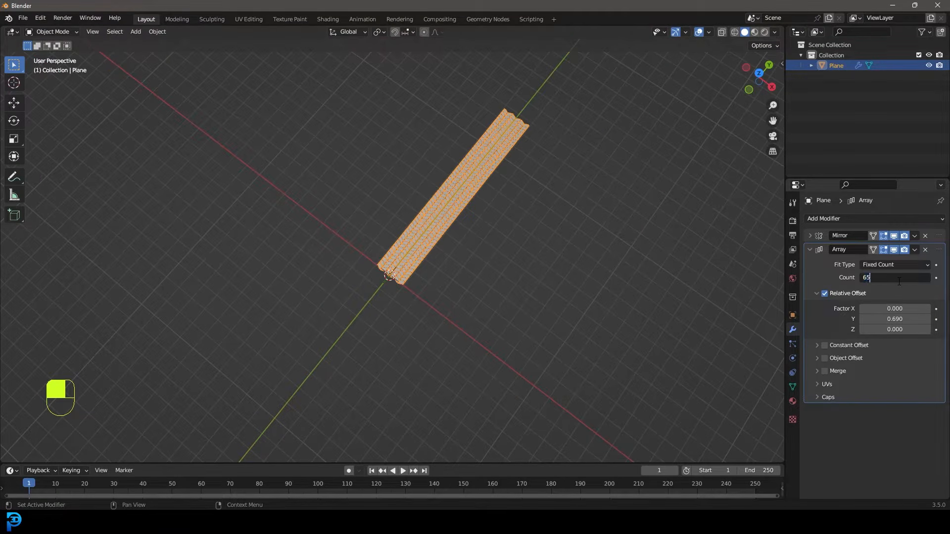
text(65)
key(Return)
scroll(443, 206, up, 3)
mouse_move(471, 246)
shift+middle_down()
mouse_move(456, 271)
mouse_move(454, 247)
mouse_move(459, 257)
shift+middle_up()
Step: Deselect the tread and add a Bezier circle curve at the origin
key(alt+a)
scroll(459, 257, up, 2)
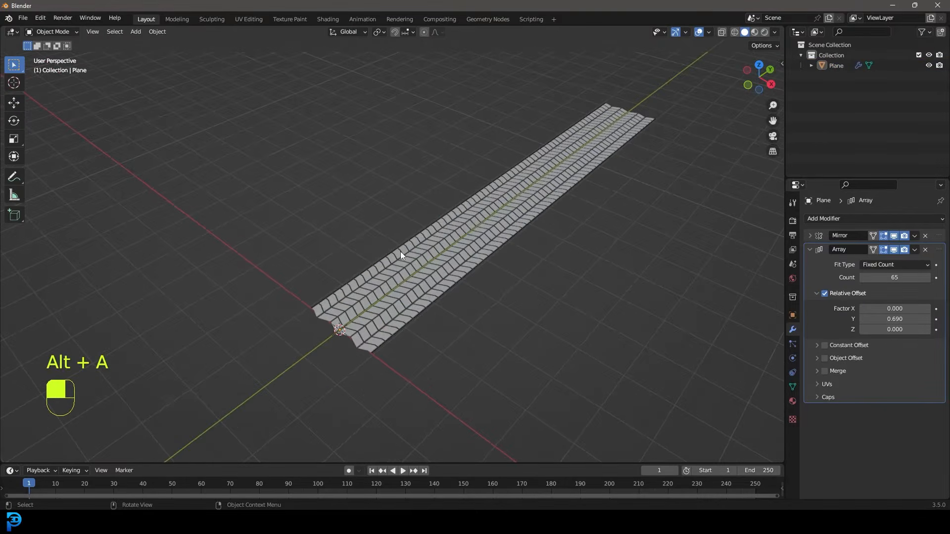
shift+middle_drag(420, 307, 416, 277)
key(shift+a)
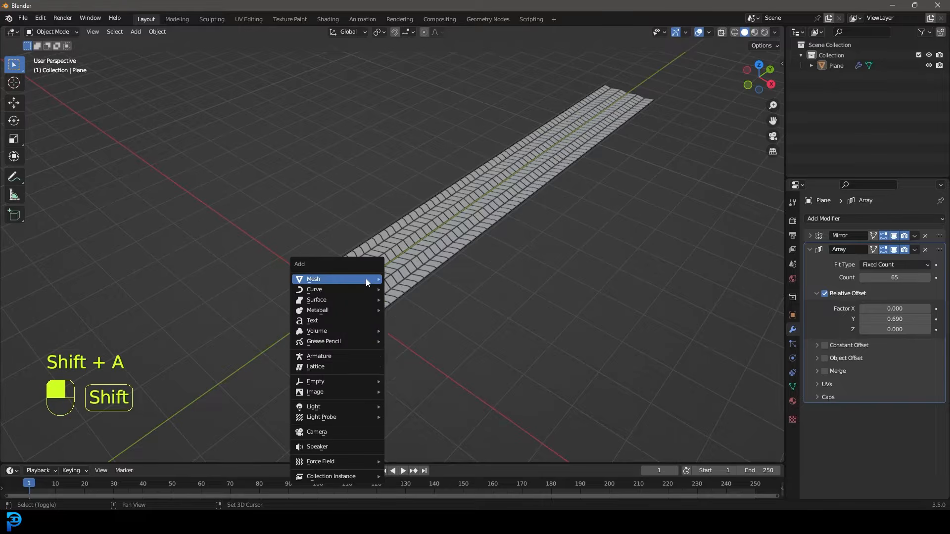
mouse_move(364, 290)
click(416, 297)
Step: Rotate the Bezier circle 90° about the Y axis so it stands upright
shift+middle_drag(335, 311, 372, 281)
scroll(344, 274, up, 2)
key(r)
key(r)
key(y)
key(9)
key(0)
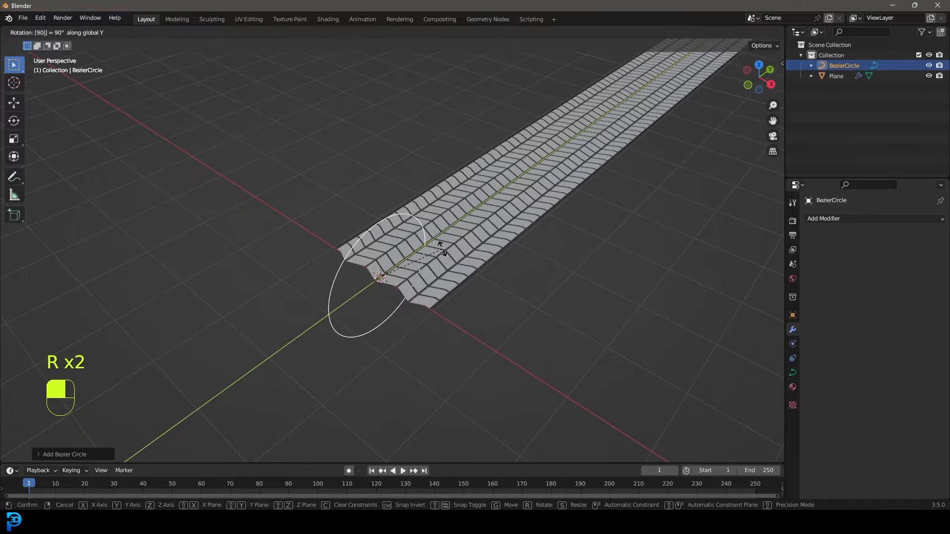
click(441, 250)
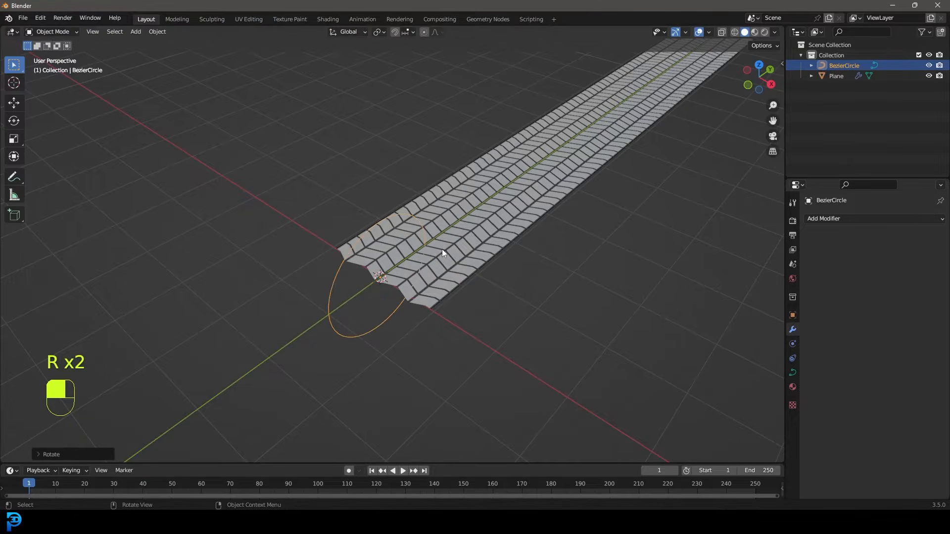
Step: Add a Curve modifier to the tread plane and assign BezierCircle as its curve object
click(490, 219)
middle_drag(503, 221, 799, 245)
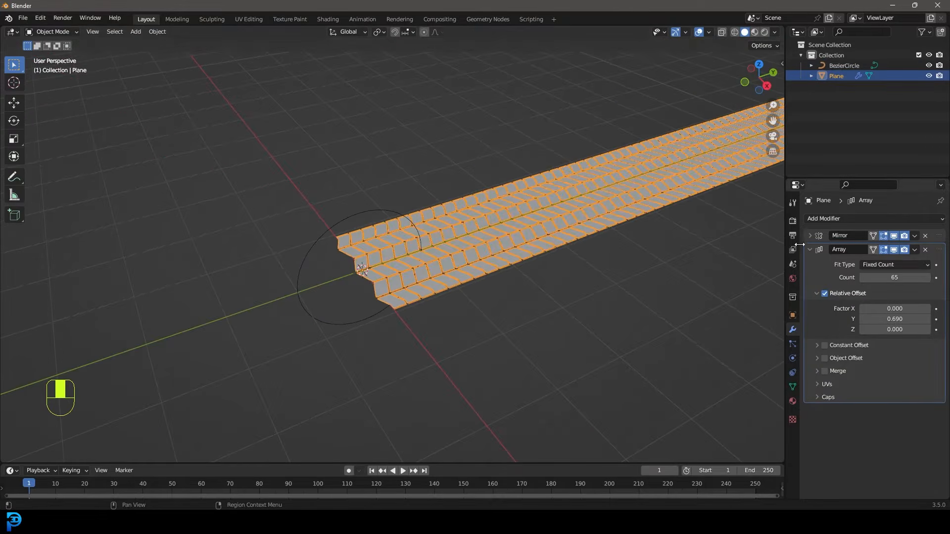
click(838, 219)
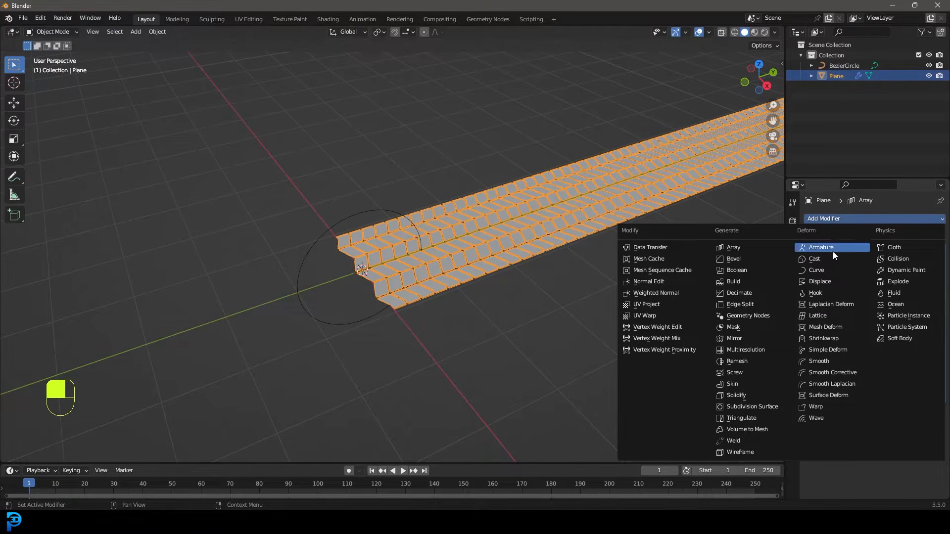
click(826, 270)
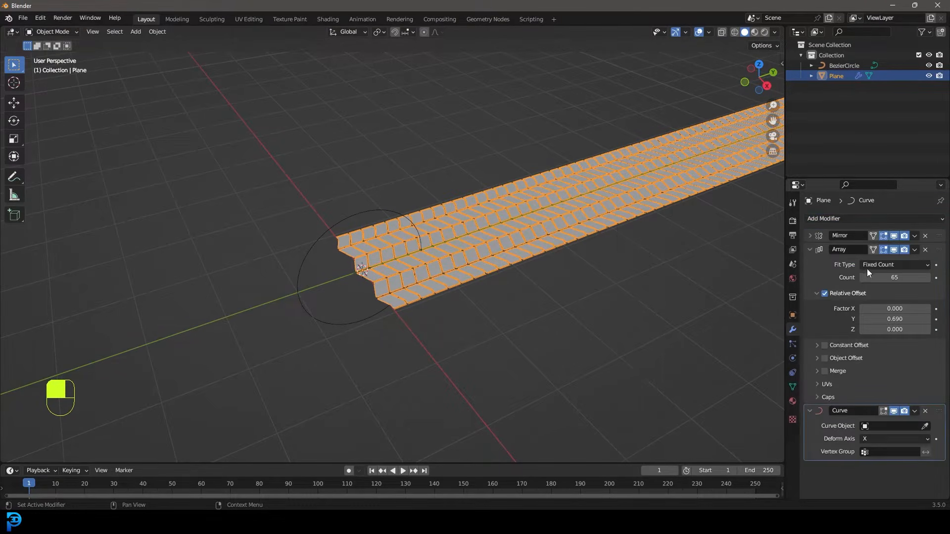
click(925, 425)
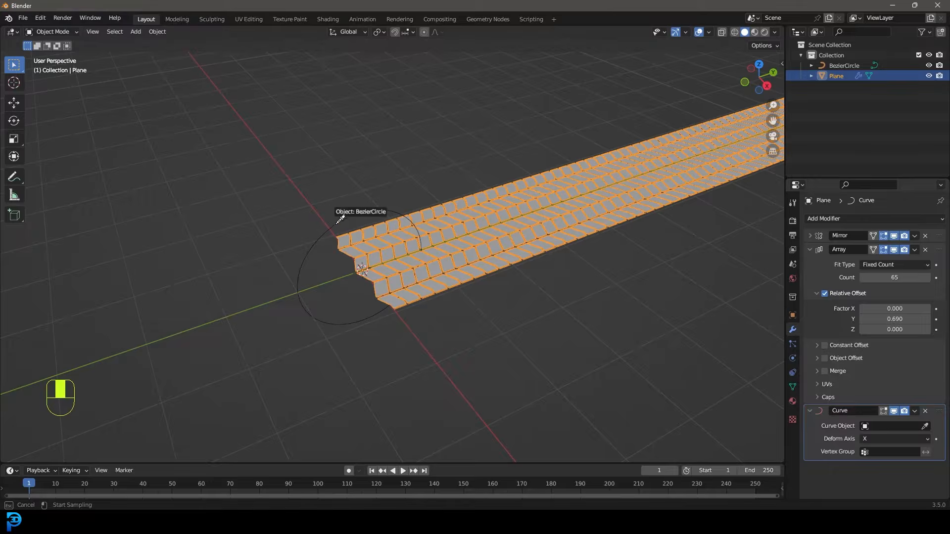
click(337, 223)
Step: Wrap the tread around the circle by changing the Curve modifier's deform axis, trying Y and settling on -Y
scroll(336, 248, down, 5)
scroll(347, 285, down, 3)
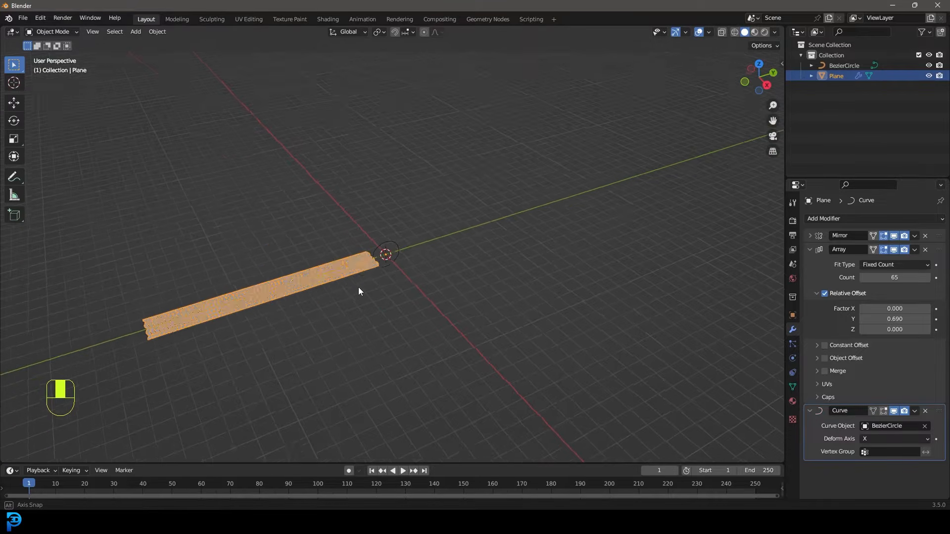
scroll(364, 291, up, 5)
scroll(343, 287, up, 2)
middle_drag(342, 287, 371, 288)
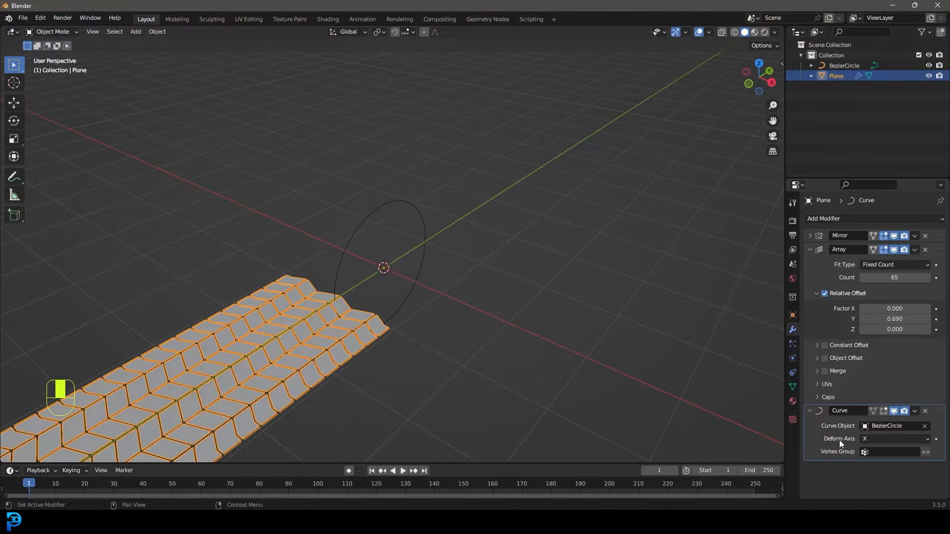
click(879, 440)
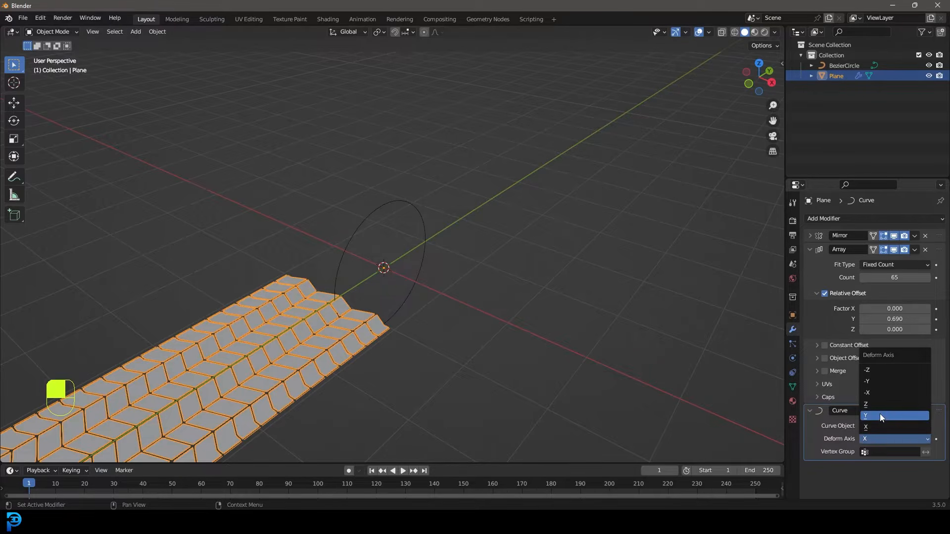
click(880, 414)
click(866, 439)
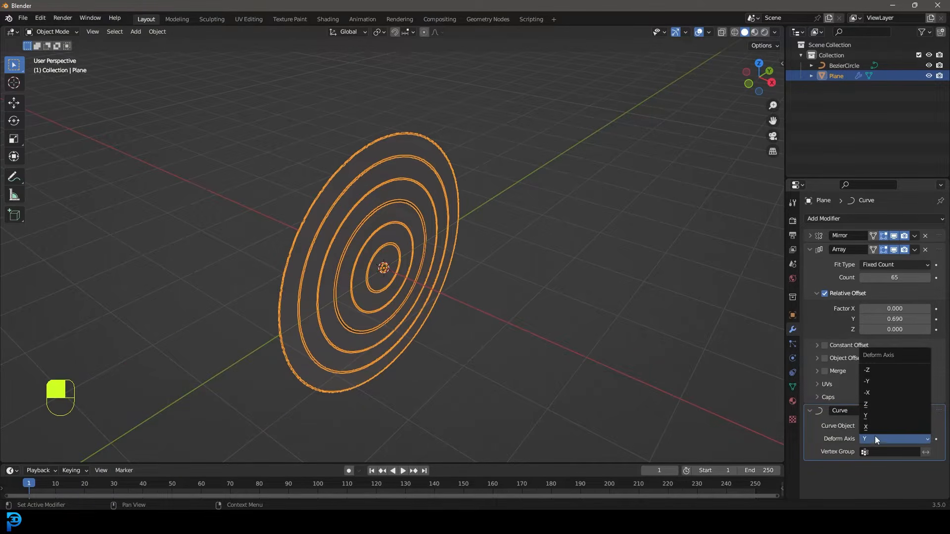
click(874, 381)
Step: Examine the wrapped tread from several angles, including in wireframe shading, and return to solid shading
middle_drag(618, 347, 449, 327)
middle_drag(306, 229, 313, 232)
middle_drag(246, 199, 304, 220)
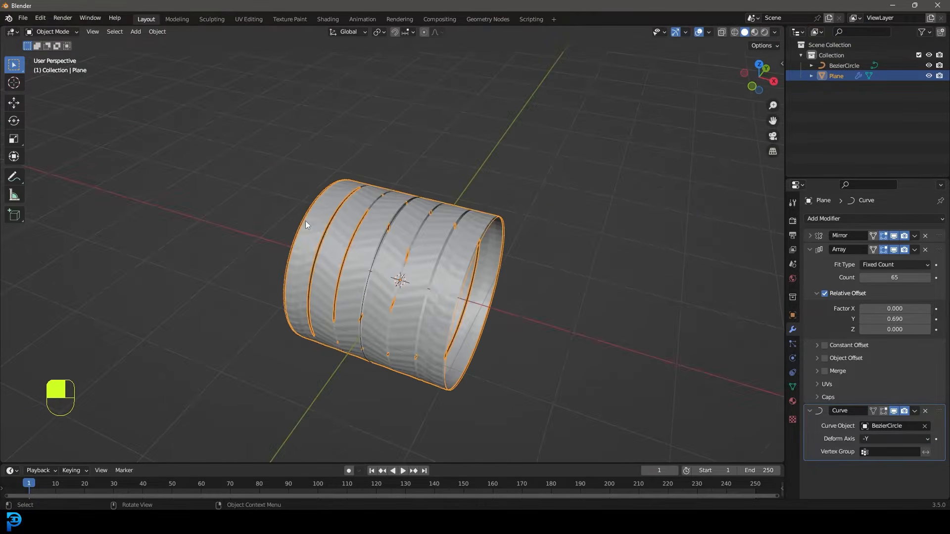
scroll(452, 262, up, 4)
scroll(452, 262, down, 3)
middle_drag(493, 291, 472, 270)
scroll(469, 245, up, 1)
key(z)
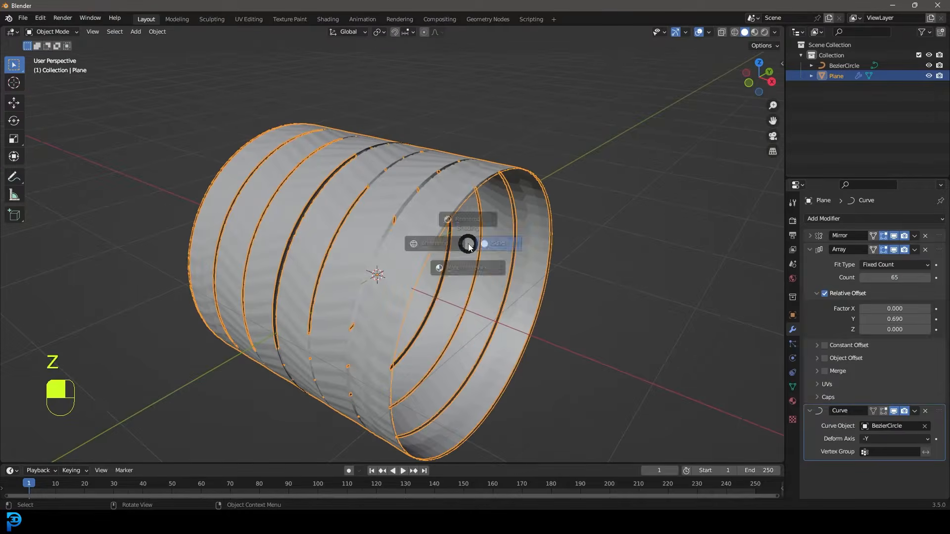
click(432, 237)
key(z)
click(510, 223)
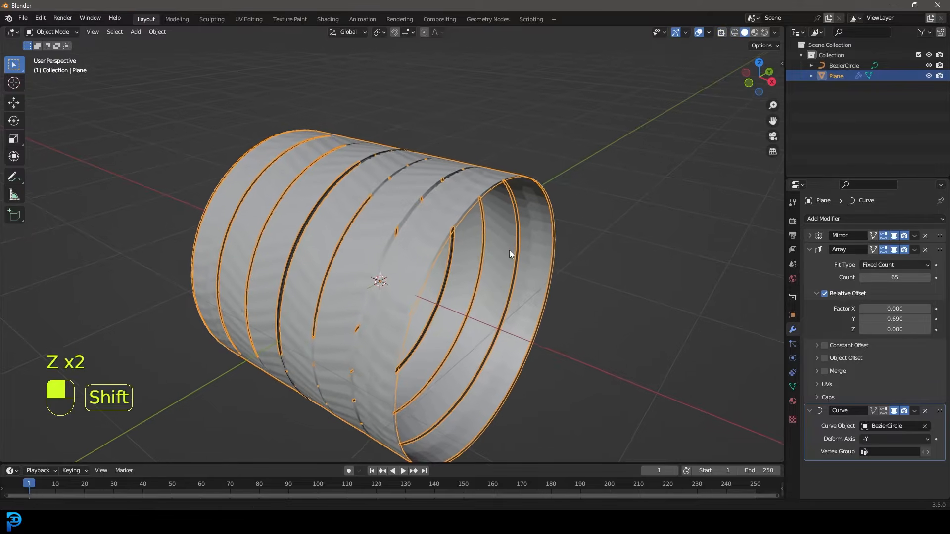
Step: Scale the tread plane down uniformly so the blocks fit the circle with less overlap
key(s)
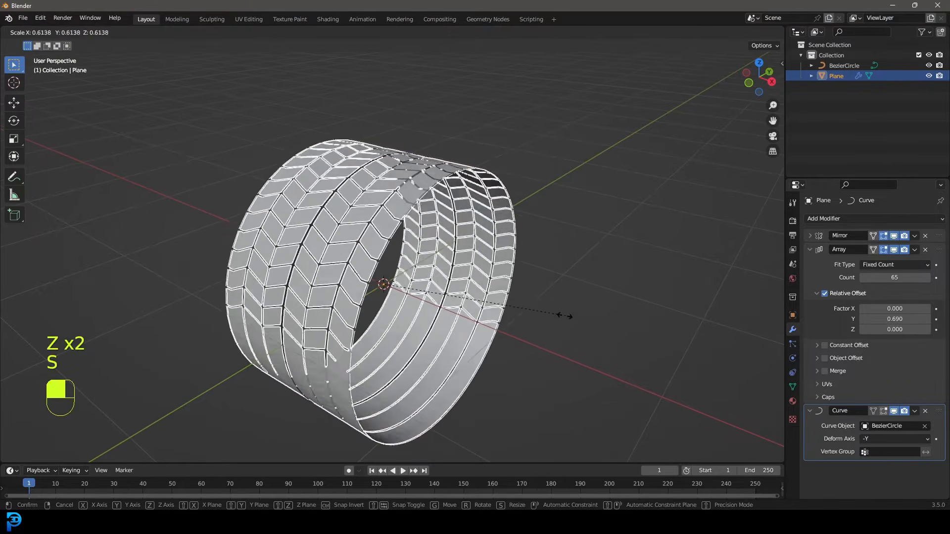
click(491, 299)
middle_drag(489, 299, 475, 269)
Step: Set the array count to 74 and check the gap where the tread ends meet
drag(894, 277, 900, 277)
middle_drag(490, 252, 527, 246)
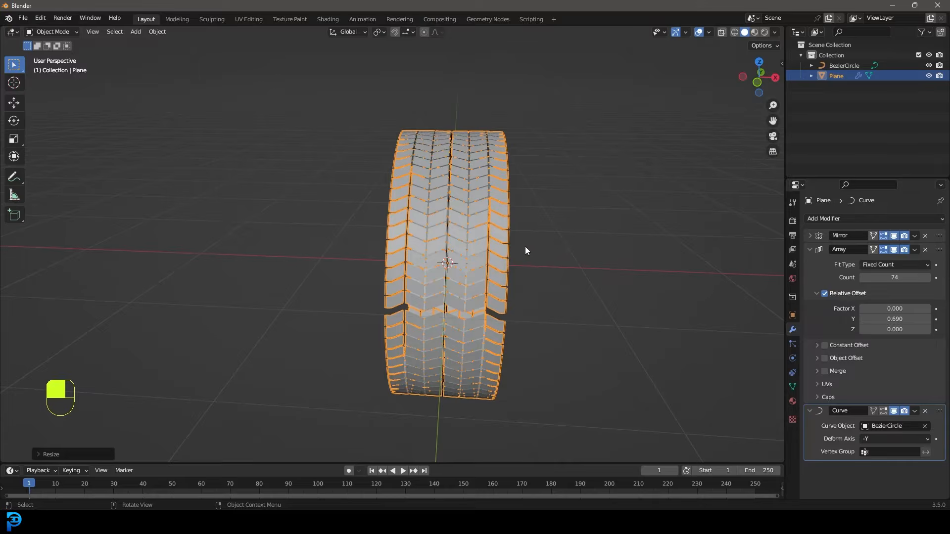
scroll(529, 262, up, 4)
scroll(483, 227, down, 2)
middle_drag(483, 227, 526, 210)
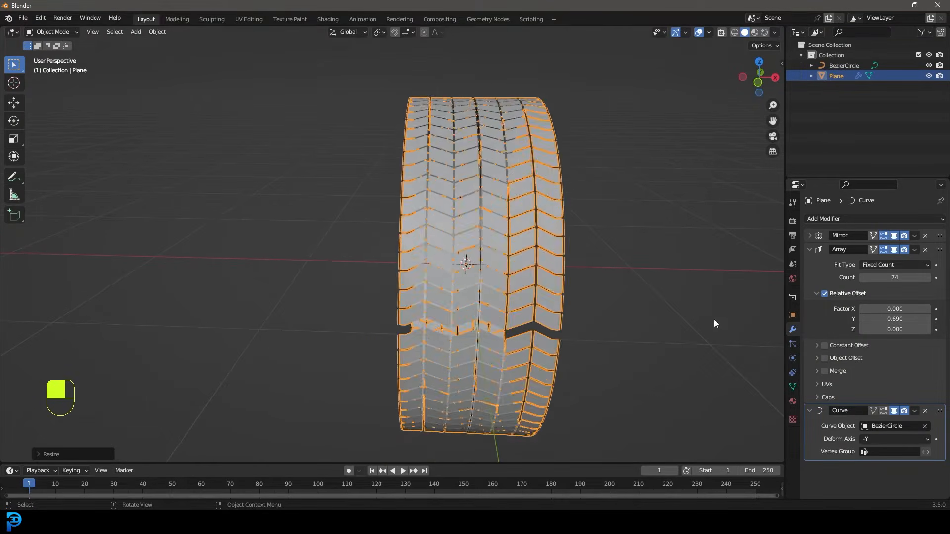
Step: Scale the tread plane down further to make the blocks smaller and the band narrower
key(s)
click(680, 303)
middle_drag(681, 303, 528, 278)
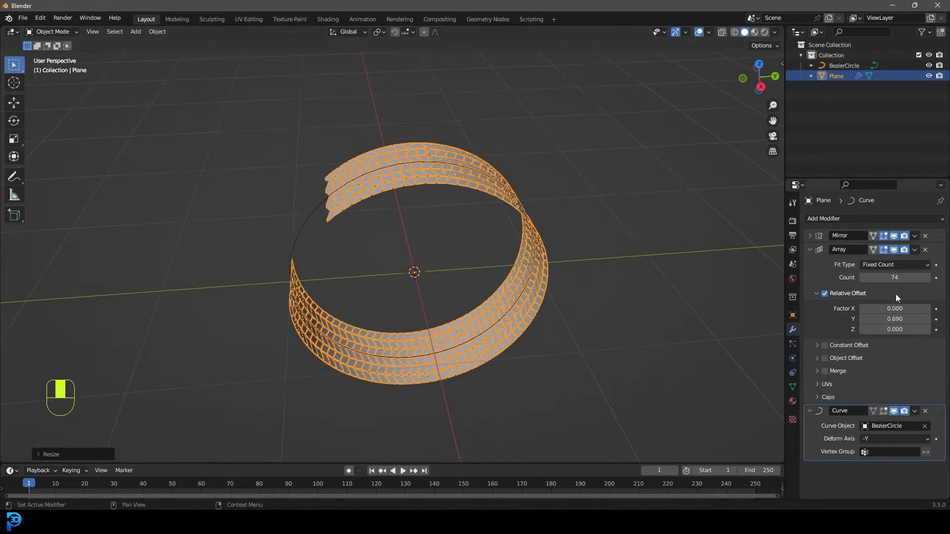
Step: Raise the array count to 84 to extend the narrower tread further around the circle
drag(895, 278, 906, 278)
middle_drag(579, 256, 791, 258)
click(926, 278)
click(927, 278)
click(927, 277)
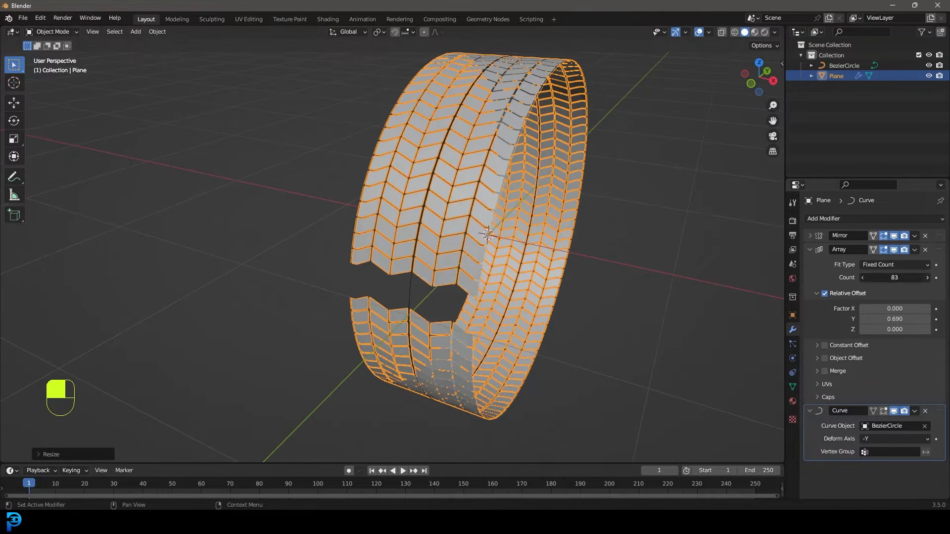
click(927, 278)
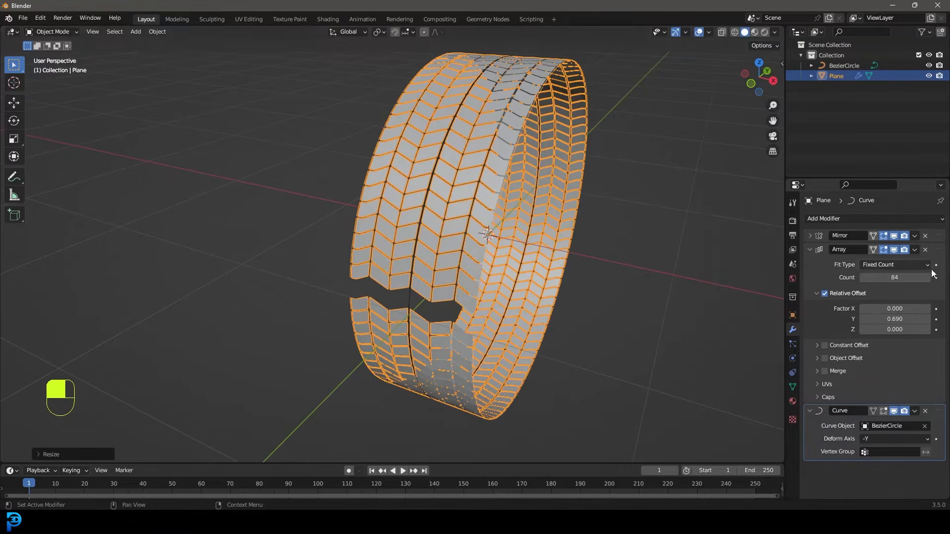
Step: Raise the tread's array count to 85 and set its relative Y offset to 0.6925 to close the gap where the ends meet
scroll(458, 298, up, 6)
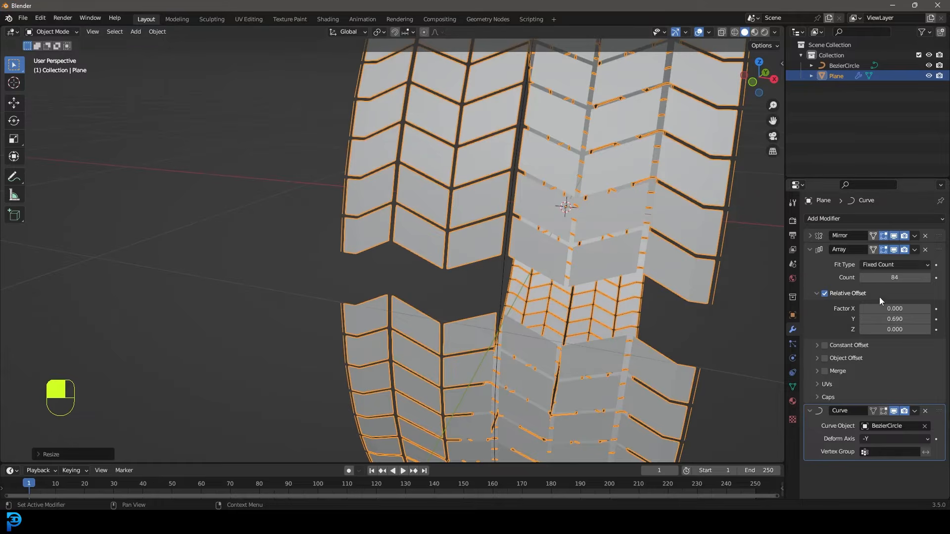
click(927, 277)
middle_drag(619, 310, 451, 275)
shift+drag(896, 320, 897, 320)
click(897, 319)
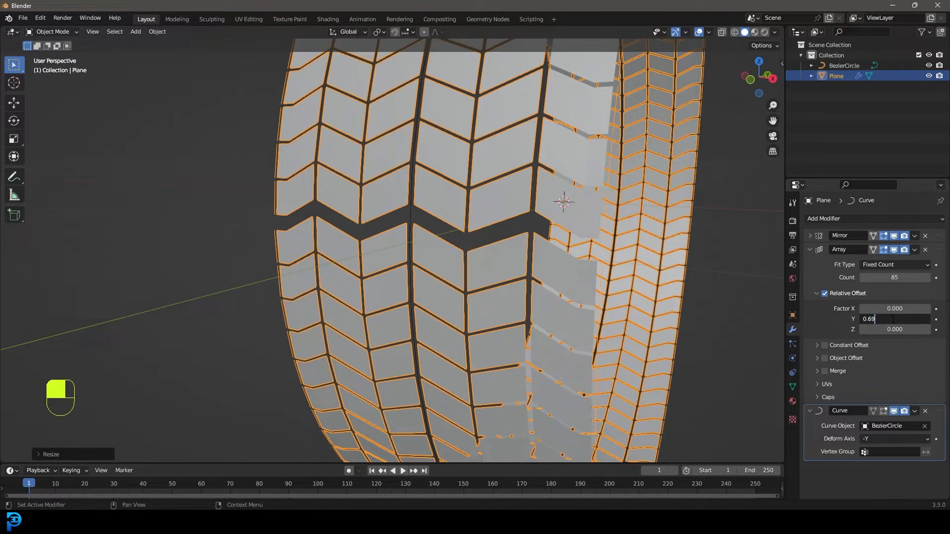
key(Return)
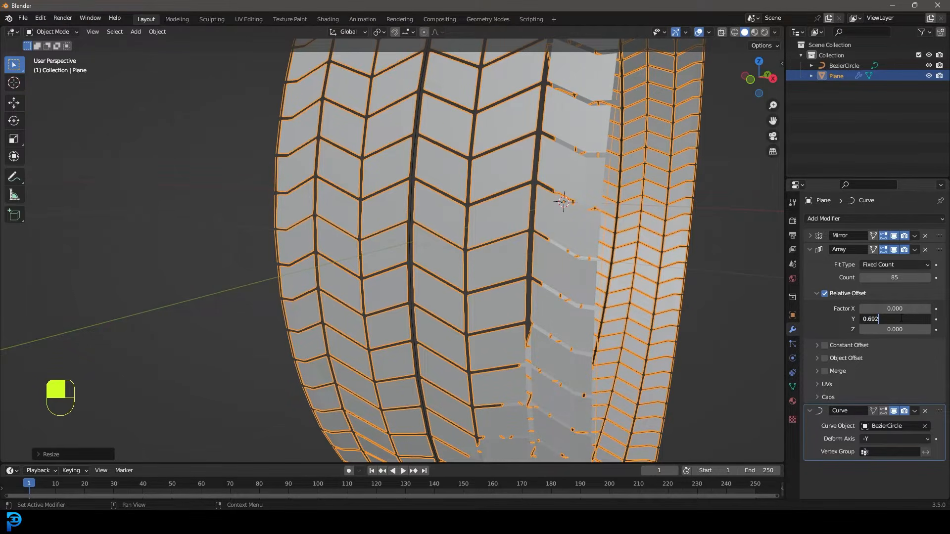
key(Return)
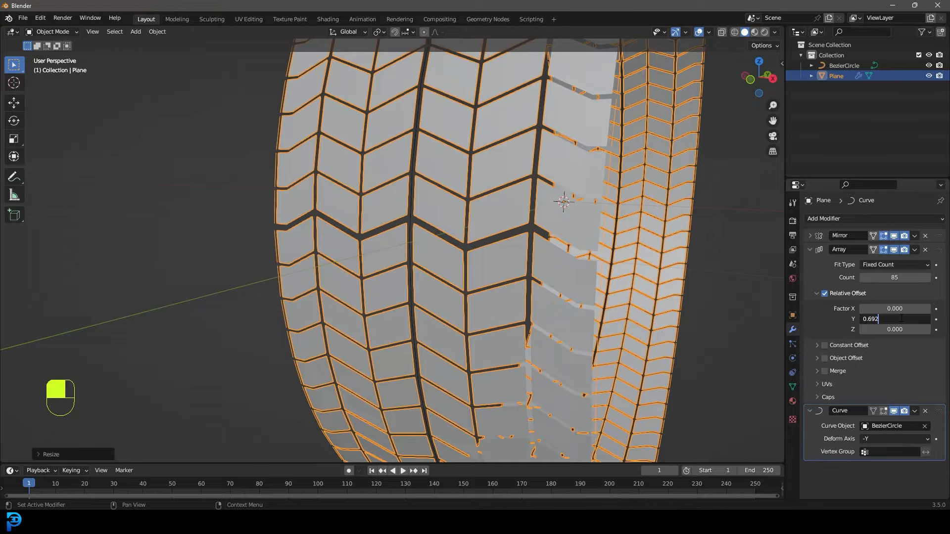
text(5)
key(Return)
scroll(488, 258, down, 5)
mouse_move(488, 256)
middle_down()
mouse_move(464, 260)
mouse_move(493, 267)
middle_up()
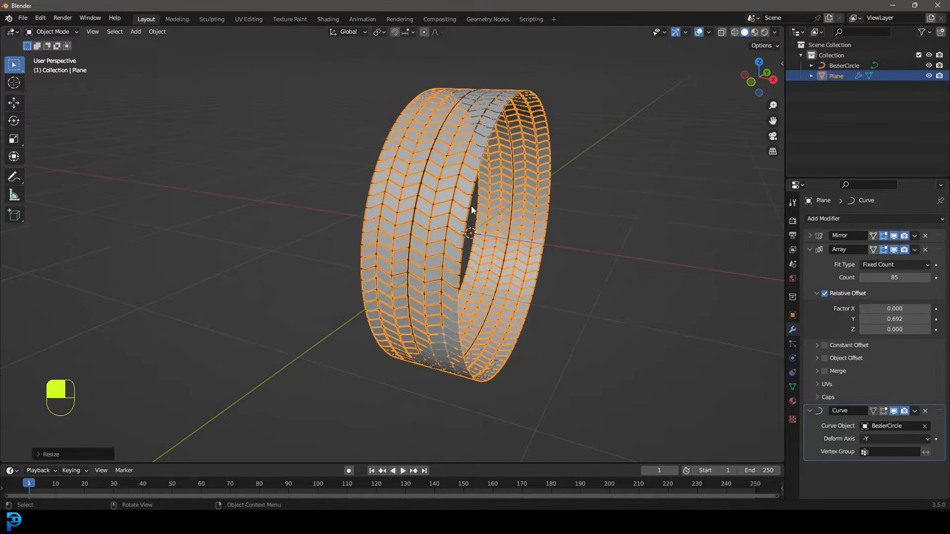
Step: Scale the whole tread mesh down slightly along X in Edit Mode to make the band narrower
middle_drag(475, 200, 497, 194)
key(Tab)
scroll(486, 258, up, 4)
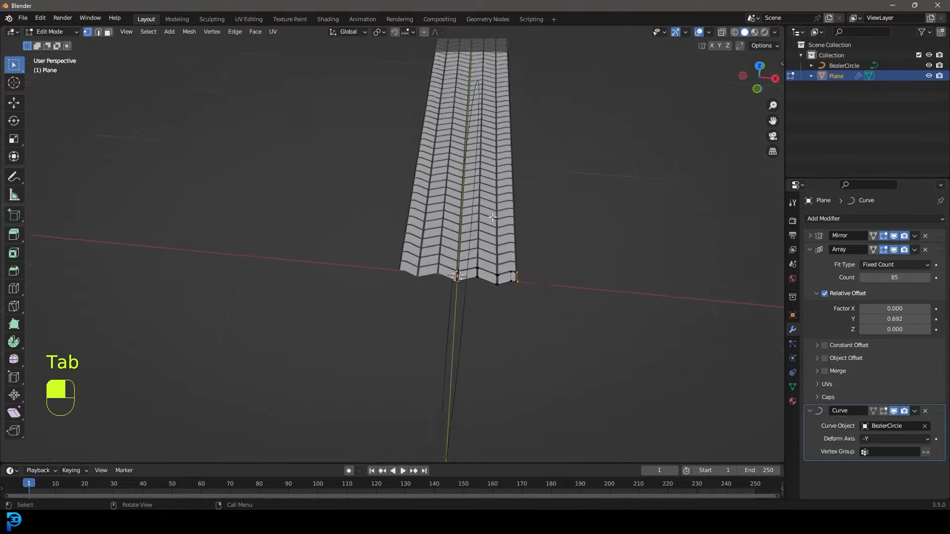
key(a)
scroll(563, 280, up, 4)
key(s)
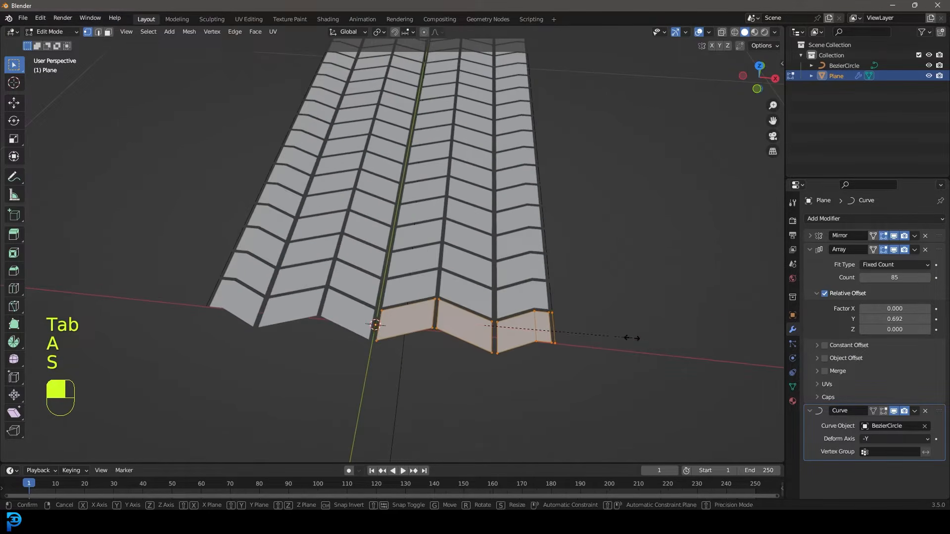
key(x)
click(620, 338)
Step: Move the tread mesh along X toward the mirror axis to close the centre gap, and return to Object Mode
key(g)
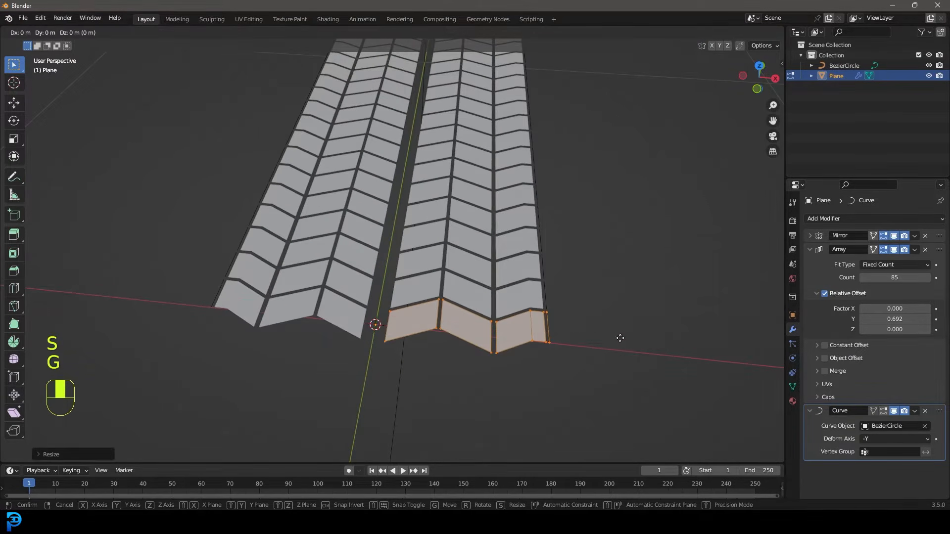
key(x)
click(596, 334)
key(Tab)
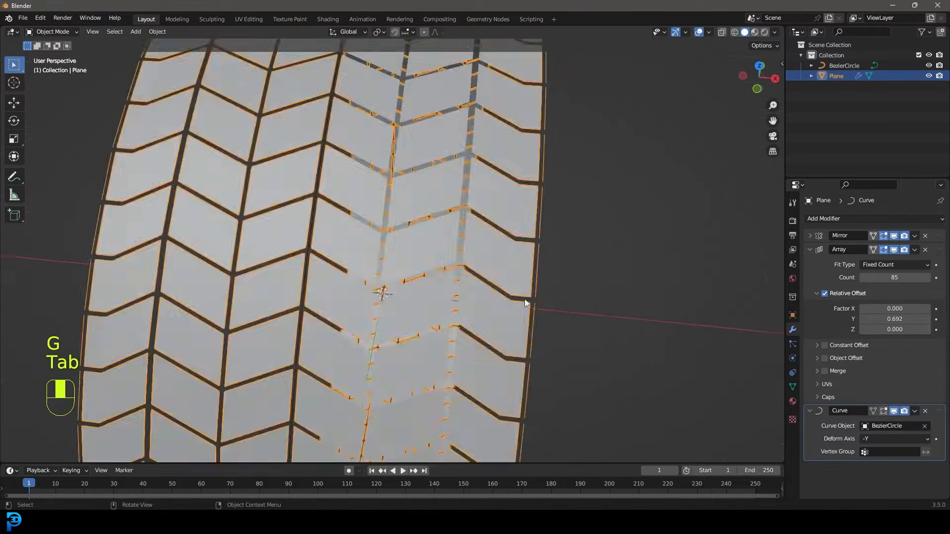
scroll(446, 306, down, 5)
mouse_move(394, 311)
middle_down()
mouse_move(412, 264)
mouse_move(452, 247)
mouse_move(409, 308)
middle_up()
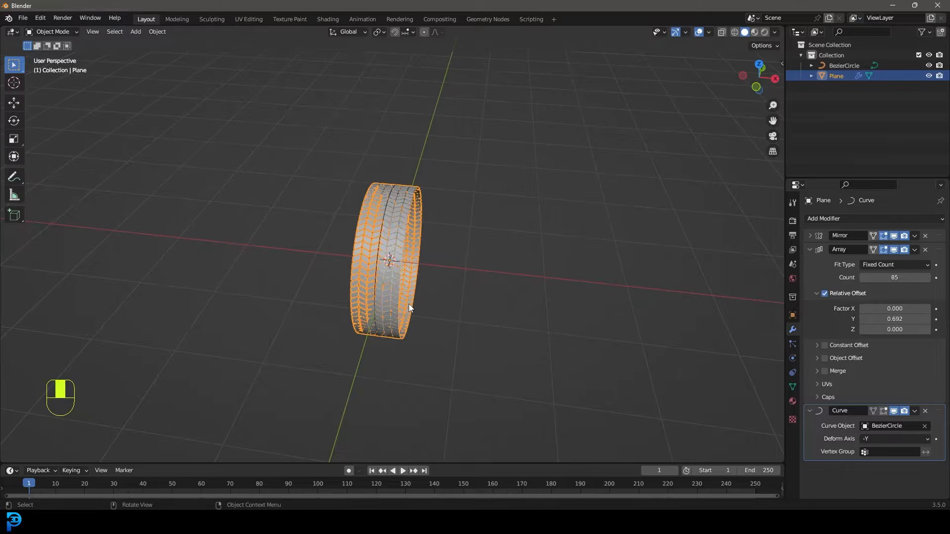
Step: Add a mesh circle at the wheel's centre and rotate it 90° about Y to stand upright inside the tread
key(alt+a)
scroll(452, 245, up, 5)
key(shift+a)
mouse_move(428, 226)
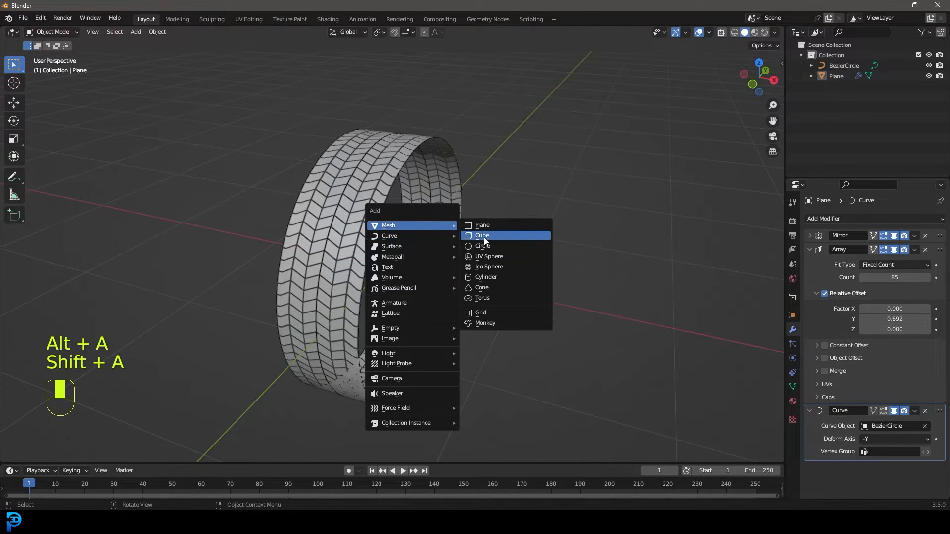
click(488, 246)
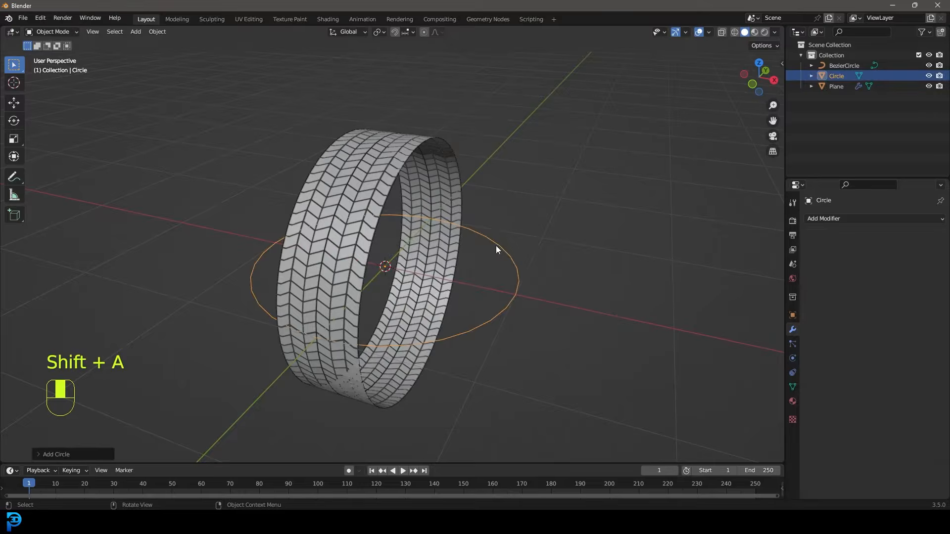
key(r)
text(y90)
click(491, 276)
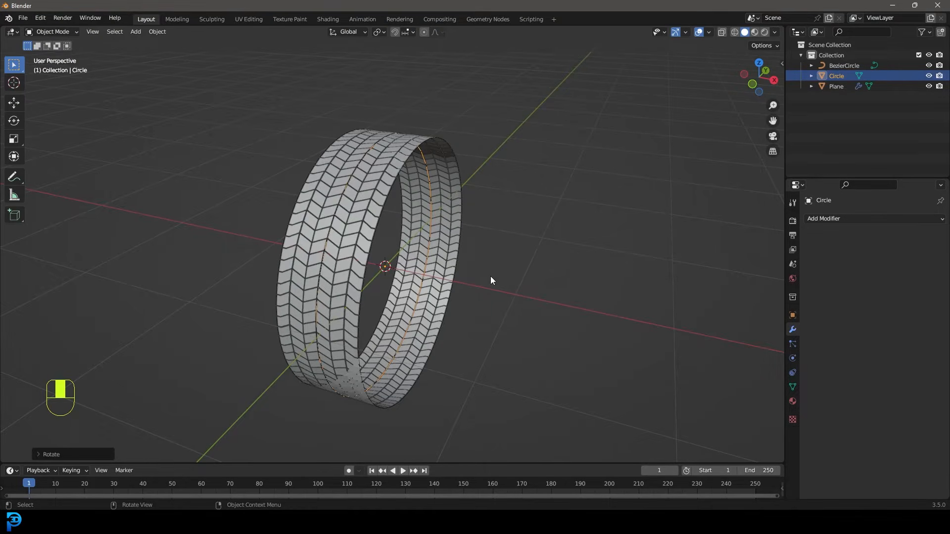
Step: Move the circle about 0.285 m along X to the tread's outer edge in front view, and enter Edit Mode
key(KP_1)
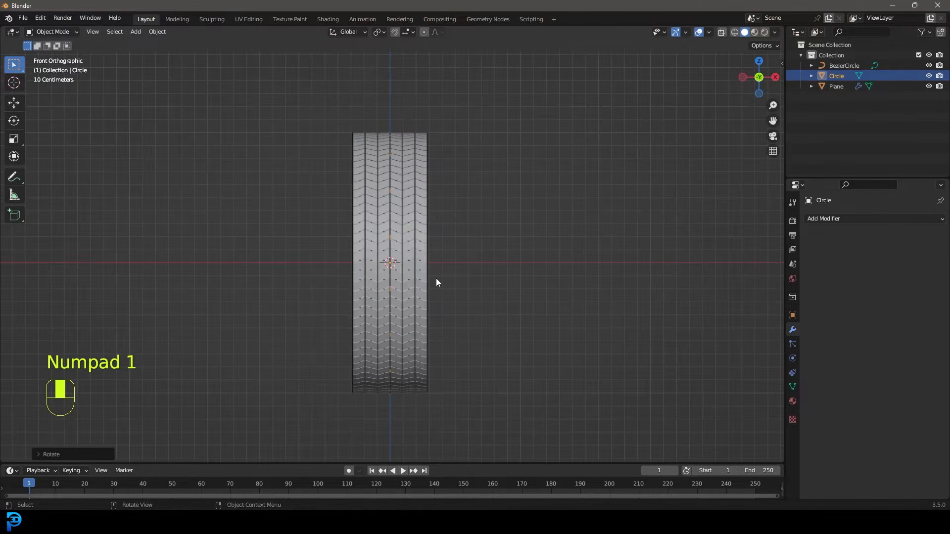
scroll(446, 256, up, 2)
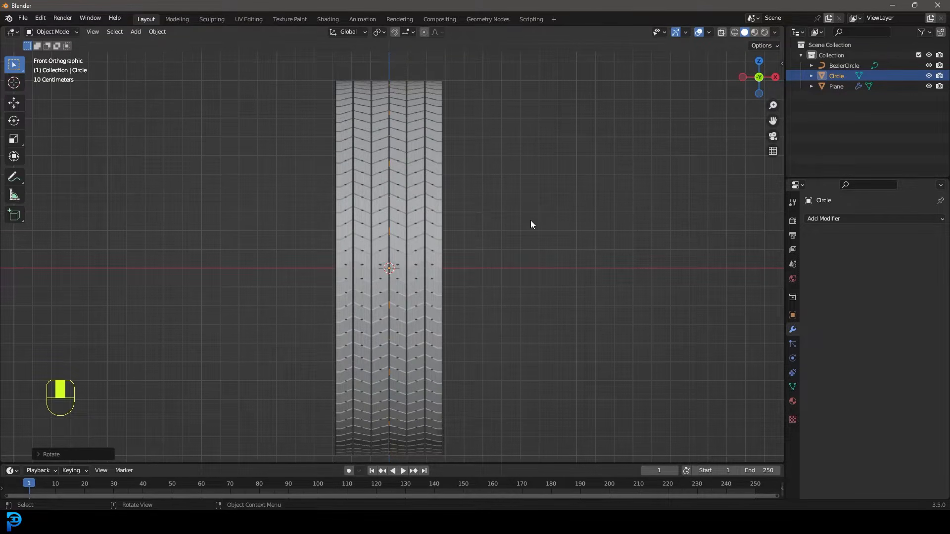
key(g)
key(x)
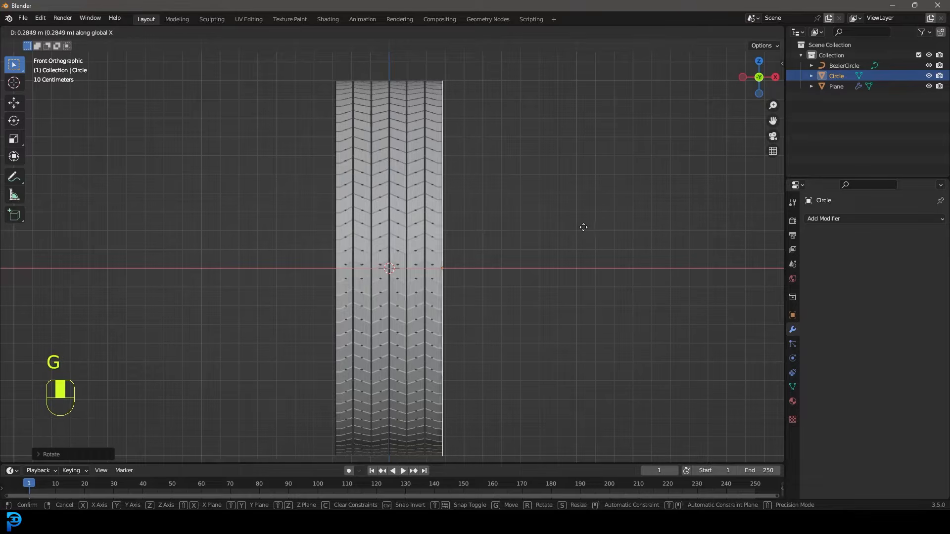
click(584, 227)
middle_drag(583, 227, 548, 242)
key(Tab)
key(s)
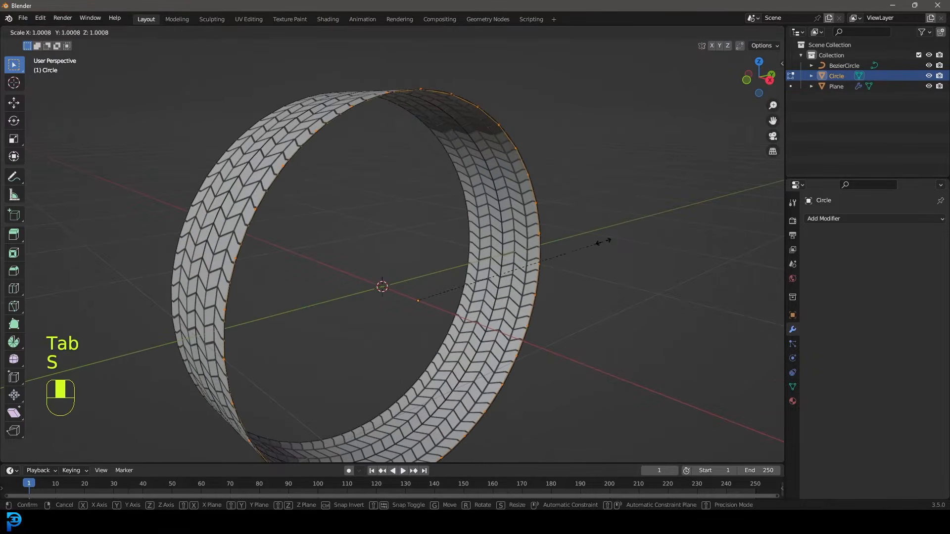
click(603, 242)
key(ctrl+z)
key(ctrl+z)
Step: Extrude the circle's edge loop inward along X to form a band beneath part of the tread
middle_drag(458, 208, 499, 228)
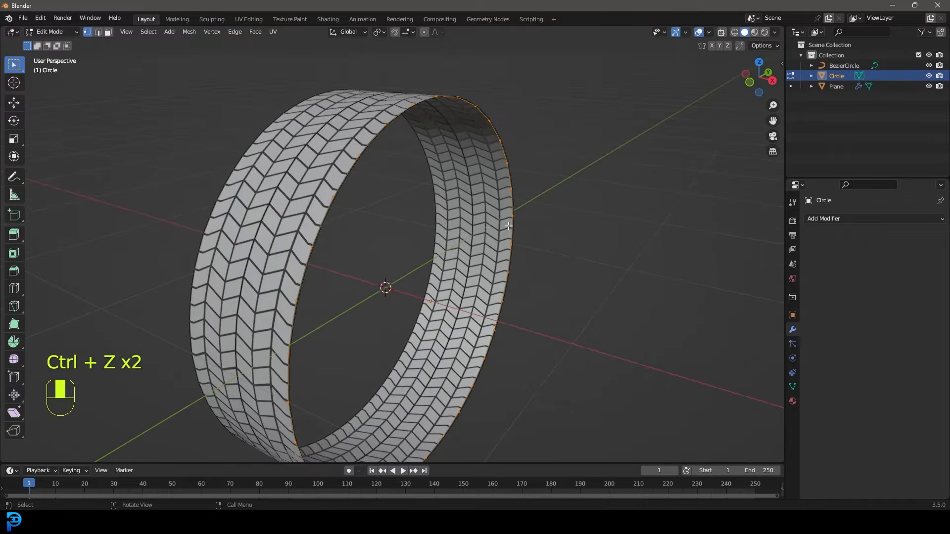
key(e)
key(x)
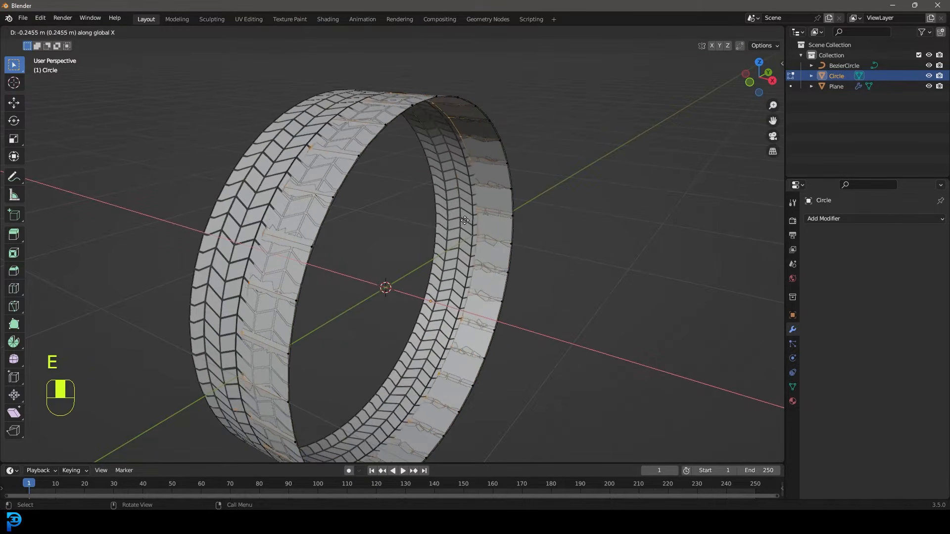
click(449, 236)
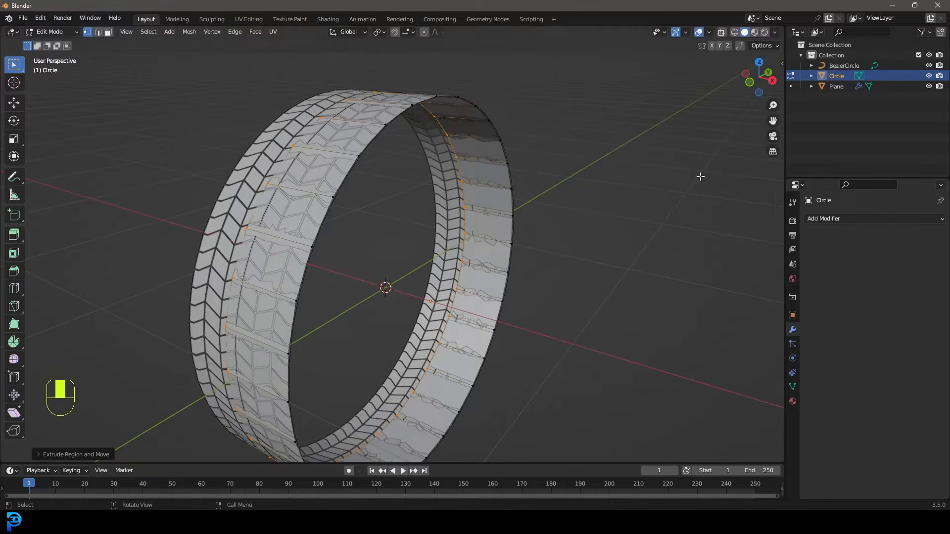
Step: Add a Mirror modifier on the X axis to the extruded circle
click(842, 218)
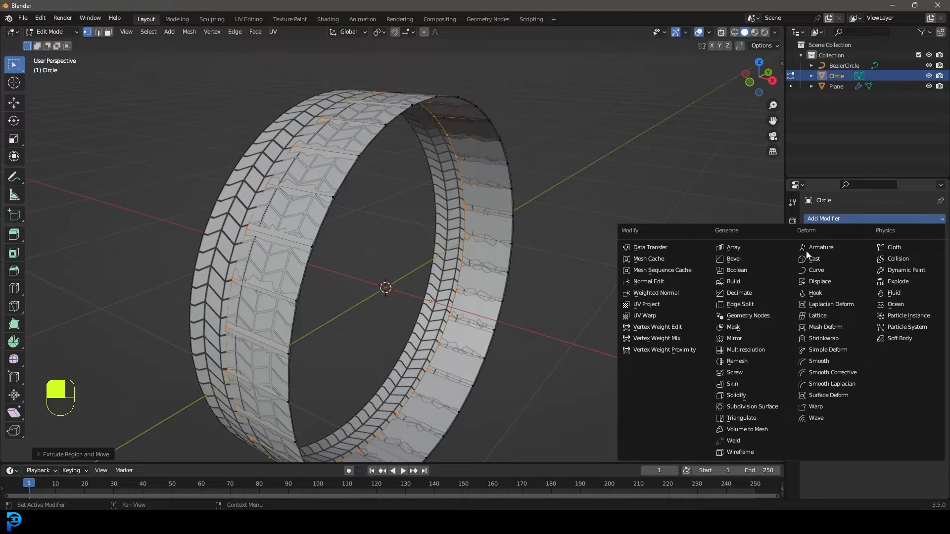
click(766, 340)
scroll(494, 271, down, 4)
middle_drag(495, 272, 422, 271)
scroll(419, 332, up, 4)
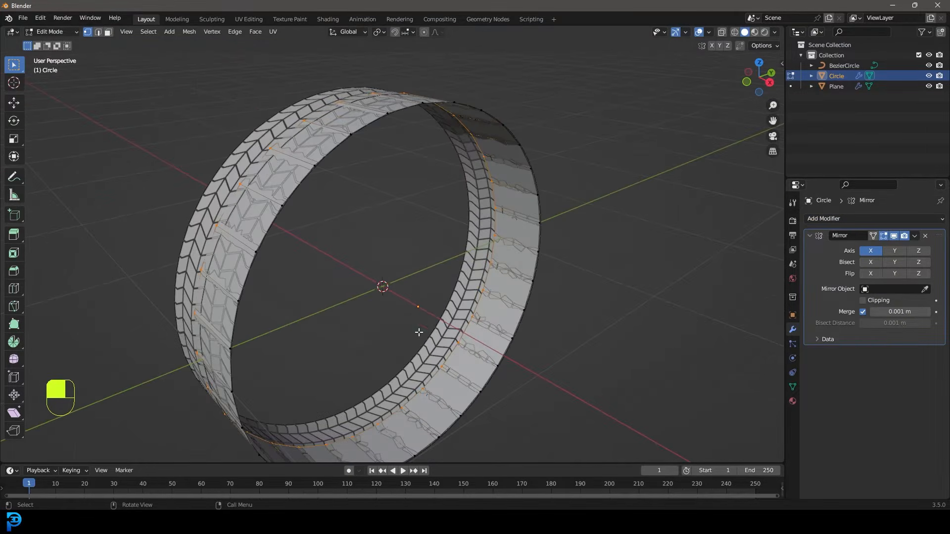
middle_drag(409, 309, 427, 305)
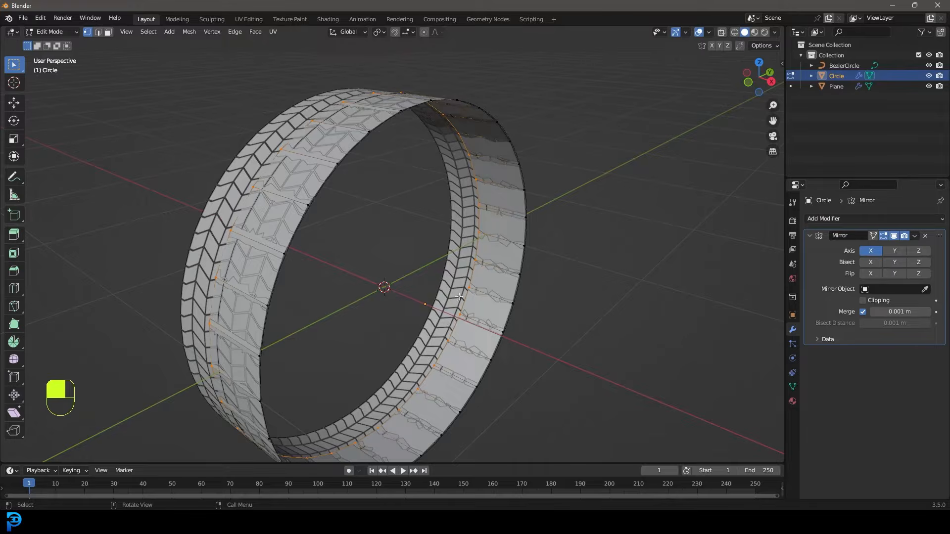
Step: Apply the circle's location and rotation in Object Mode so the band mirrors across the wheel's centre
key(Tab)
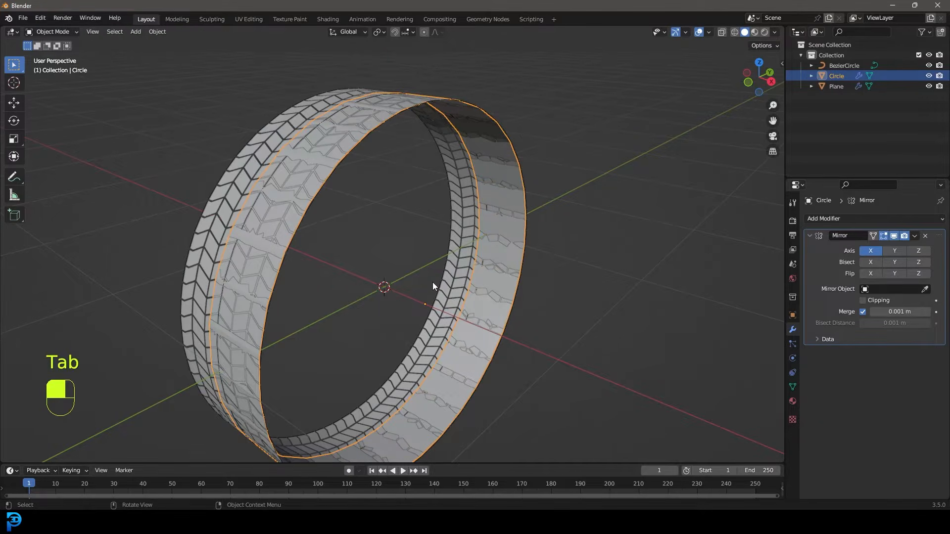
middle_drag(432, 282, 531, 220)
key(ctrl+a)
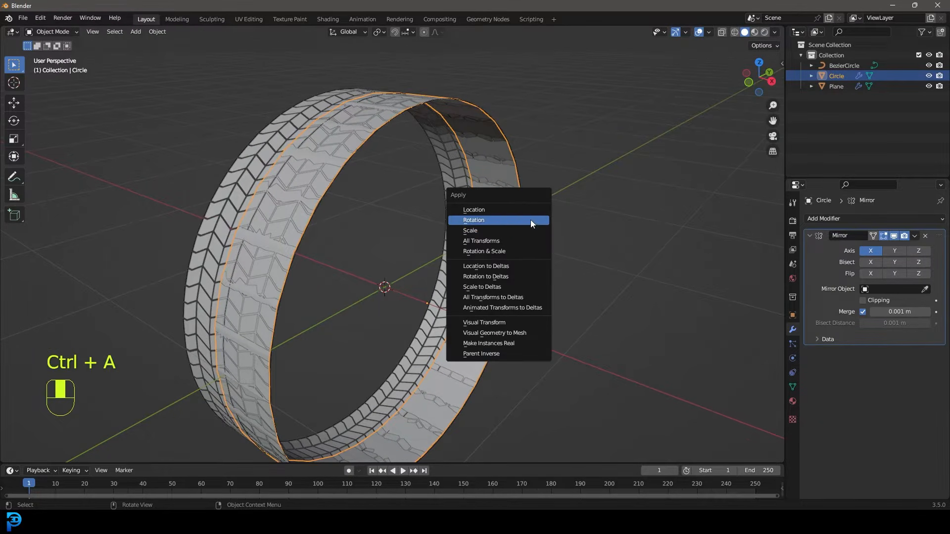
click(501, 209)
middle_drag(501, 211, 524, 237)
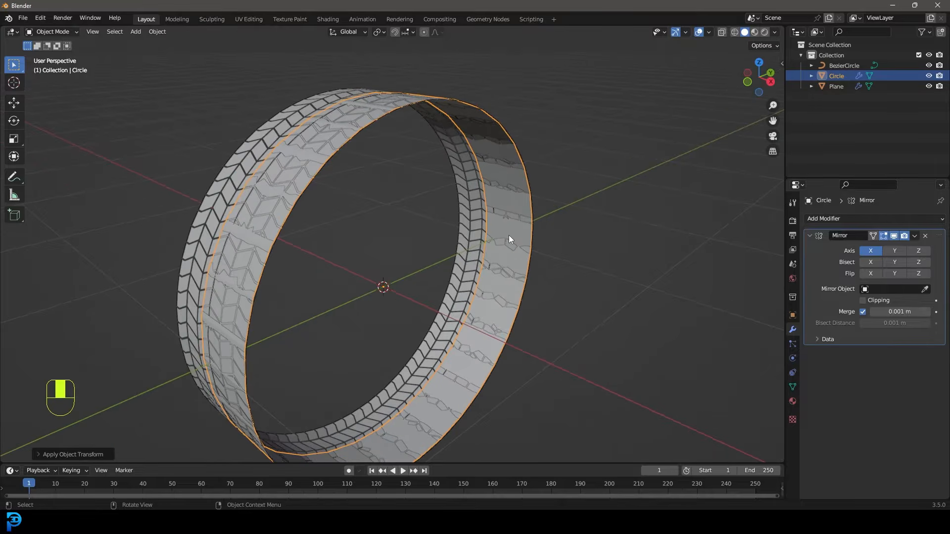
key(ctrl+a)
click(465, 244)
middle_drag(465, 244, 393, 335)
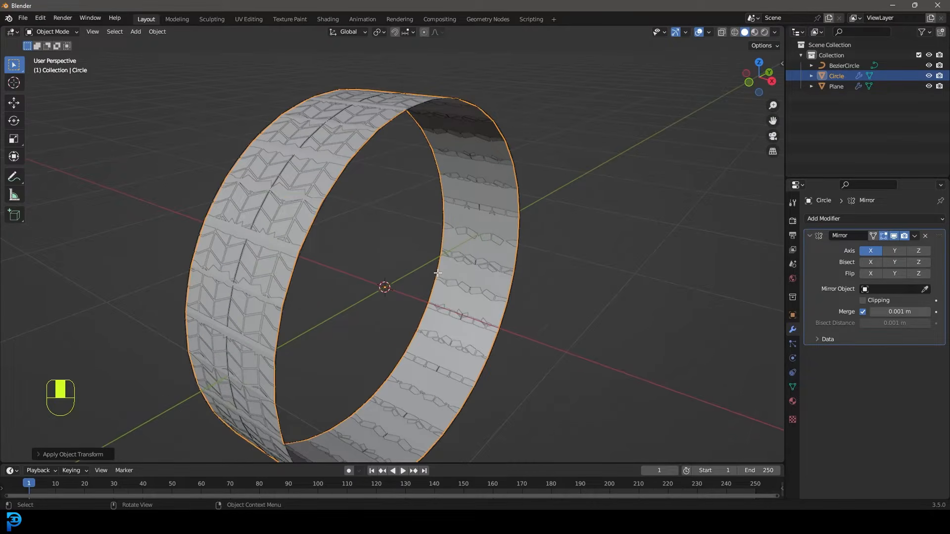
Step: Enable clipping on the Mirror modifier and move the band's inner edge loop along X to the centre line
key(Tab)
scroll(438, 273, up, 3)
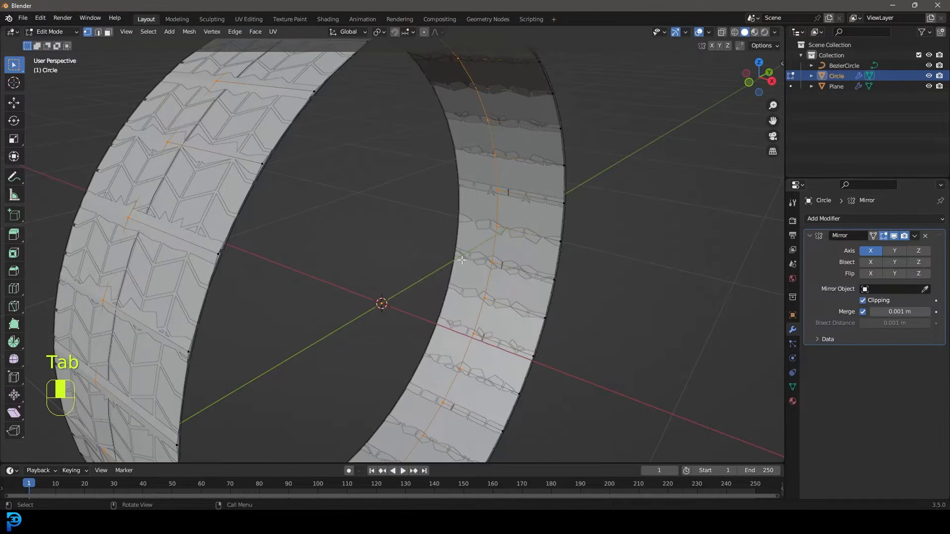
key(g)
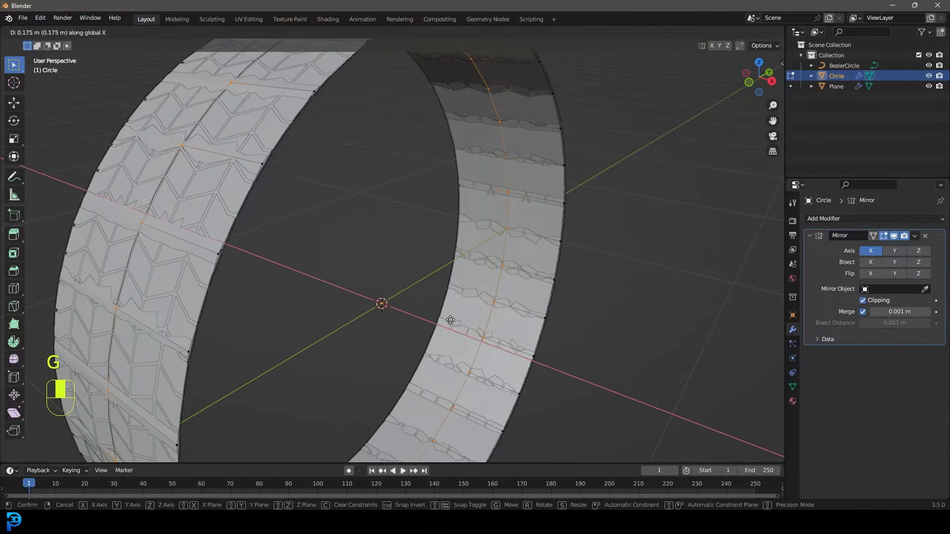
click(401, 285)
scroll(401, 284, down, 5)
middle_drag(401, 285, 309, 197)
Step: Extrude the band's outer edge loop and scale it inward to about 0.90 to start the sidewall
key(a)
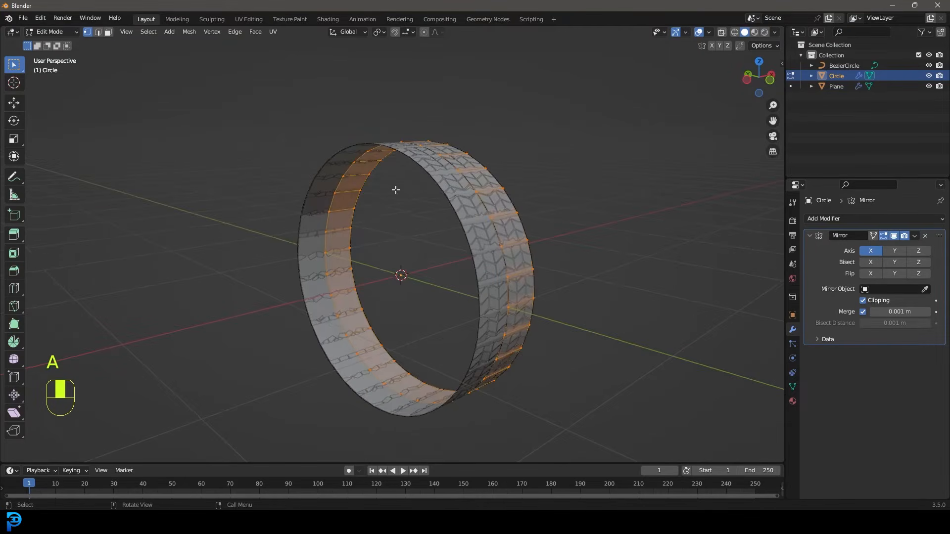
scroll(357, 208, down, 4)
scroll(390, 278, up, 5)
middle_drag(413, 225, 364, 287)
shift+middle_drag(422, 206, 391, 282)
scroll(383, 242, up, 2)
key(alt+a)
alt+shift+click(375, 204)
scroll(361, 218, down, 3)
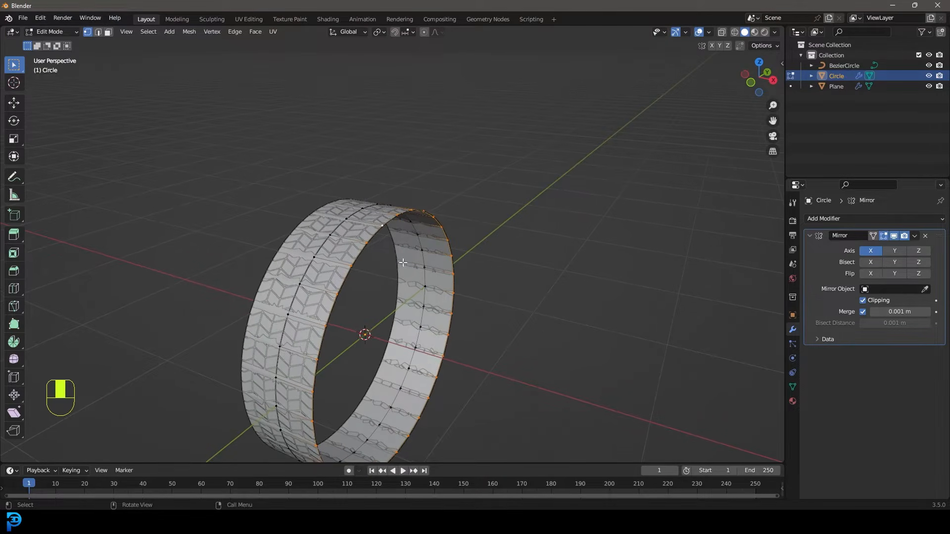
key(e)
key(s)
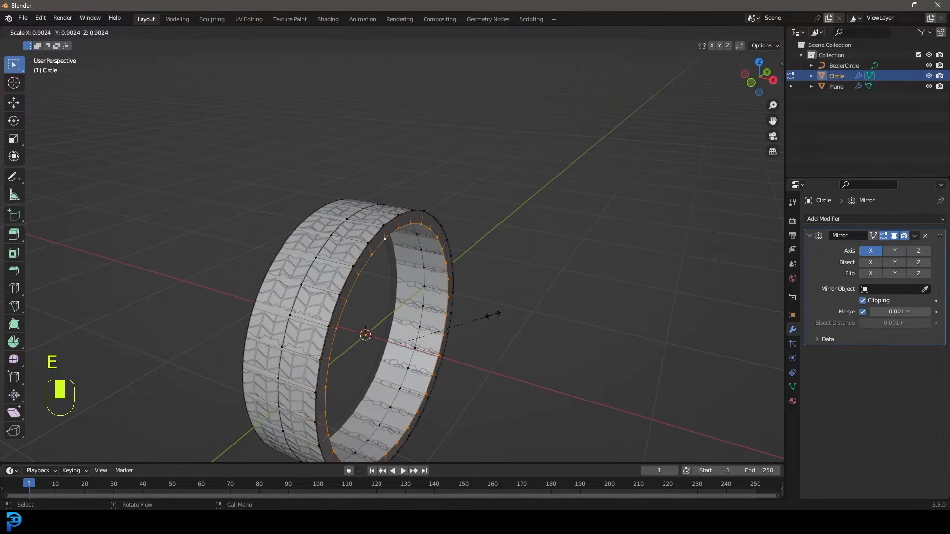
click(493, 314)
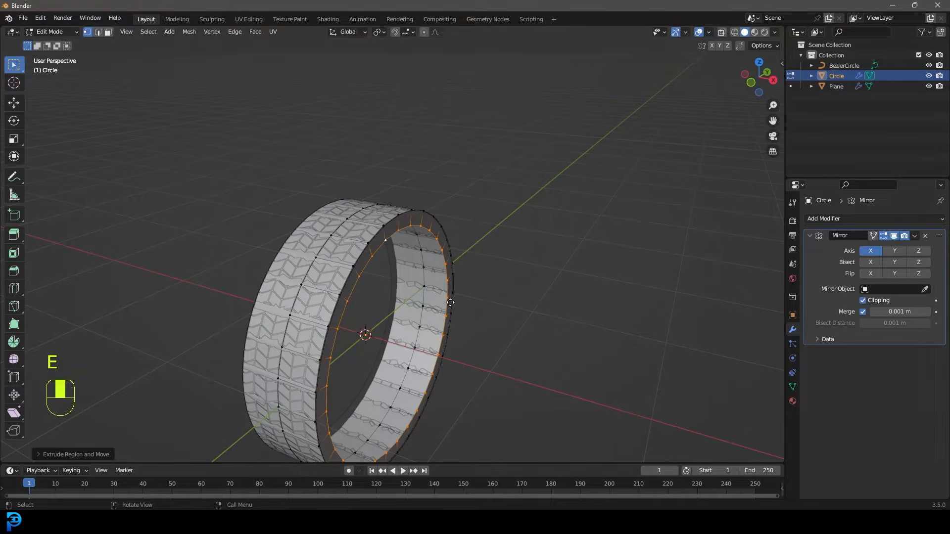
Step: Move the extruded sidewall loop outward along X by about 0.088 m to slant the sidewall
key(g)
key(x)
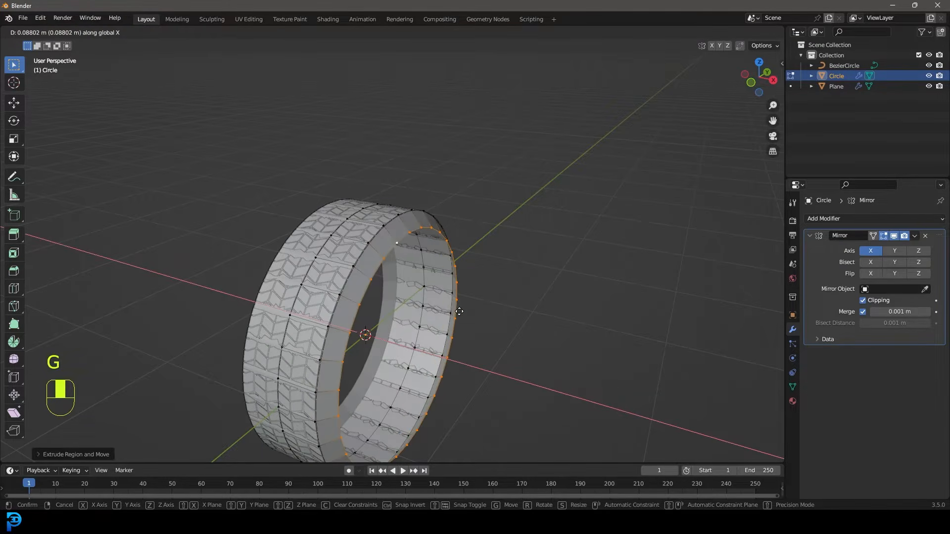
click(459, 312)
scroll(455, 310, down, 2)
middle_drag(453, 310, 429, 227)
scroll(449, 234, up, 3)
scroll(429, 227, up, 3)
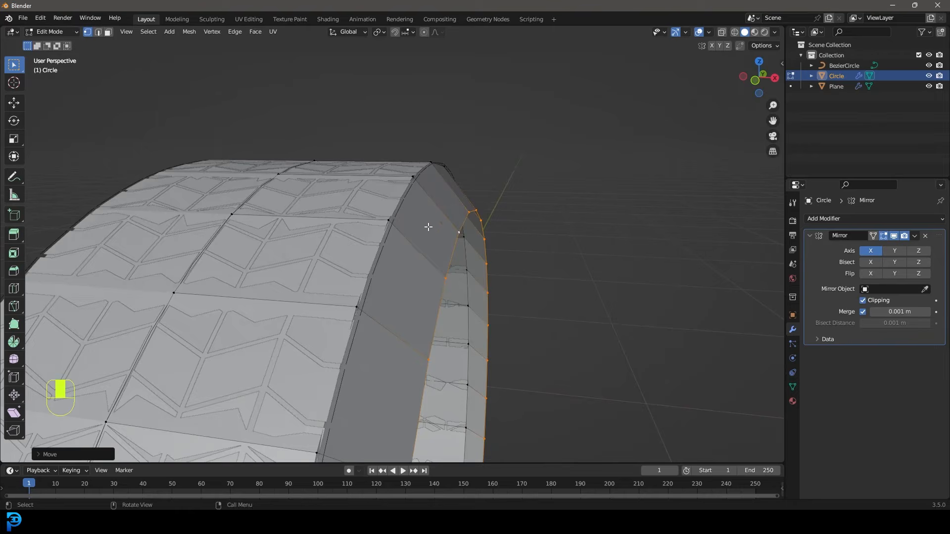
Step: Add a centred loop cut around the slanted sidewall and fatten it outward by about 0.033 m
key(ctrl+r)
click(437, 214)
right_click(436, 210)
middle_drag(594, 252, 600, 247)
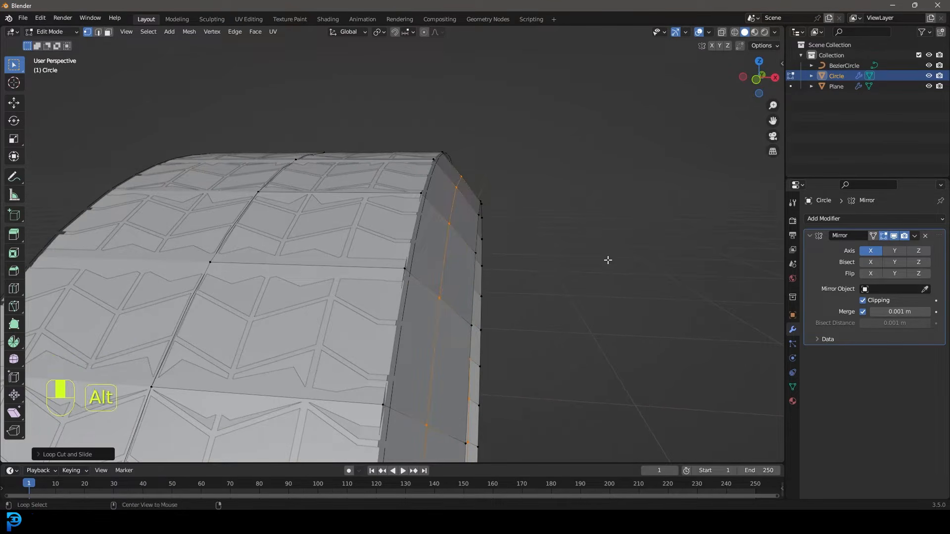
key(alt+s)
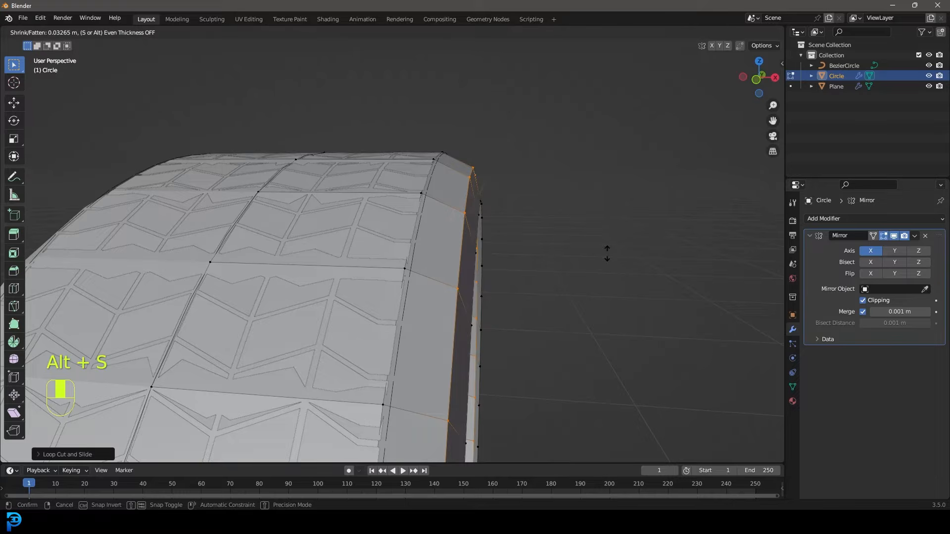
click(607, 253)
Step: Bevel the new sidewall loop with 3 segments and a width of about 0.061 m to round the shoulder
key(ctrl+b)
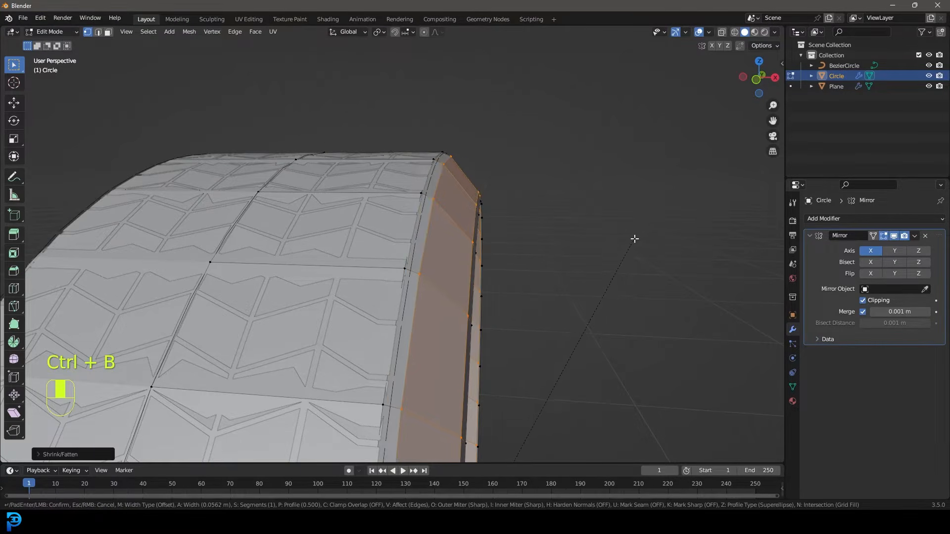
scroll(634, 239, up, 2)
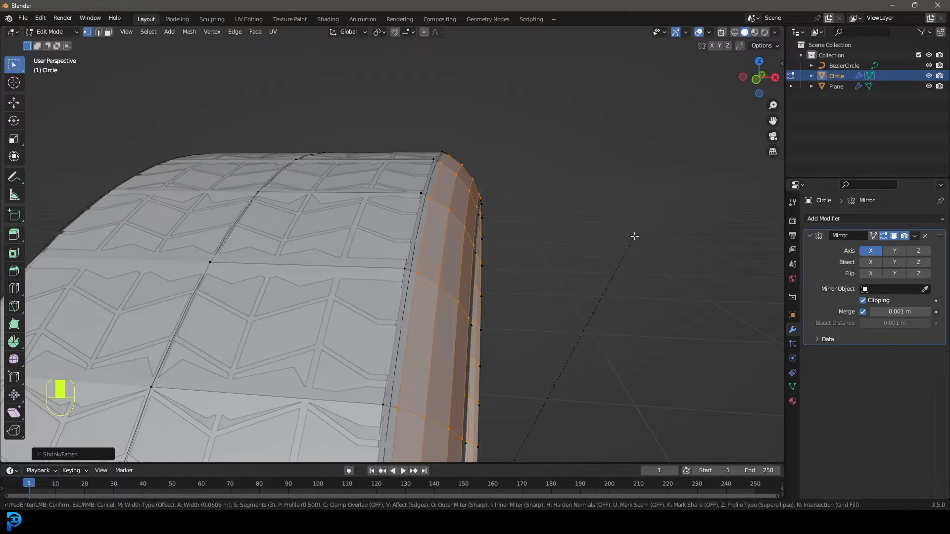
click(635, 236)
Step: Return to Object Mode and apply Shade Smooth to the tire body
scroll(475, 236, down, 5)
middle_drag(475, 236, 516, 199)
key(Tab)
scroll(486, 166, up, 2)
right_click(486, 166)
click(462, 166)
scroll(508, 171, down, 2)
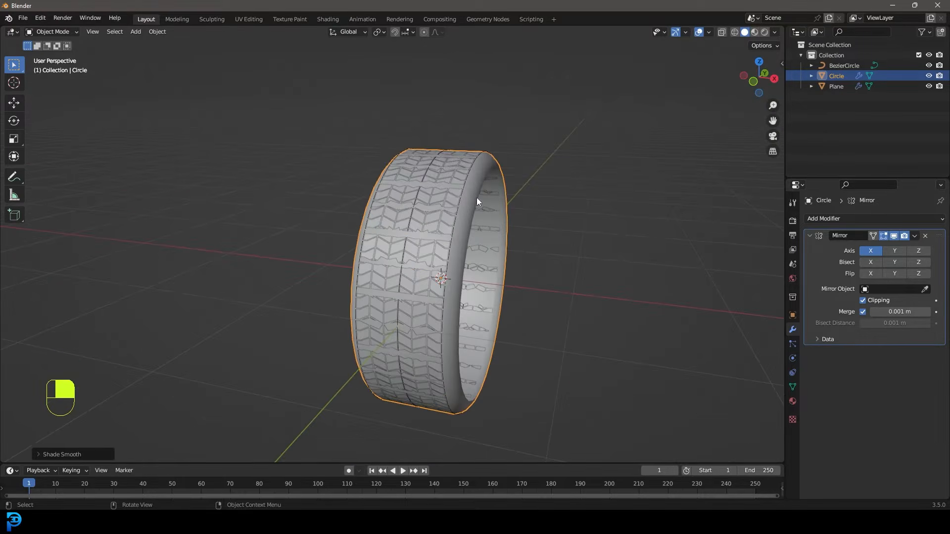
Step: Add a Solidify modifier to the tread with a thickness of -0.048 m
click(462, 179)
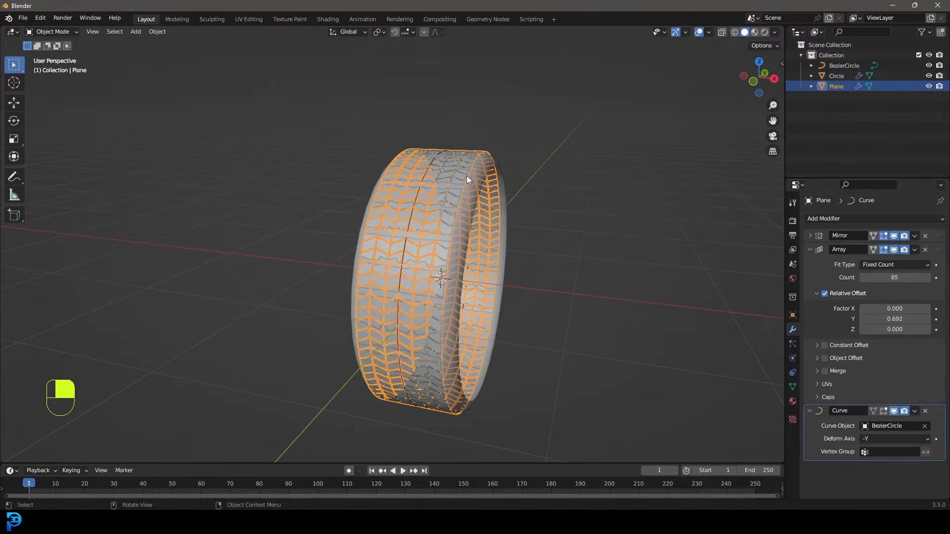
scroll(468, 175, up, 2)
click(810, 250)
click(810, 263)
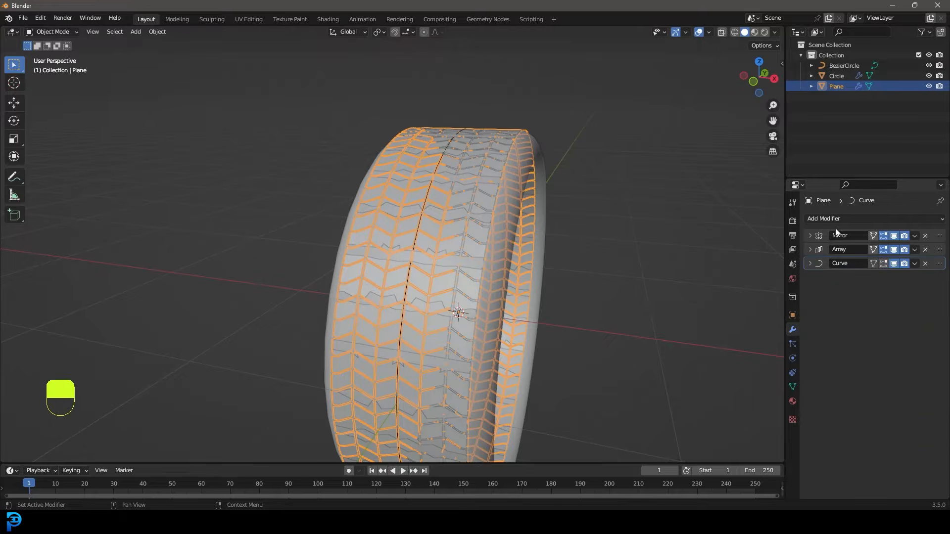
click(834, 219)
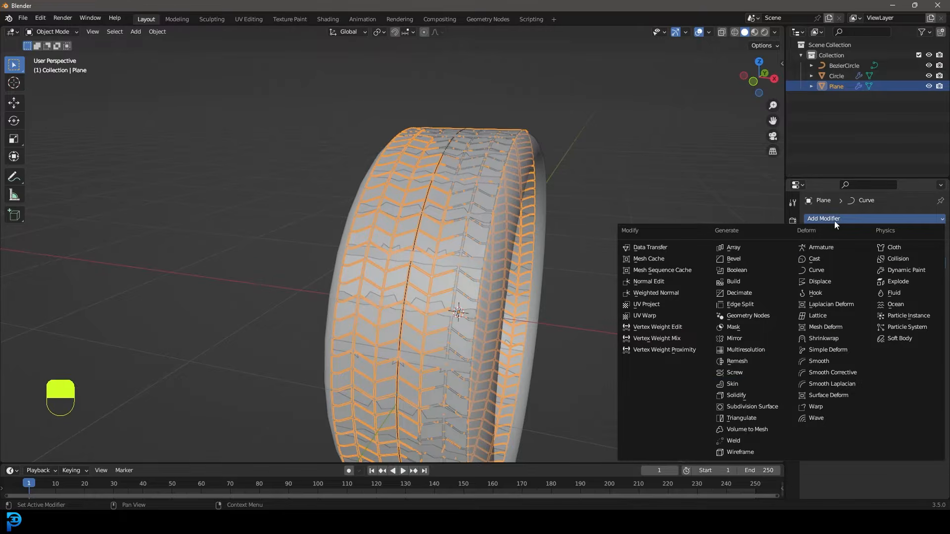
click(758, 396)
shift+drag(895, 306, 874, 305)
Step: Hide the tire body and enable Only Rim on the tread's Solidify modifier
middle_drag(509, 213, 509, 286)
scroll(509, 286, up, 3)
middle_drag(508, 187, 470, 185)
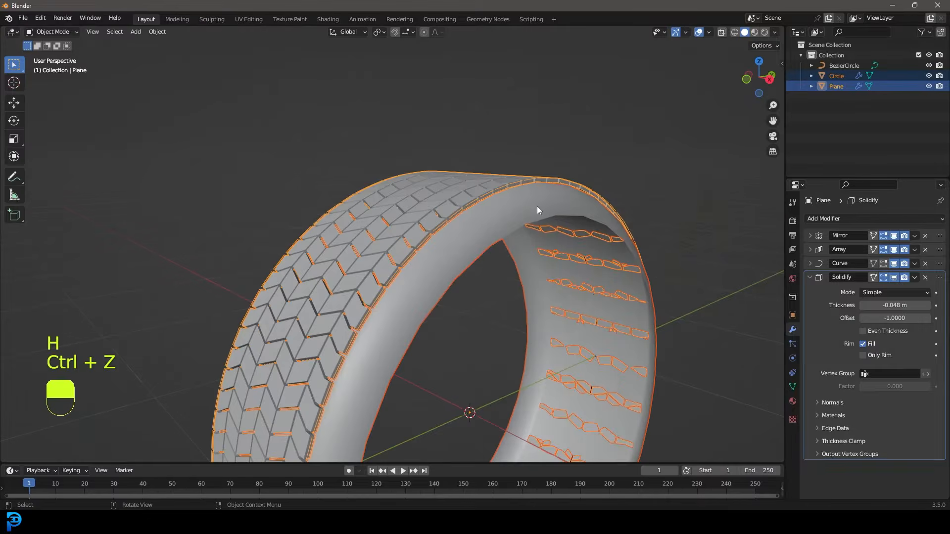
click(545, 203)
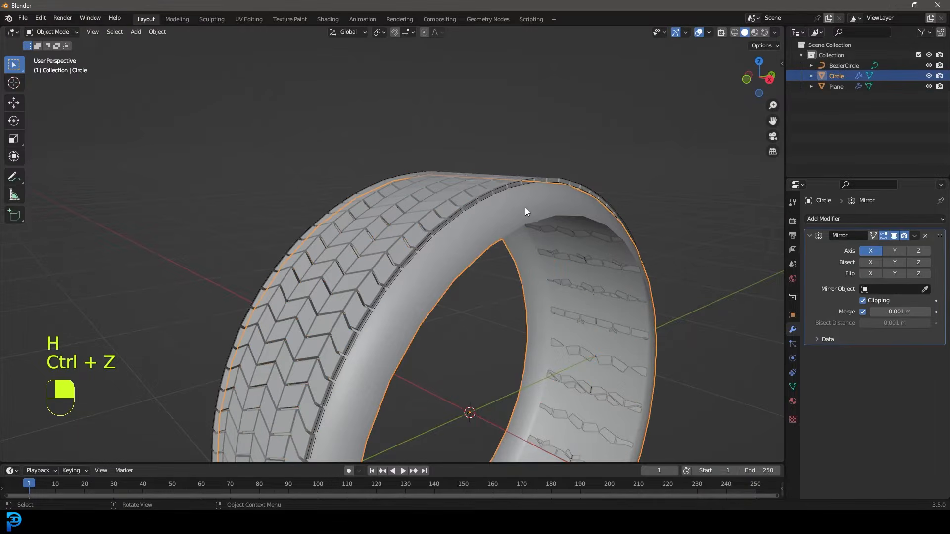
key(h)
click(577, 204)
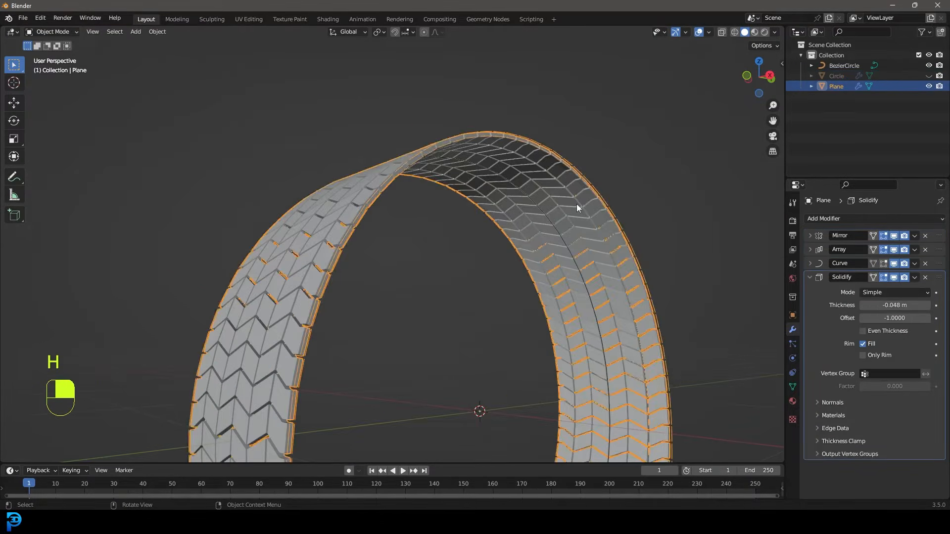
scroll(501, 253, up, 3)
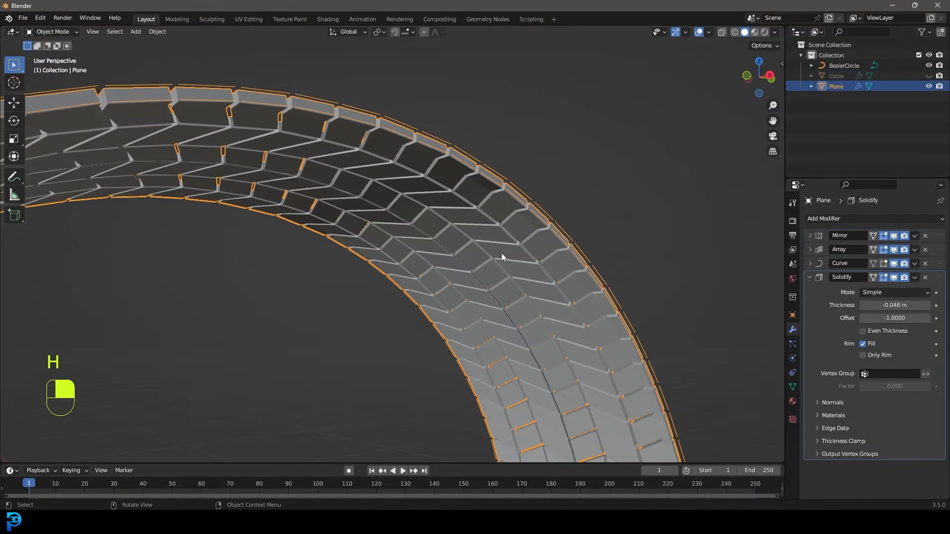
click(862, 355)
scroll(526, 117, up, 5)
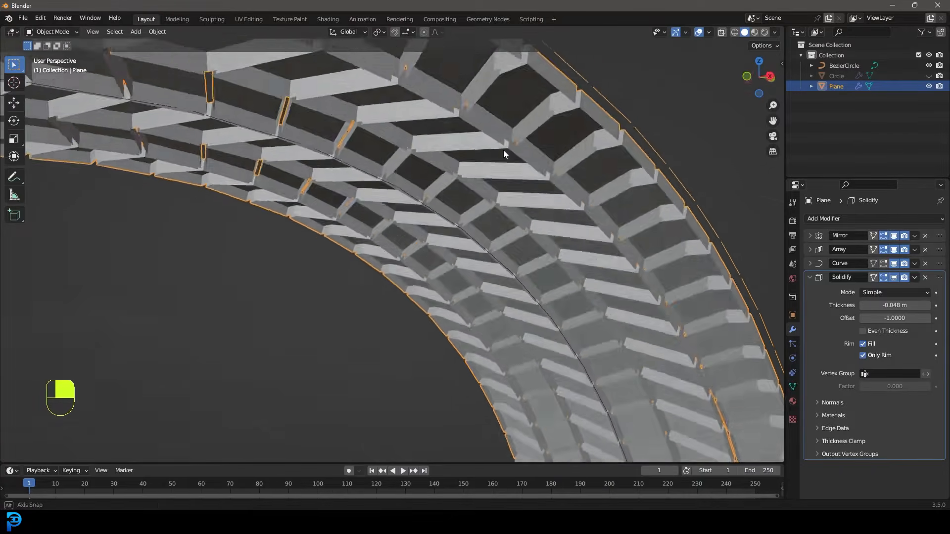
middle_drag(503, 150, 497, 185)
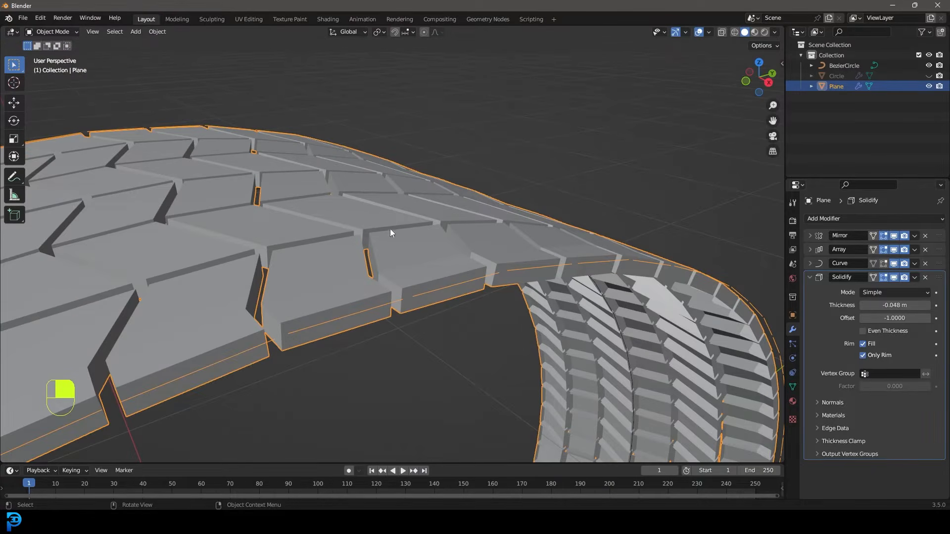
Step: Add a Bevel modifier to the tread with an amount of 0.015 m and 3 segments
click(817, 282)
click(871, 218)
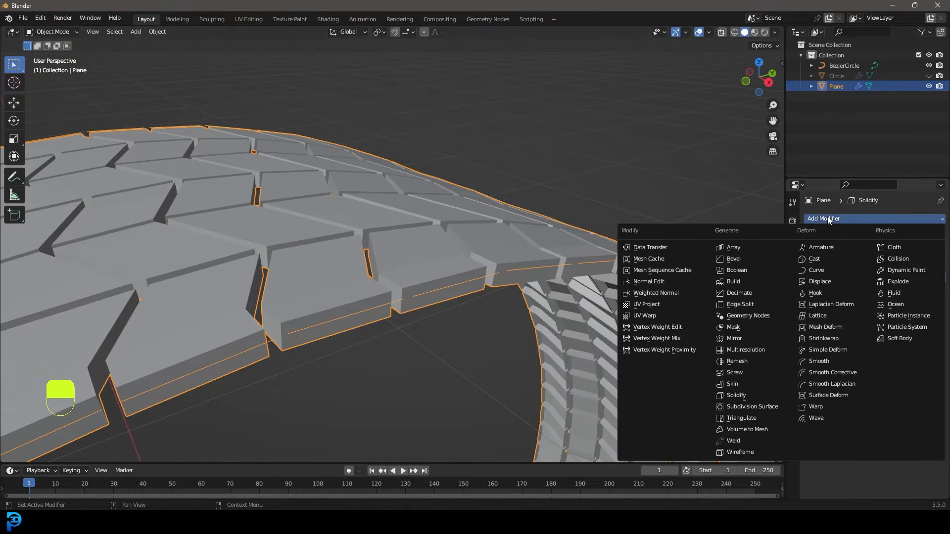
click(730, 251)
shift+drag(905, 331, 877, 331)
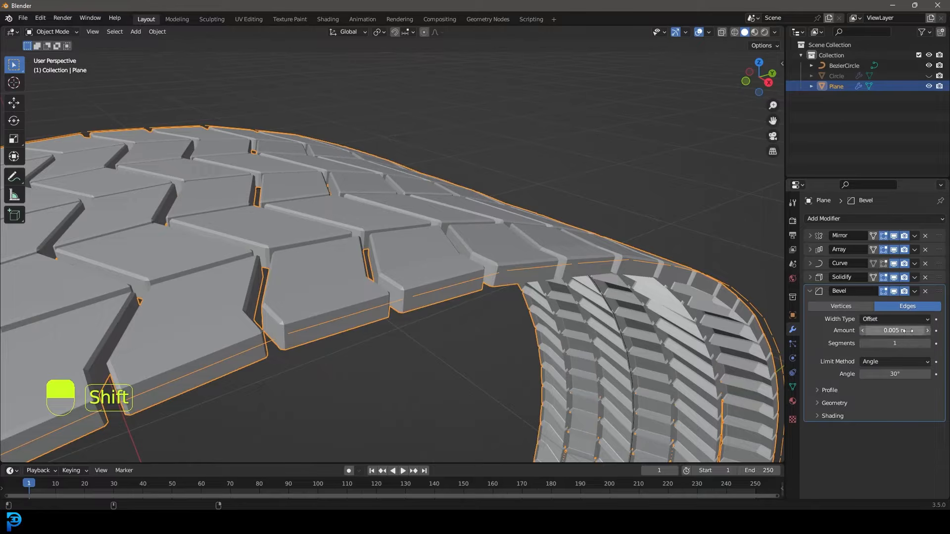
click(928, 343)
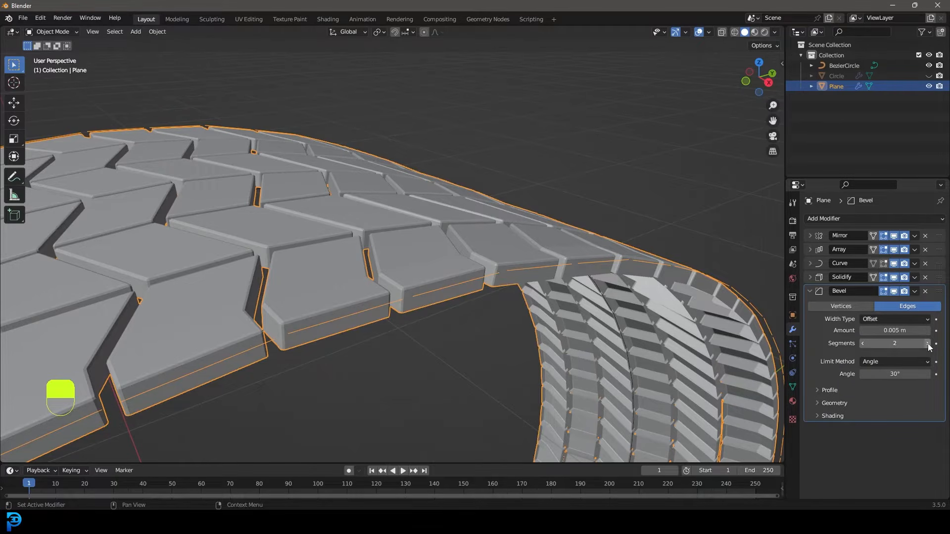
shift+drag(866, 331, 878, 330)
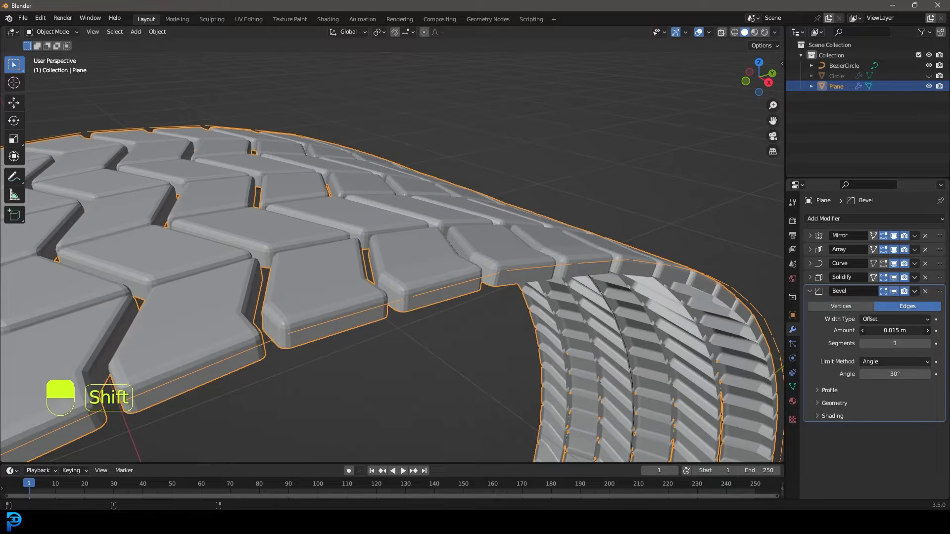
middle_drag(514, 272, 468, 205)
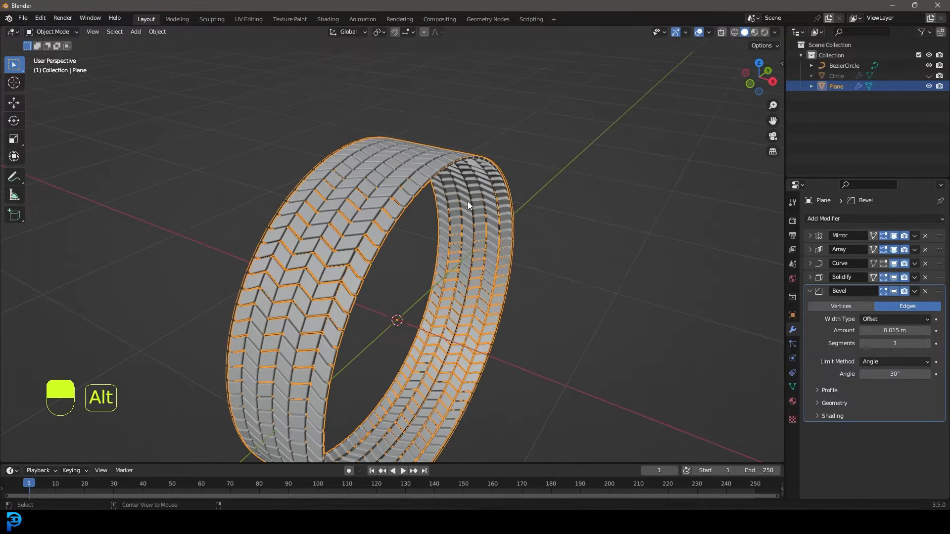
Step: Unhide the tire body, clear the selection and select only the tire body
key(alt+h)
key(alt+a)
scroll(449, 217, up, 3)
click(463, 163)
scroll(430, 183, down, 4)
Step: Scale the tire body's whole mesh up slightly in Edit Mode to close the gap beneath the tread
key(Tab)
middle_drag(401, 200, 483, 203)
key(a)
scroll(537, 300, up, 5)
scroll(537, 300, down, 2)
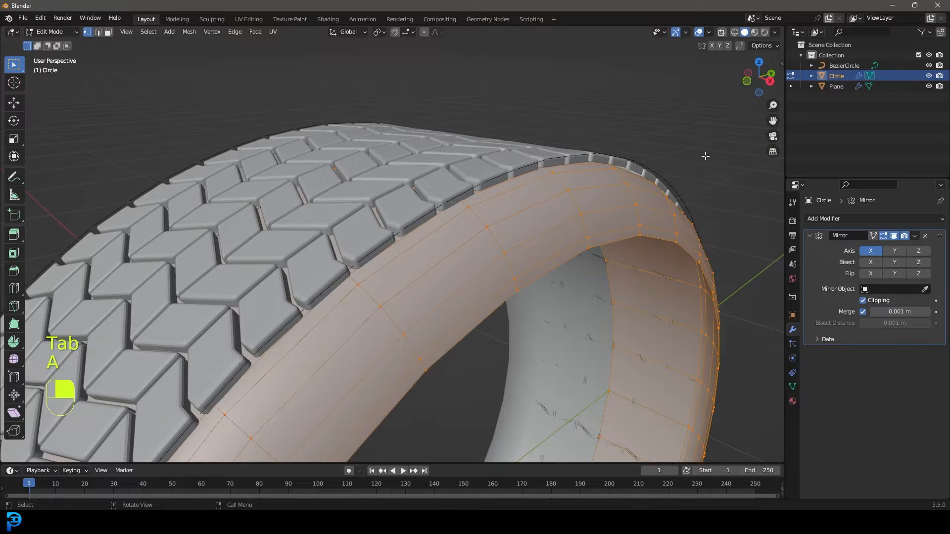
key(s)
click(732, 115)
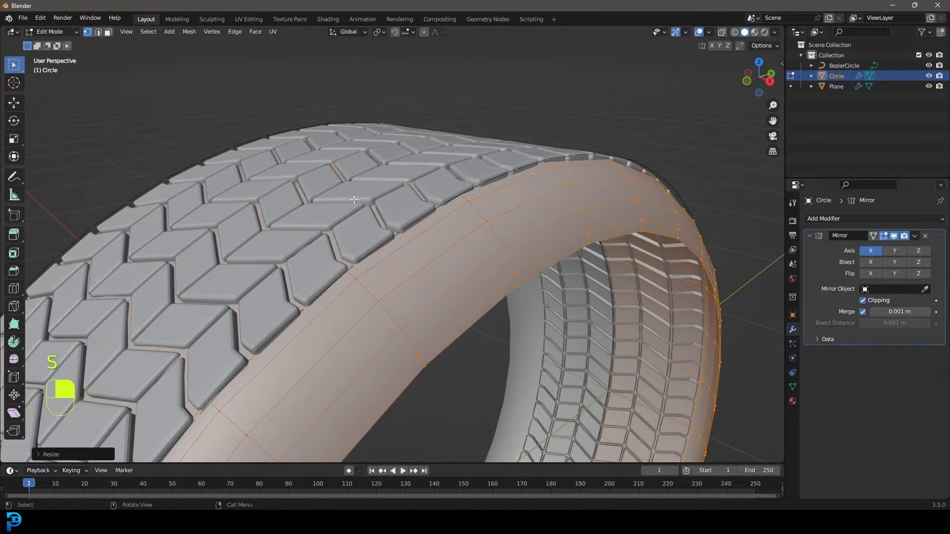
Step: Fine-tune the tire body's scale to about 0.999 and return to Object Mode
scroll(375, 166, up, 5)
scroll(566, 182, down, 4)
key(s)
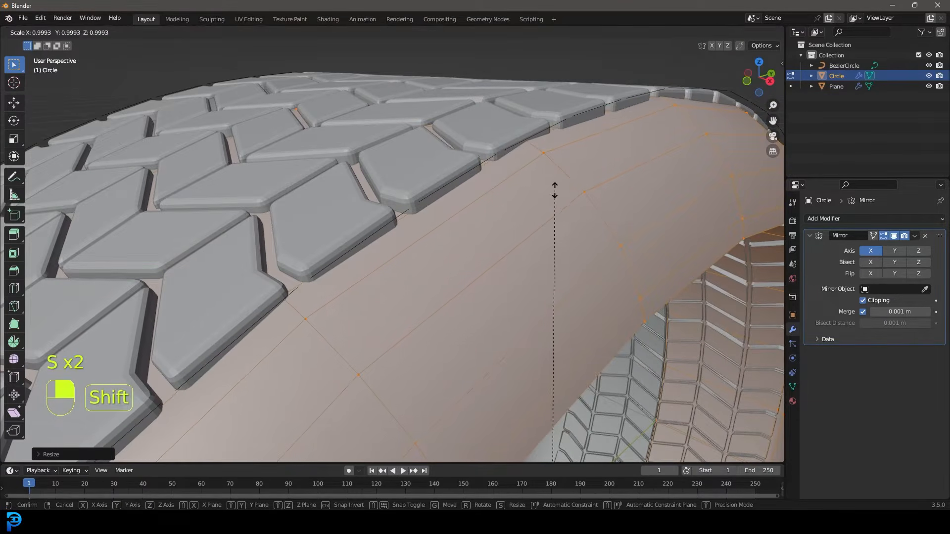
click(553, 191)
scroll(493, 252, down, 8)
key(Tab)
scroll(492, 249, down, 2)
mouse_move(432, 261)
middle_down()
mouse_move(523, 254)
mouse_move(445, 255)
middle_up()
scroll(387, 234, up, 3)
scroll(387, 234, up, 3)
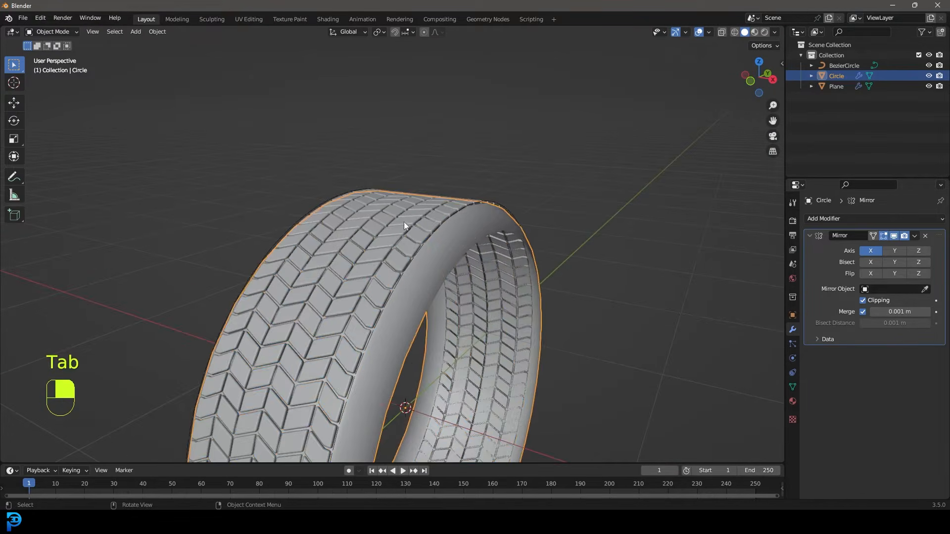
Step: Extrude the outer edge of the tread's first block outward along X by about 0.08 m to start a shoulder block
click(414, 246)
scroll(425, 249, down, 2)
key(Tab)
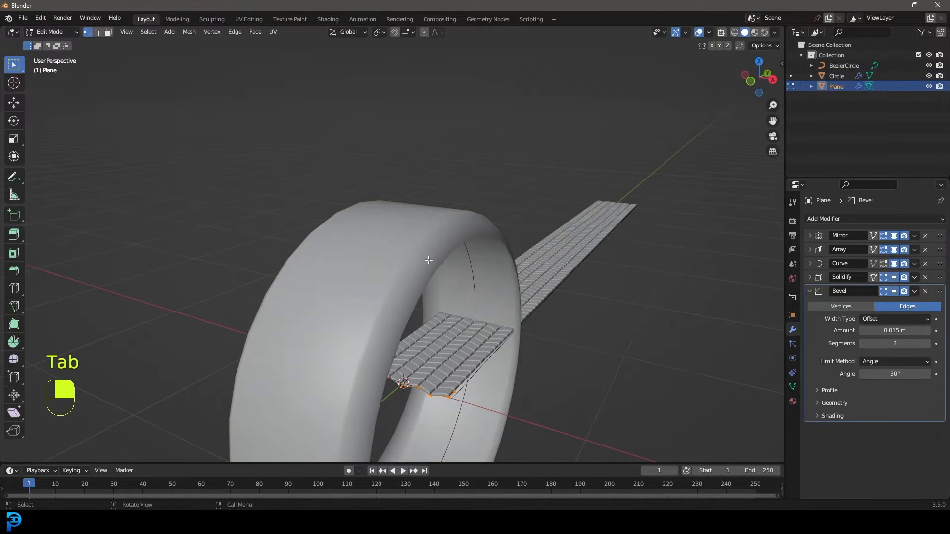
scroll(445, 307, up, 5)
key(alt+a)
click(524, 337)
shift+click(543, 316)
scroll(543, 317, up, 2)
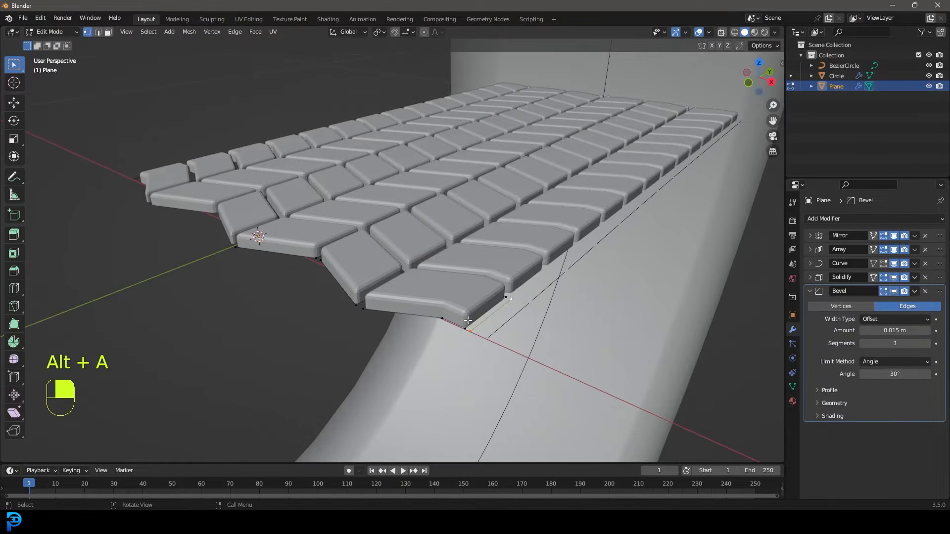
scroll(470, 319, down, 2)
shift+middle_drag(487, 310, 480, 298)
key(e)
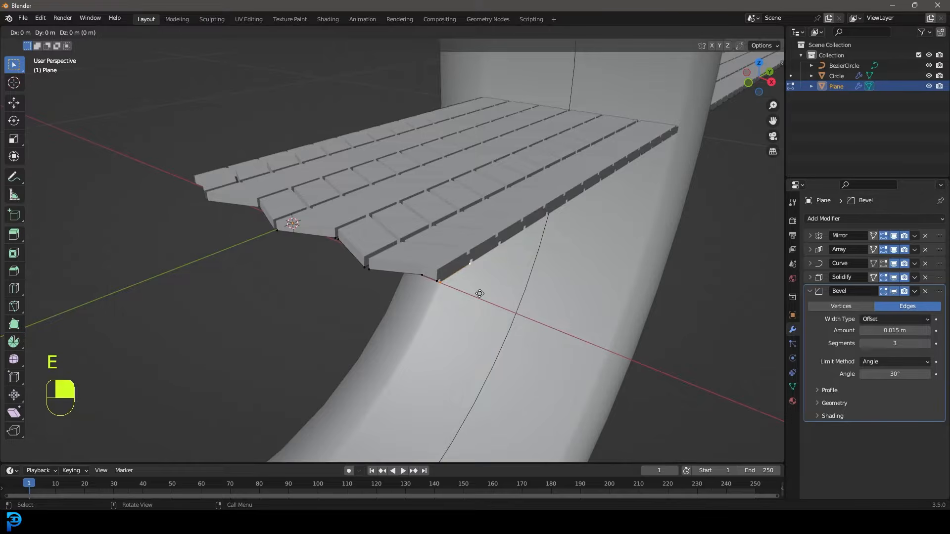
key(x)
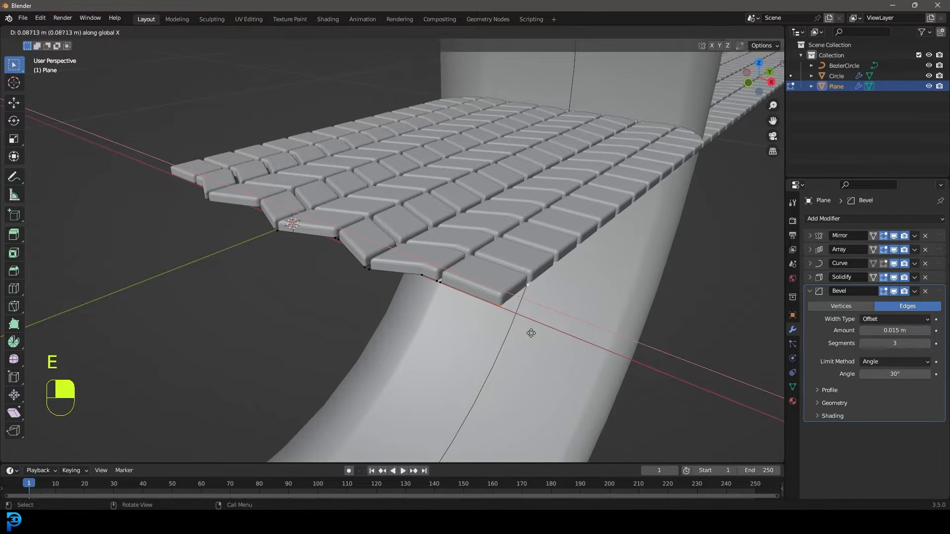
click(529, 333)
Step: Move the extruded shoulder edge down along Z to slope the block, and check the wrapped tread in Object Mode
key(g)
key(z)
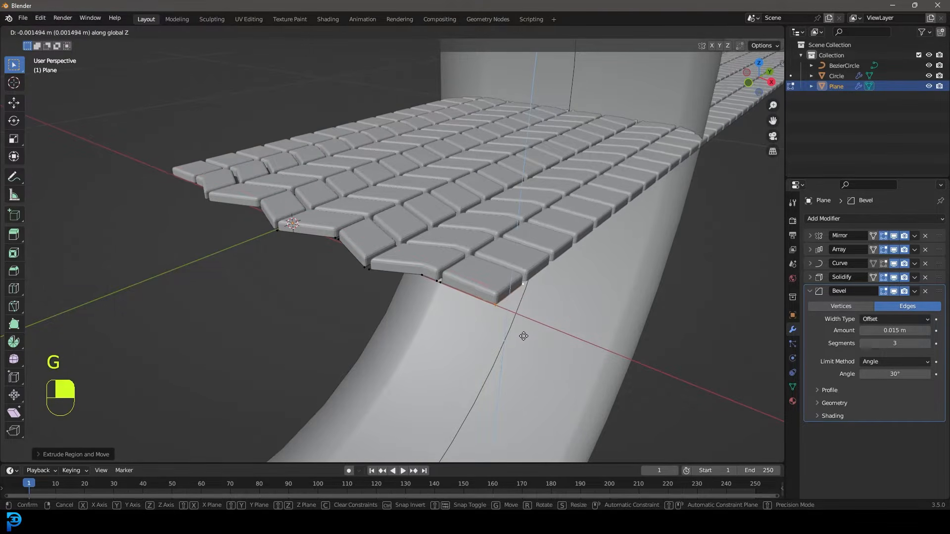
click(515, 363)
scroll(505, 274, down, 4)
key(Tab)
scroll(495, 268, down, 5)
middle_drag(483, 263, 434, 232)
scroll(446, 267, up, 4)
scroll(423, 144, up, 3)
middle_drag(320, 172, 500, 291)
Step: Move the shoulder block's outer edge slightly inward along X and inspect the fit against the tire body in Object Mode
key(Tab)
scroll(500, 290, up, 2)
shift+middle_drag(501, 371, 495, 327)
key(g)
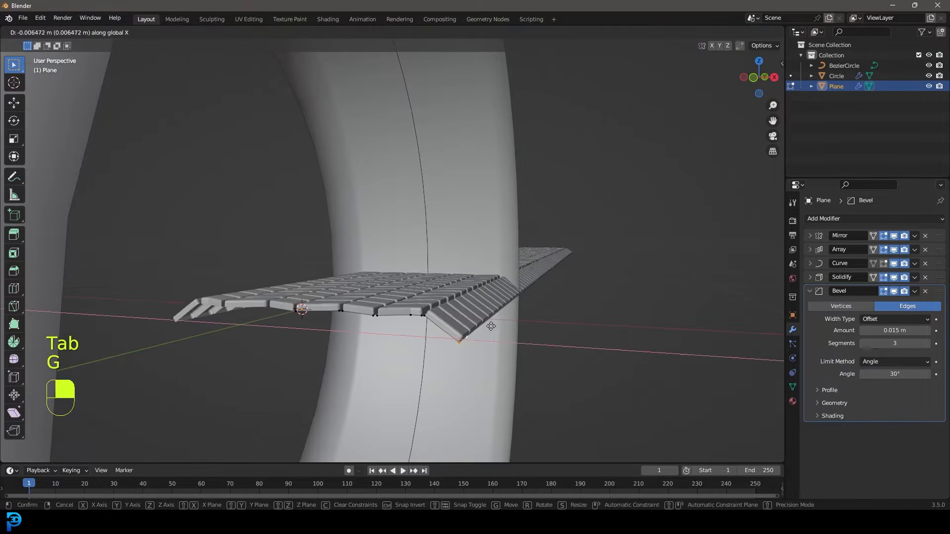
click(482, 322)
scroll(452, 279, down, 4)
key(Tab)
middle_drag(405, 224, 442, 279)
middle_drag(442, 279, 420, 288)
scroll(406, 236, up, 3)
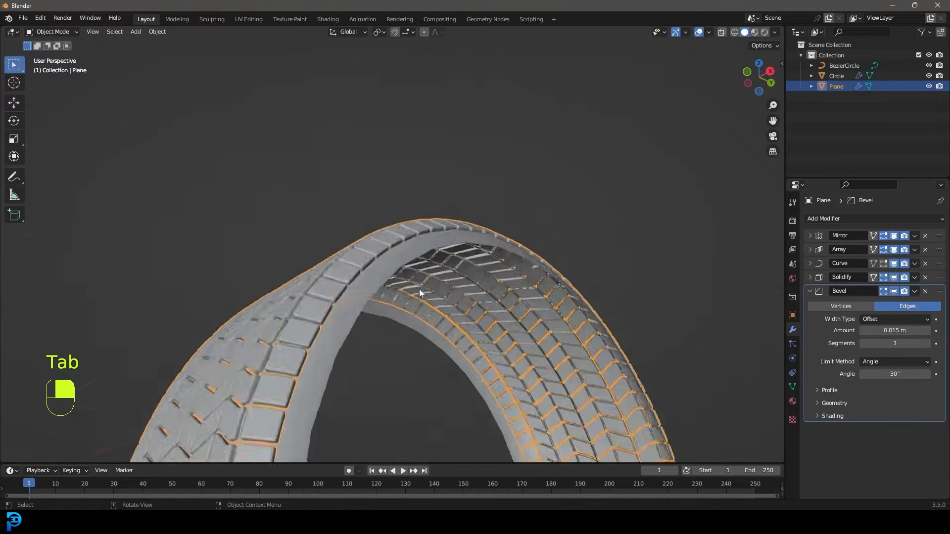
scroll(420, 289, up, 1)
scroll(404, 237, down, 4)
middle_drag(403, 237, 419, 202)
Step: Re-enter Edit Mode on the tread and turn off the Solidify modifier's viewport display
key(Tab)
shift+middle_drag(396, 246, 371, 183)
scroll(376, 198, up, 3)
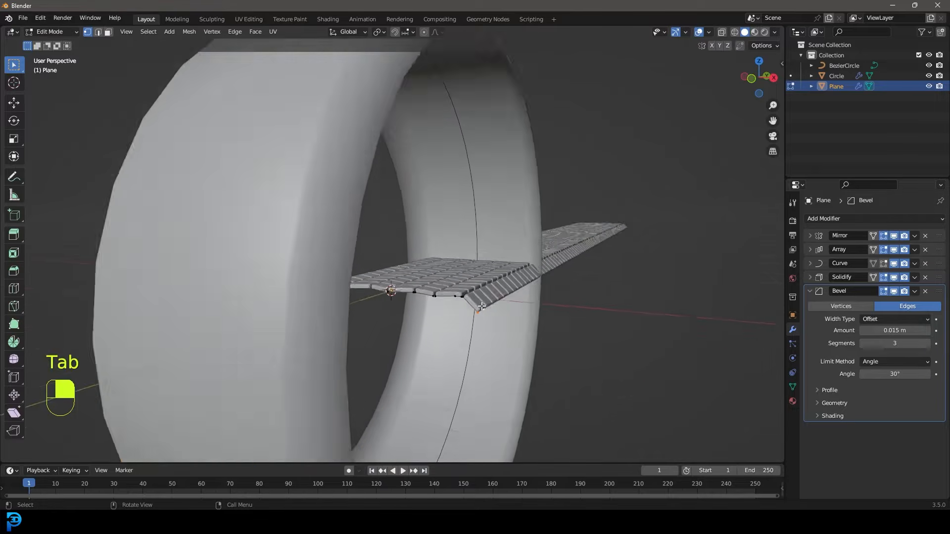
shift+middle_drag(472, 391, 472, 269)
middle_drag(473, 269, 467, 292)
scroll(466, 292, up, 4)
shift+middle_drag(728, 285, 628, 338)
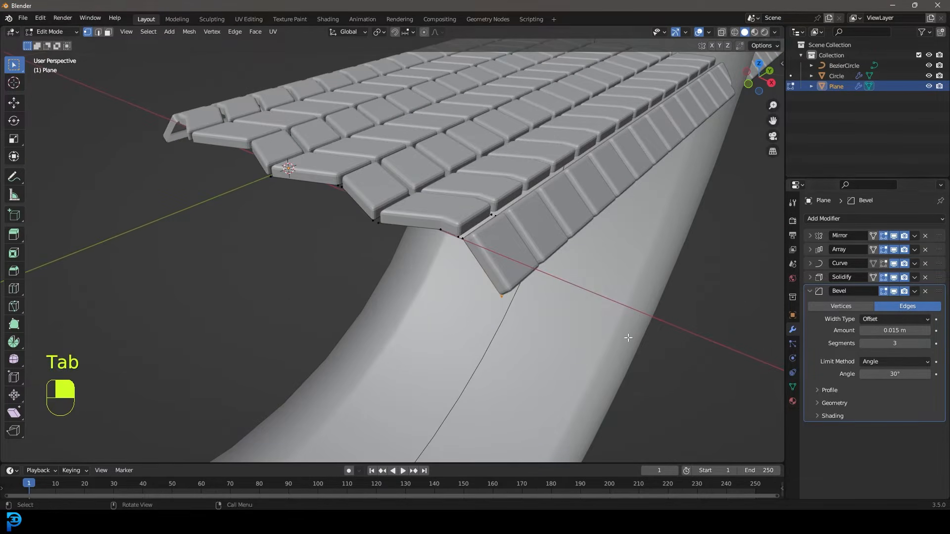
click(814, 277)
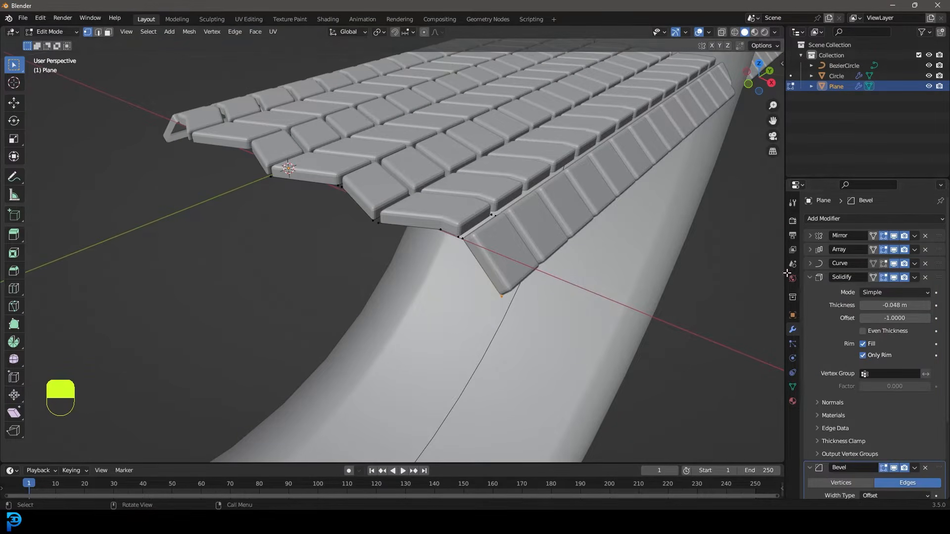
click(814, 277)
click(894, 278)
Step: Add a centered loop cut across the shoulder block and push it outward along its normals with Shrink/Fatten
middle_drag(524, 277, 483, 276)
key(ctrl+r)
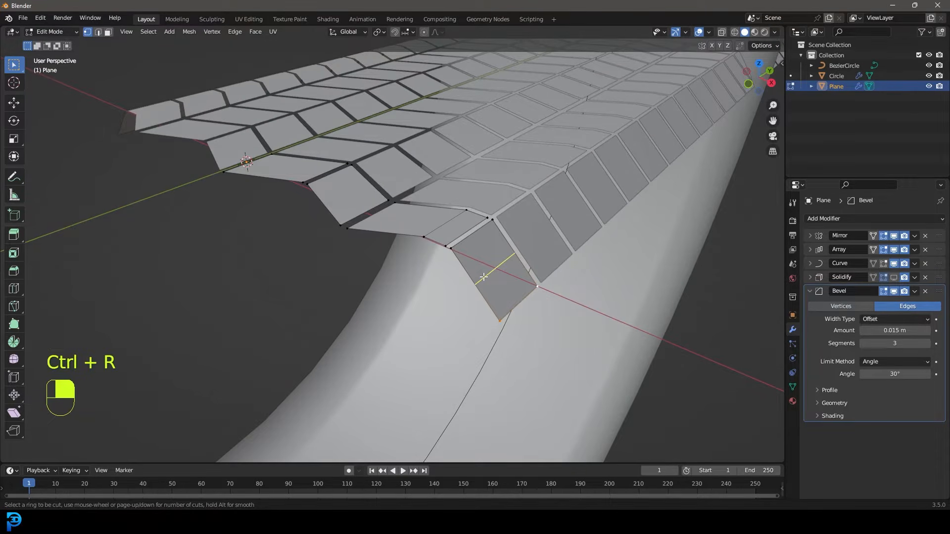
click(484, 277)
right_click(483, 278)
middle_drag(516, 320, 533, 303)
key(alt+s)
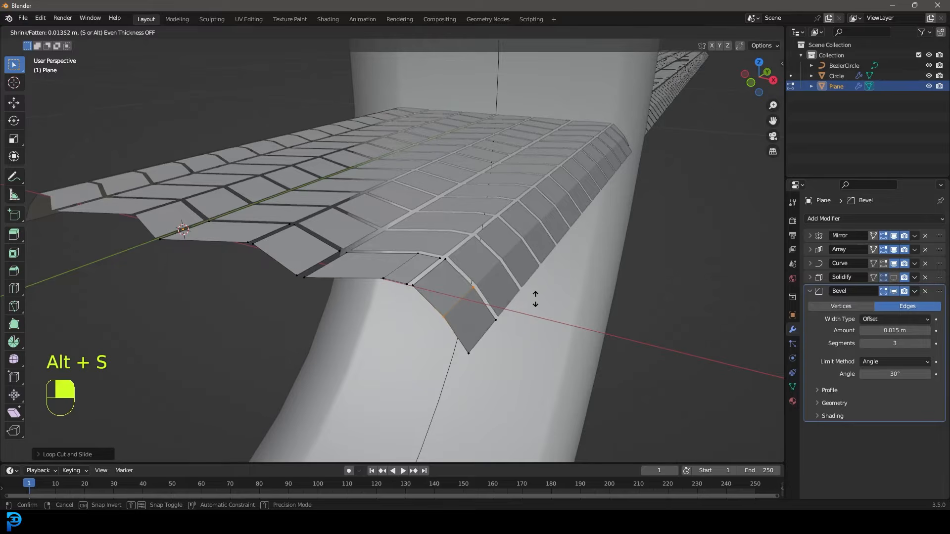
click(543, 282)
Step: Bevel the shoulder block's middle edge by about 0.08 m with 3 segments, and re-enable the Solidify modifier's viewport display
key(ctrl+b)
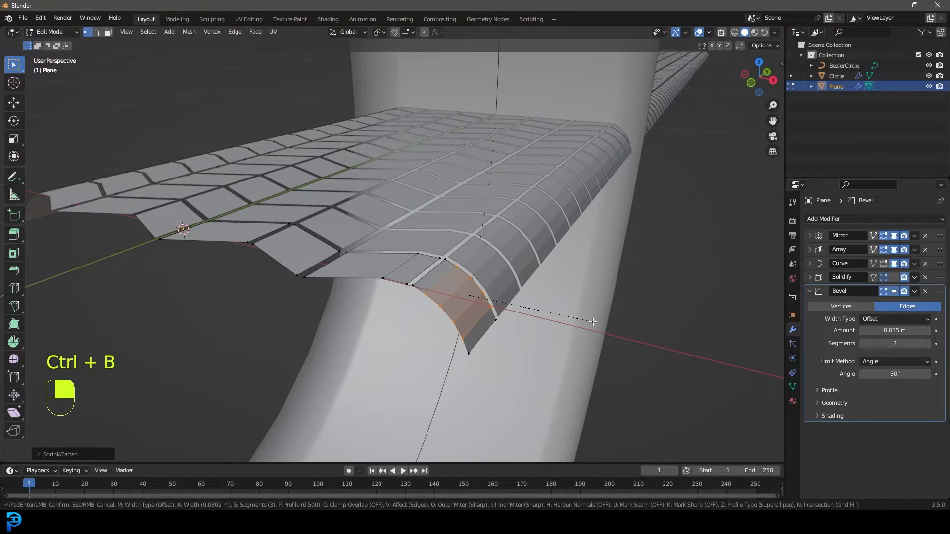
click(593, 321)
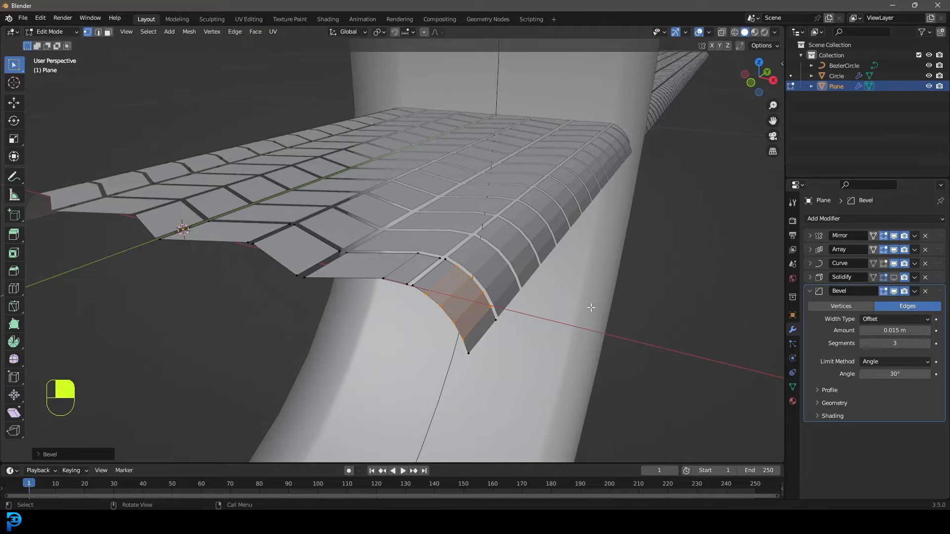
click(894, 277)
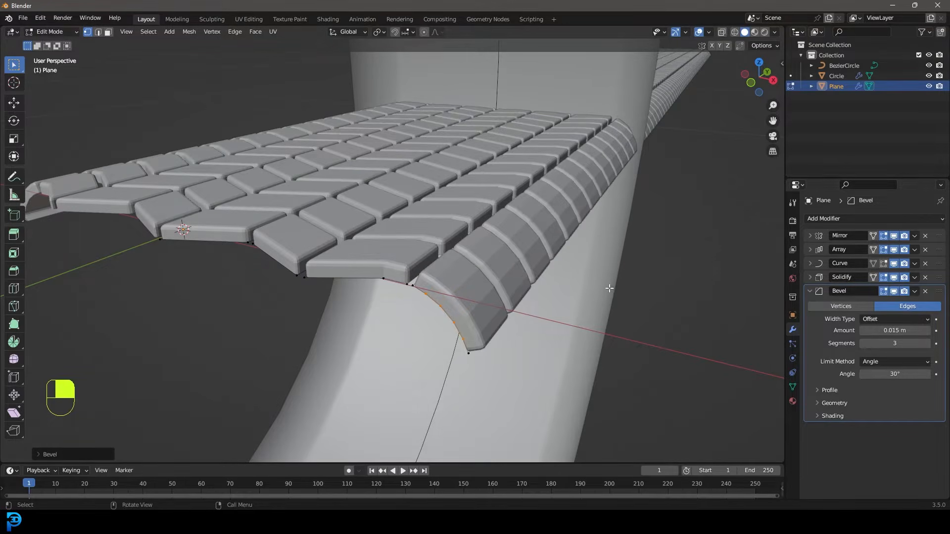
Step: Return to Object Mode, shade the tread smooth, and inspect it on the tire
key(Tab)
scroll(514, 288, down, 4)
scroll(500, 296, down, 5)
shift+middle_drag(420, 277, 450, 300)
key(alt+a)
scroll(440, 267, up, 4)
middle_drag(438, 256, 467, 198)
scroll(466, 138, up, 3)
right_click(465, 134)
click(473, 146)
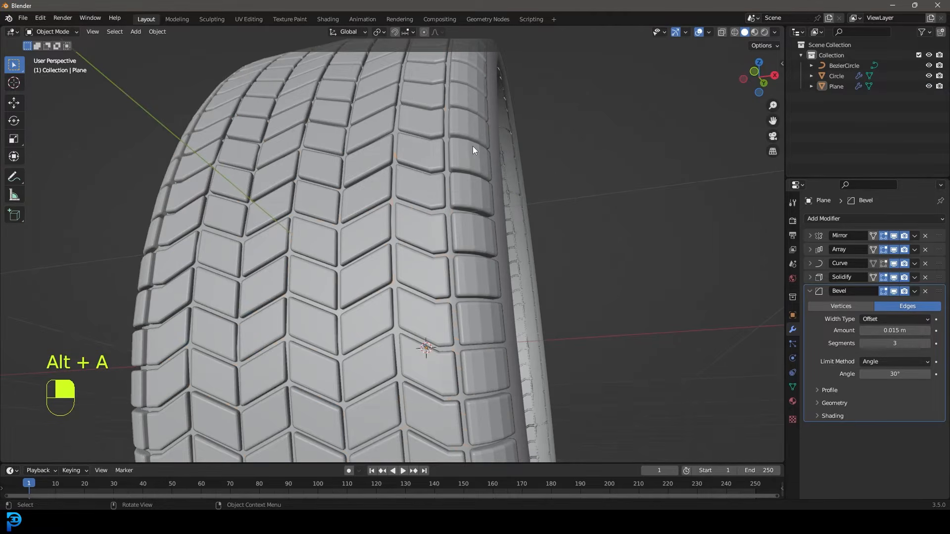
click(474, 146)
right_click(471, 146)
click(472, 147)
scroll(497, 211, down, 4)
key(alt+a)
scroll(507, 253, down, 1)
middle_drag(507, 253, 424, 278)
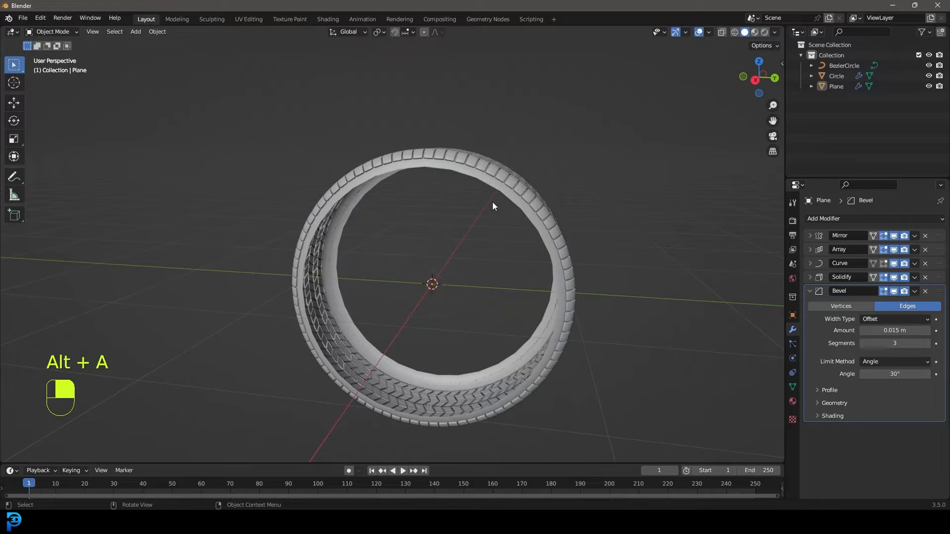
middle_drag(492, 206, 544, 235)
scroll(436, 271, up, 3)
Step: In wireframe Edit Mode, move the shoulder block's outermost edge about -0.03 m along Y with a small proportional falloff
key(Tab)
middle_drag(460, 311, 408, 172)
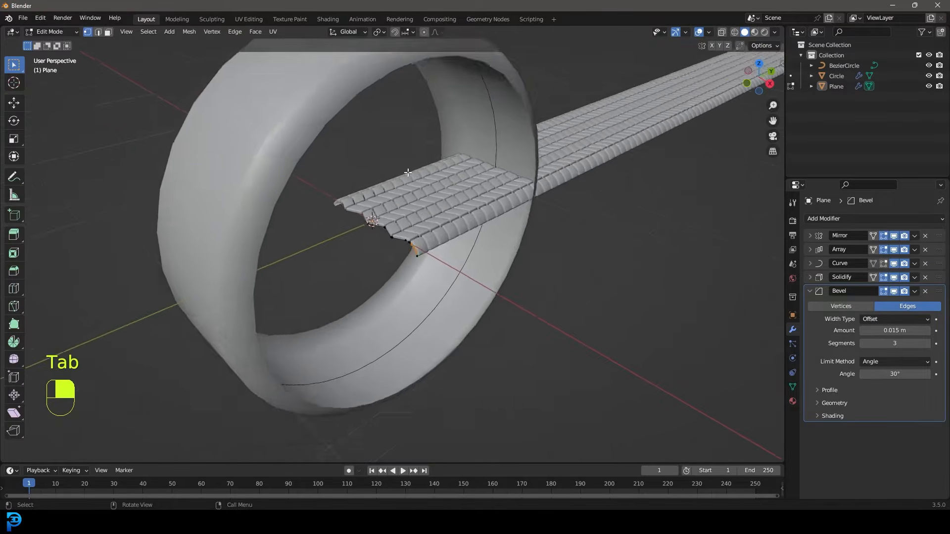
scroll(408, 173, up, 4)
mouse_move(549, 245)
middle_down()
mouse_move(502, 264)
mouse_move(426, 253)
middle_up()
scroll(426, 252, up, 3)
key(z)
click(391, 253)
key(alt+a)
alt+shift+click(442, 260)
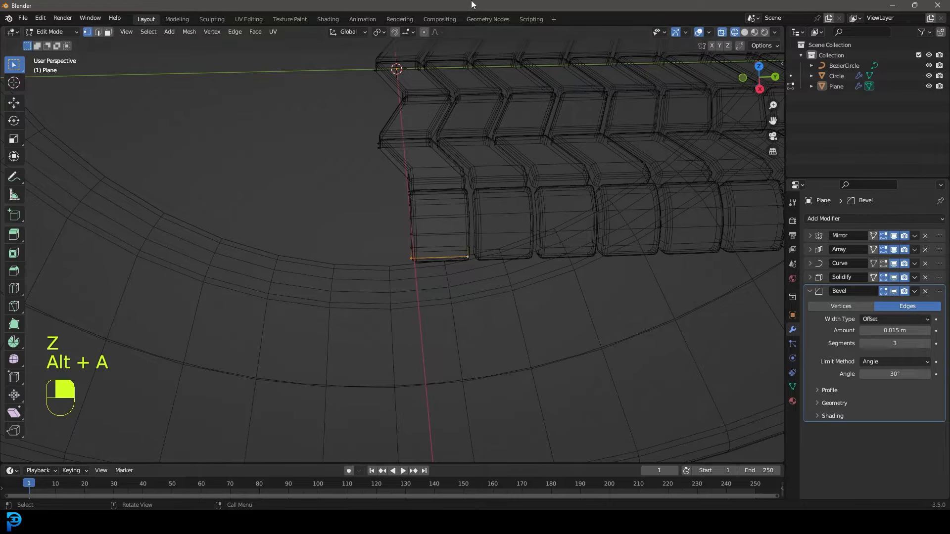
key(g)
key(y)
scroll(467, 306, up, 13)
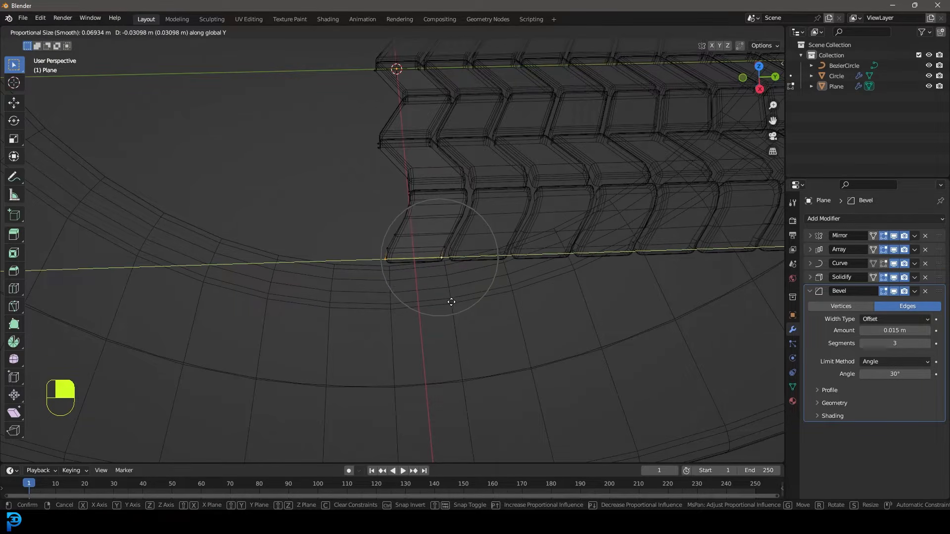
click(448, 299)
Step: Return to Object Mode with solid shading and inspect the curved shoulder blocks around the tire
key(Tab)
key(z)
key(alt+a)
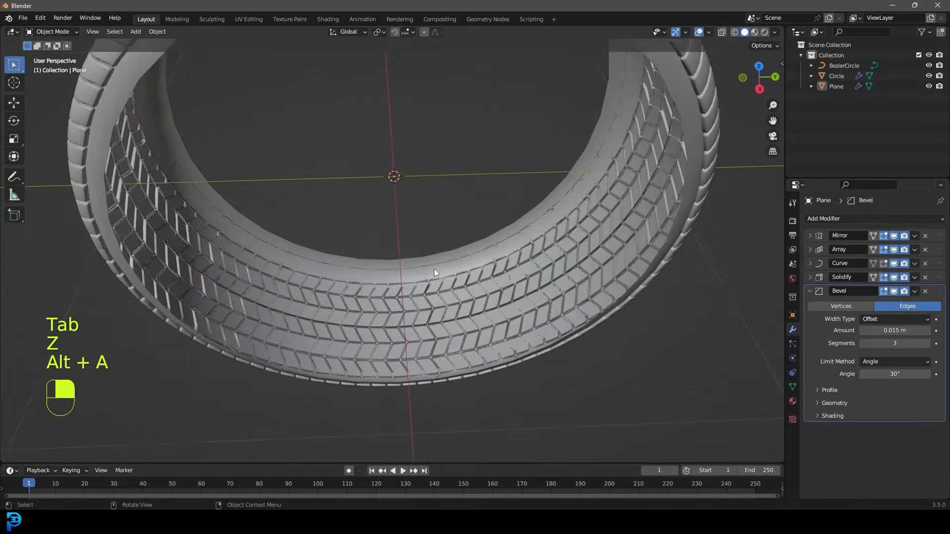
scroll(435, 269, down, 5)
middle_drag(435, 269, 518, 266)
middle_drag(519, 266, 473, 224)
scroll(474, 224, up, 2)
Step: Set the relative Y offset of the tread's Array modifier to 0.691 to fix the overlap where the ends meet
click(352, 260)
shift+middle_drag(355, 260, 441, 241)
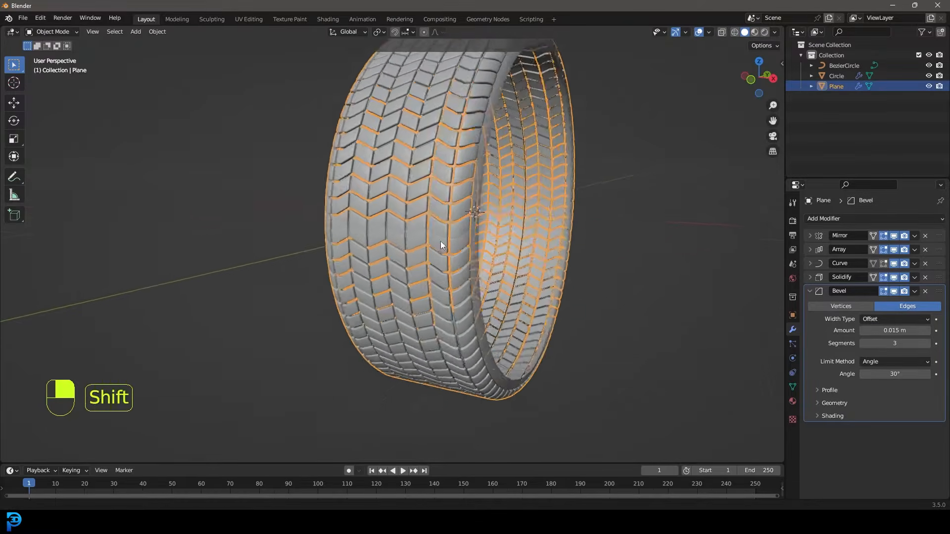
scroll(441, 242, up, 5)
click(814, 253)
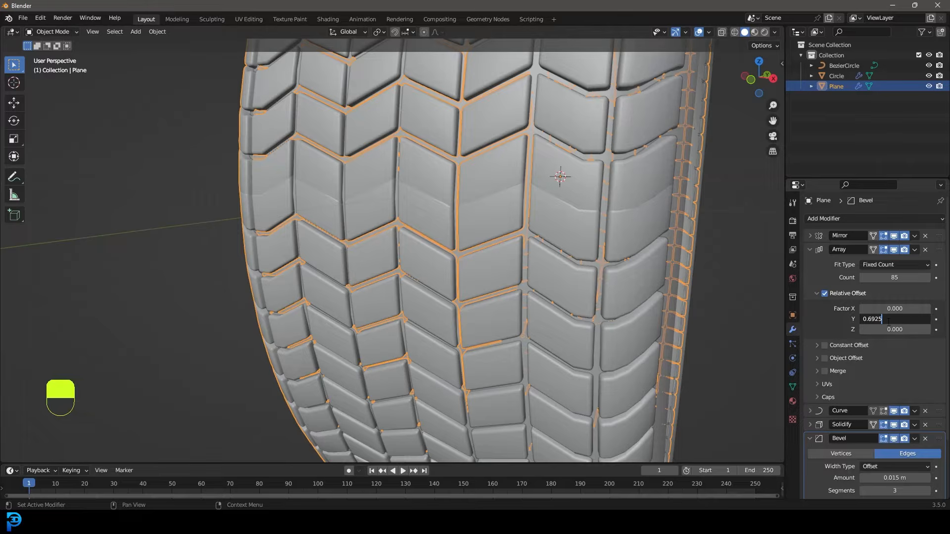
key(Return)
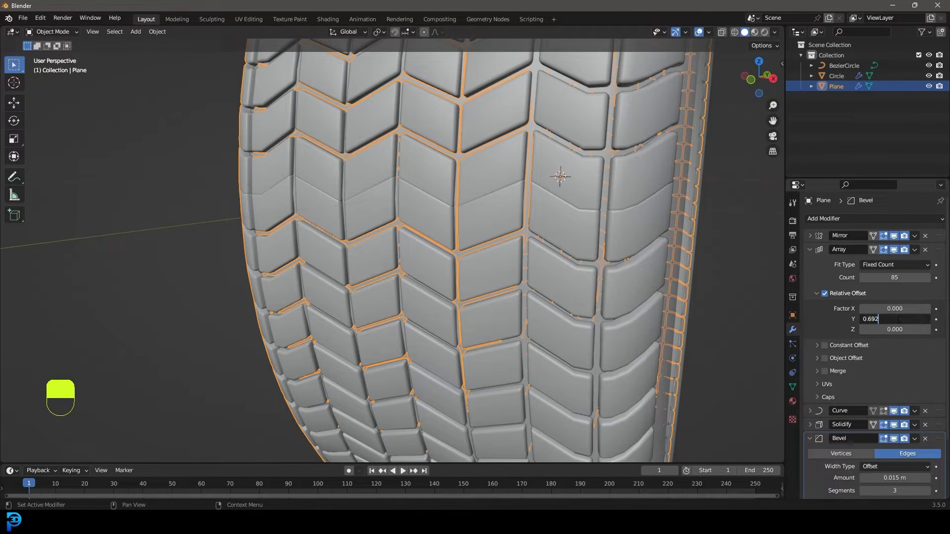
key(Return)
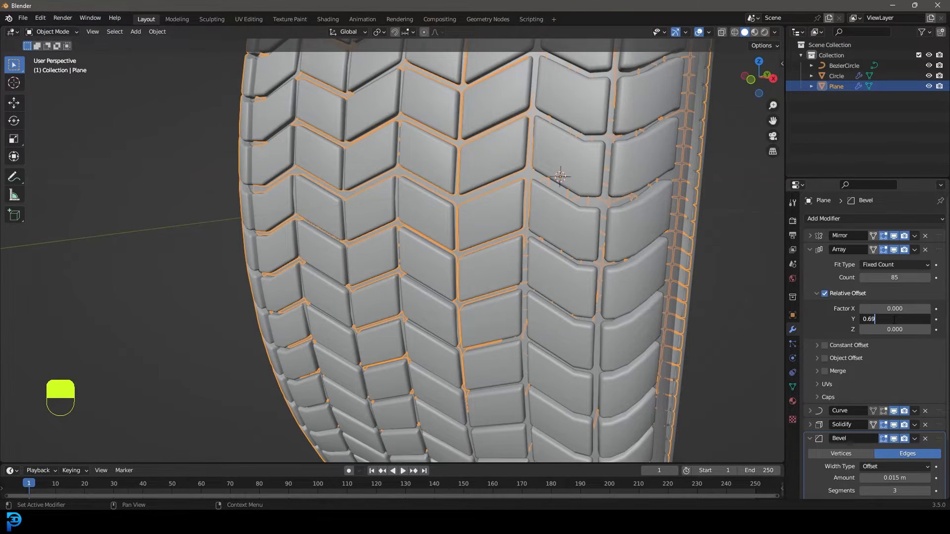
text(1)
key(Return)
key(alt+a)
Step: Select the tire body and add a Subdivision Surface modifier to it
scroll(494, 243, down, 8)
shift+middle_drag(543, 238, 443, 161)
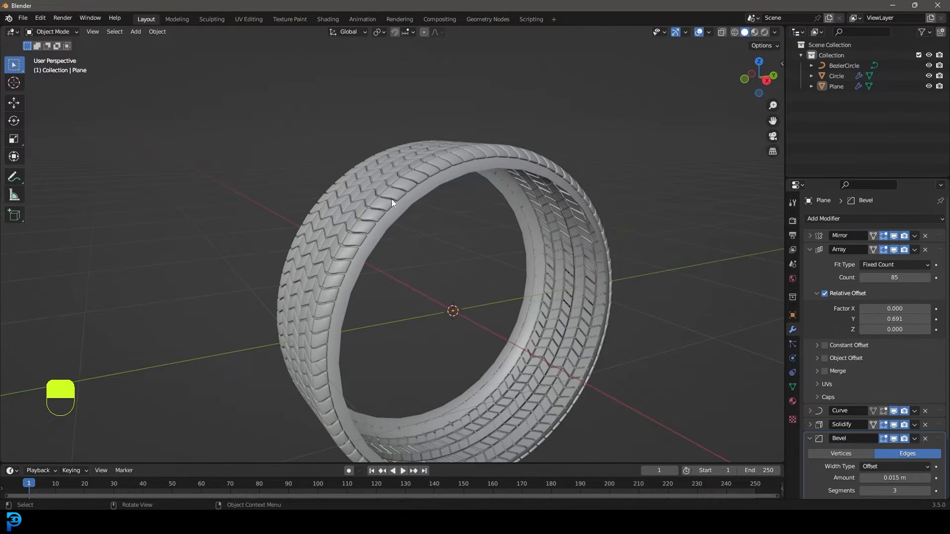
click(425, 204)
shift+middle_drag(480, 185, 471, 202)
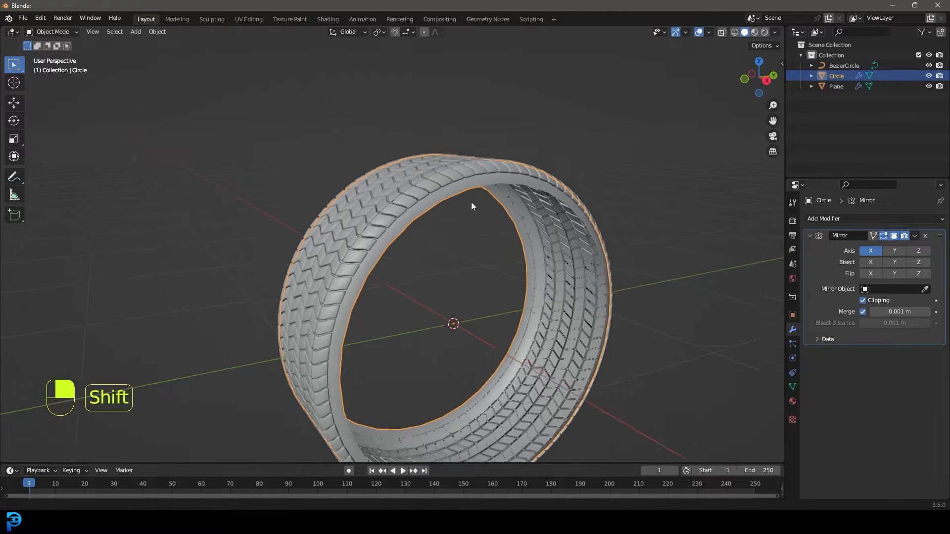
scroll(474, 207, up, 2)
click(845, 218)
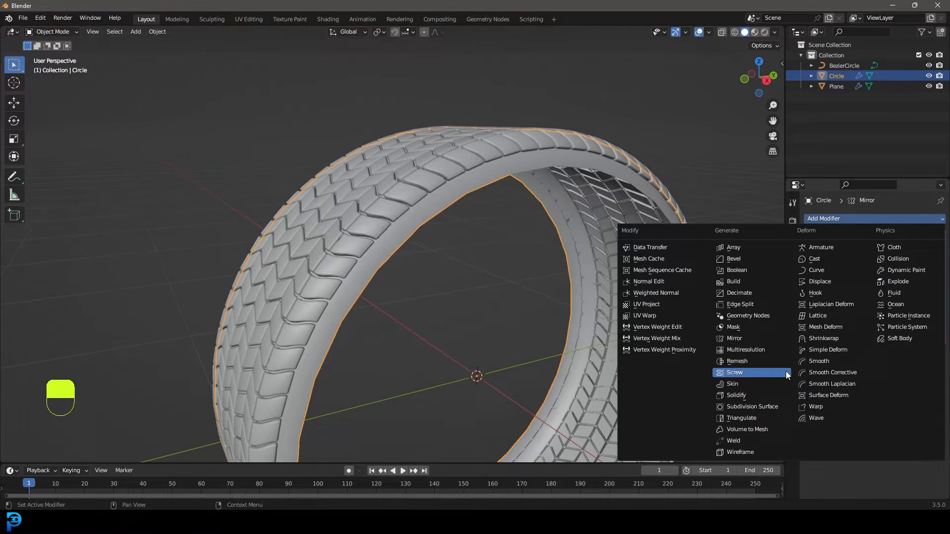
click(777, 407)
Step: Select the tire body's inner edge loop in Edit Mode, extrude it, and scale it inward to about 0.99
middle_drag(569, 278, 532, 260)
key(Tab)
key(alt+a)
scroll(493, 247, up, 2)
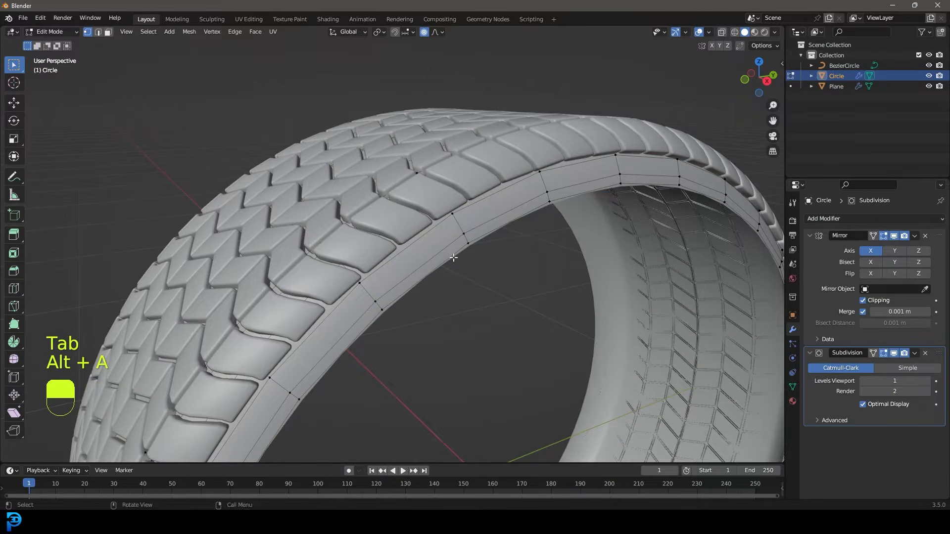
alt+shift+click(453, 257)
mouse_move(500, 269)
middle_down()
mouse_move(475, 267)
mouse_move(538, 269)
mouse_move(492, 261)
mouse_move(504, 265)
middle_up()
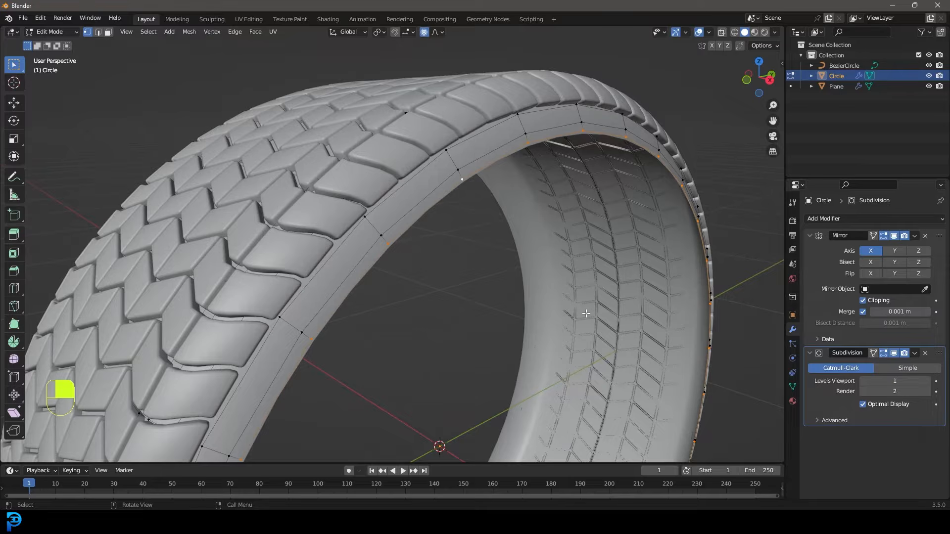
key(e)
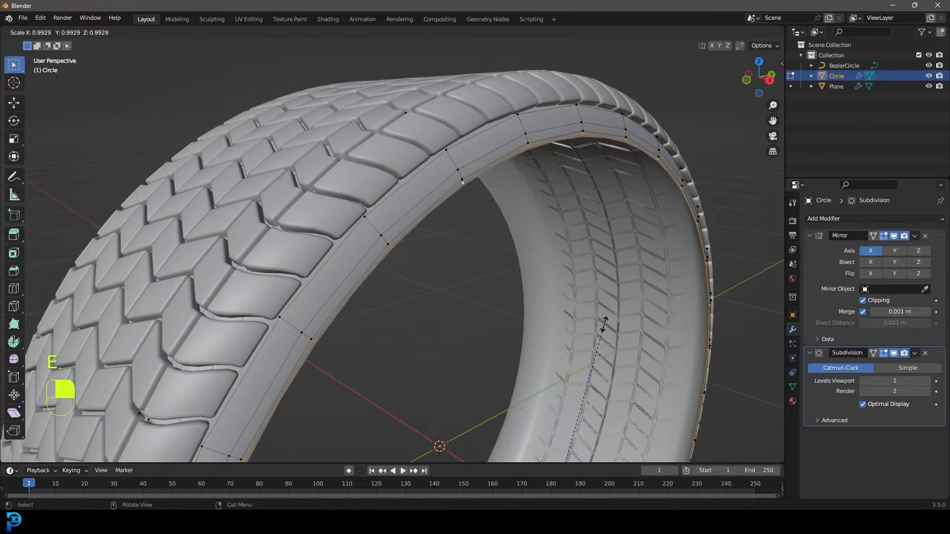
click(594, 319)
Step: Extrude the inner loop about 0.04 m inward along X, extrude it again to the mirror plane, and return to Object Mode
key(e)
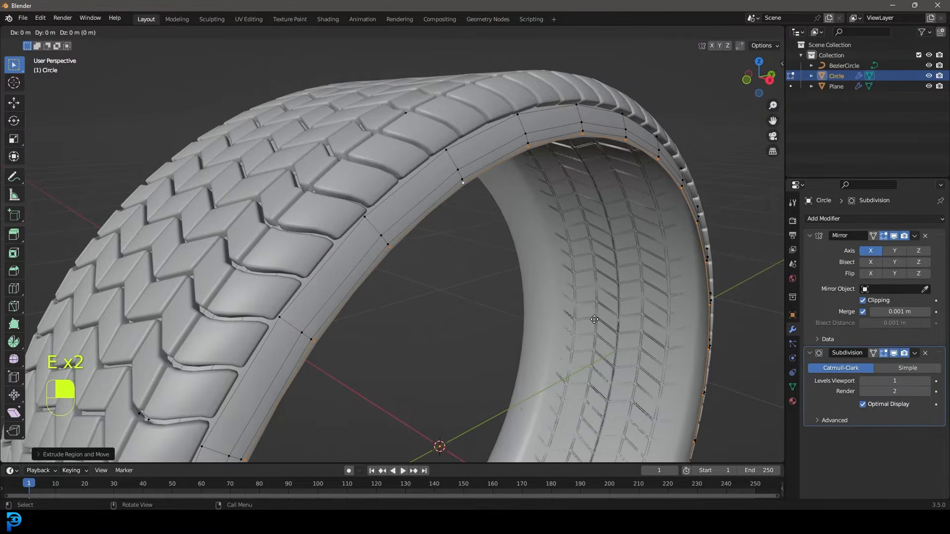
key(x)
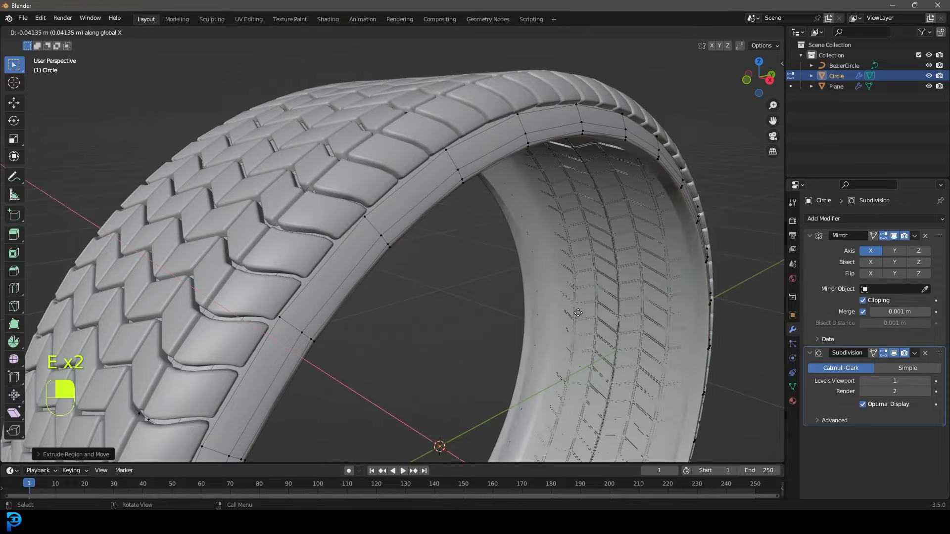
click(578, 319)
key(e)
key(x)
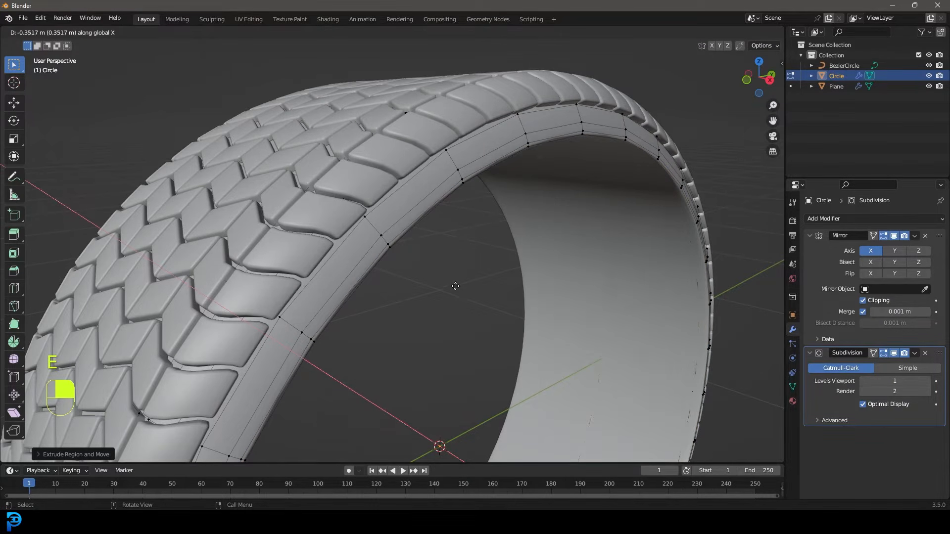
click(435, 283)
scroll(547, 253, down, 6)
middle_drag(548, 252, 505, 258)
key(Tab)
key(alt+a)
Step: Select the curve, tire body and tread together and rotate them 90 degrees about Z
shift+middle_drag(490, 289, 452, 216)
scroll(497, 233, up, 2)
middle_drag(330, 214, 366, 234)
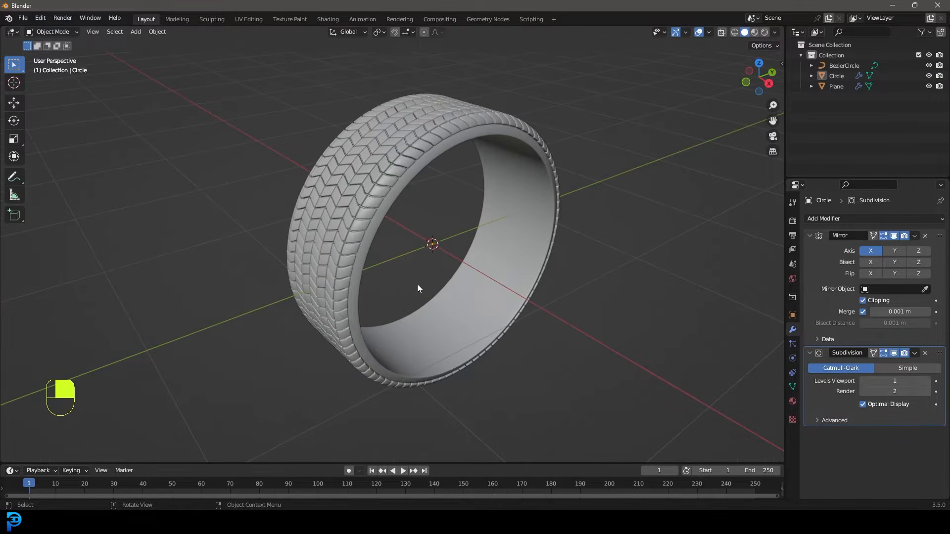
drag(553, 344, 333, 111)
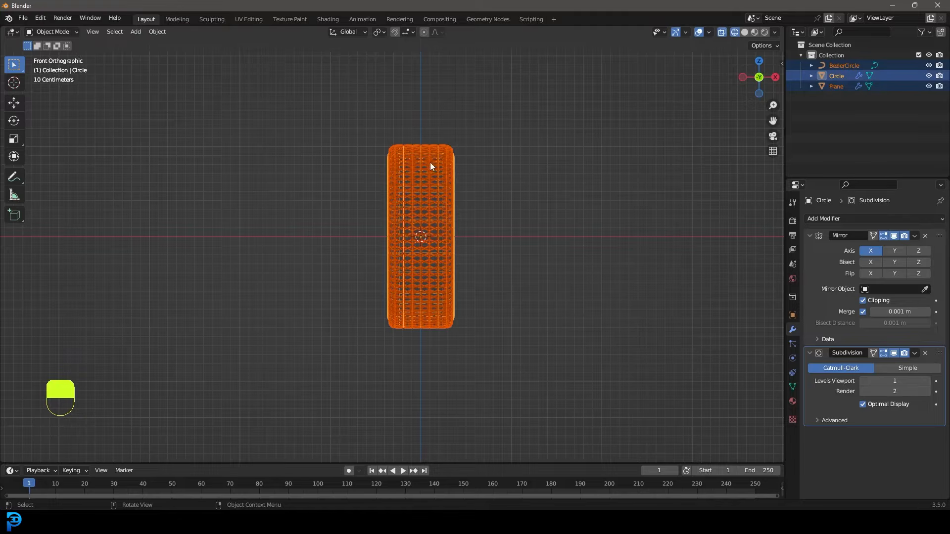
scroll(418, 200, up, 2)
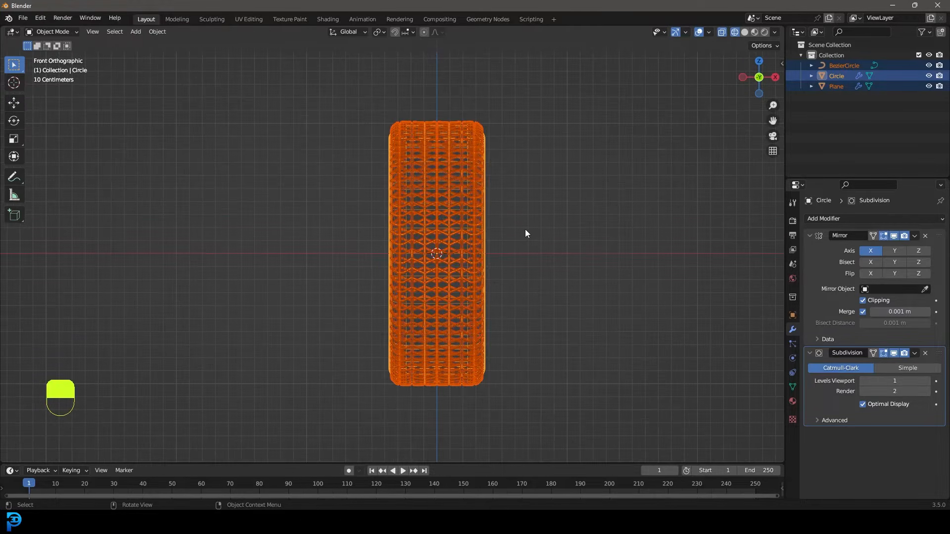
key(r)
text(z)
text(90)
key(Return)
key(z)
click(594, 230)
Step: Add a plane at the wheel's center in front view and rotate its mesh 90 degrees about X in Edit Mode
mouse_move(453, 137)
middle_down()
mouse_move(477, 227)
mouse_move(471, 204)
mouse_move(486, 197)
middle_up()
key(alt+a)
key(KP_1)
scroll(447, 199, up, 2)
key(shift+a)
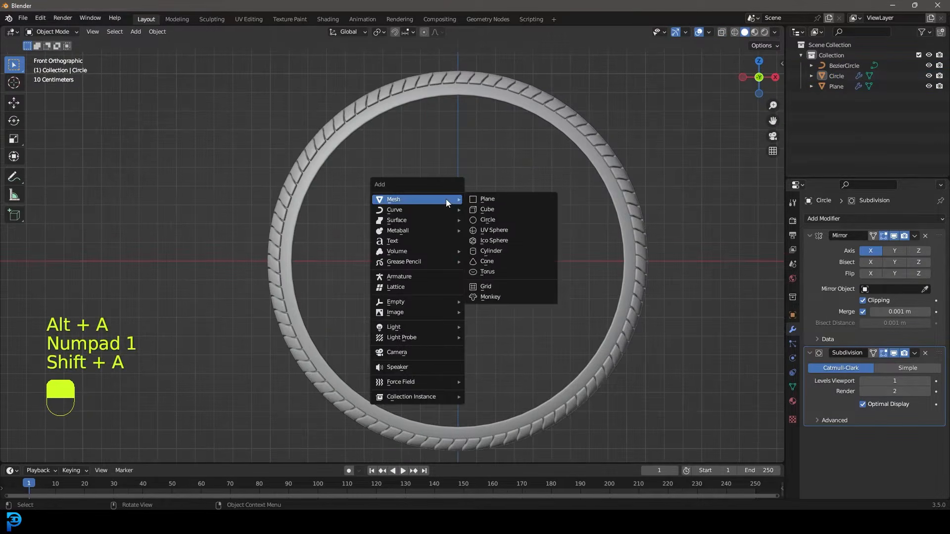
click(496, 203)
scroll(488, 259, down, 1)
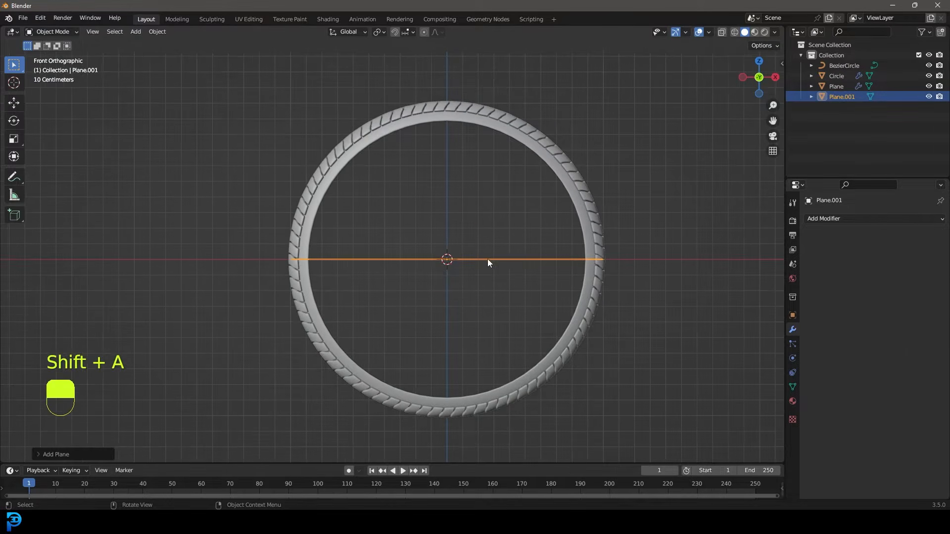
key(Tab)
text(r)
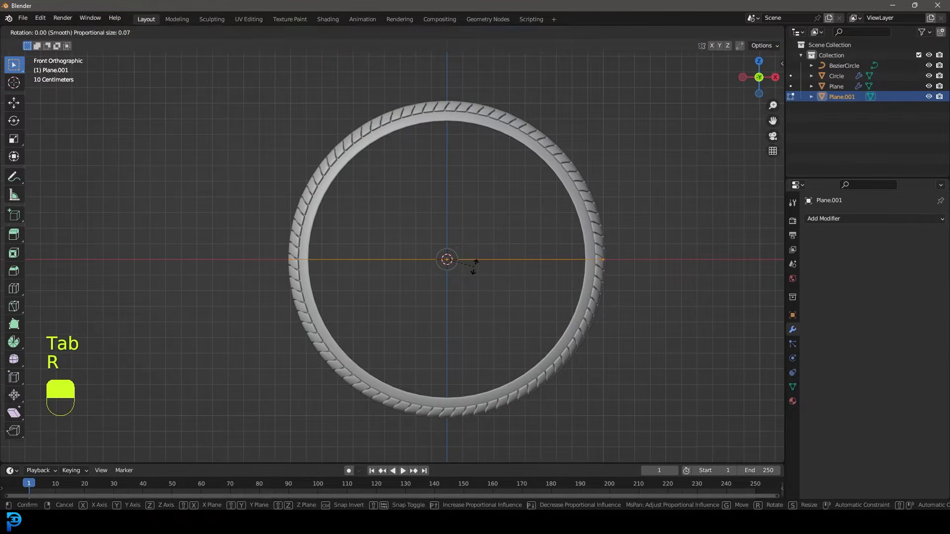
text(x90)
key(Return)
Step: Scale the plane down to a small square at the wheel's center and turn off proportional editing
shift+middle_drag(508, 247, 505, 276)
scroll(505, 276, up, 1)
key(s)
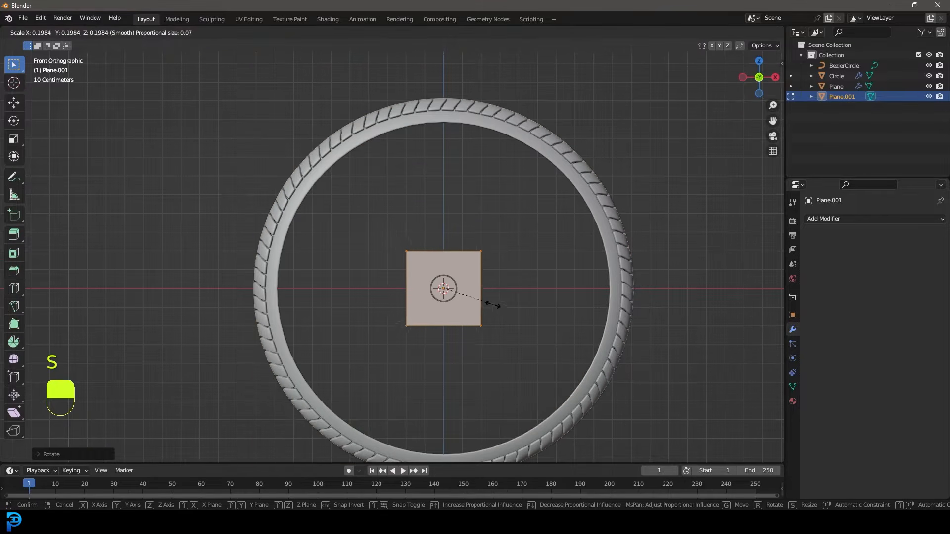
click(450, 295)
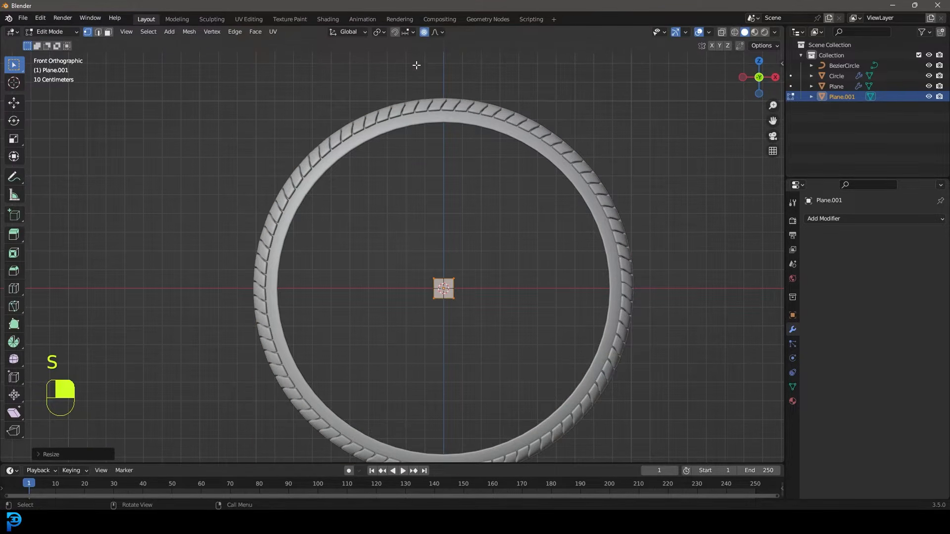
click(427, 31)
Step: Add a Mirror modifier to the small square plane
scroll(496, 286, up, 4)
shift+middle_drag(496, 286, 460, 299)
scroll(461, 299, up, 1)
click(843, 218)
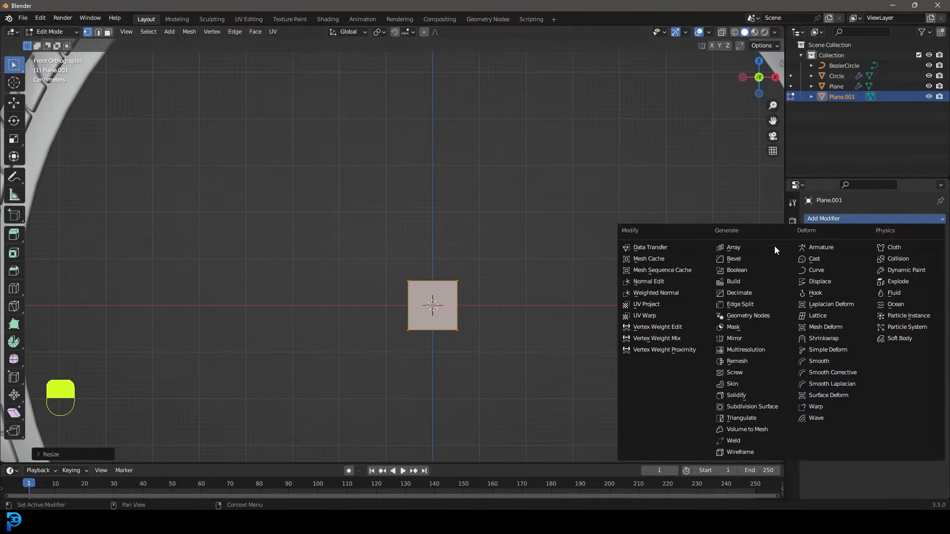
click(745, 338)
Step: Move the square off-center by about 0.07 m along X and slightly up along Z, separating it from its mirrored copy
scroll(434, 312, down, 2)
shift+middle_drag(434, 312, 429, 322)
key(g)
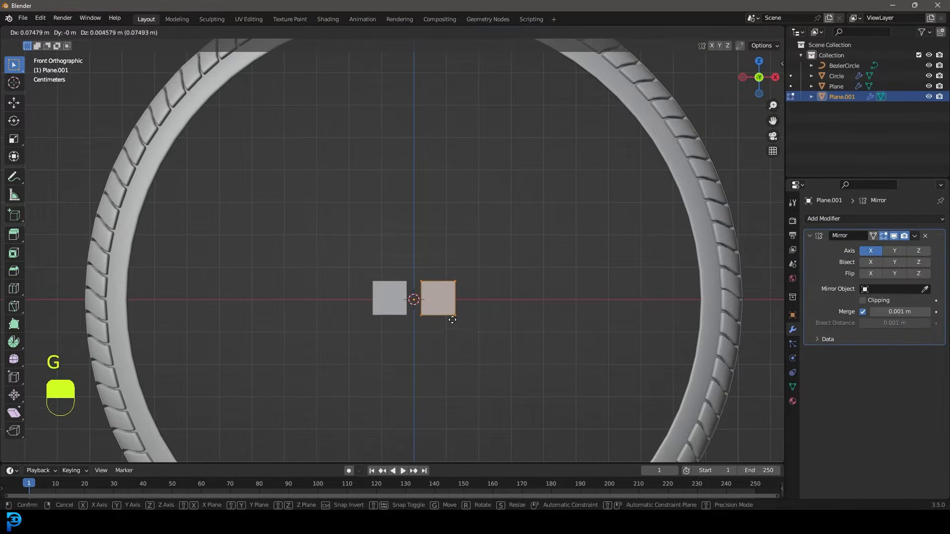
click(450, 295)
scroll(435, 248, down, 4)
shift+middle_drag(432, 227, 445, 249)
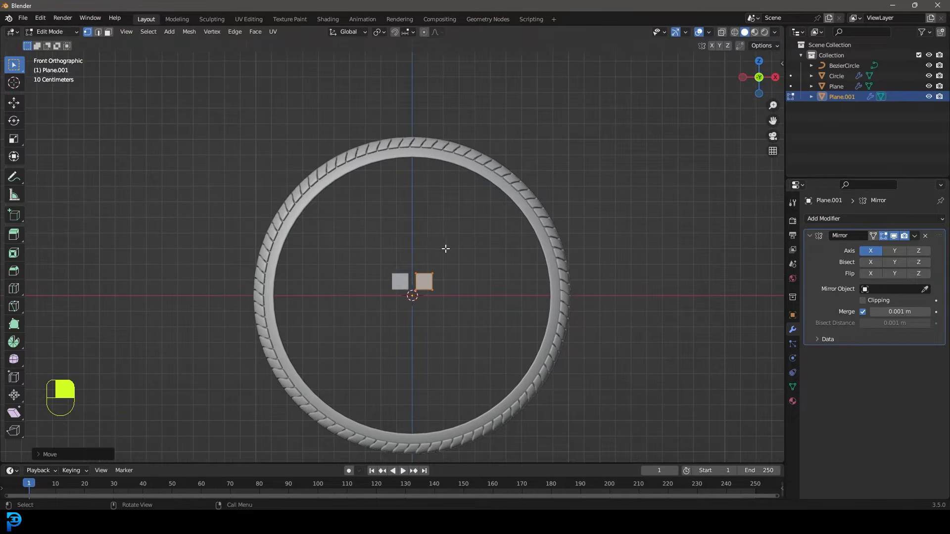
Step: Extrude the square's upper edge diagonally up and outward to form the first spoke segment, and rotate the new edge to angle it
scroll(447, 250, up, 2)
click(427, 284)
shift+click(450, 283)
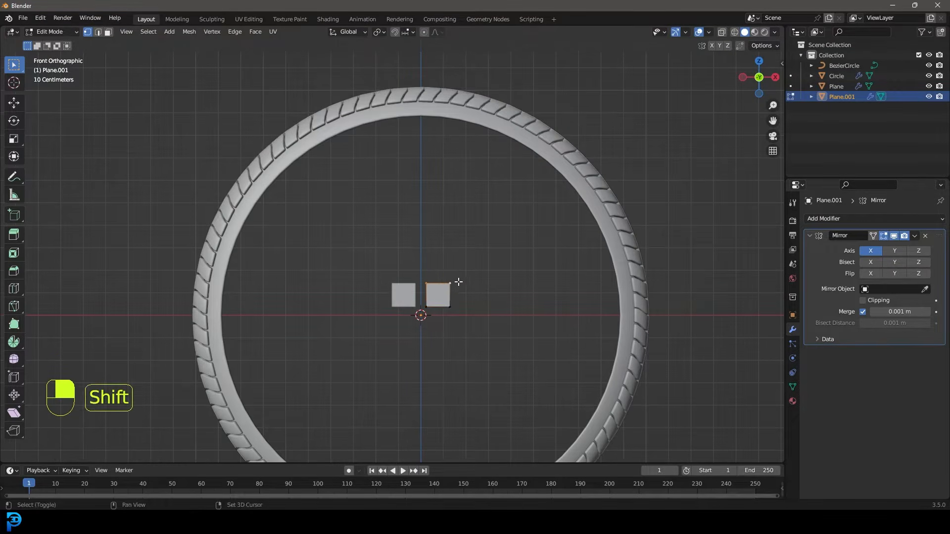
scroll(456, 280, up, 3)
shift+middle_drag(467, 295, 443, 305)
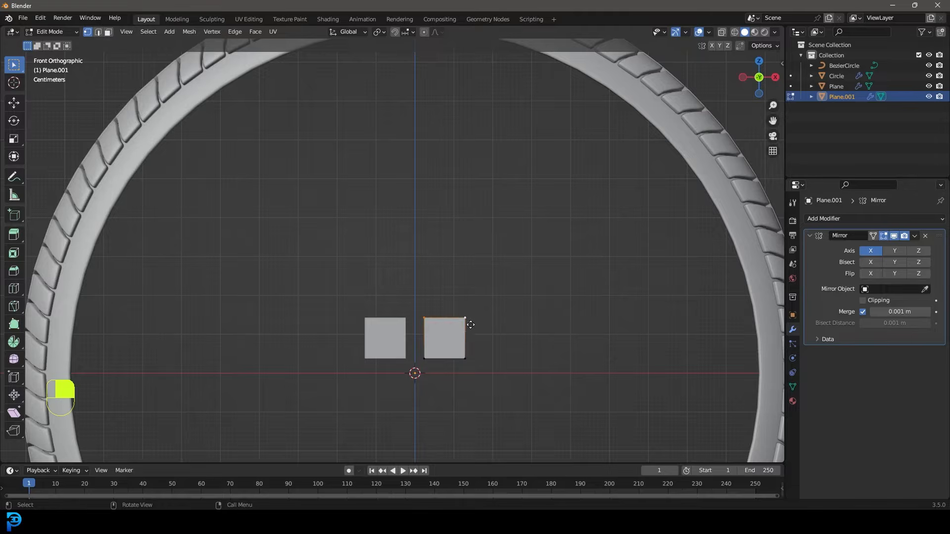
key(e)
click(536, 218)
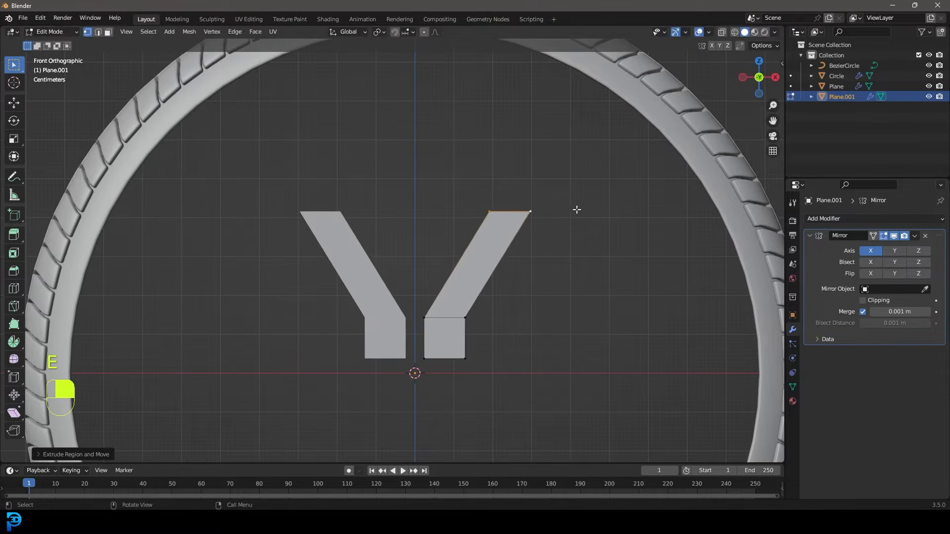
key(r)
click(570, 239)
Step: Extrude a second spoke segment up to the tire's inner edge, rotate its end edge, and check the overlap in wireframe shading
shift+middle_drag(553, 238, 519, 332)
key(e)
click(547, 173)
key(r)
click(593, 161)
key(z)
click(526, 155)
scroll(473, 258, down, 4)
key(z)
click(463, 254)
shift+middle_drag(426, 291, 441, 246)
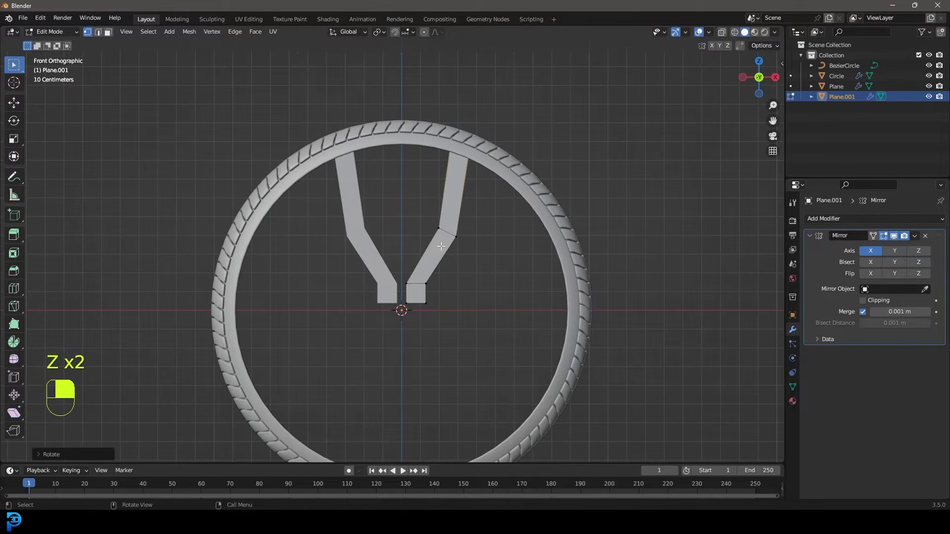
Step: Return to Object Mode, add a cube-shaped empty at the wheel's center and reselect the spoke mesh
key(Tab)
scroll(430, 280, down, 2)
scroll(437, 272, up, 2)
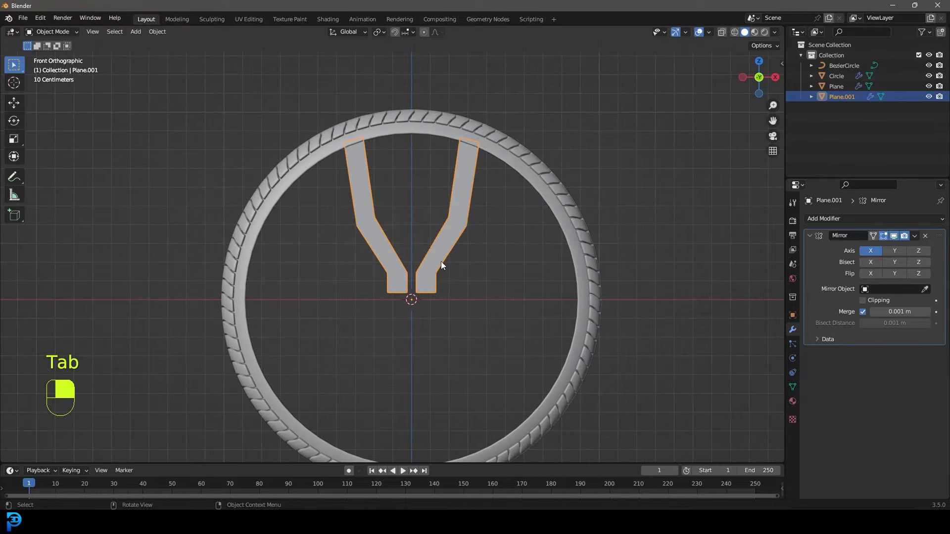
key(shift+a)
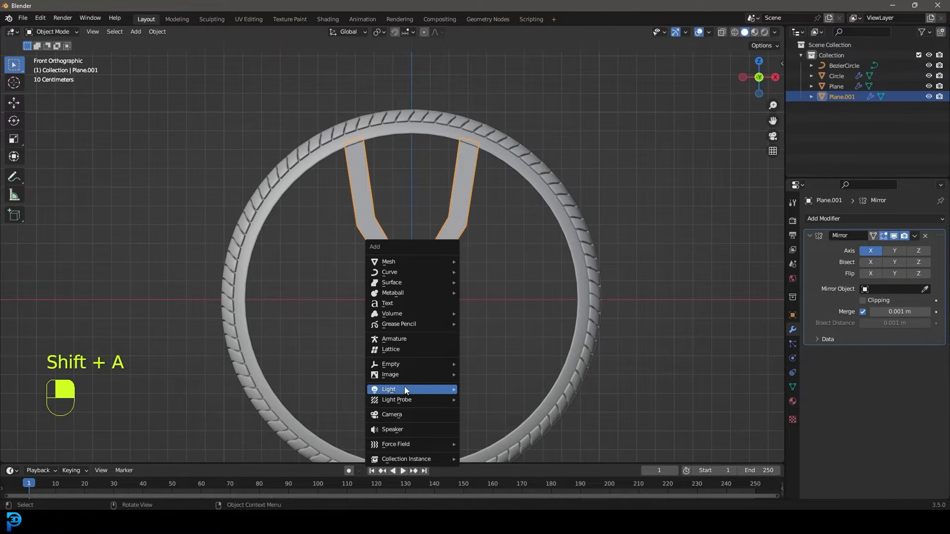
mouse_move(403, 363)
click(483, 409)
middle_drag(490, 389, 437, 282)
scroll(423, 286, up, 3)
scroll(468, 262, down, 3)
click(441, 239)
scroll(441, 239, up, 5)
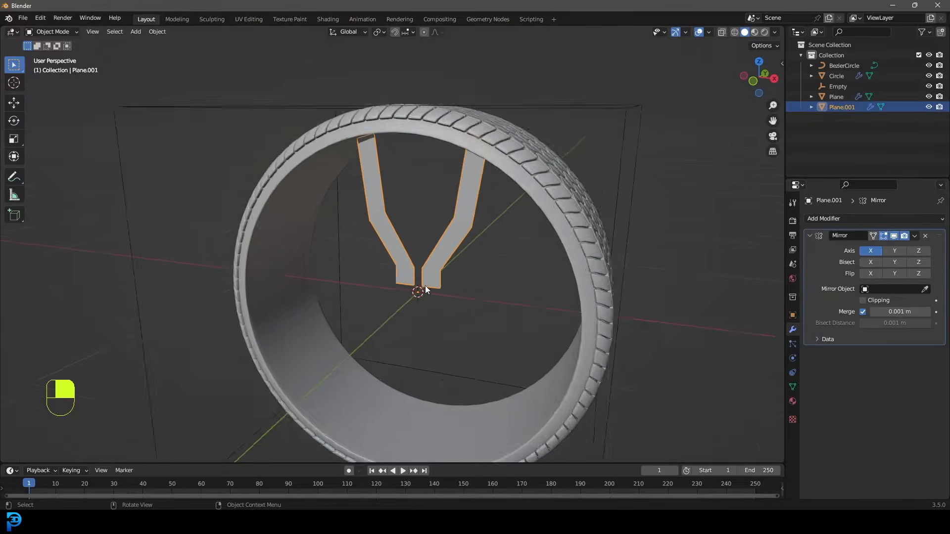
scroll(437, 307, down, 6)
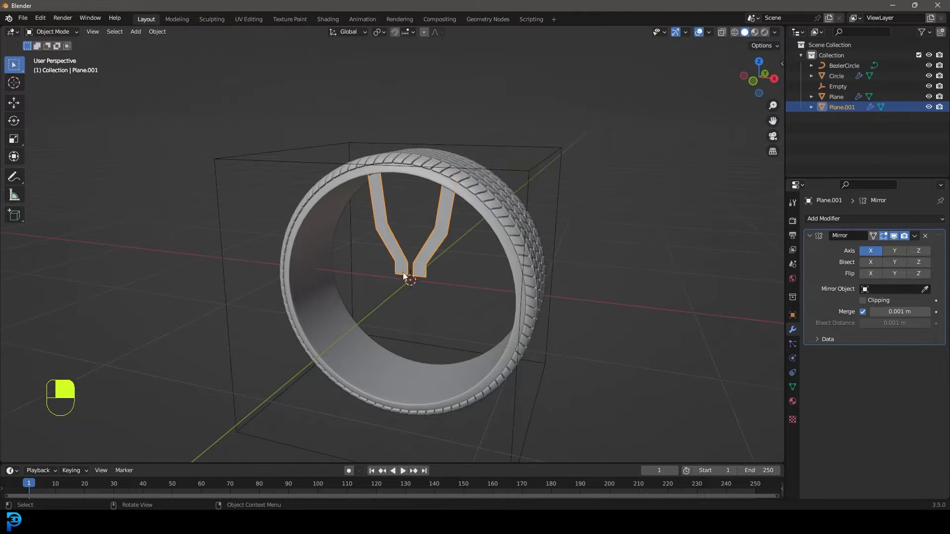
Step: Rotate the cube empty 72 degrees in front view and display its transform values
key(KP_1)
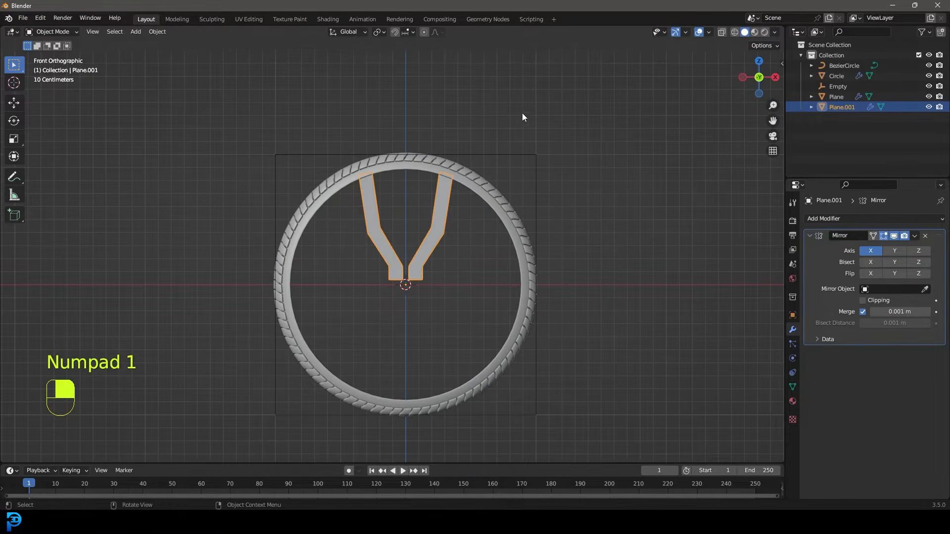
click(516, 152)
shift+middle_drag(460, 157, 477, 192)
scroll(477, 192, up, 2)
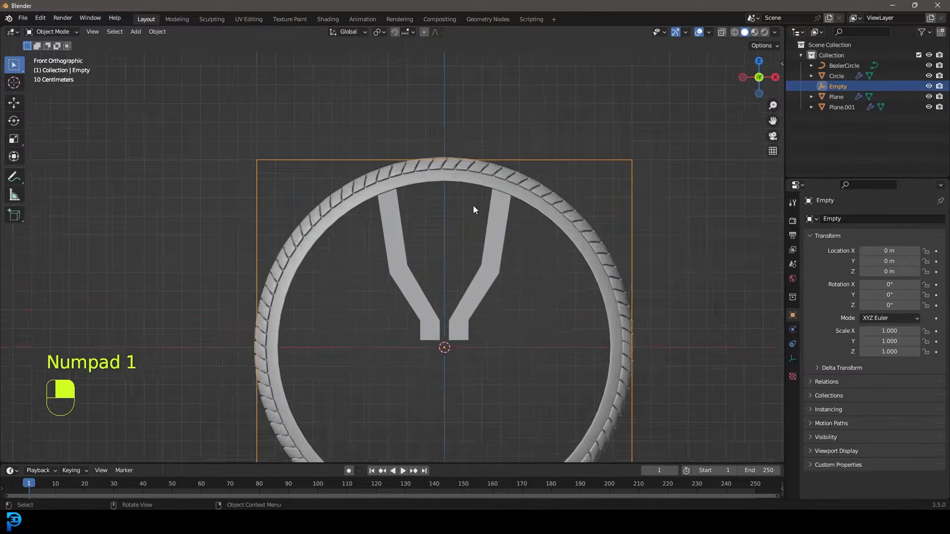
key(r)
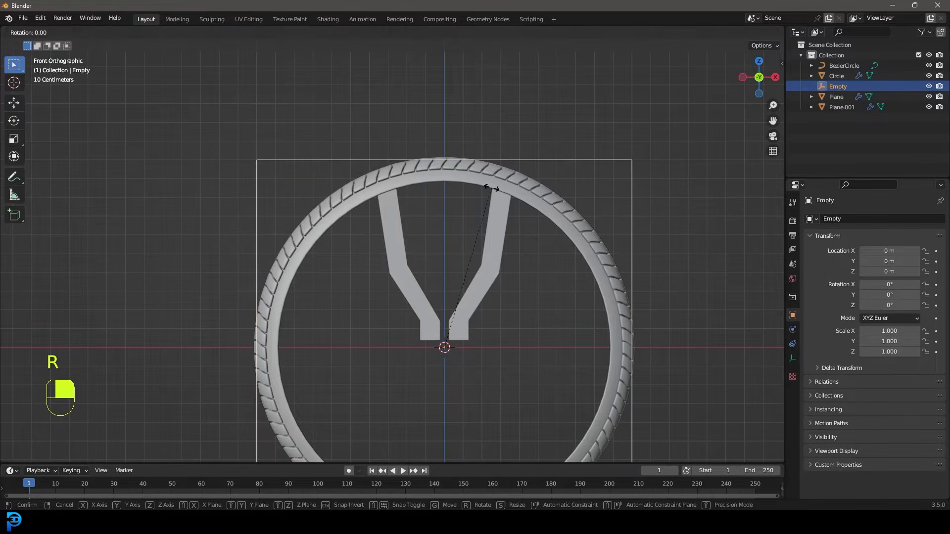
text(72)
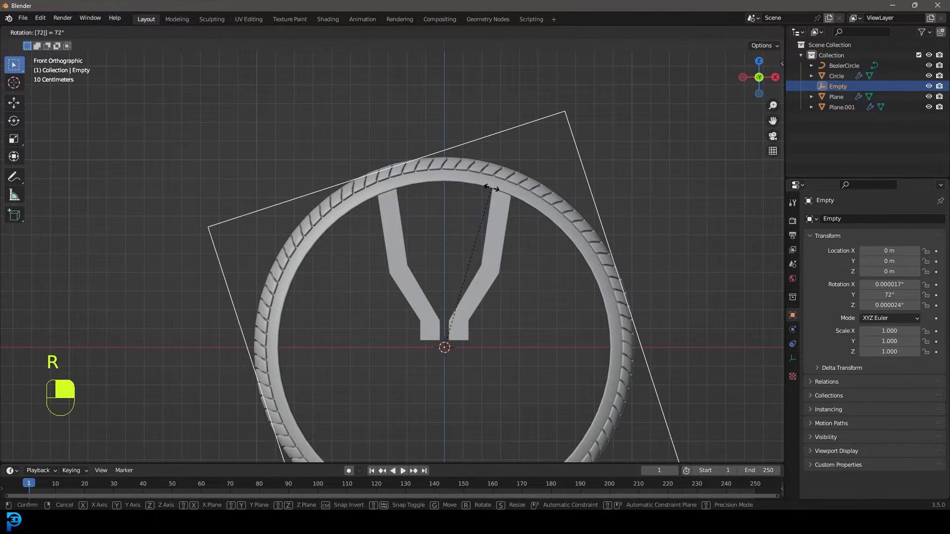
click(491, 188)
key(n)
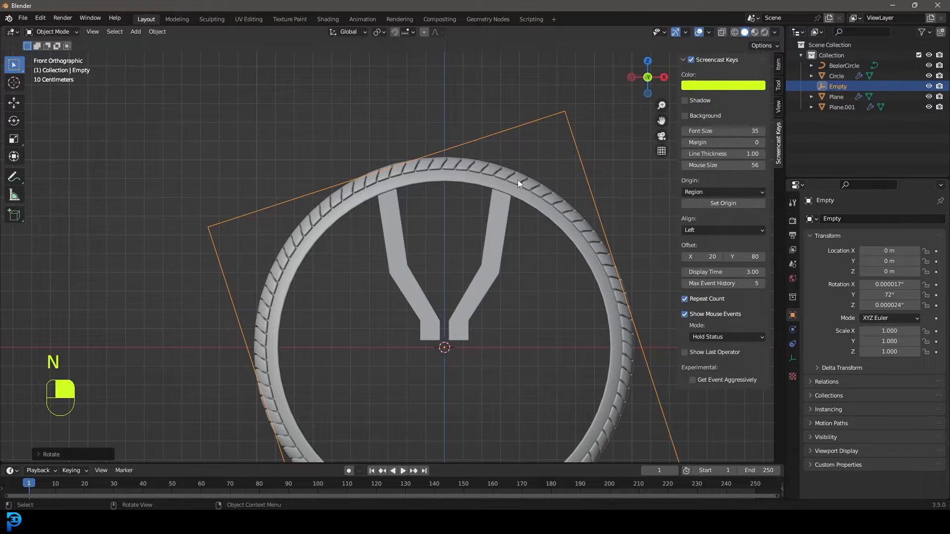
click(779, 63)
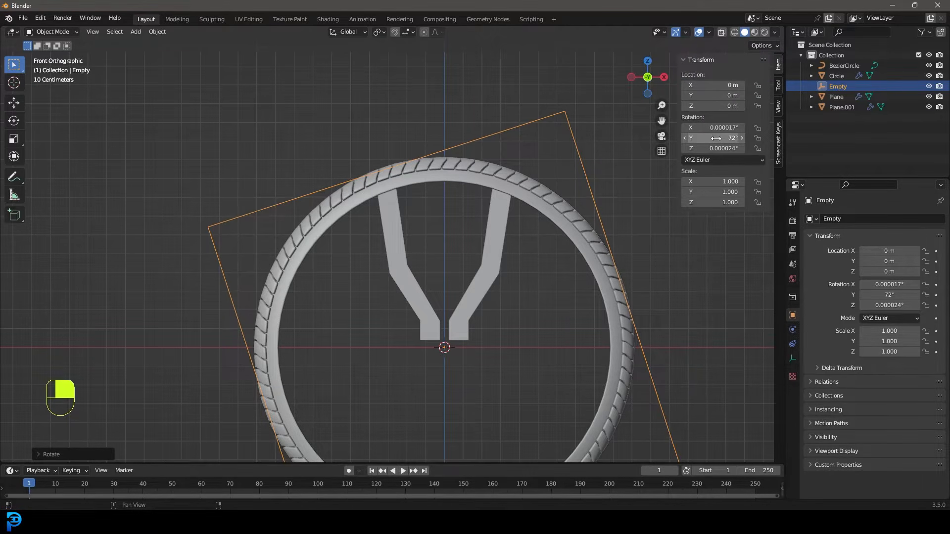
Step: Add an Array modifier to the spoke mesh and enable Object Offset with the Empty as its object
scroll(445, 263, down, 3)
shift+middle_drag(436, 273, 416, 214)
scroll(420, 210, up, 2)
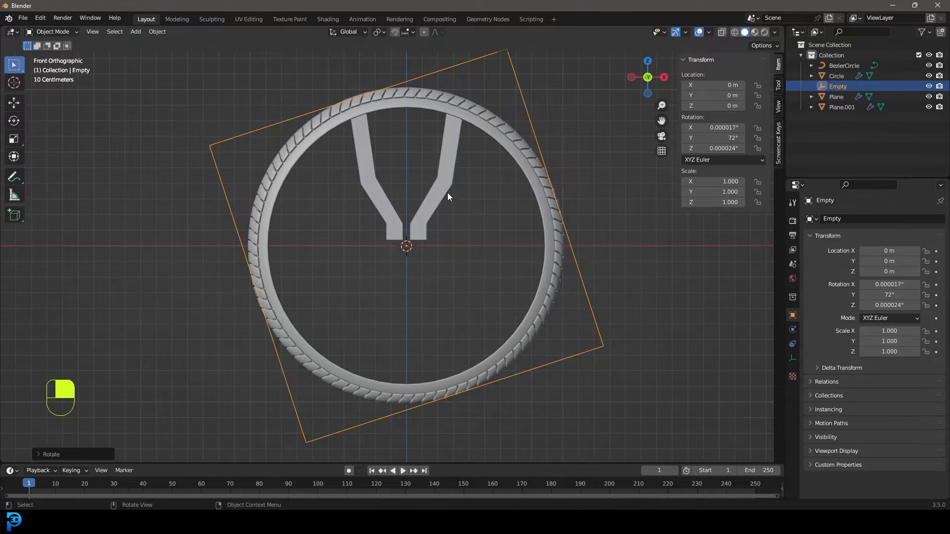
click(422, 192)
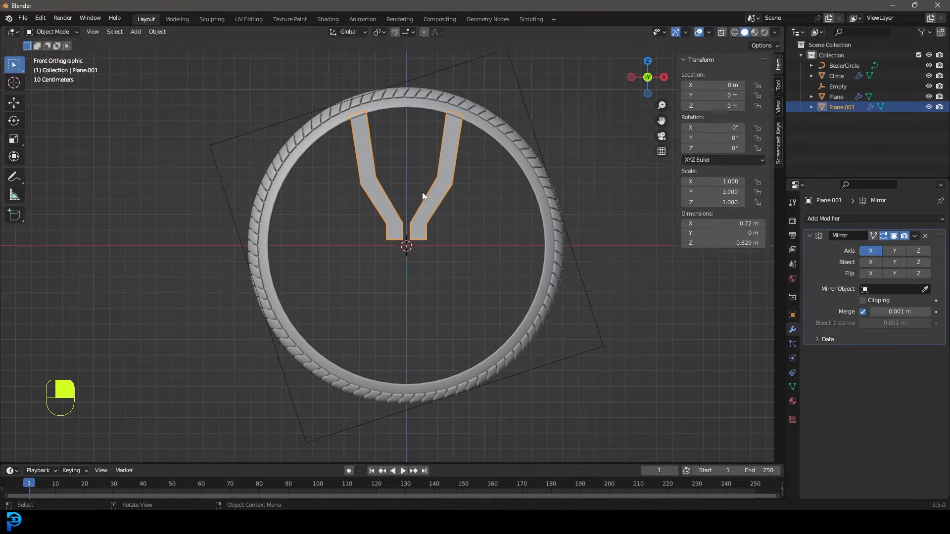
click(827, 219)
click(771, 247)
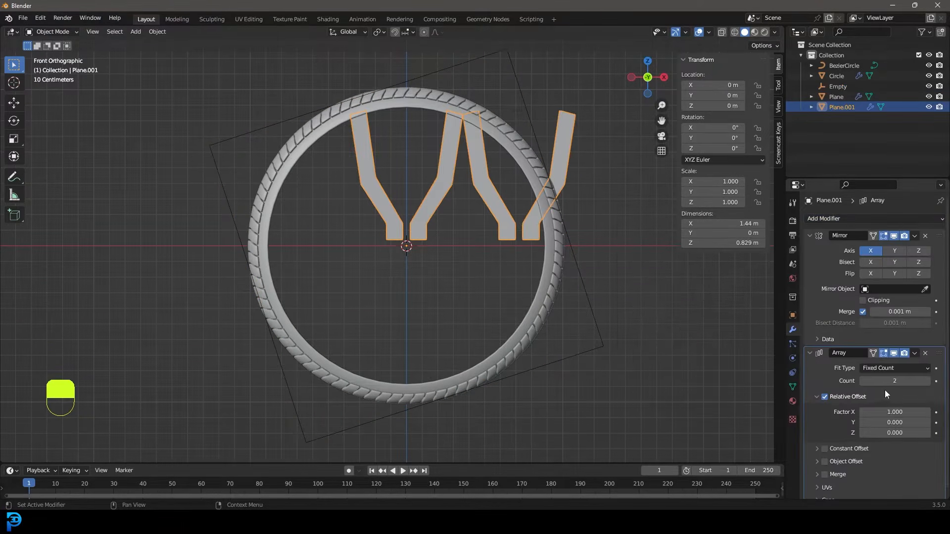
scroll(851, 441, down, 1)
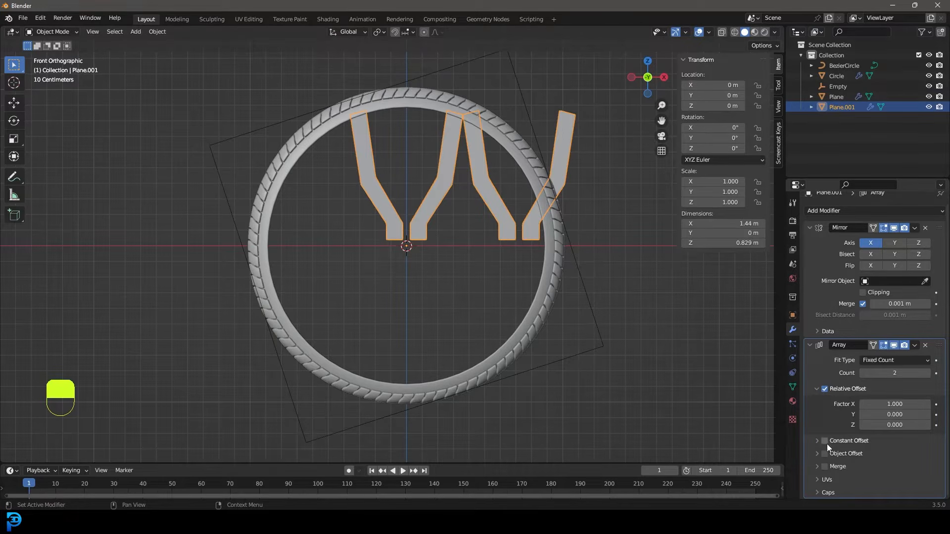
click(925, 469)
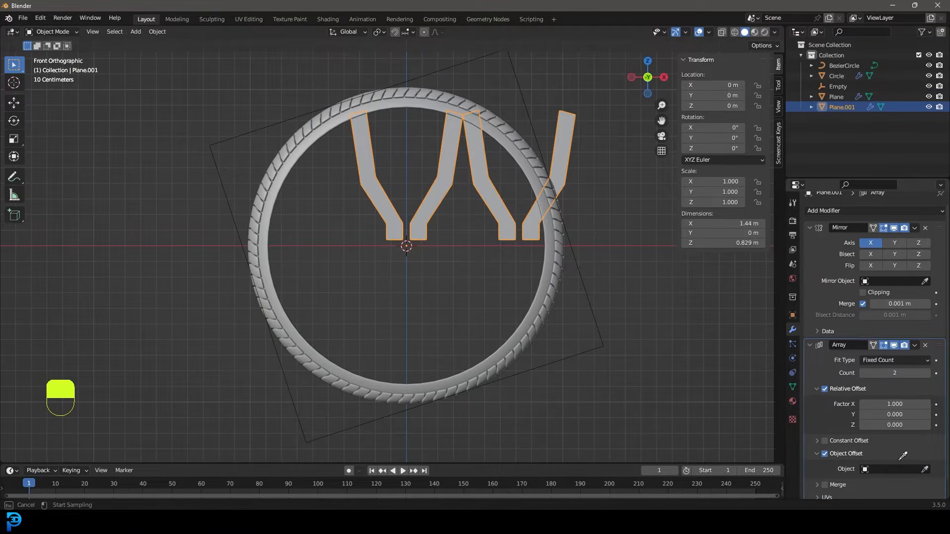
click(588, 280)
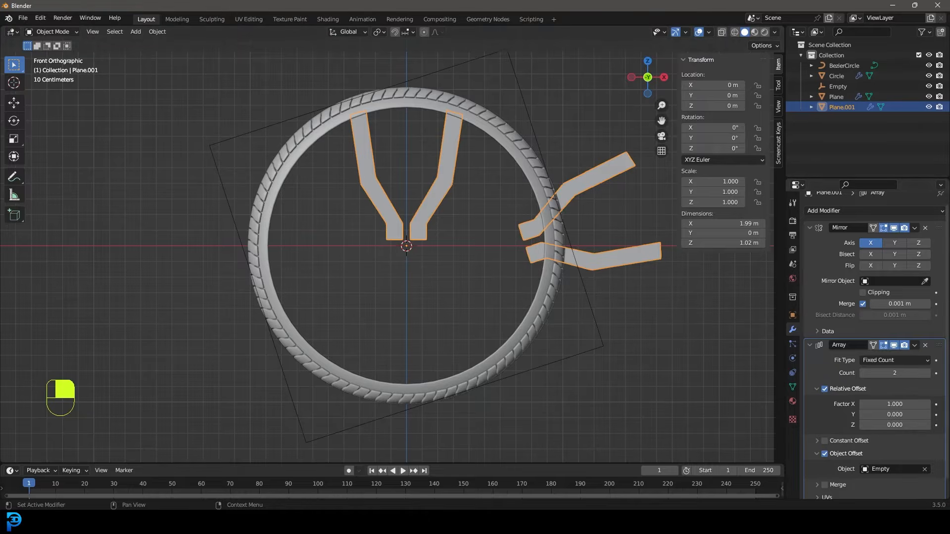
Step: Set the array's relative offset Factor X to 0 and its count to 5
double_click(890, 403)
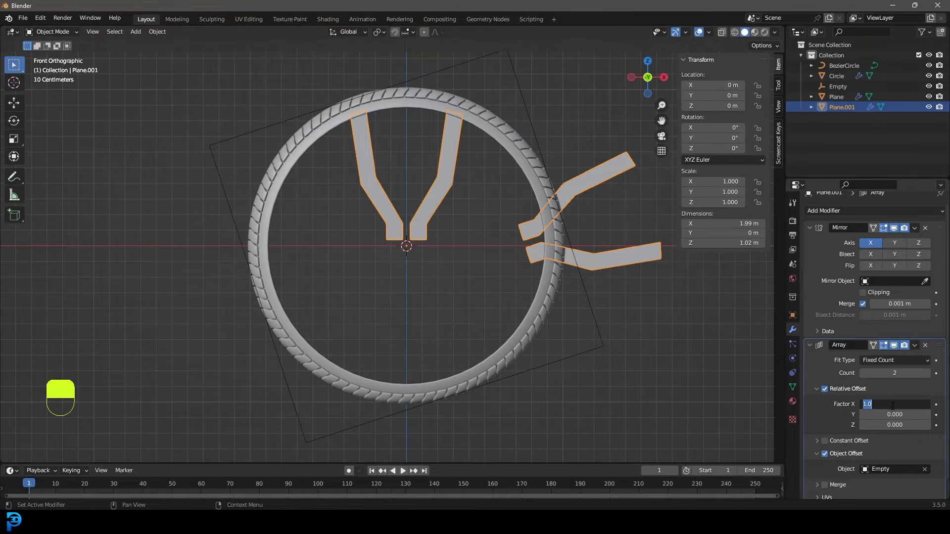
text(0)
key(Return)
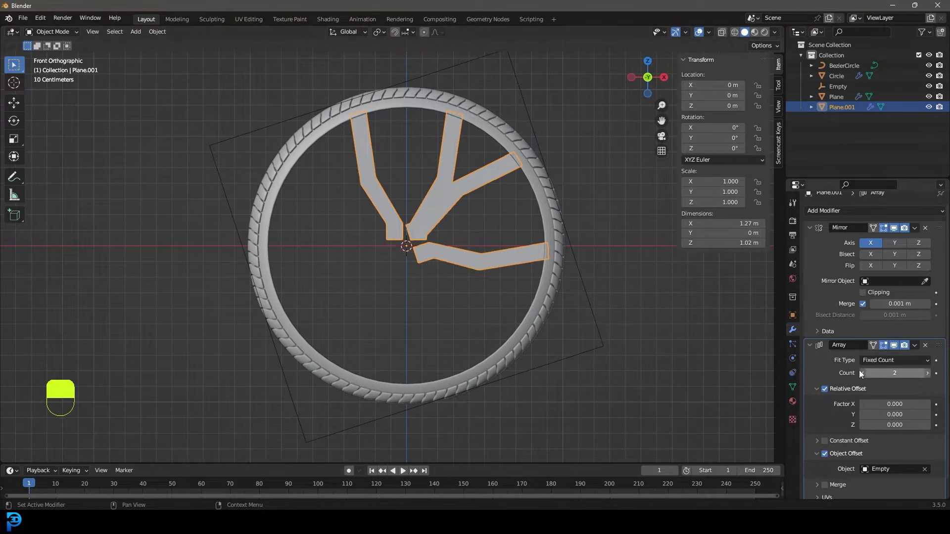
click(926, 373)
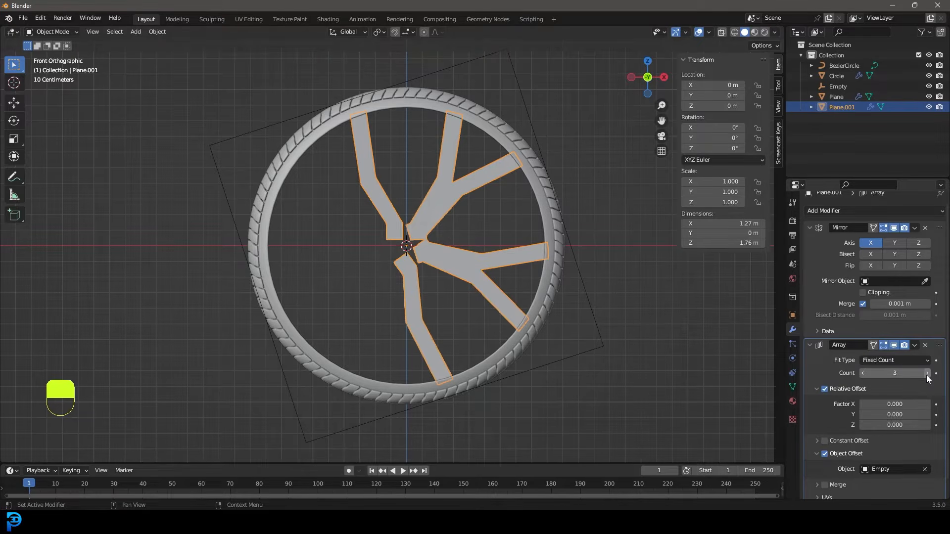
click(927, 374)
click(926, 374)
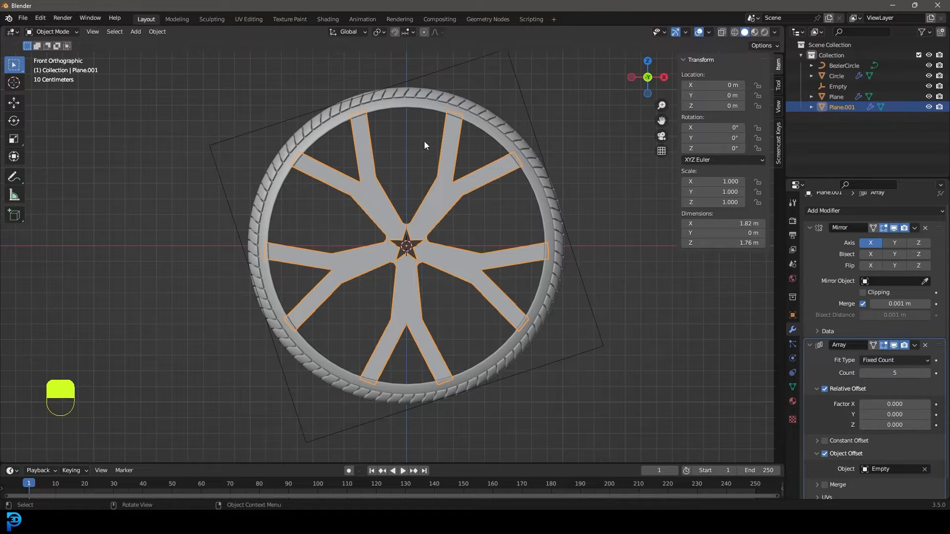
Step: In Edit Mode, move the square at the spoke's base up by about 0.08 m along Z
scroll(418, 204, up, 5)
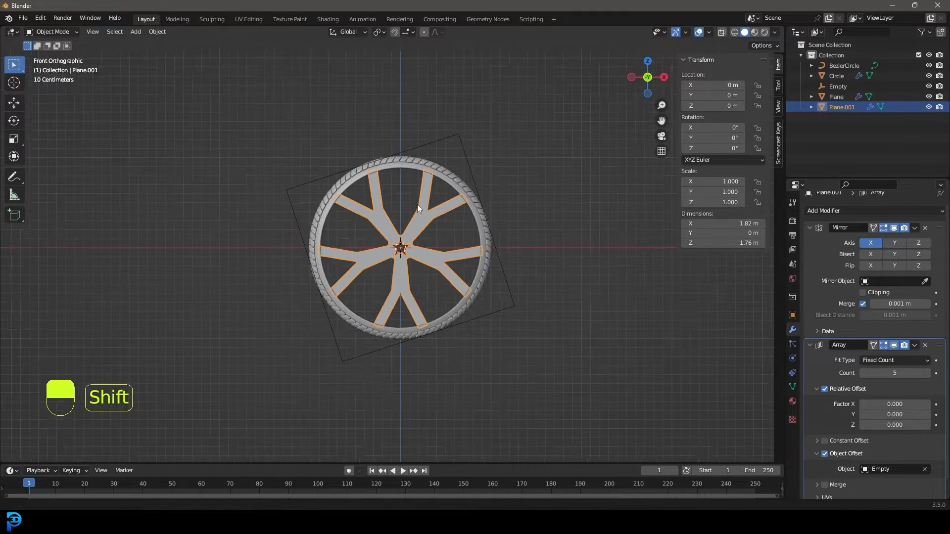
key(Tab)
drag(323, 255, 323, 256)
shift+middle_drag(399, 295, 426, 324)
key(g)
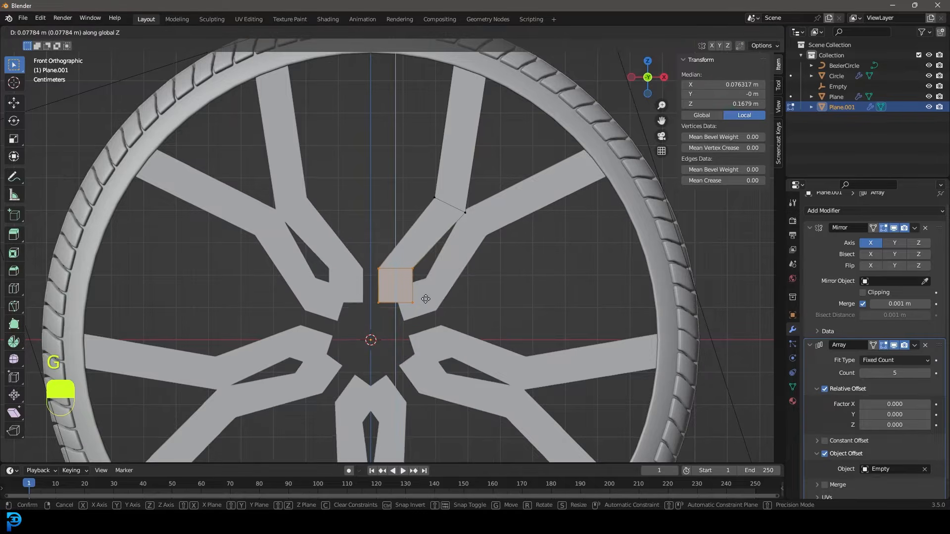
click(426, 299)
Step: Reposition the edge at the bend in the middle of the spoke
shift+middle_drag(425, 300, 403, 363)
scroll(403, 364, up, 1)
drag(486, 293, 365, 198)
key(g)
click(477, 246)
Step: In wireframe shading, move the spoke's outer end edge about 0.08 m inward and 0.02 m up, then rotate and scale it
key(z)
click(403, 140)
drag(500, 153, 430, 80)
shift+middle_drag(435, 91, 453, 149)
key(g)
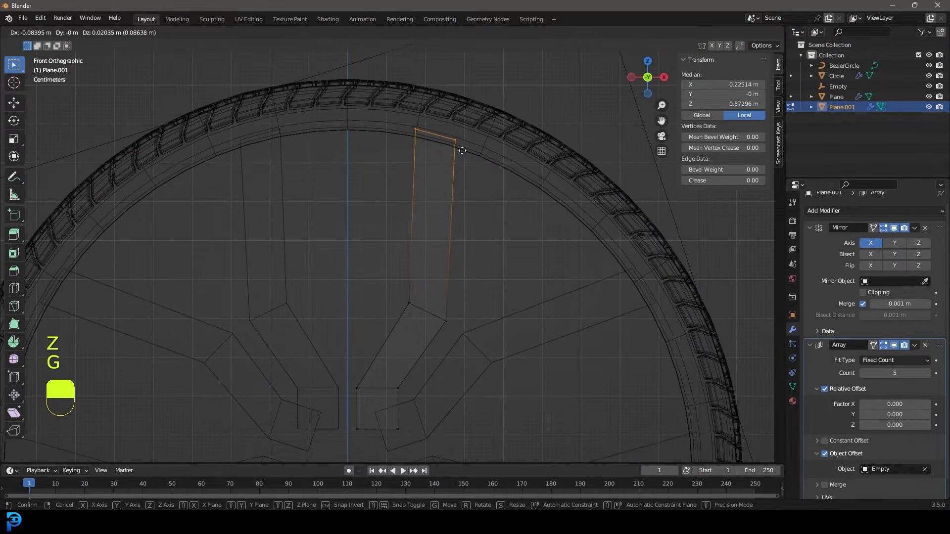
click(462, 150)
key(r)
click(512, 168)
key(s)
click(495, 173)
Step: Scale and reposition the spoke's middle bend edge, and return to solid shading
shift+middle_drag(488, 262, 478, 194)
drag(466, 286, 383, 210)
key(s)
click(529, 272)
key(g)
click(522, 267)
key(z)
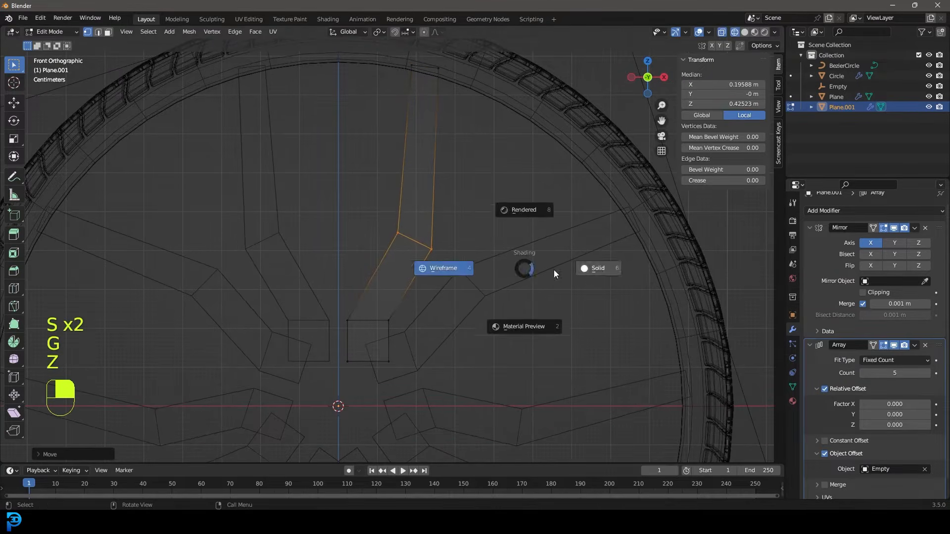
click(579, 269)
Step: Enable Clipping in the Mirror modifier and move the base square's inner edge onto the center line to join both halves
scroll(545, 277, down, 4)
shift+middle_drag(397, 319, 434, 290)
scroll(434, 290, up, 3)
shift+middle_drag(420, 355, 423, 304)
scroll(420, 313, up, 3)
drag(405, 339, 374, 237)
click(863, 292)
shift+middle_drag(480, 279, 502, 272)
scroll(436, 292, up, 2)
key(g)
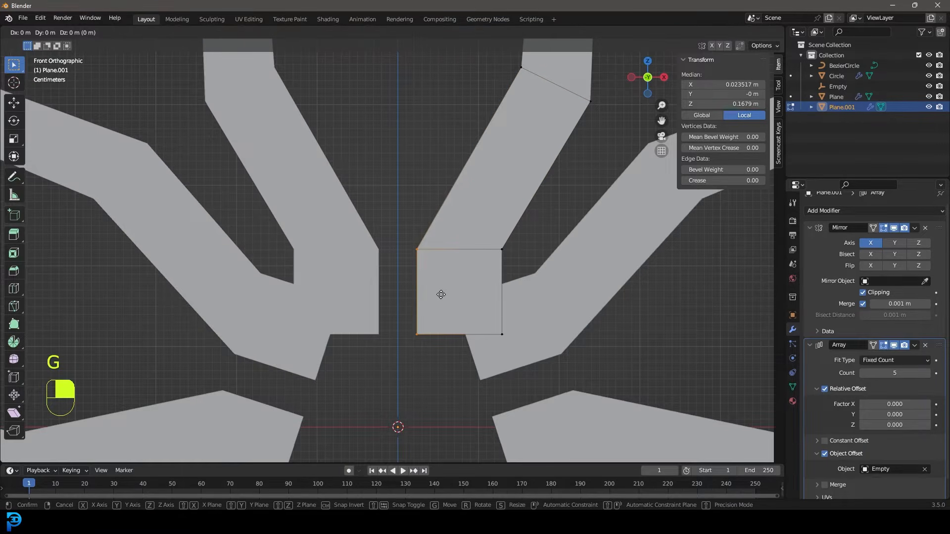
click(423, 294)
shift+middle_drag(530, 362, 499, 327)
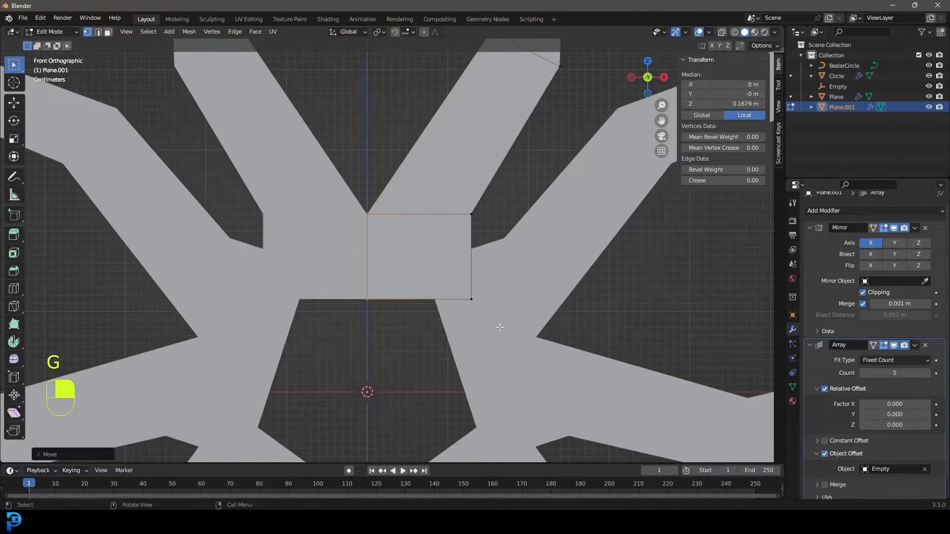
Step: Move the base's lower outer corner vertex about 0.06 m inward and 0.02 m up to taper the spoke's base
drag(433, 264, 430, 263)
shift+middle_drag(509, 311, 498, 323)
scroll(499, 336, up, 2)
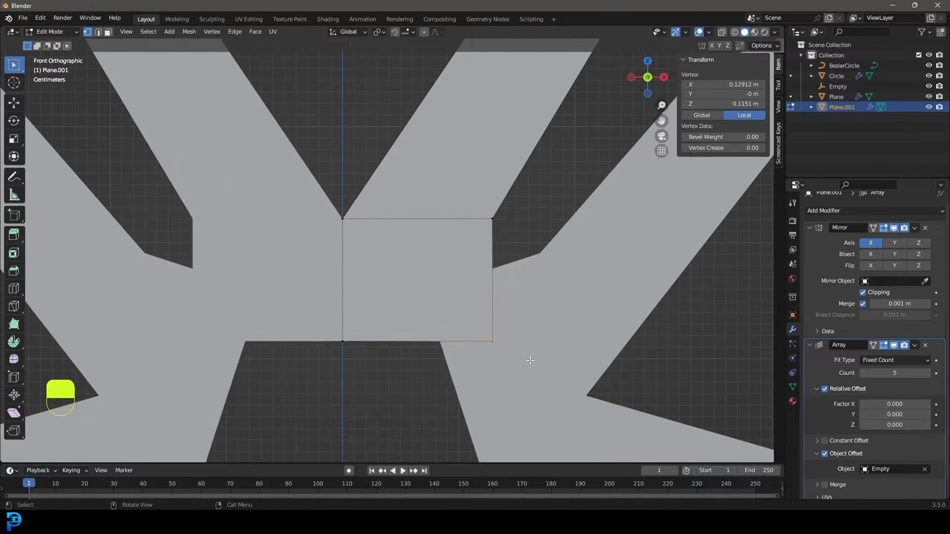
key(g)
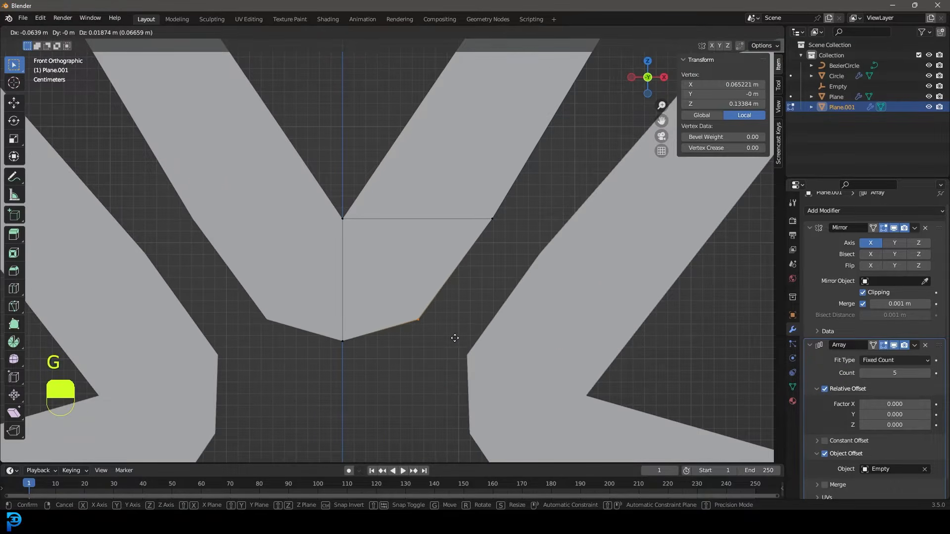
click(454, 337)
Step: Extrude the slanted outer edge of the spoke's base about 0.026 m toward the neighboring spoke to close the gap
scroll(484, 248, up, 1)
shift+click(494, 218)
scroll(487, 258, up, 2)
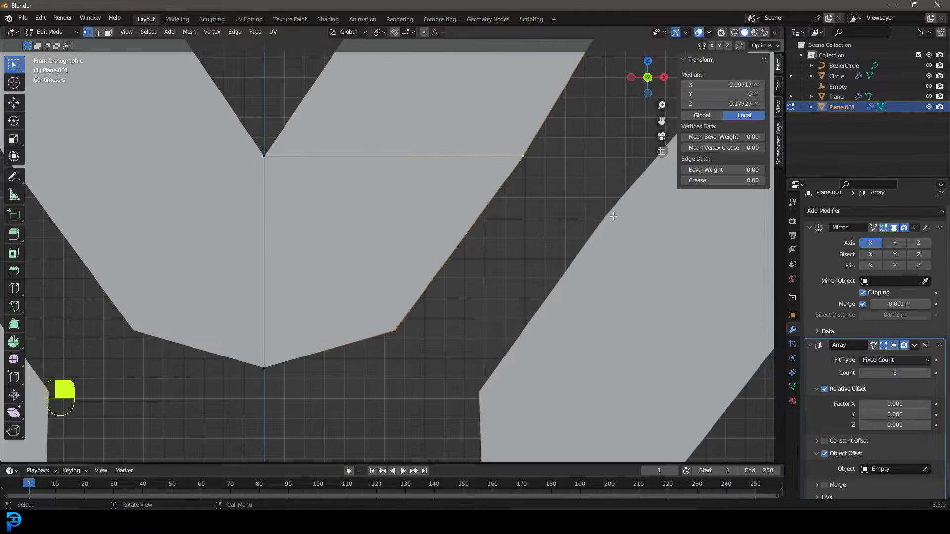
key(e)
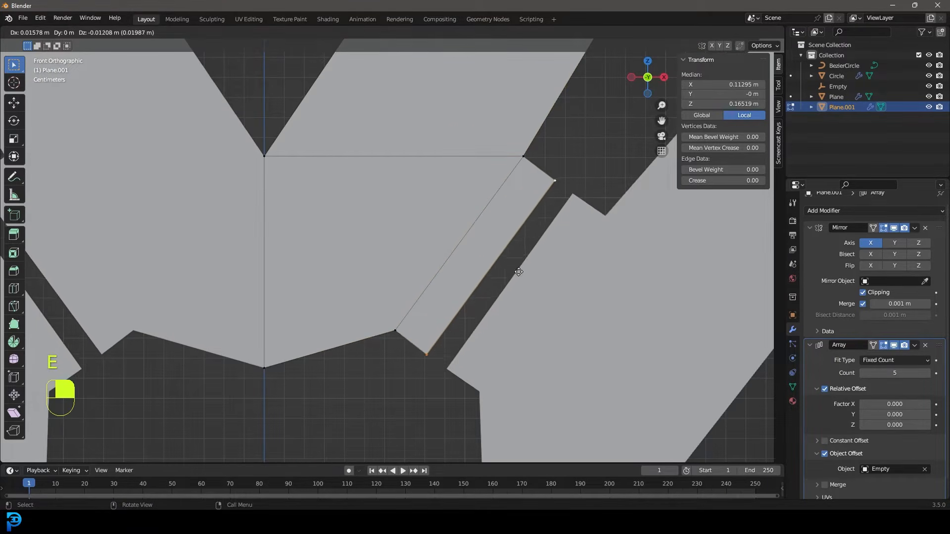
click(527, 279)
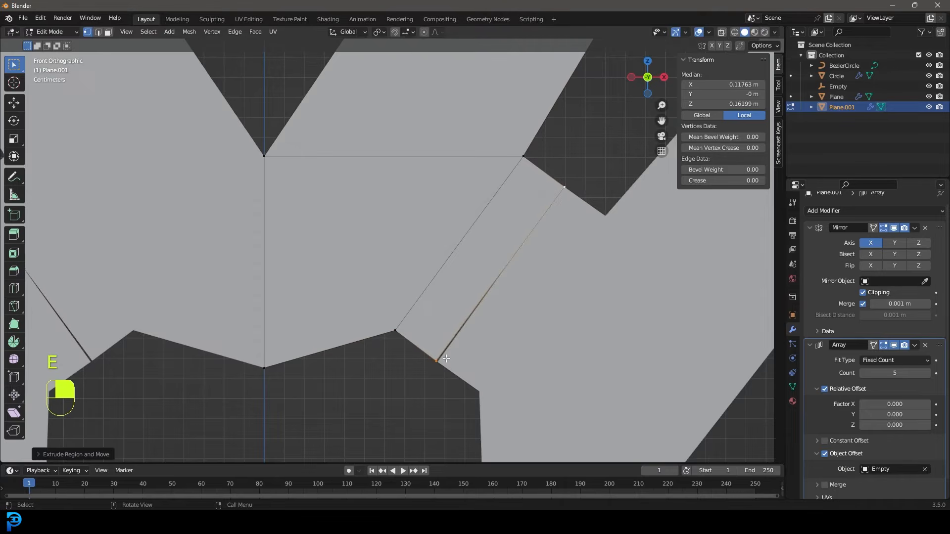
Step: Nudge the lower vertex of the extruded base edge against the neighboring spoke to close the remaining sliver
shift+middle_drag(426, 368, 412, 283)
scroll(431, 294, up, 4)
click(441, 281)
key(g)
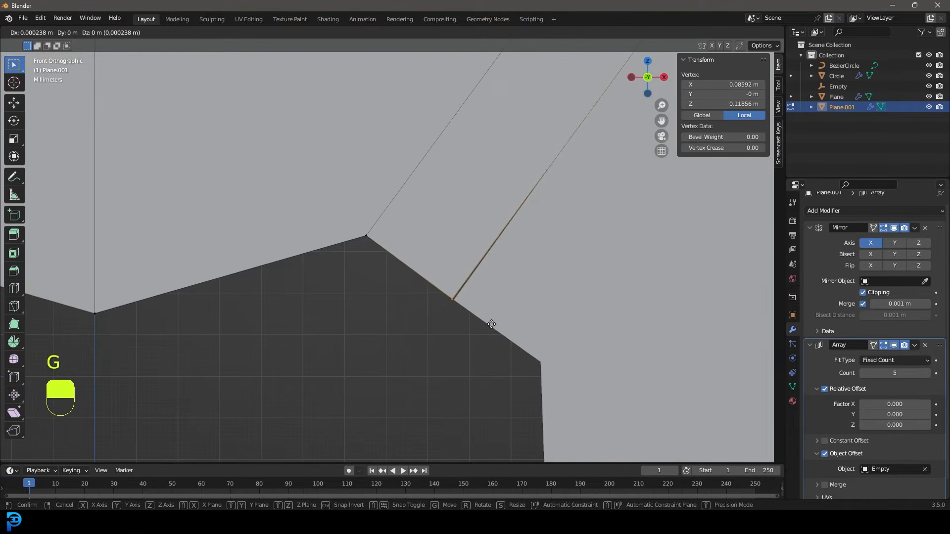
click(499, 324)
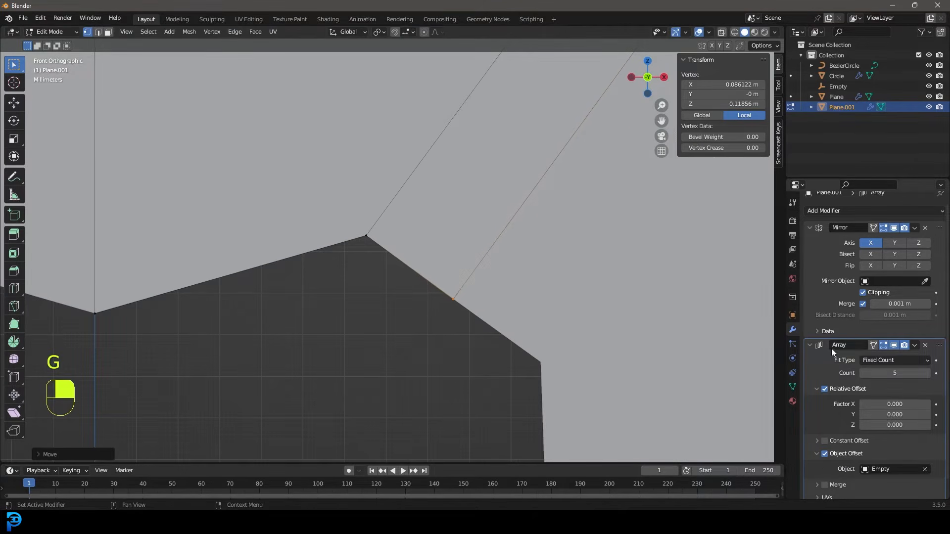
Step: Enable Merge in the spoke's Array modifier to weld the neighboring copies together
scroll(832, 366, down, 1)
click(824, 466)
scroll(483, 261, down, 6)
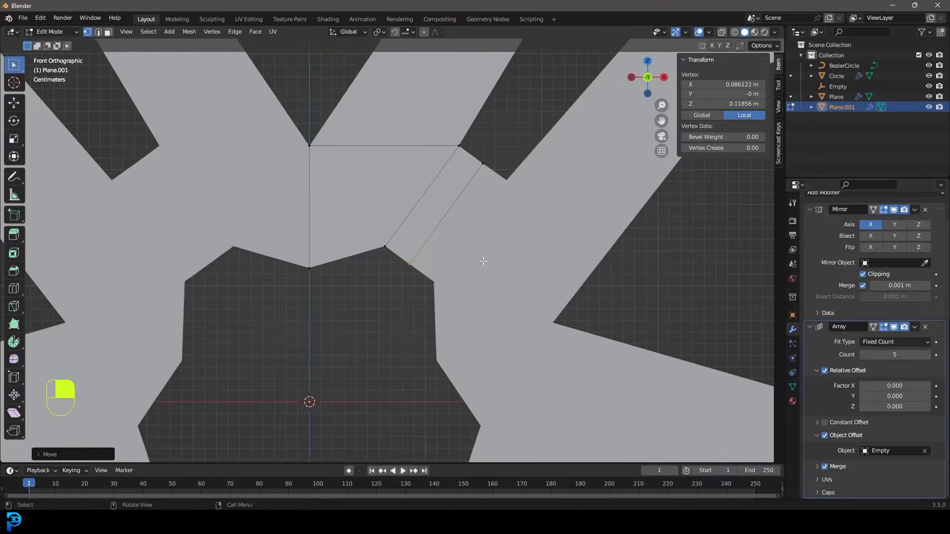
scroll(480, 201, down, 3)
shift+middle_drag(441, 206, 442, 226)
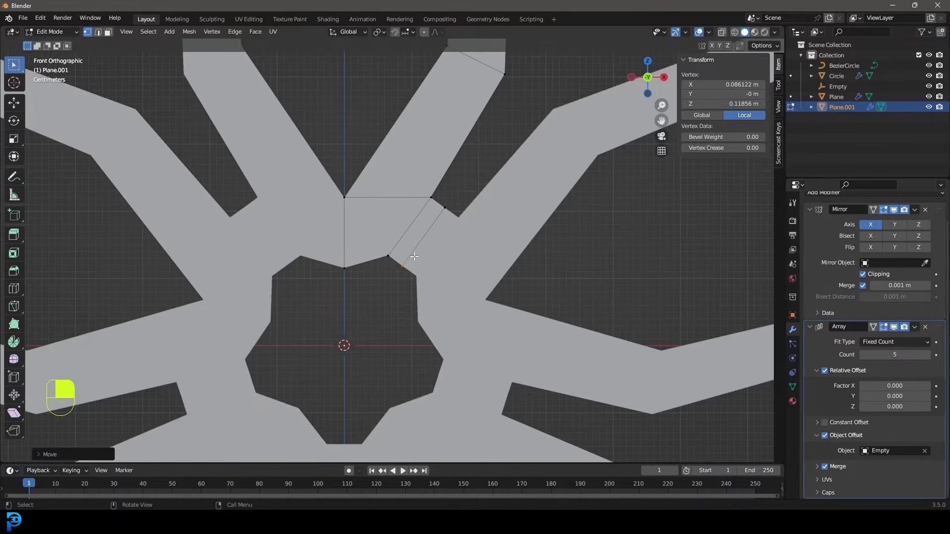
shift+middle_drag(389, 243, 400, 228)
scroll(400, 258, down, 2)
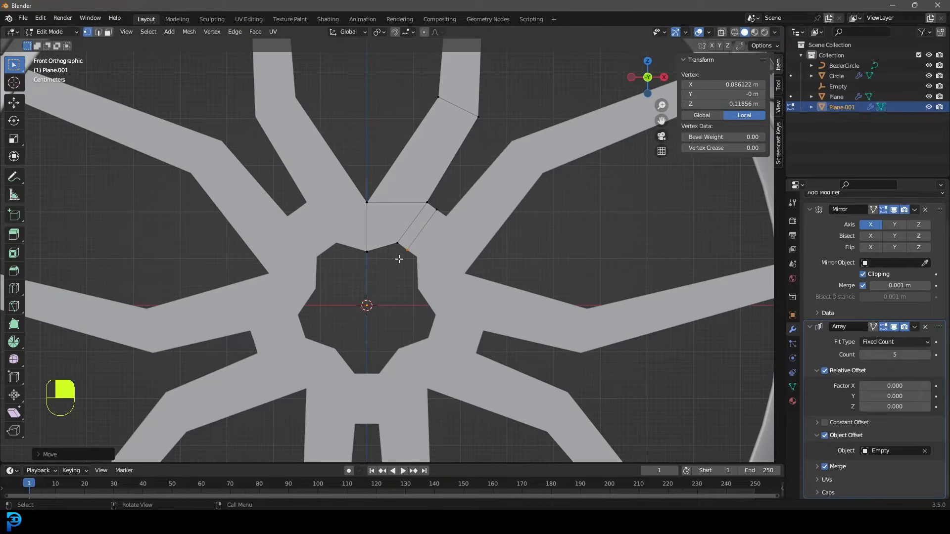
Step: Move the base's lower center vertex about 0.032 m up along Z to round the hub opening
scroll(361, 251, up, 3)
shift+middle_drag(369, 257, 425, 287)
scroll(427, 292, up, 1)
drag(433, 341, 374, 270)
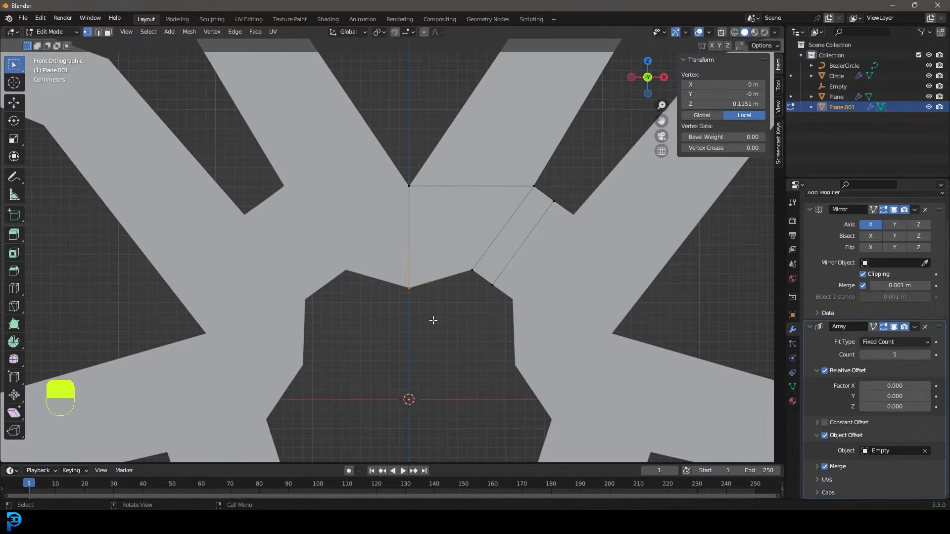
key(g)
key(z)
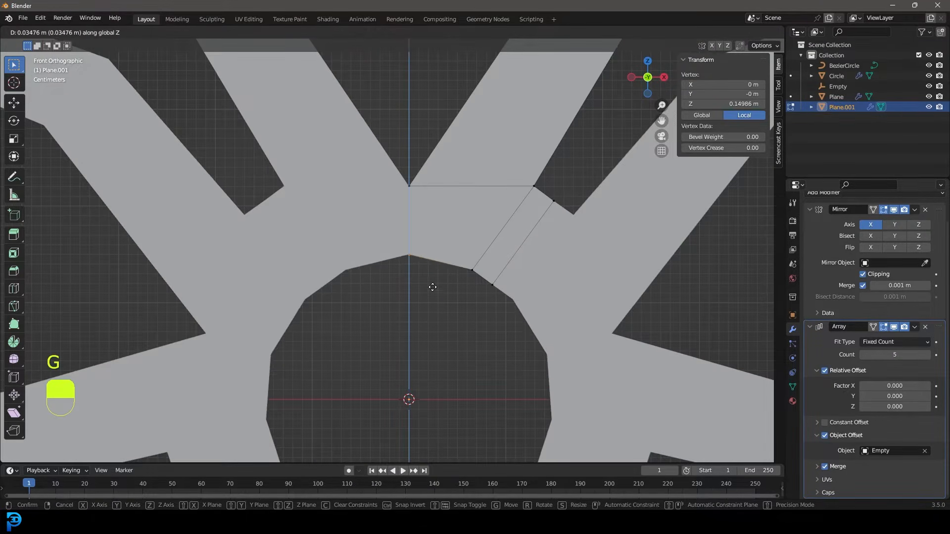
click(432, 289)
scroll(433, 286, down, 4)
scroll(458, 267, down, 2)
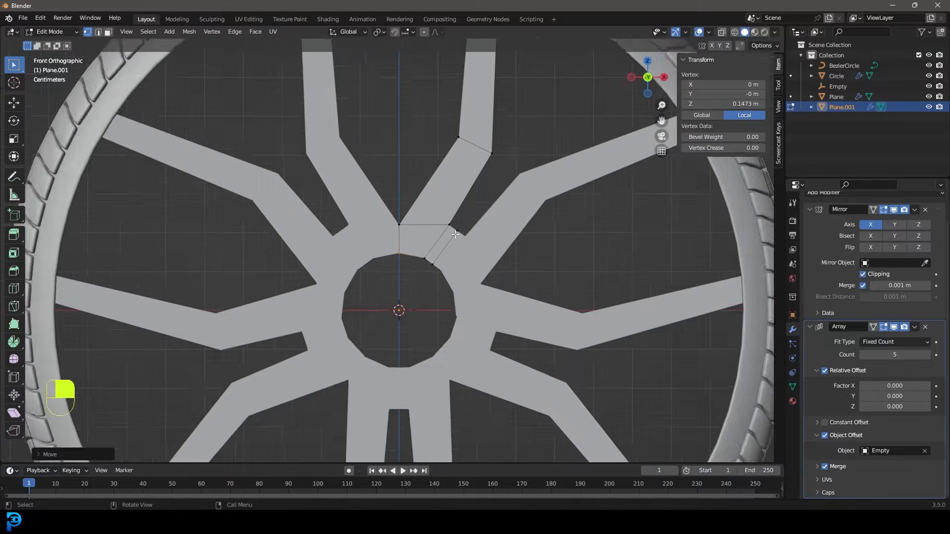
Step: Move all hub base vertices about 0.134 m along Y to recess the hub, and leave mesh editing
middle_drag(458, 265, 433, 276)
drag(381, 332, 480, 197)
key(g)
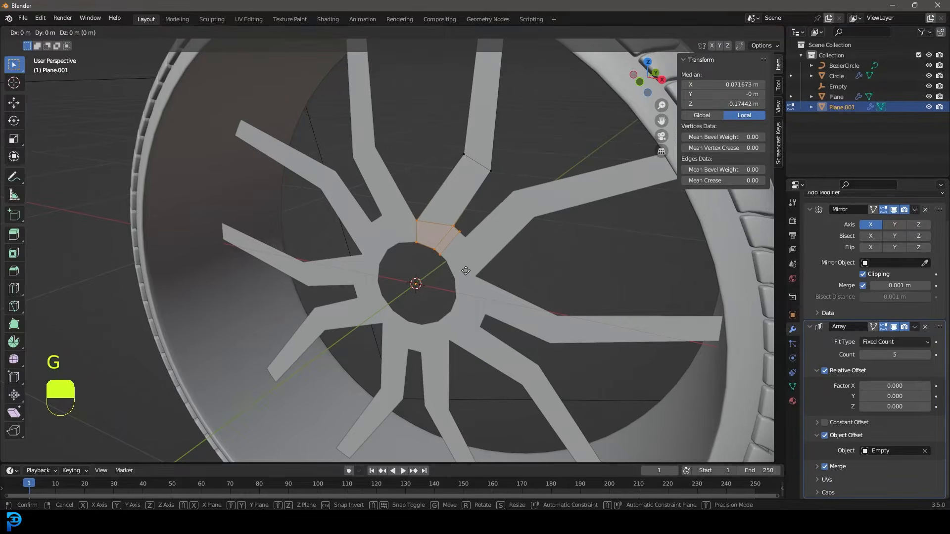
key(y)
click(480, 260)
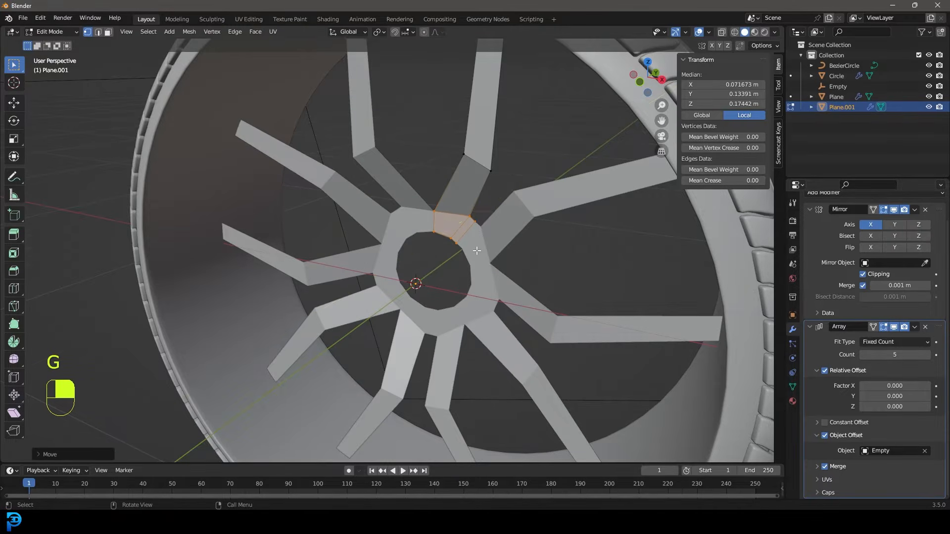
scroll(412, 260, down, 4)
key(Tab)
Step: Add a mesh circle at the wheel's center and rotate it upright, parallel to the wheel's front
key(KP_1)
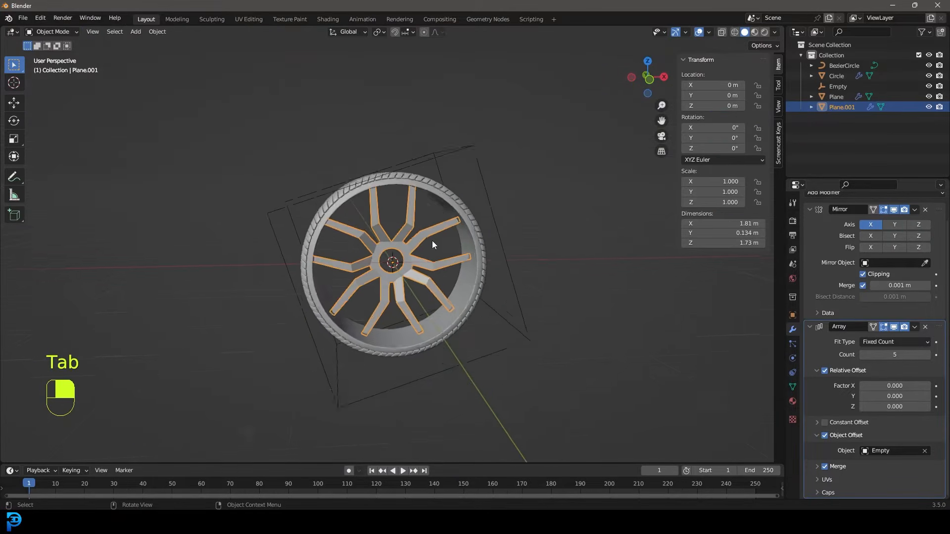
scroll(423, 242, up, 1)
key(alt+a)
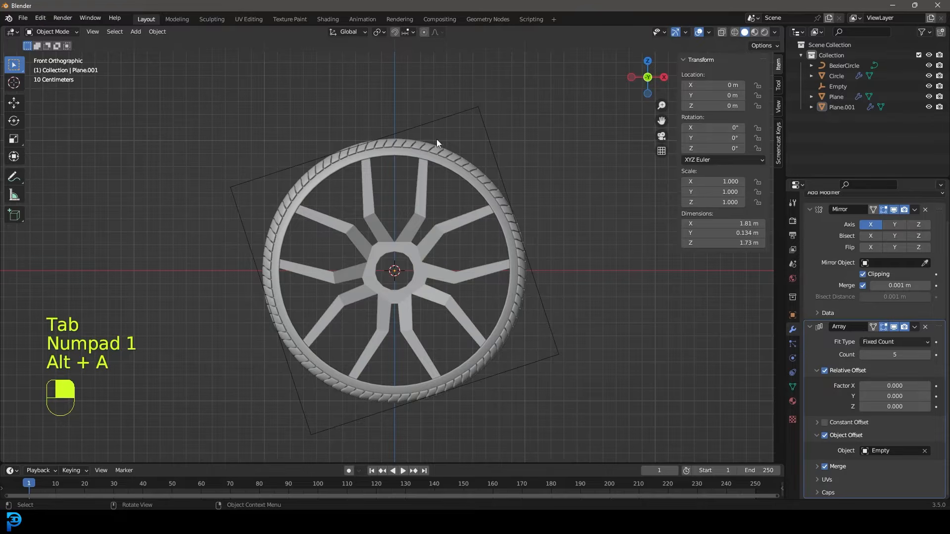
scroll(391, 218, up, 2)
key(shift+a)
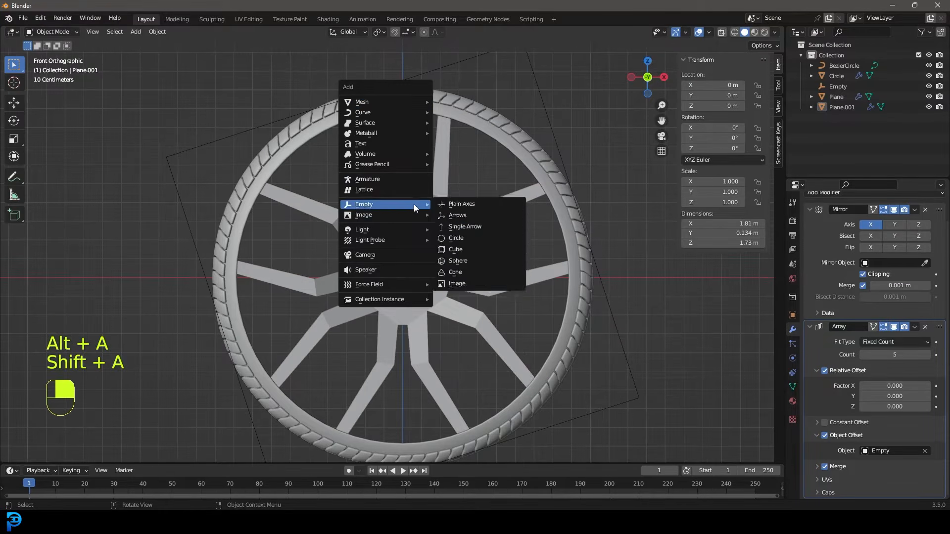
mouse_move(420, 101)
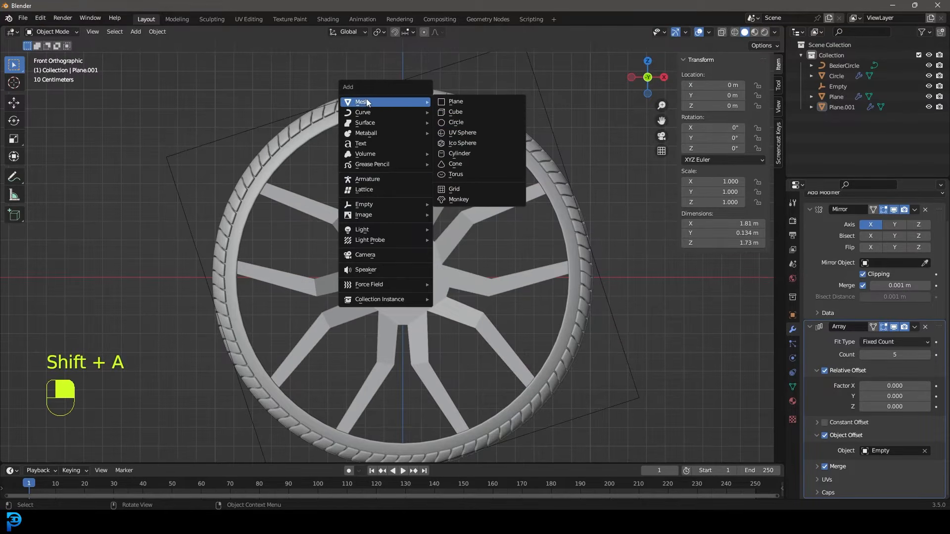
click(460, 124)
key(Tab)
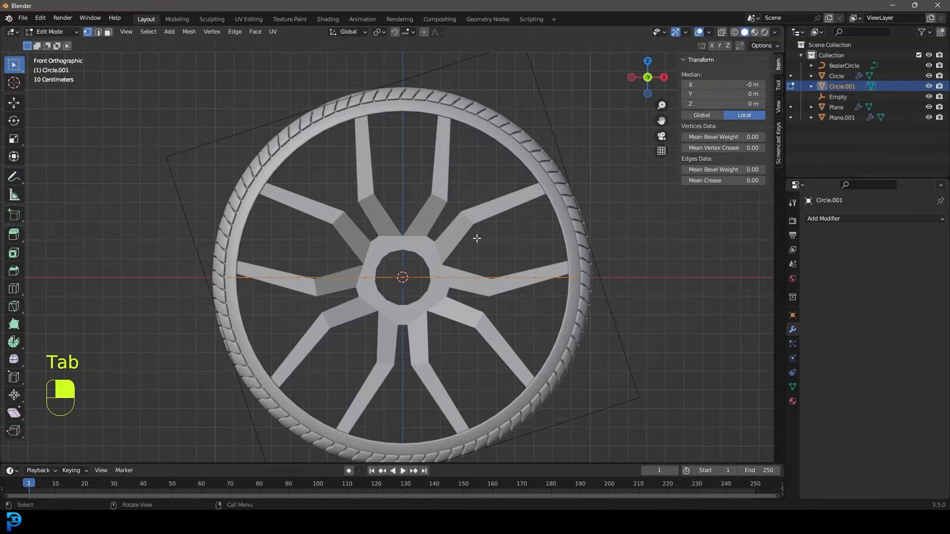
key(r)
key(Return)
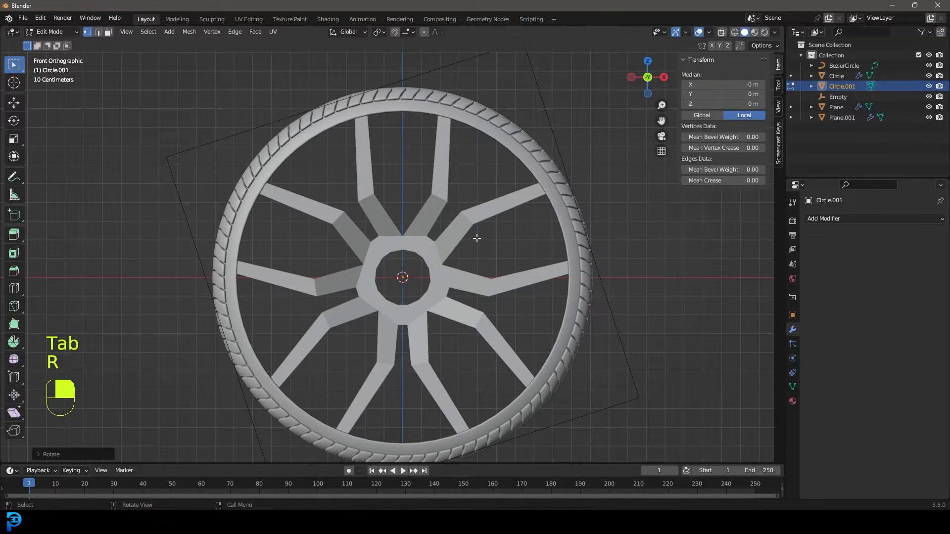
middle_drag(475, 238, 411, 260)
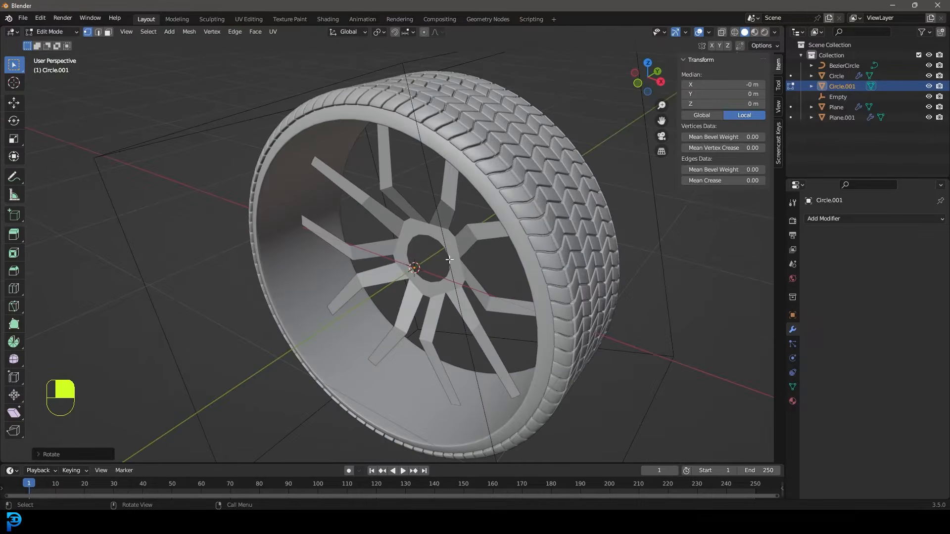
Step: Move the circle along Y to about -0.363 m and scale it to fit the tire's front opening
key(g)
key(y)
click(505, 322)
key(s)
click(518, 320)
key(g)
key(y)
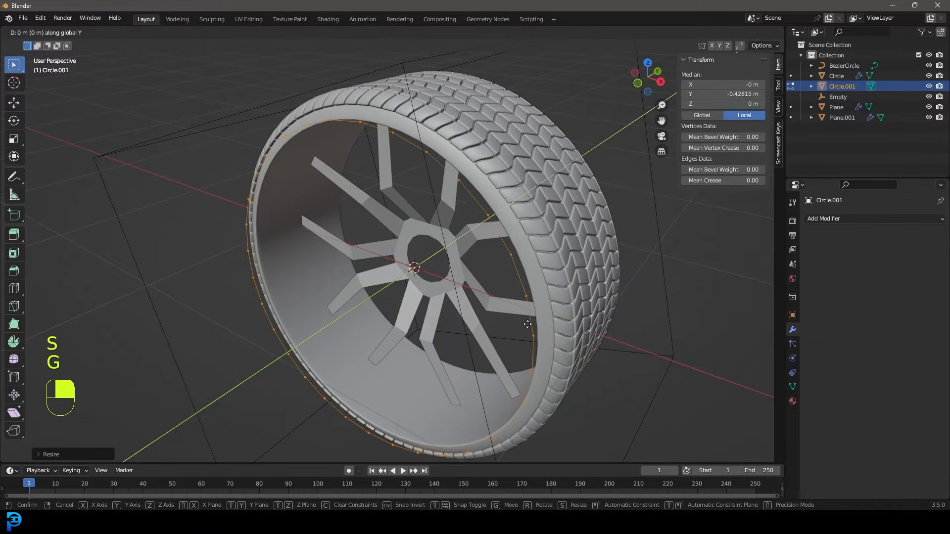
click(534, 325)
key(s)
click(534, 328)
middle_drag(534, 328, 528, 337)
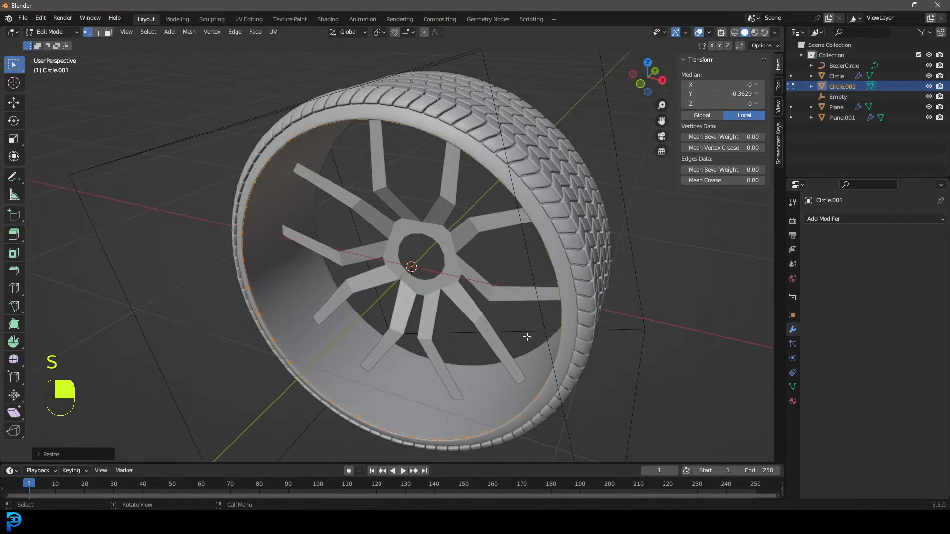
Step: Extrude the circle inward to a narrow lip, extrude that edge about 0.07 m along Y, and scale it to about 0.95
key(e)
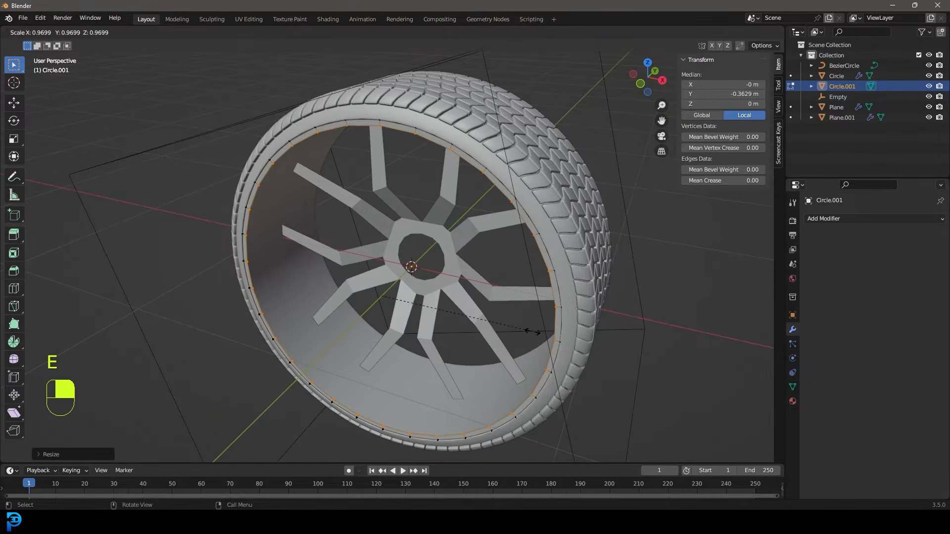
click(531, 328)
middle_drag(531, 328, 421, 288)
key(e)
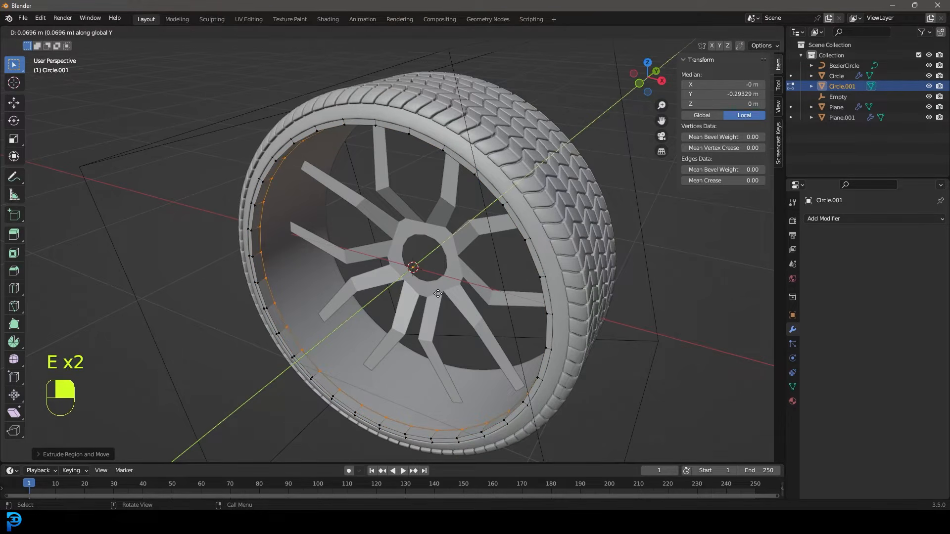
click(438, 293)
key(s)
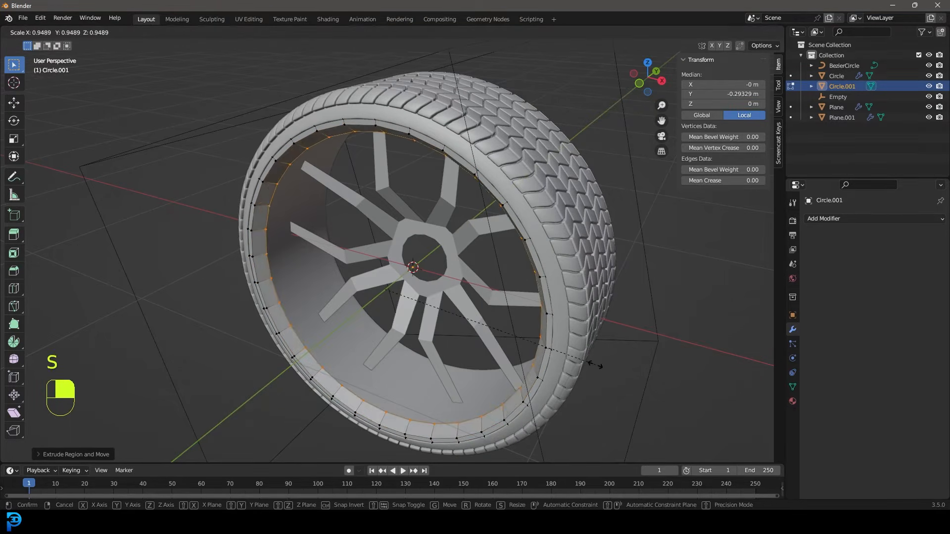
click(596, 365)
Step: Extrude a stepped rim profile from the inner edge: about 0.03 m along Y, slightly inward, and about 0.06 m along Y
scroll(341, 341, up, 3)
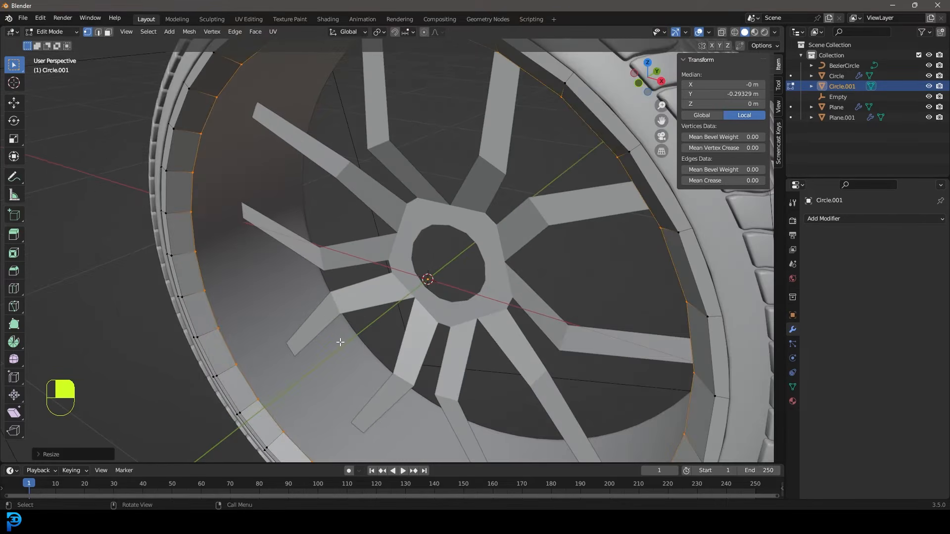
key(e)
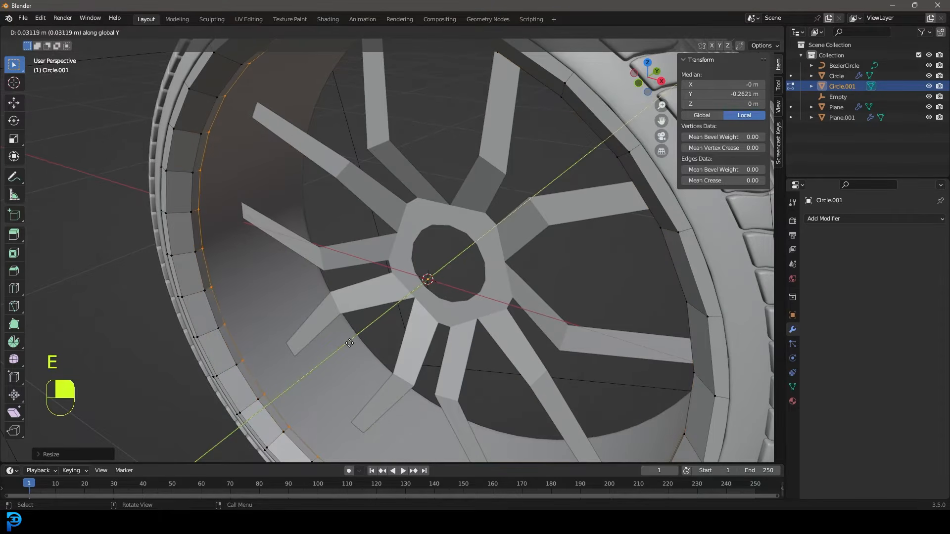
click(350, 343)
key(e)
key(s)
click(476, 362)
key(e)
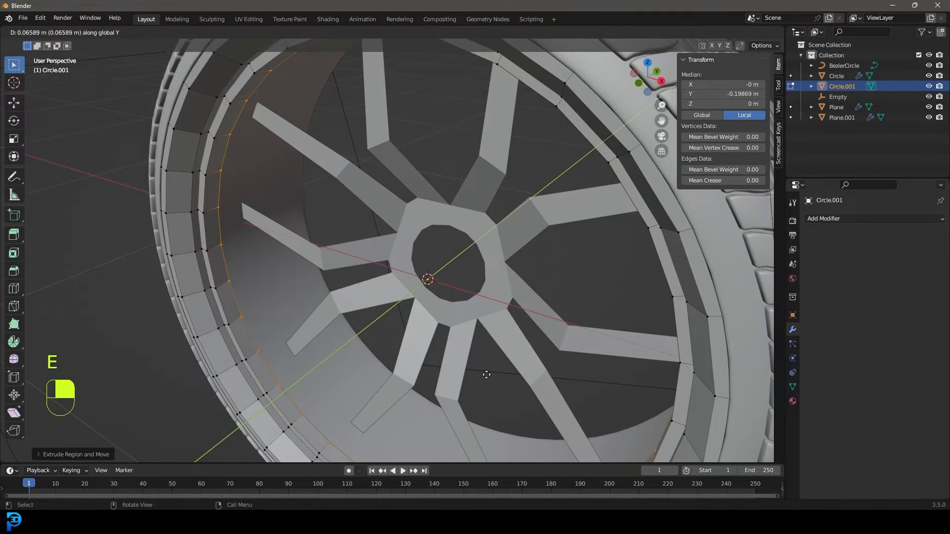
click(485, 377)
scroll(475, 364, down, 3)
Step: Extrude the rim's innermost edge inward in place, scaling it to about 0.98
middle_drag(421, 338, 417, 321)
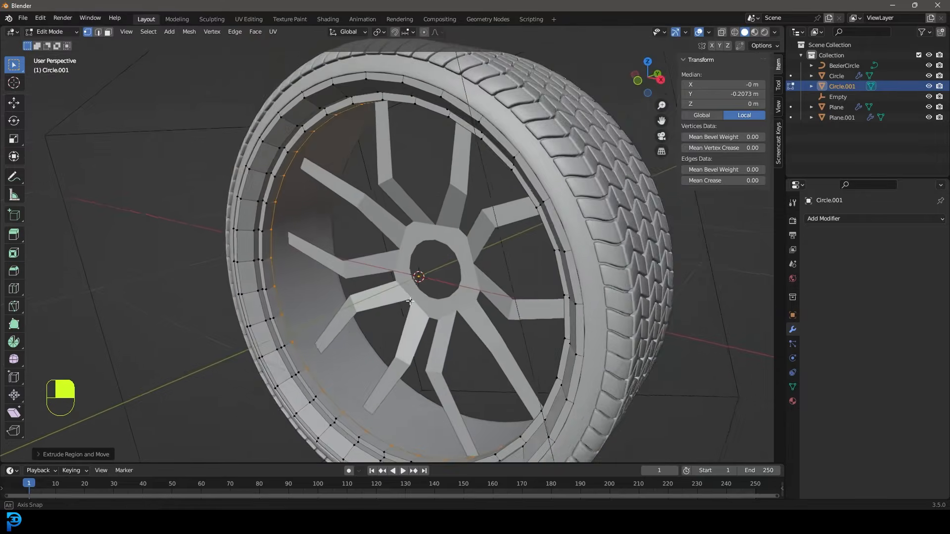
scroll(440, 310, up, 3)
key(e)
right_click(464, 323)
key(s)
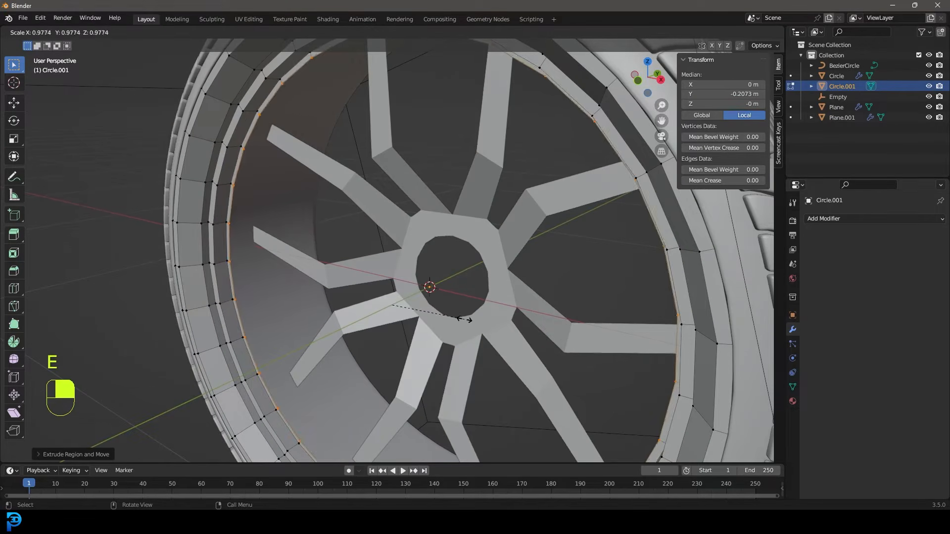
click(466, 323)
Step: Extrude the rim's inner edge through the tire along Y to the far side, positioning it at about 0.35 m
scroll(589, 279, down, 5)
middle_drag(589, 279, 414, 272)
scroll(416, 269, up, 3)
shift+middle_drag(494, 228, 428, 250)
scroll(425, 248, up, 5)
scroll(429, 250, down, 3)
key(e)
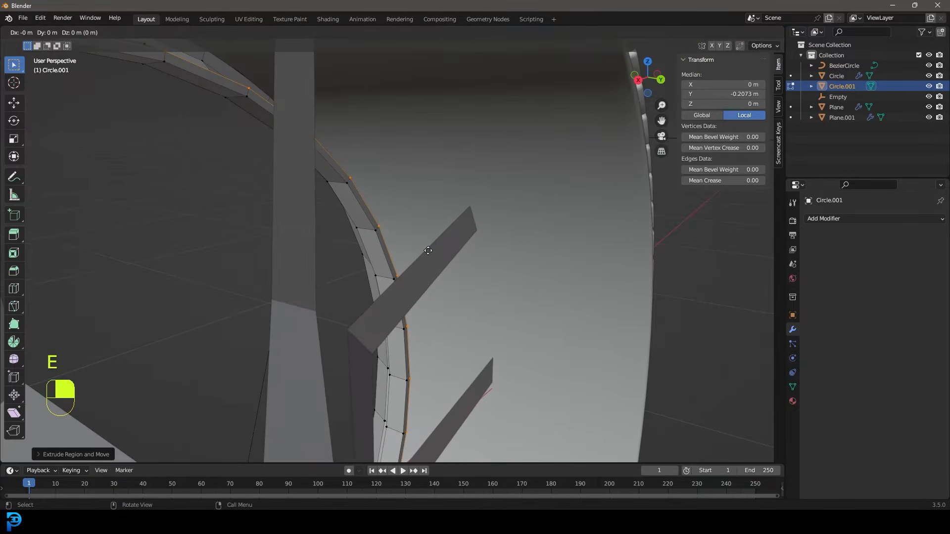
click(745, 364)
scroll(535, 212, down, 5)
middle_drag(534, 212, 324, 178)
scroll(325, 178, up, 6)
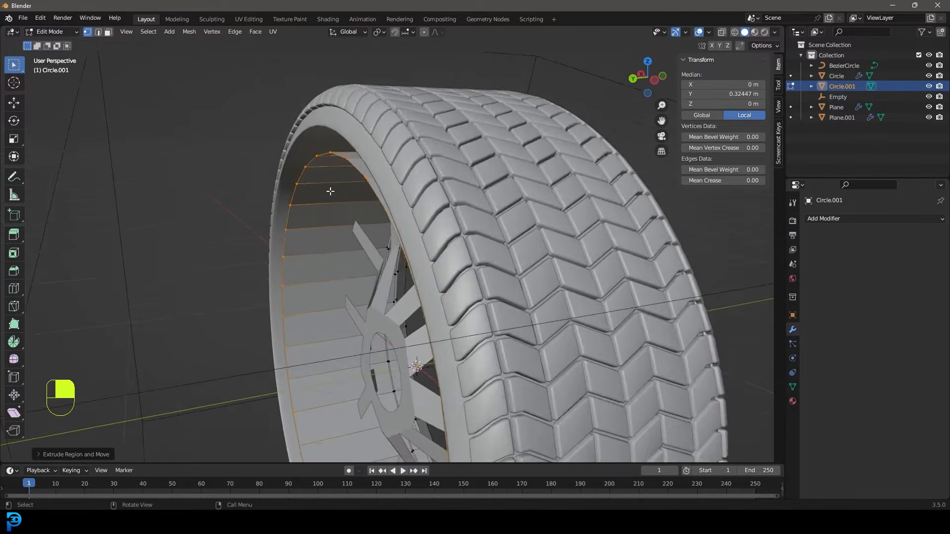
key(g)
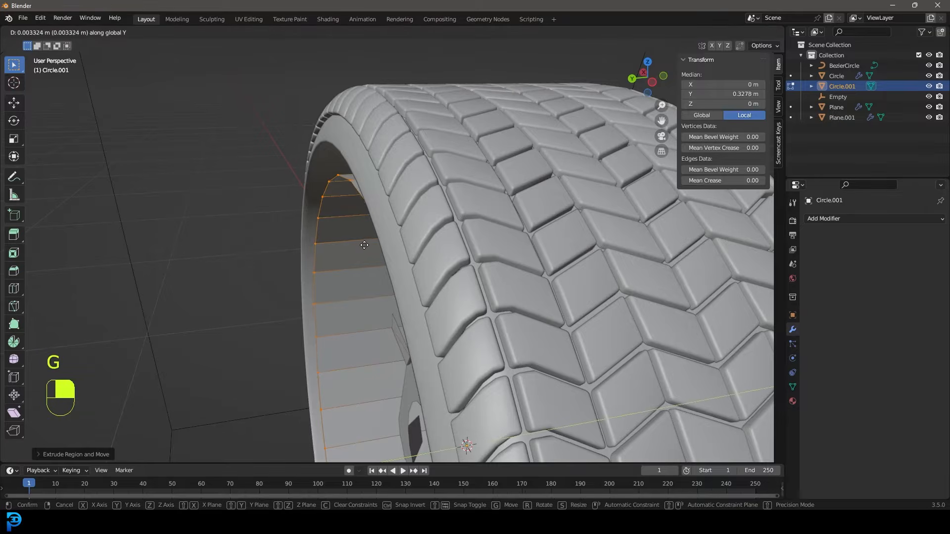
click(357, 248)
Step: Extrude the rim's rear edge outward toward the tire wall and move the new edge about 0.012 m along Y
key(e)
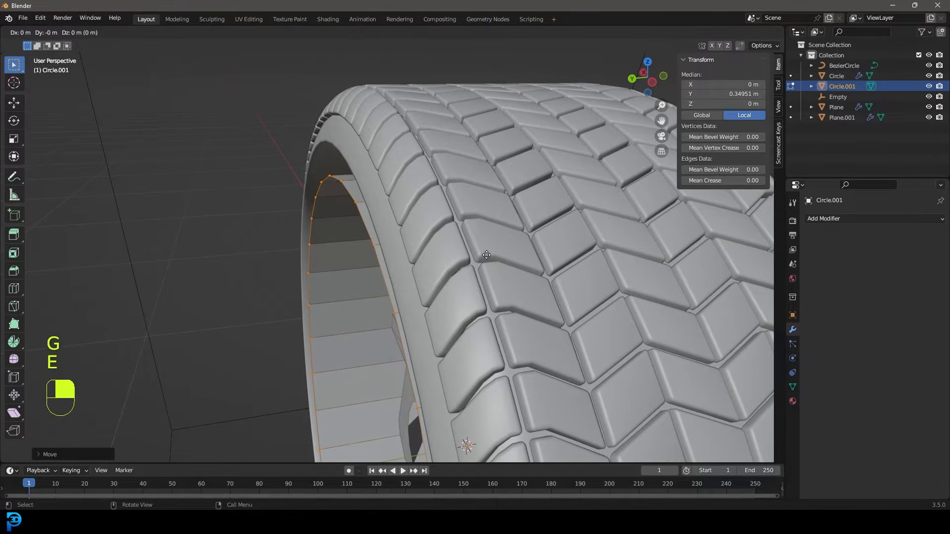
key(s)
key(Escape)
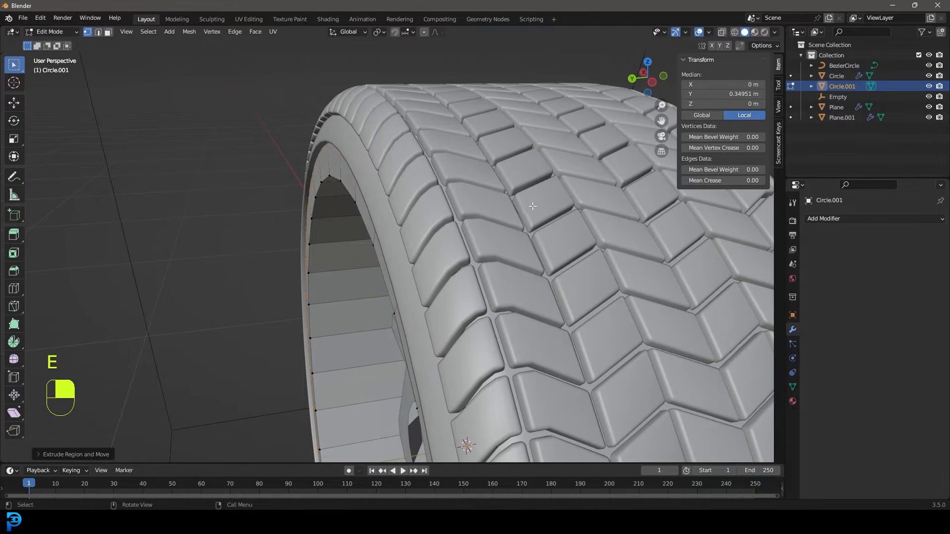
key(g)
right_click(528, 208)
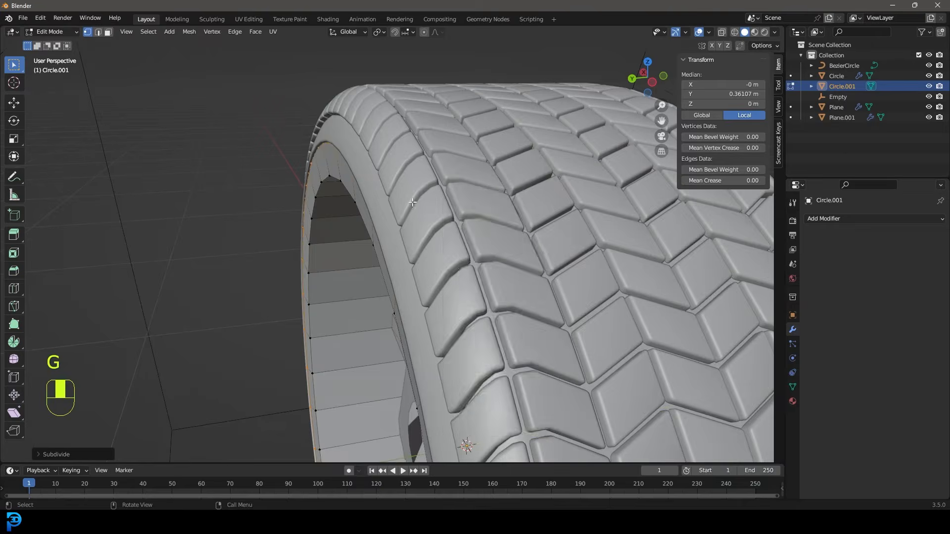
Step: Add two loop cuts around the rim barrel and spread them apart along Y by a factor of about 2.48
scroll(524, 208, down, 5)
scroll(510, 210, up, 3)
middle_drag(426, 210, 518, 207)
key(alt+a)
scroll(470, 223, up, 5)
middle_drag(378, 232, 312, 215)
key(ctrl+e)
key(ctrl+e)
key(ctrl+r)
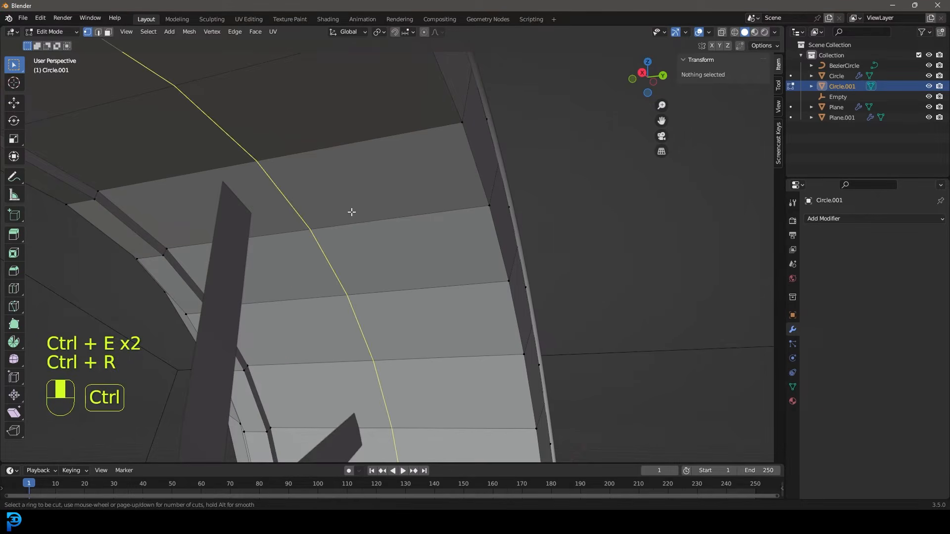
scroll(351, 213, up, 1)
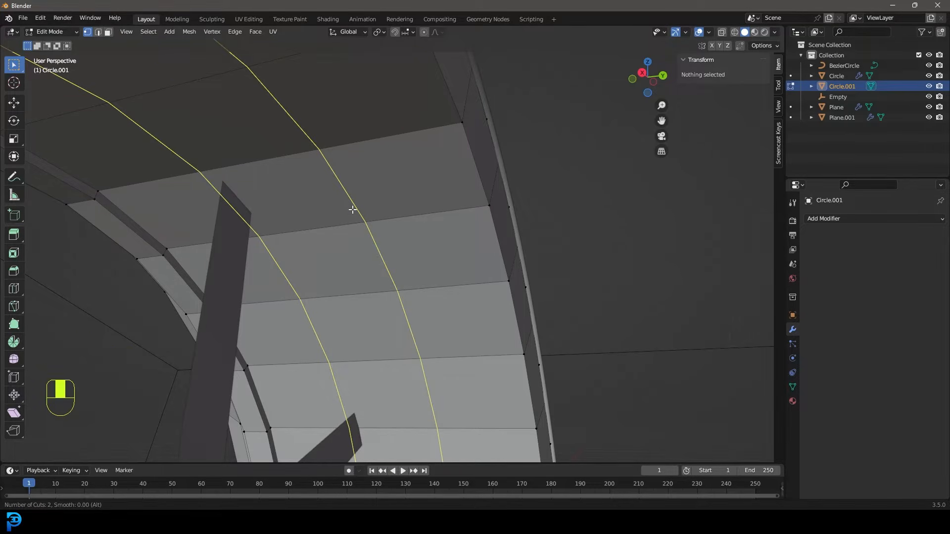
click(354, 209)
right_click(354, 210)
key(s)
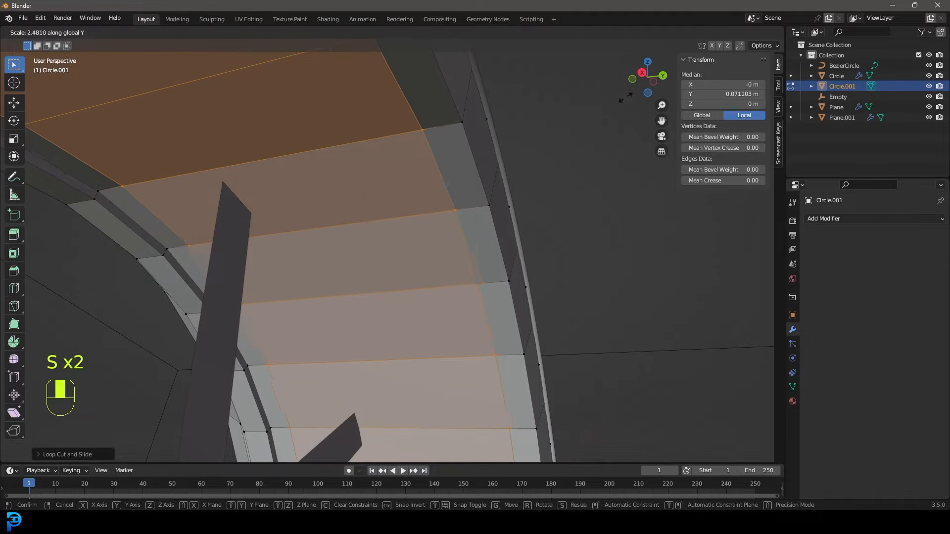
Step: Widen the rim's selected inner face band along Y, extrude it and offset it by about 0.02 m with Shrink/Fatten
click(757, 72)
key(e)
right_click(599, 159)
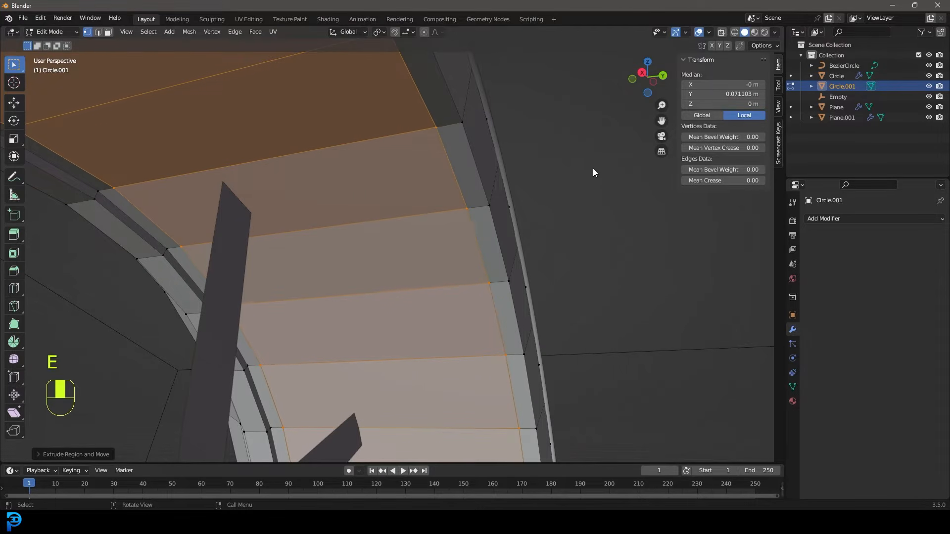
key(alt+s)
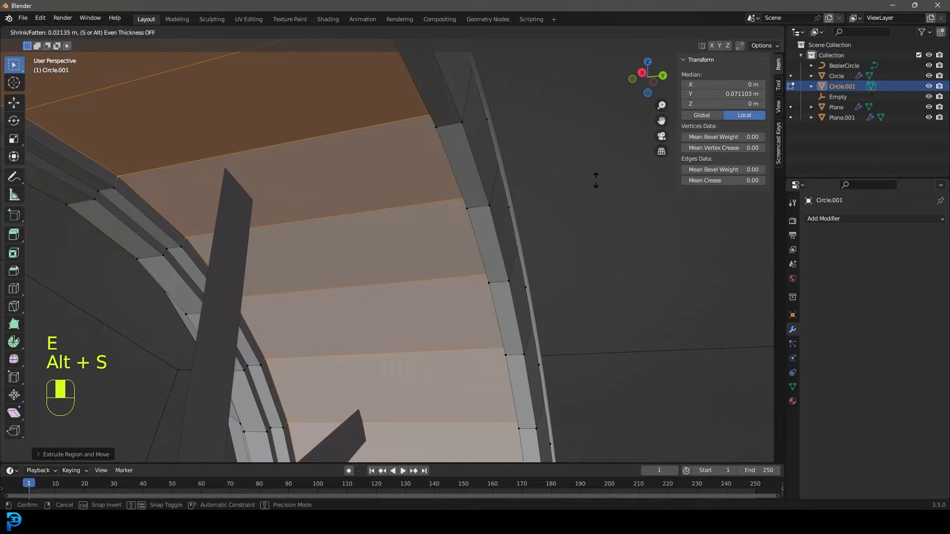
click(525, 171)
scroll(446, 162, down, 5)
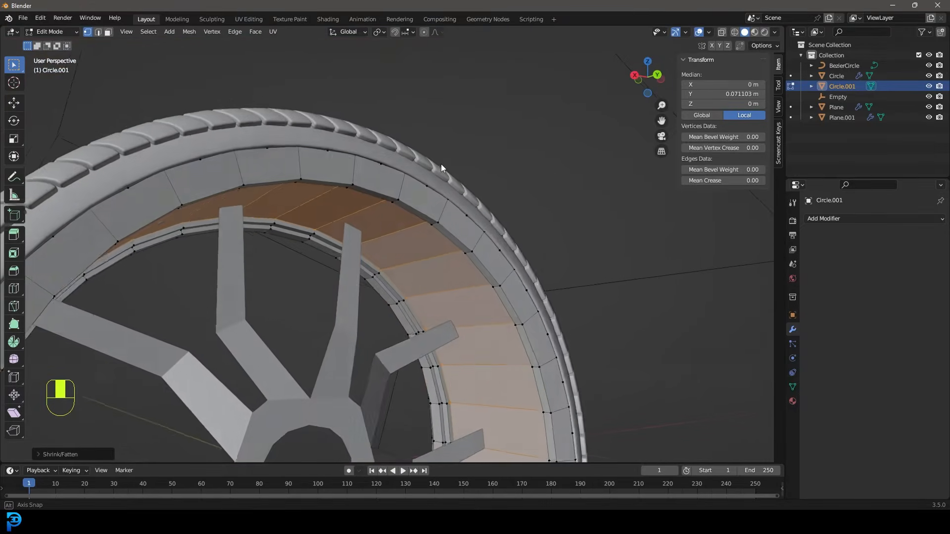
middle_drag(441, 169, 531, 177)
scroll(531, 177, down, 4)
key(Tab)
Step: Add a Bevel modifier to the rim with an amount of 0.004 m and 2 segments
middle_drag(298, 227, 488, 127)
scroll(435, 212, up, 5)
click(826, 219)
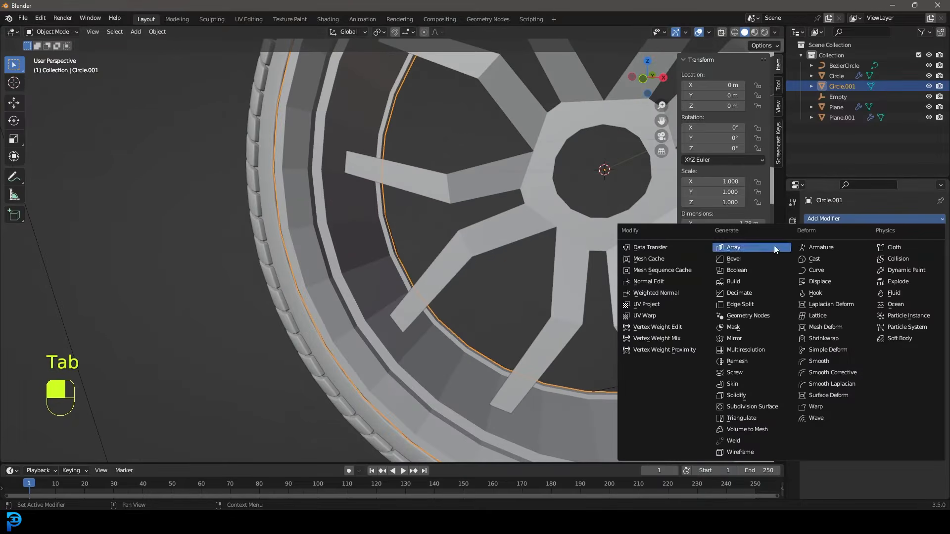
click(761, 259)
scroll(426, 241, down, 4)
scroll(398, 242, up, 5)
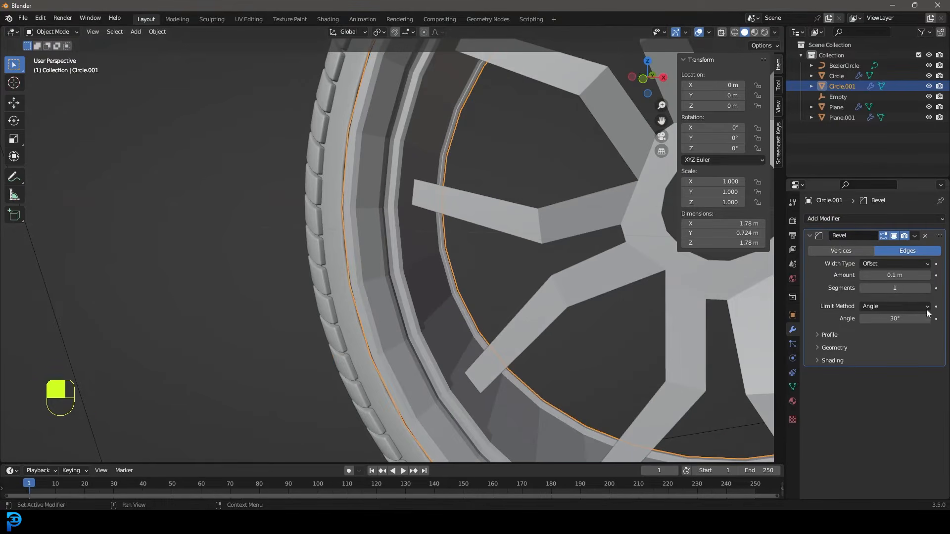
shift+drag(918, 280, 880, 280)
click(928, 289)
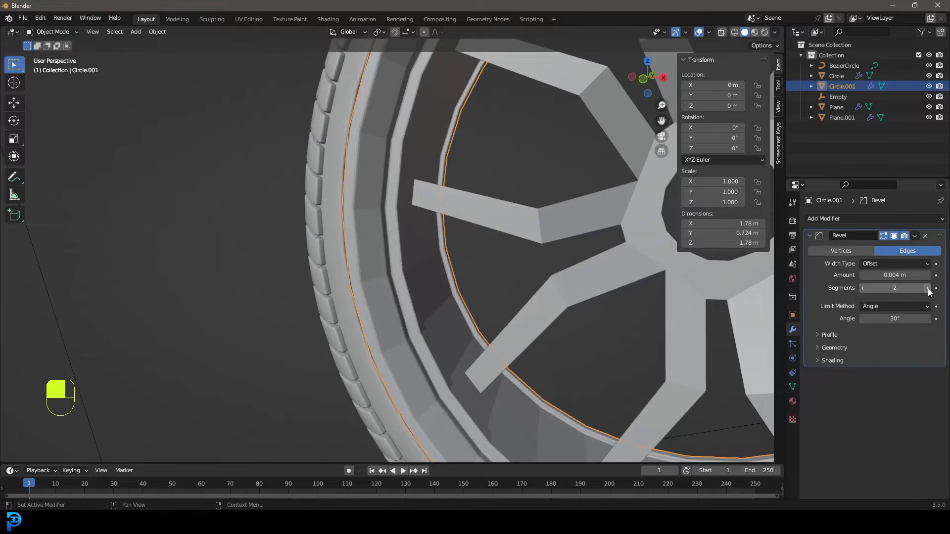
Step: Add a Subdivision Surface modifier to the rim, apply smooth shading and deselect everything
click(824, 218)
click(775, 408)
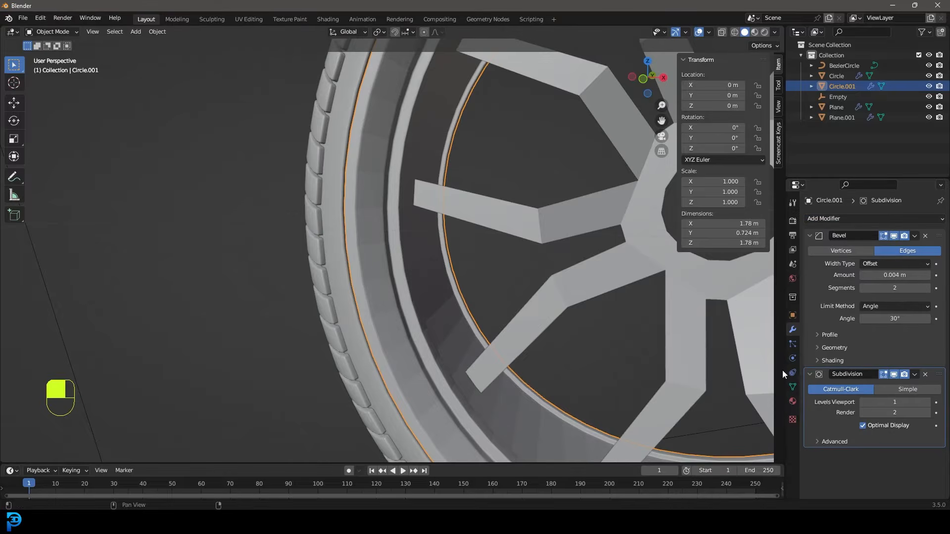
scroll(575, 330, down, 4)
shift+middle_drag(464, 315, 410, 332)
right_click(408, 338)
click(368, 311)
scroll(368, 263, down, 3)
key(alt+a)
Step: Select the spokes together with their array Empty and move both along Y to about -0.24 m
middle_drag(368, 263, 447, 267)
scroll(445, 262, up, 2)
click(430, 179)
middle_drag(465, 191, 361, 265)
scroll(420, 218, up, 2)
shift+click(500, 92)
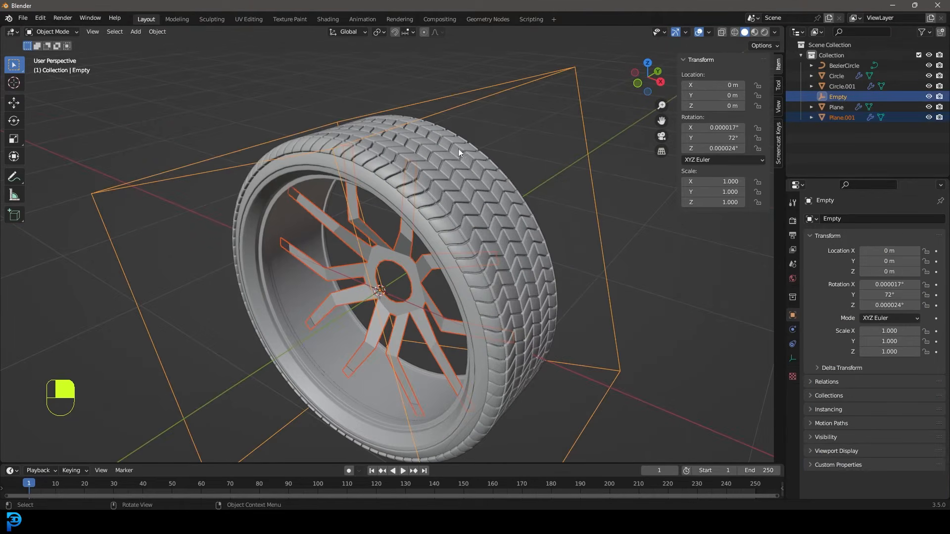
key(g)
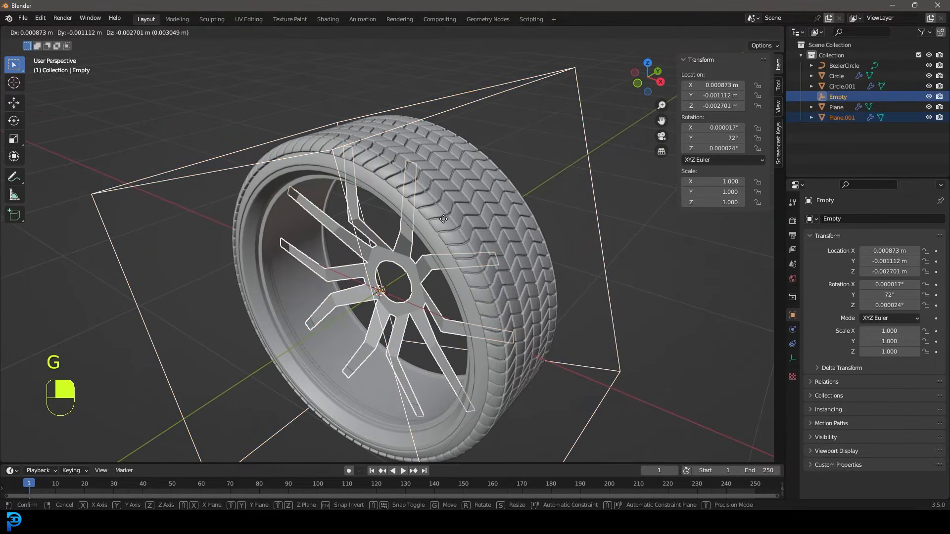
click(428, 237)
scroll(455, 189, up, 3)
shift+middle_drag(394, 255, 430, 196)
key(g)
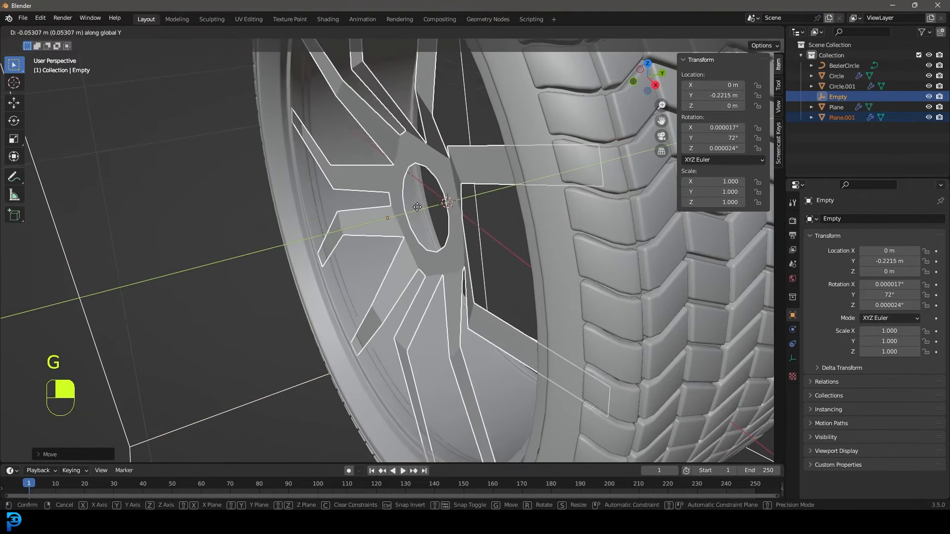
click(360, 245)
Step: Edit the spoke mesh and move the outer end vertices of the spoke about -0.018 m along Y
scroll(360, 245, down, 6)
middle_drag(361, 245, 394, 212)
click(402, 186)
key(Tab)
scroll(394, 213, up, 2)
key(z)
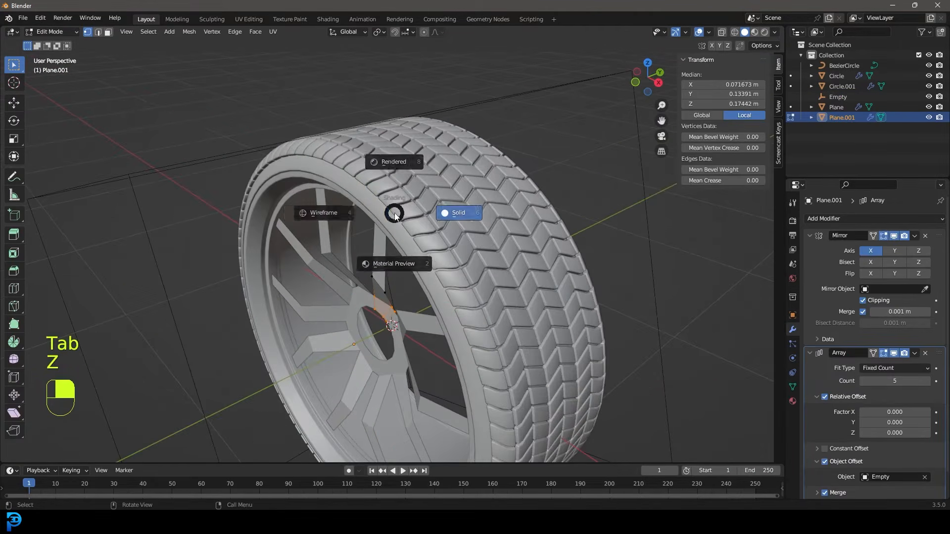
click(353, 216)
drag(359, 228, 402, 173)
key(z)
click(454, 175)
scroll(396, 197, up, 2)
mouse_move(354, 188)
middle_down()
mouse_move(396, 198)
mouse_move(421, 227)
mouse_move(446, 174)
mouse_move(444, 254)
middle_up()
scroll(428, 218, up, 3)
key(g)
key(y)
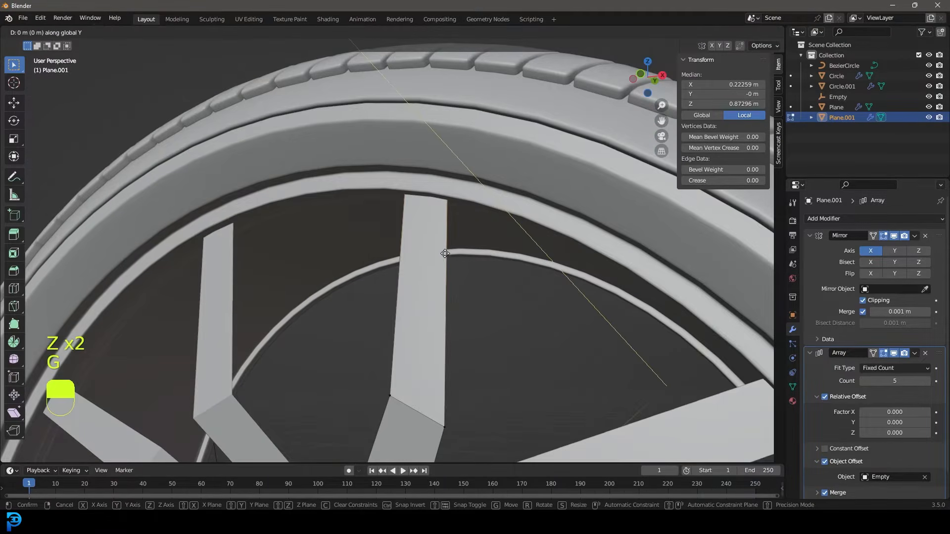
Step: In front view, move the edge at the spoke's bend about 0.02 m toward the vertical centre line
scroll(443, 251, down, 6)
shift+middle_drag(422, 294, 439, 194)
middle_drag(444, 194, 448, 253)
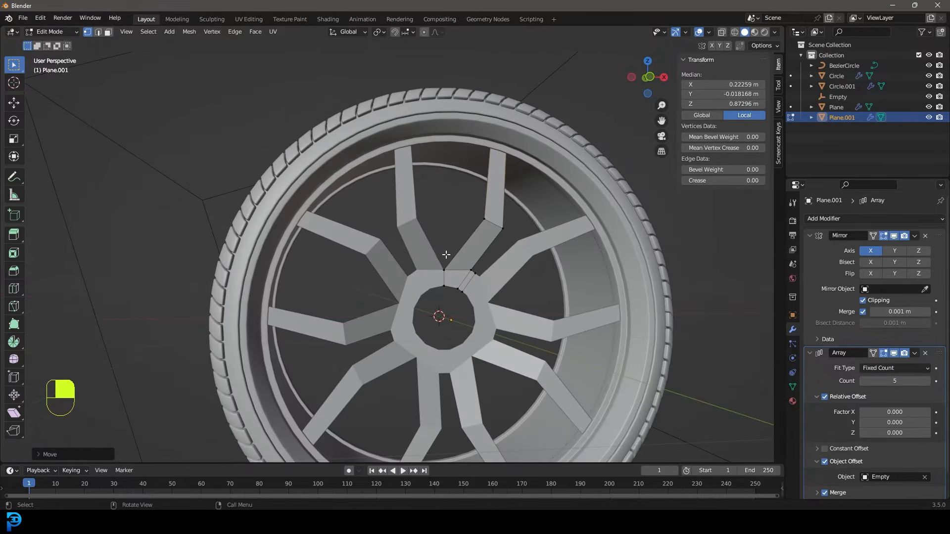
key(KP_1)
scroll(451, 256, up, 4)
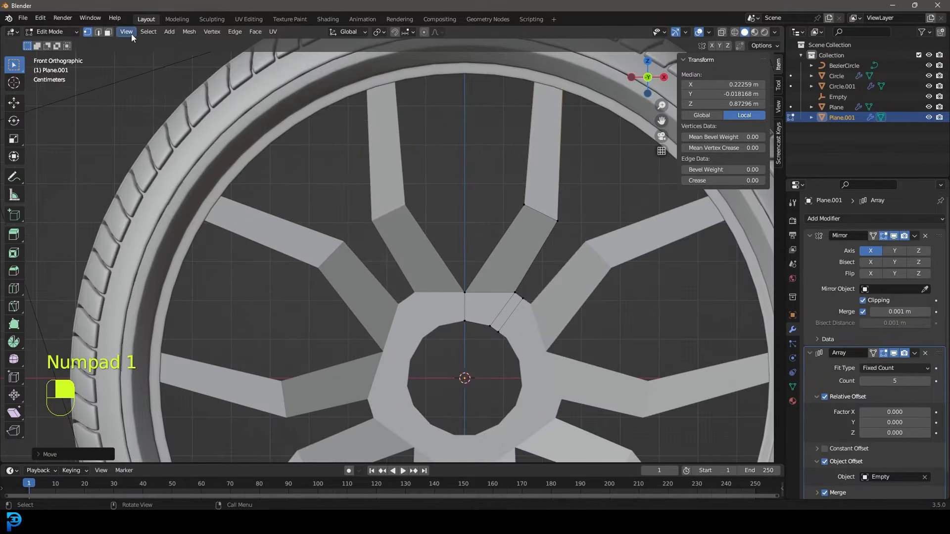
click(99, 34)
scroll(544, 198, up, 1)
shift+middle_drag(569, 207, 448, 224)
click(449, 229)
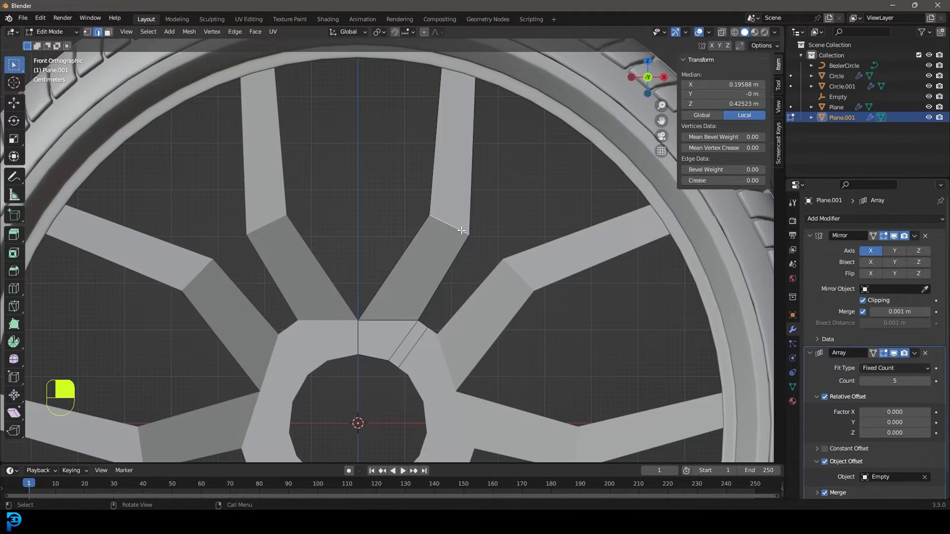
key(g)
click(453, 226)
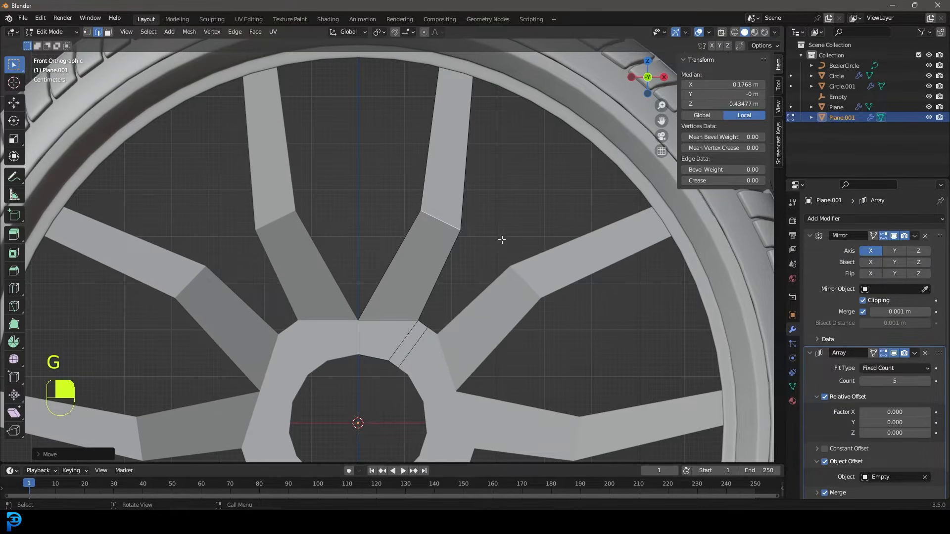
Step: Bevel the spoke's bend edge into a smooth curve about 0.19 m wide with 6 segments
key(ctrl+b)
scroll(586, 305, up, 2)
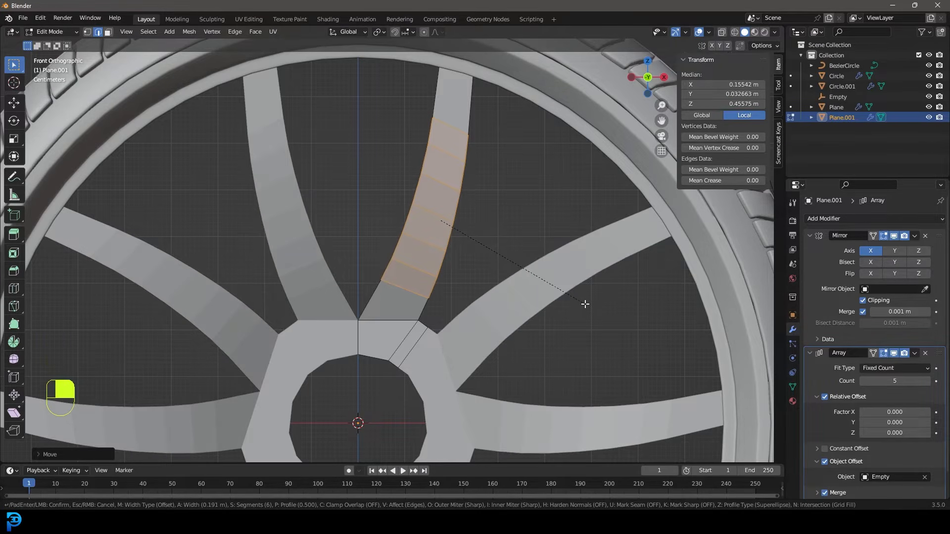
click(585, 305)
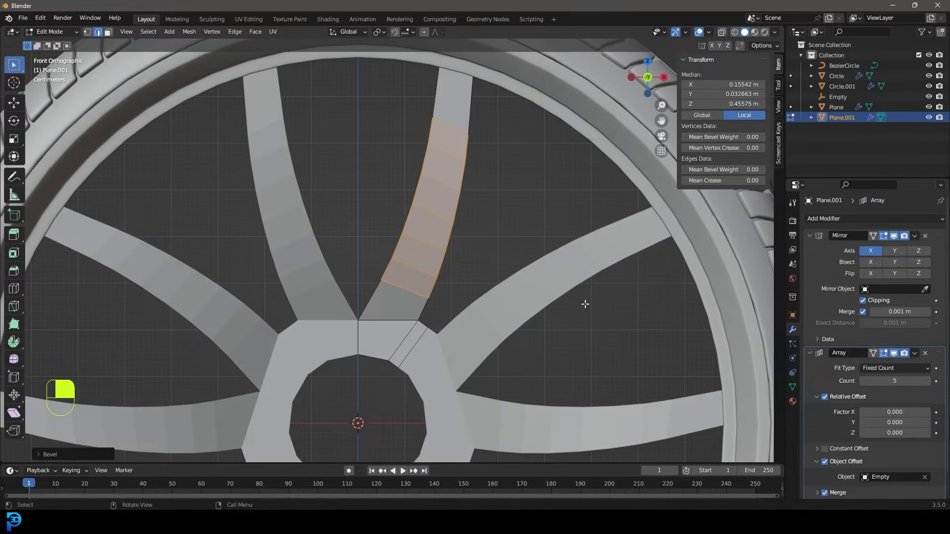
Step: Select all faces along the spoke from its outer end to the hub and inset them about 0.026 m
scroll(503, 240, down, 3)
middle_drag(393, 227, 168, 73)
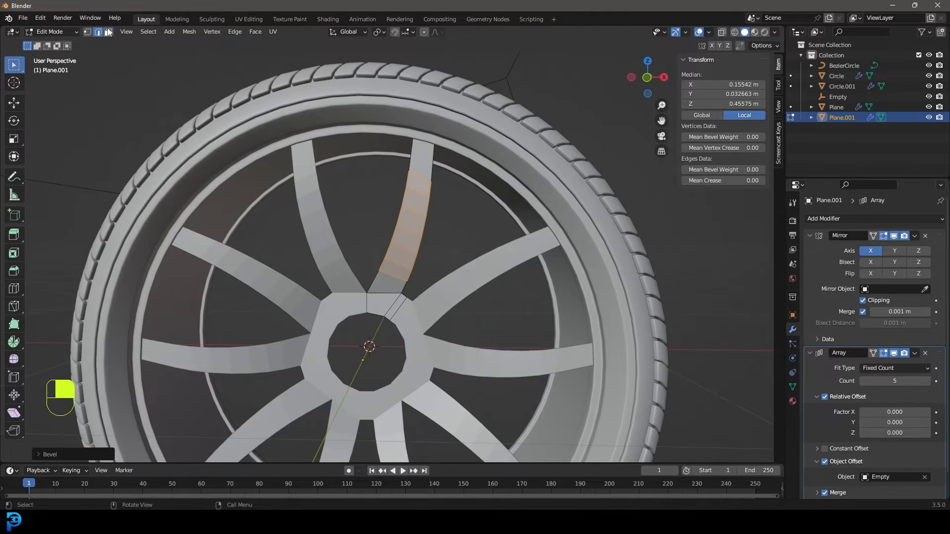
click(108, 32)
click(425, 161)
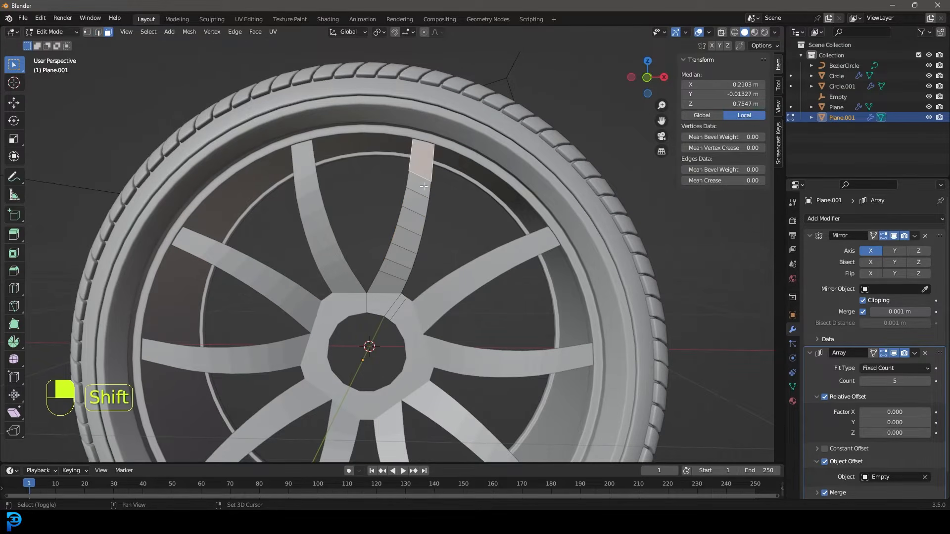
ctrl+shift+click(389, 292)
middle_drag(389, 292, 454, 261)
key(i)
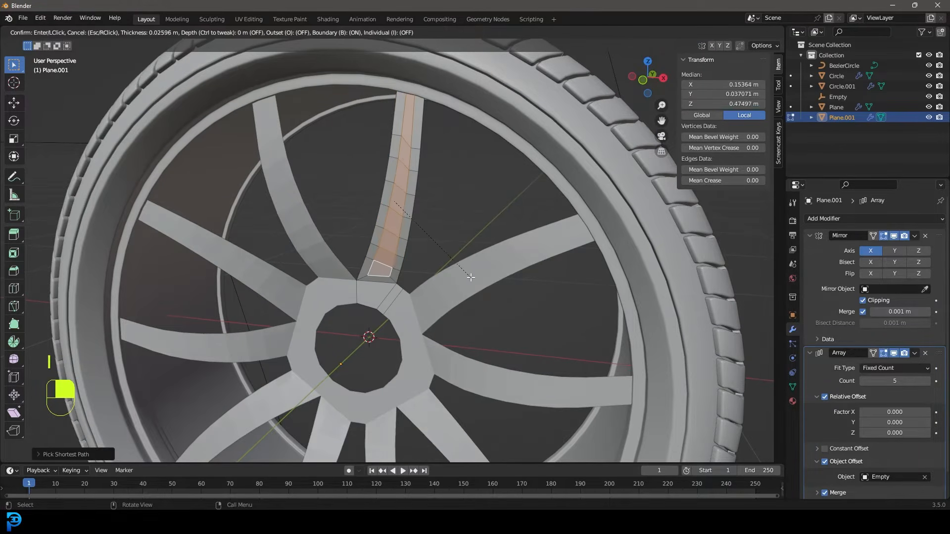
click(471, 277)
Step: Raise the spoke's inset faces about 0.033 m with Shrink/Fatten
scroll(451, 237, down, 2)
scroll(452, 238, up, 2)
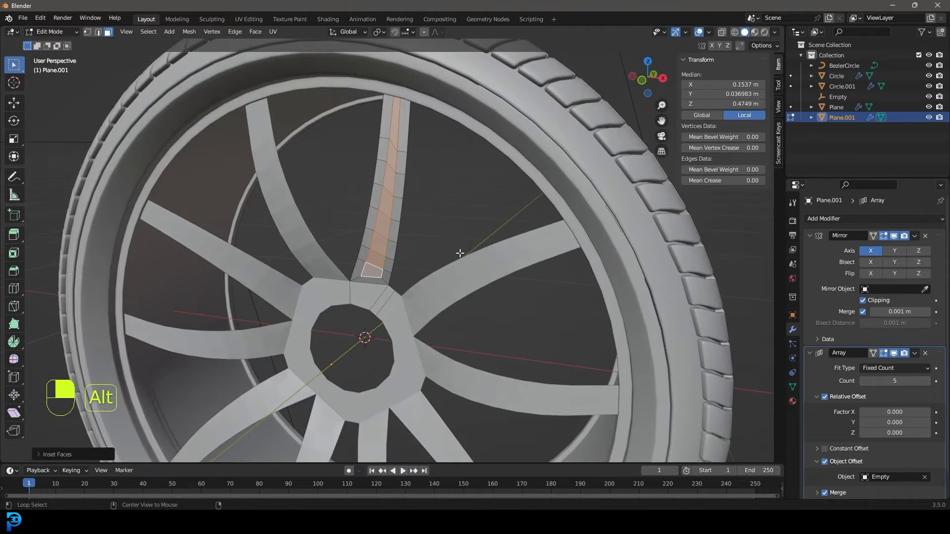
key(alt+s)
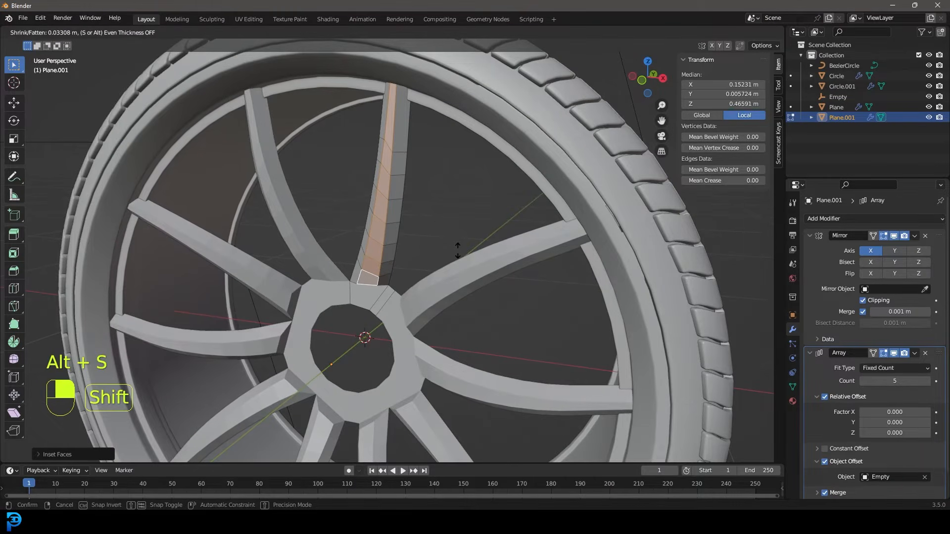
click(456, 246)
Step: Delete the sloped end face of the raised spoke where it meets the hub
middle_drag(456, 246, 430, 238)
scroll(449, 205, up, 4)
shift+middle_drag(449, 205, 426, 192)
middle_drag(438, 247, 420, 208)
scroll(413, 173, up, 3)
click(409, 148)
key(x)
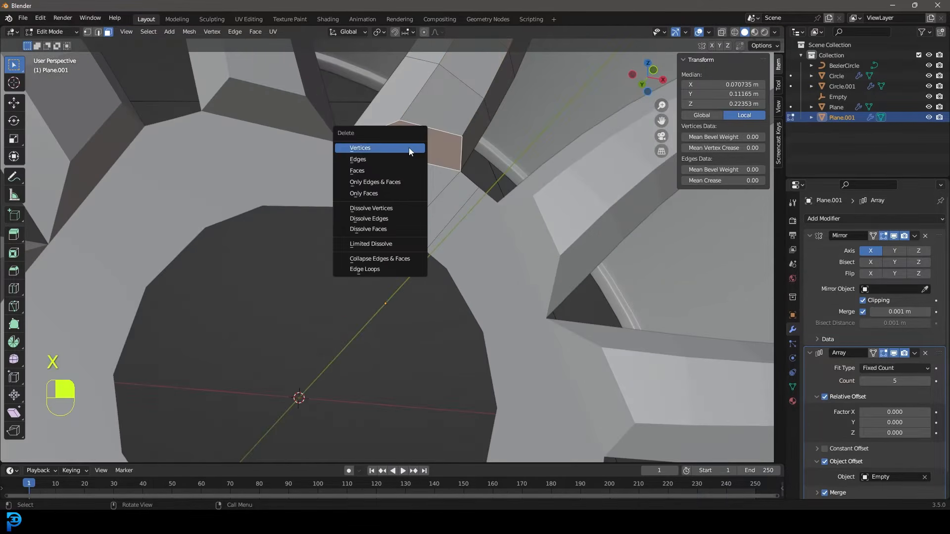
click(390, 169)
Step: Add a lengthwise loop cut around the spoke's raised faces and slide it close to their outer edge
shift+middle_drag(403, 155, 394, 214)
scroll(394, 214, down, 3)
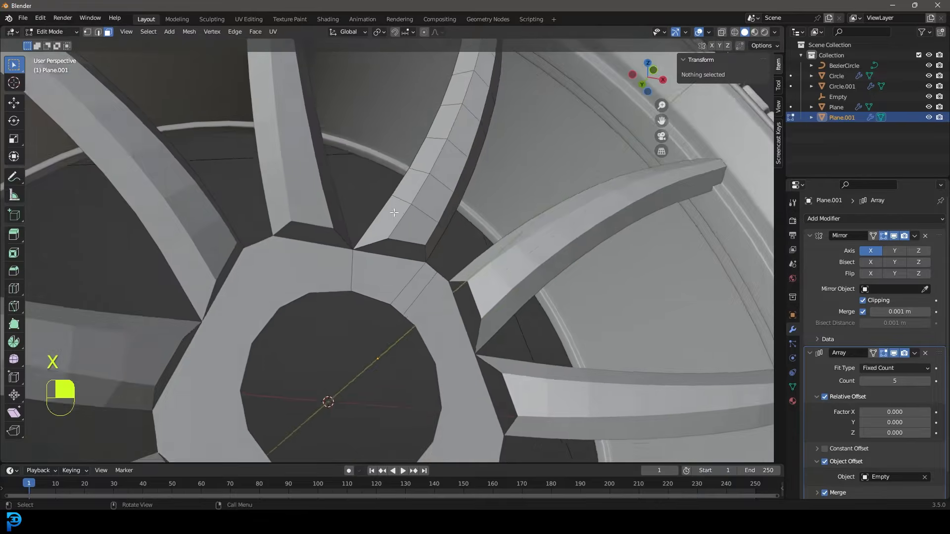
scroll(394, 214, down, 2)
scroll(458, 228, up, 5)
key(ctrl+r)
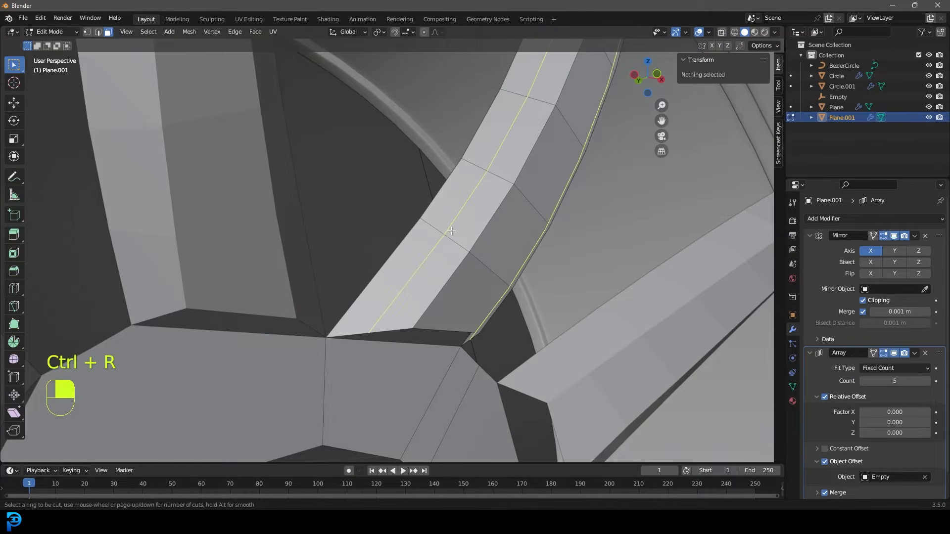
click(451, 231)
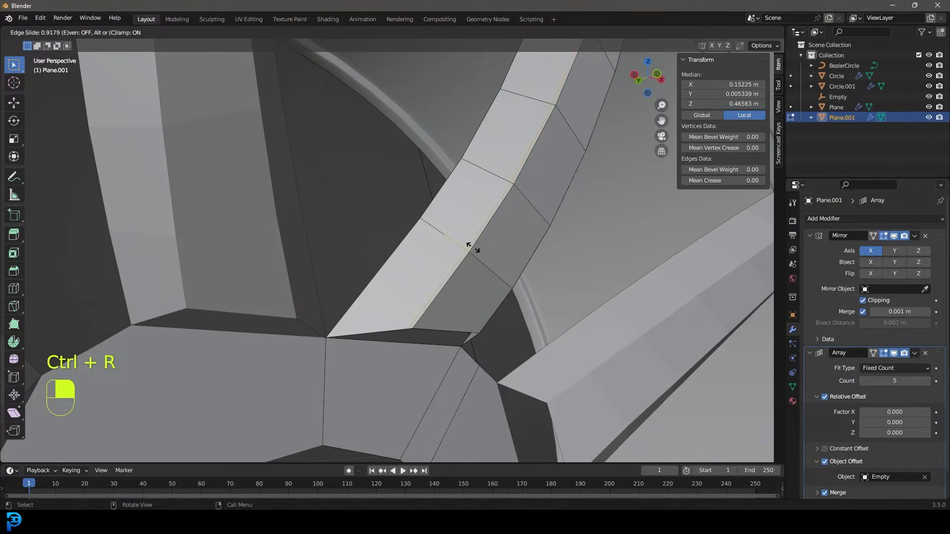
click(472, 246)
Step: Examine the new edge loop at the spoke's outer end in wireframe shading and return to solid shading
mouse_move(472, 246)
middle_down()
mouse_move(297, 244)
mouse_move(322, 252)
mouse_move(315, 250)
middle_up()
scroll(314, 251, down, 4)
shift+middle_drag(425, 99, 378, 170)
scroll(378, 170, up, 4)
key(z)
click(344, 149)
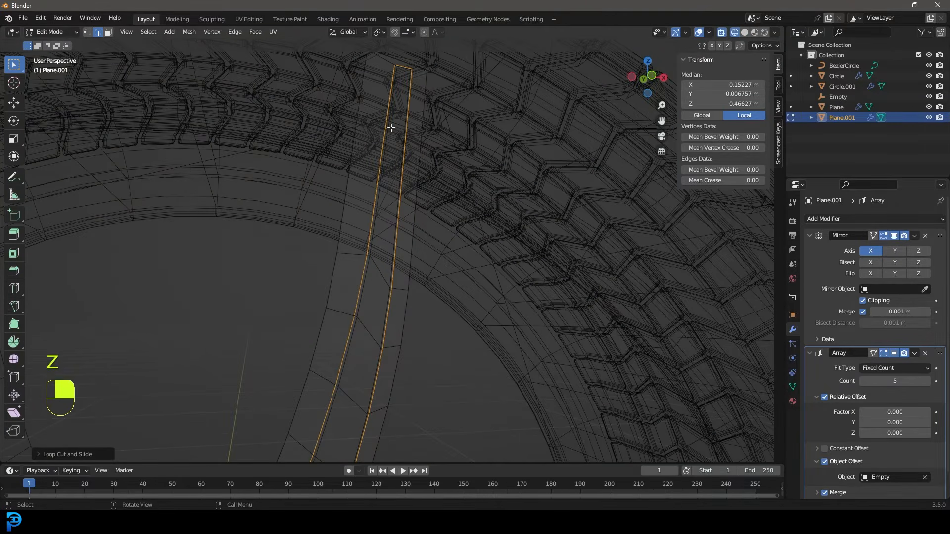
scroll(414, 110, down, 3)
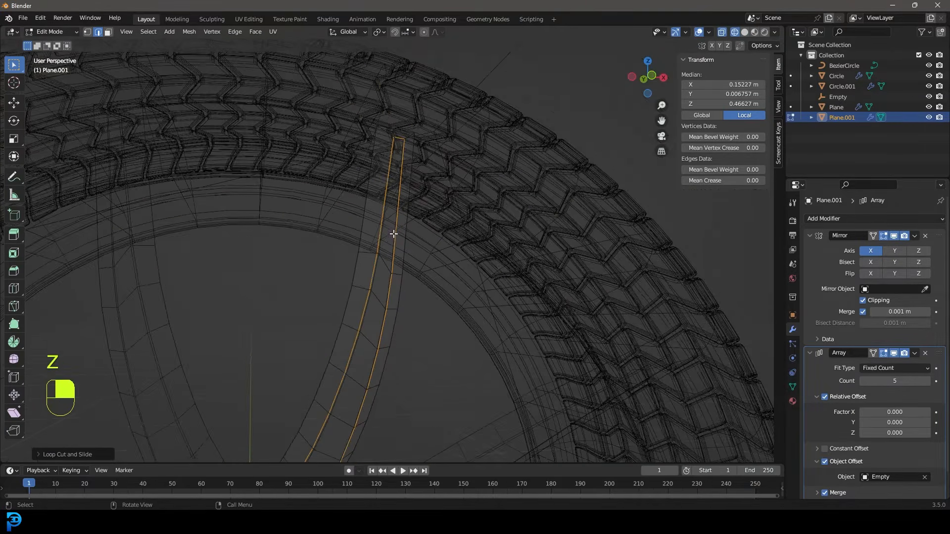
key(z)
click(448, 236)
Step: Add a Subdivision Surface modifier to the spokes and return to Object Mode
scroll(409, 310, down, 3)
scroll(418, 256, up, 5)
click(879, 218)
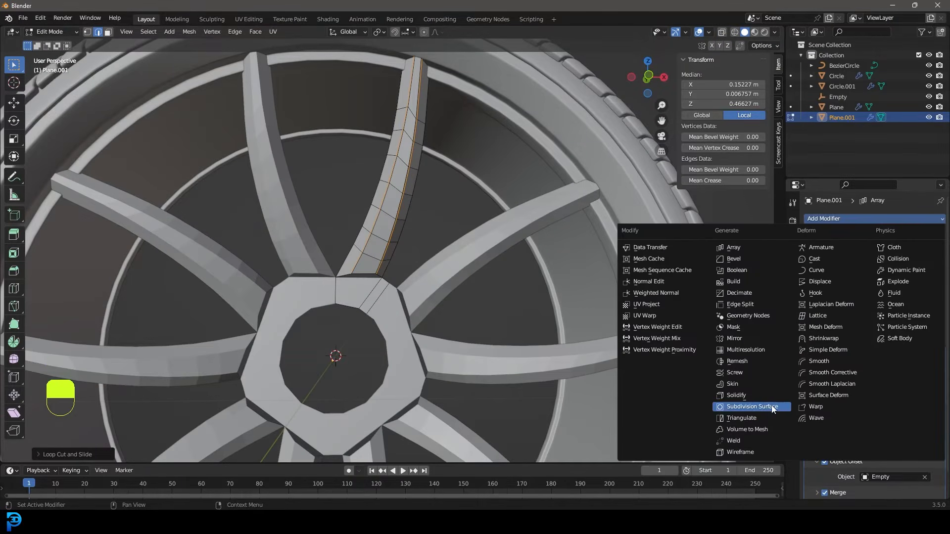
click(752, 406)
scroll(376, 247, down, 2)
key(Tab)
scroll(378, 162, up, 5)
scroll(378, 162, down, 3)
Step: Using wireframe shading, add a loop cut across the spoke close to its outer end, and return to solid Object Mode
middle_drag(381, 232, 357, 257)
shift+middle_drag(363, 191, 371, 249)
scroll(372, 248, up, 4)
key(z)
key(Tab)
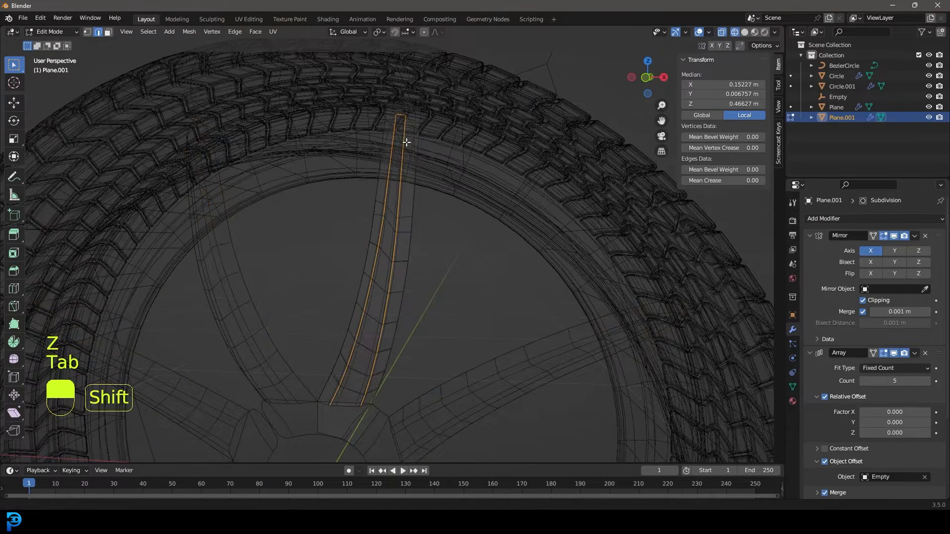
shift+middle_drag(388, 133, 381, 199)
scroll(381, 199, up, 2)
key(ctrl+r)
drag(342, 220, 349, 159)
click(347, 141)
key(z)
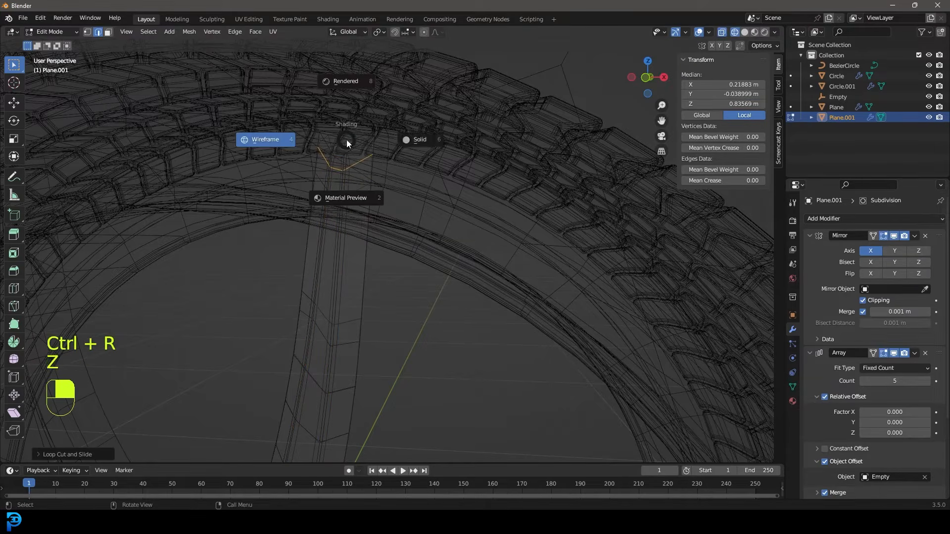
click(441, 144)
key(Tab)
Step: Enter Edit Mode on the spokes and delete the two hub faces below the spoke's inner end
key(shift+c)
middle_drag(395, 160, 388, 210)
key(KP_1)
scroll(387, 210, up, 3)
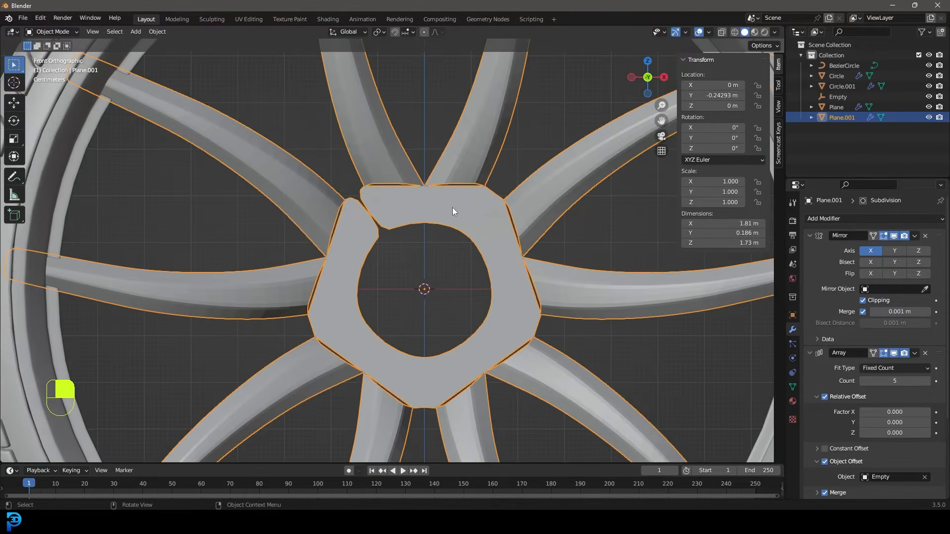
key(Tab)
shift+middle_drag(457, 229, 418, 217)
scroll(439, 246, up, 2)
scroll(439, 246, up, 2)
scroll(416, 253, up, 1)
scroll(426, 253, down, 4)
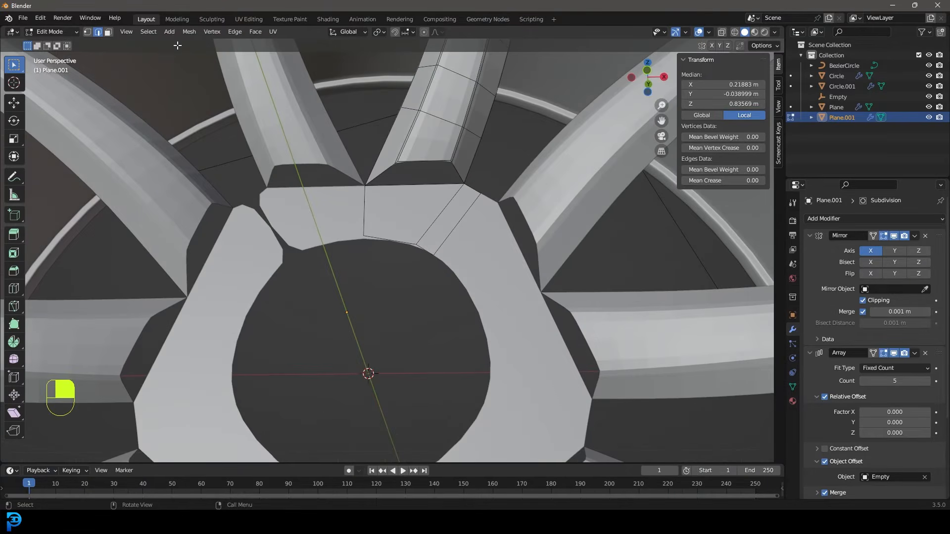
click(107, 32)
click(404, 210)
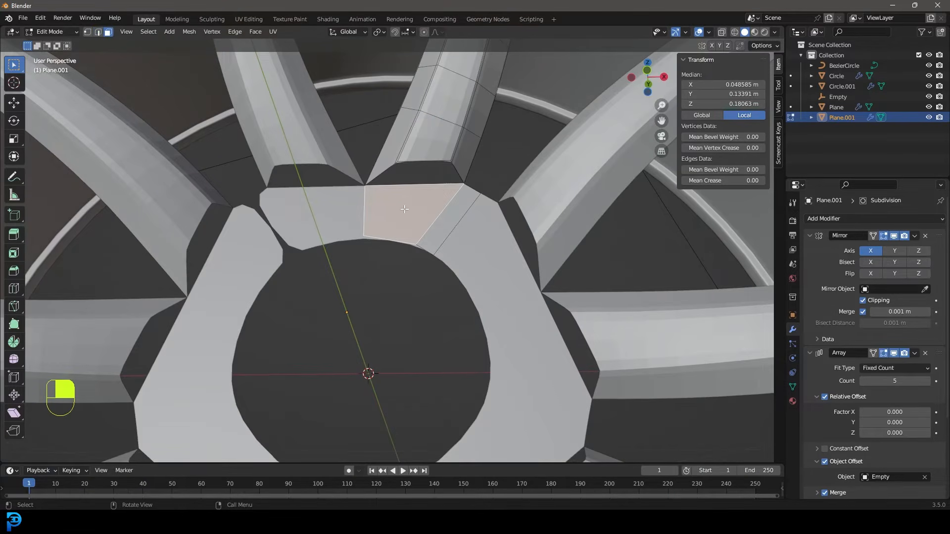
shift+click(444, 217)
key(x)
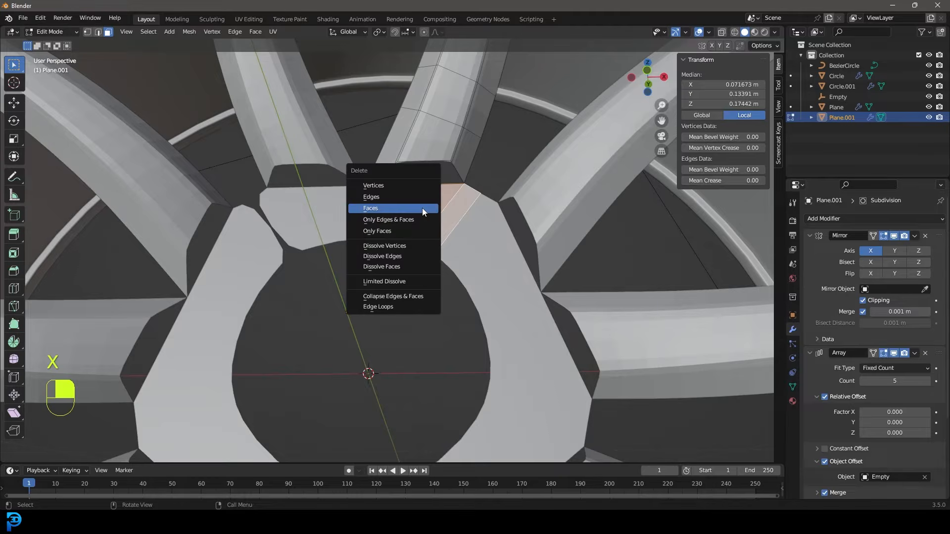
click(423, 207)
Step: Duplicate the wide edge at the spoke's inner end and place the copy just below it in front view
key(KP_1)
scroll(413, 239, up, 2)
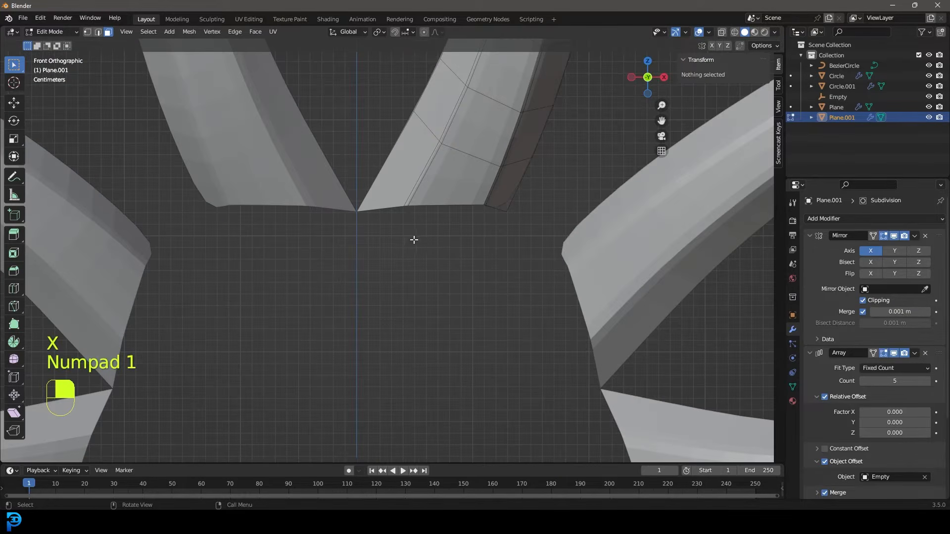
scroll(458, 188, up, 2)
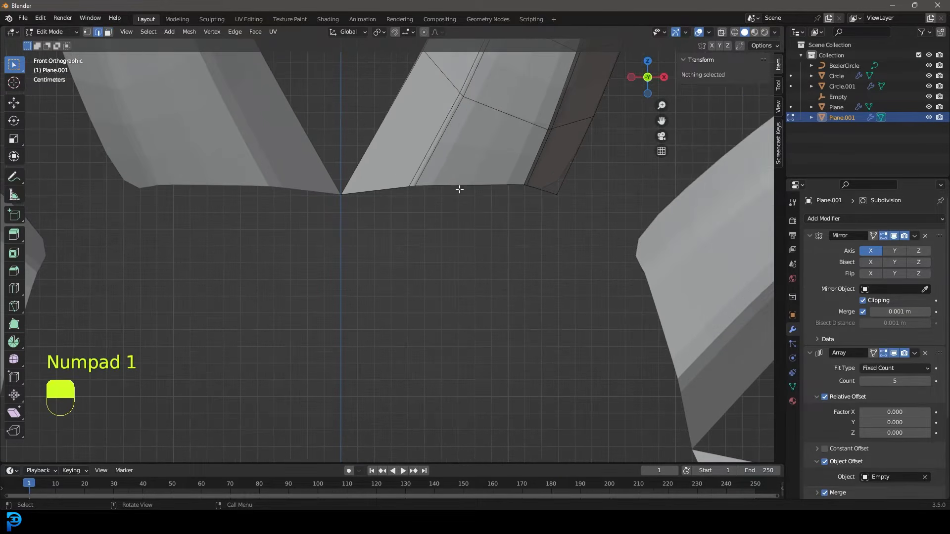
shift+click(452, 202)
middle_drag(460, 211, 419, 237)
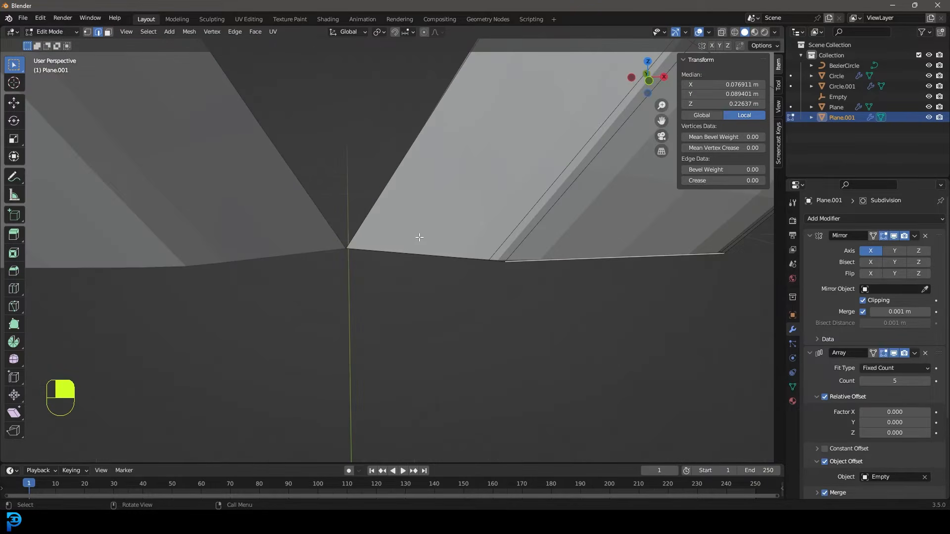
key(KP_1)
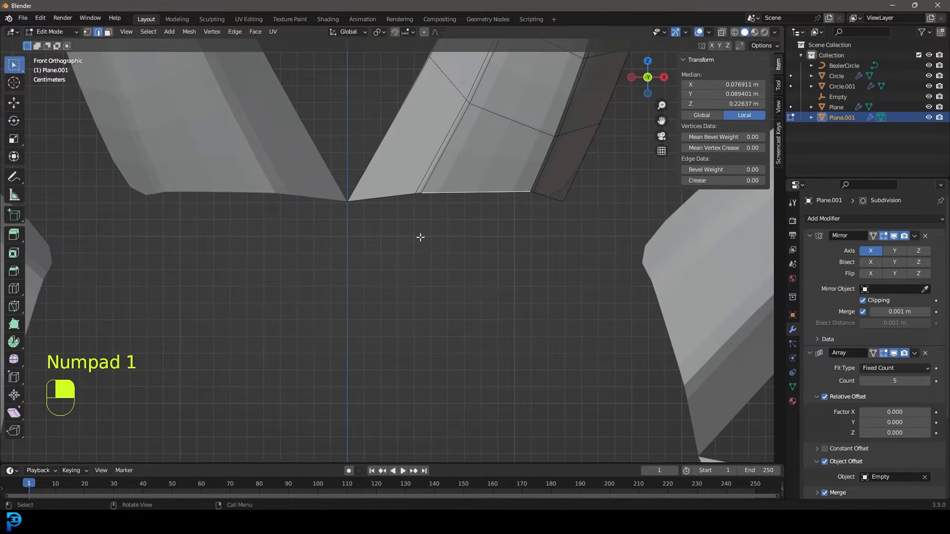
key(shift+d)
right_click(469, 244)
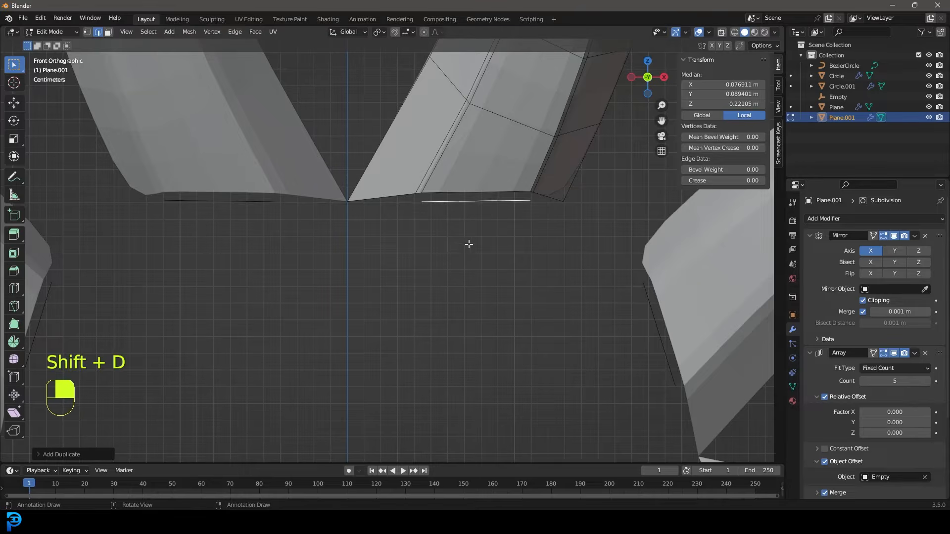
Step: Extrude the duplicated edge about 0.075 m toward the hub centre and extend the resulting face's inner side to the mirror line
key(e)
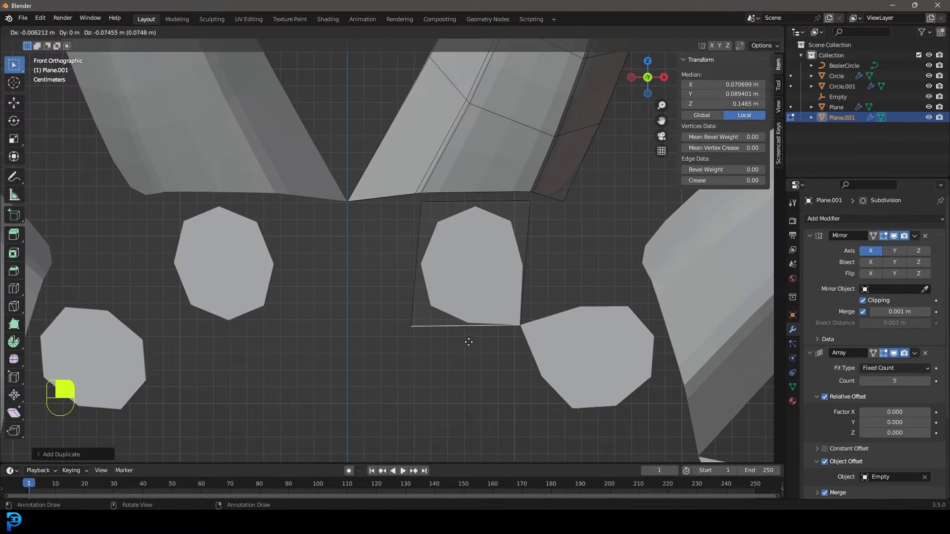
click(473, 340)
shift+middle_drag(424, 239, 468, 258)
key(e)
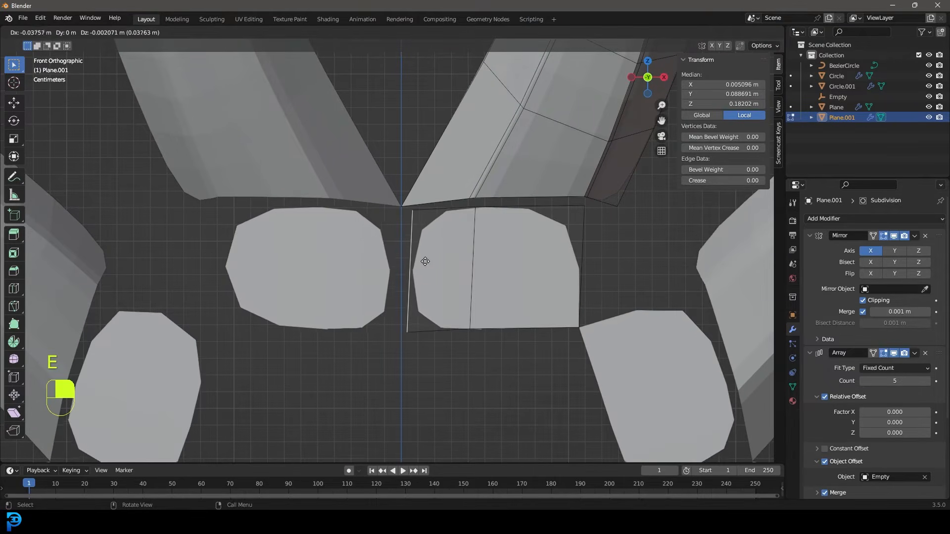
click(410, 261)
shift+middle_drag(407, 253, 420, 251)
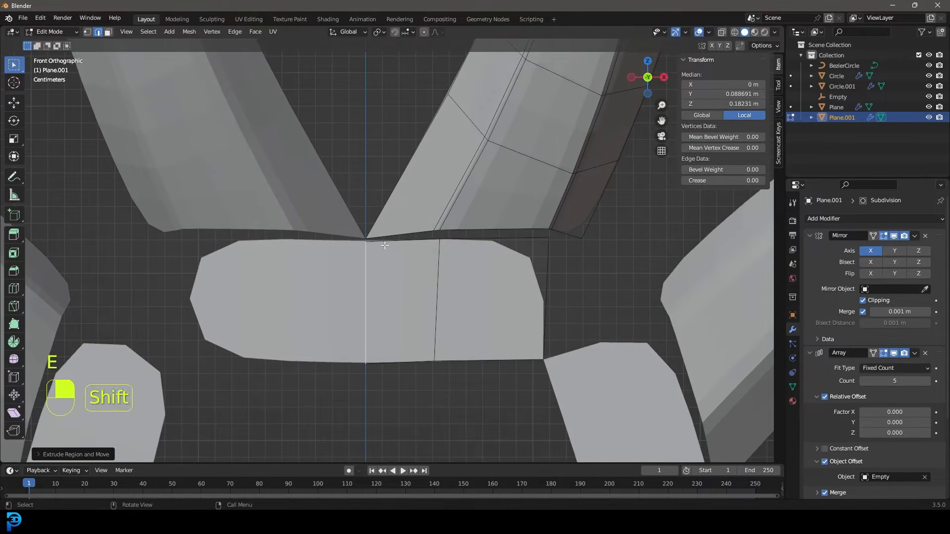
Step: Add a vertical loop cut to the inner face of the hub plate and slide it close to its outer edge
scroll(412, 264, up, 3)
key(ctrl+r)
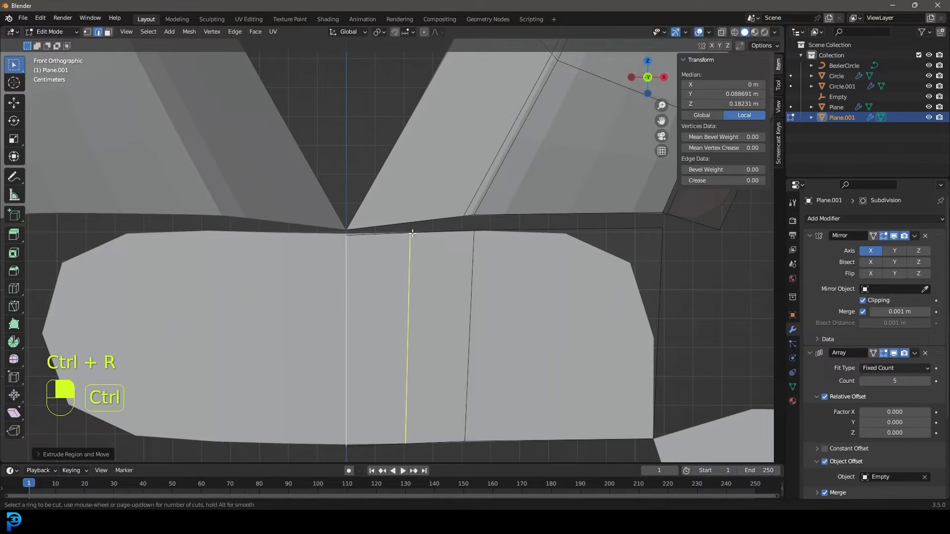
click(410, 237)
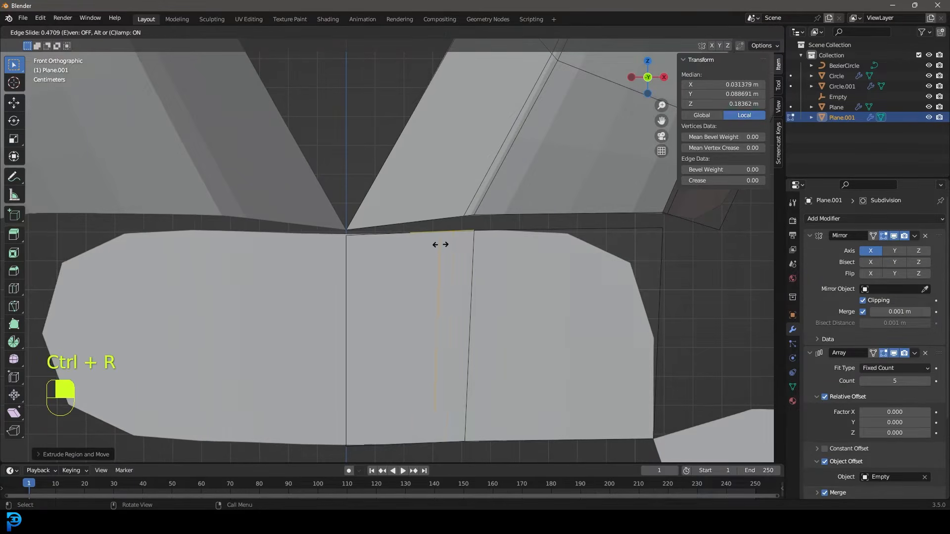
click(460, 246)
Step: Fill a face between the spoke's inner end edge beside the mirror line and the matching upper edge of the hub plate
scroll(435, 246, up, 3)
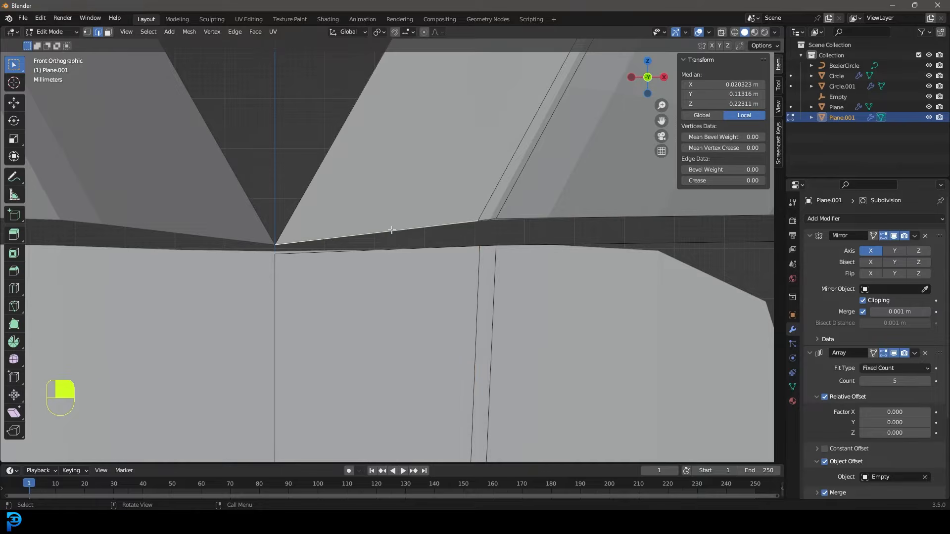
shift+click(395, 248)
scroll(399, 257, down, 3)
middle_drag(415, 268, 449, 248)
scroll(415, 253, down, 8)
scroll(417, 221, up, 6)
key(g)
key(f)
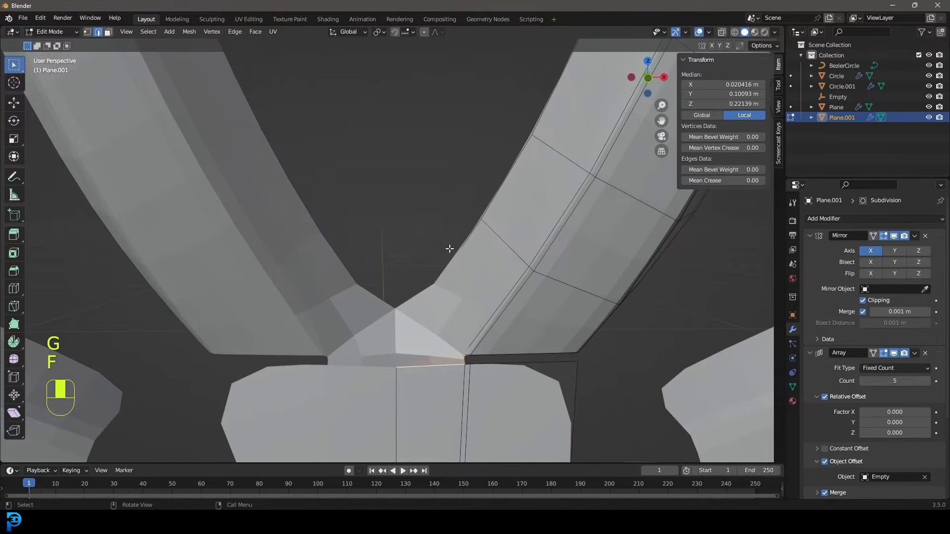
Step: Using wireframe shading, fill the narrow gap between the spoke and the hub plate beside the new loop cut
scroll(445, 302, down, 4)
middle_drag(445, 302, 297, 344)
scroll(337, 300, up, 4)
scroll(337, 300, up, 5)
click(408, 383)
shift+click(411, 371)
key(z)
click(377, 373)
shift+middle_drag(432, 375, 403, 300)
scroll(404, 300, up, 4)
key(f)
Step: Fill the wide gap between the spoke's inner end and the hub plate, and return to solid shading in front view
click(381, 231)
shift+click(389, 254)
key(f)
key(z)
click(481, 250)
scroll(460, 253, down, 10)
middle_drag(429, 258, 448, 259)
key(KP_1)
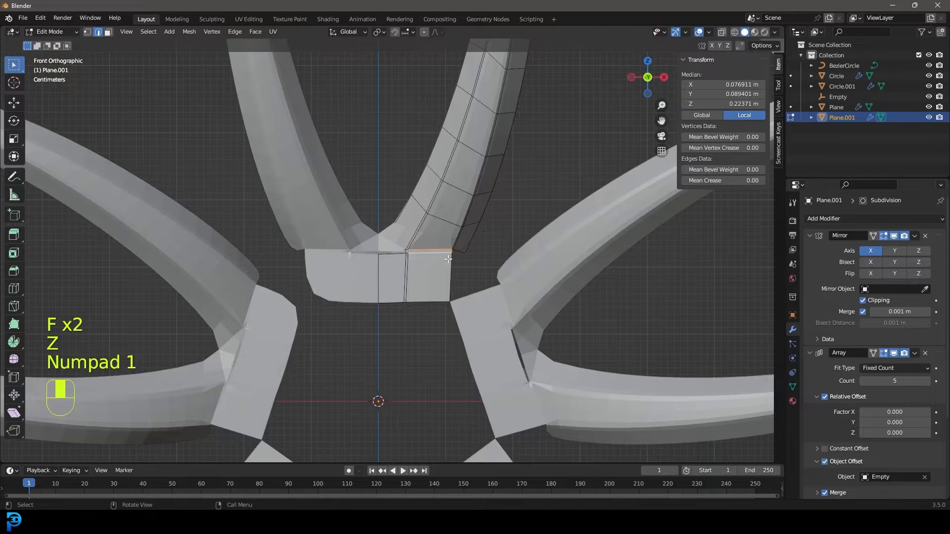
Step: Move the hub plate's lower edges near the mirror line downward to give the plate a rounded lower outline
scroll(409, 253, up, 4)
scroll(368, 202, up, 2)
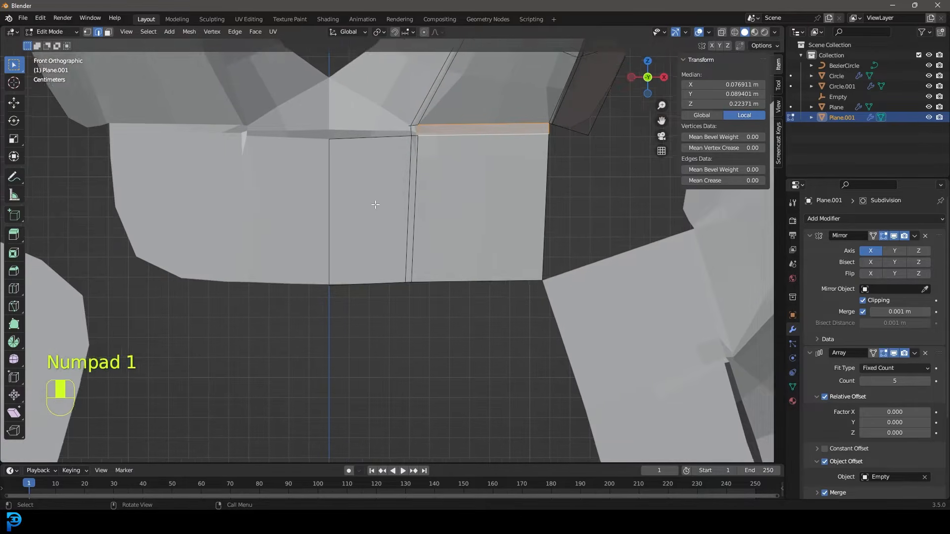
shift+middle_drag(375, 203, 390, 223)
click(379, 307)
scroll(381, 307, down, 3)
click(434, 280)
scroll(435, 297, up, 3)
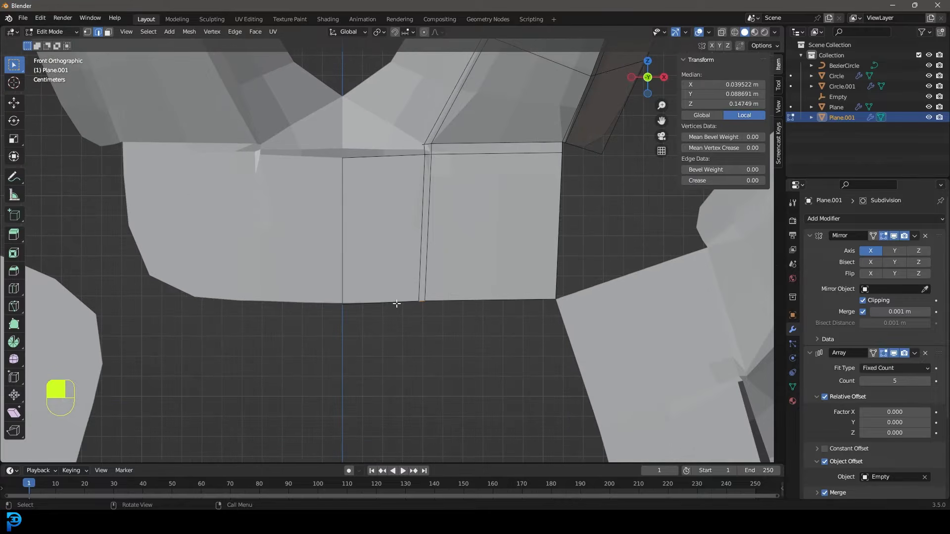
key(g)
middle_drag(422, 326, 423, 361)
click(420, 346)
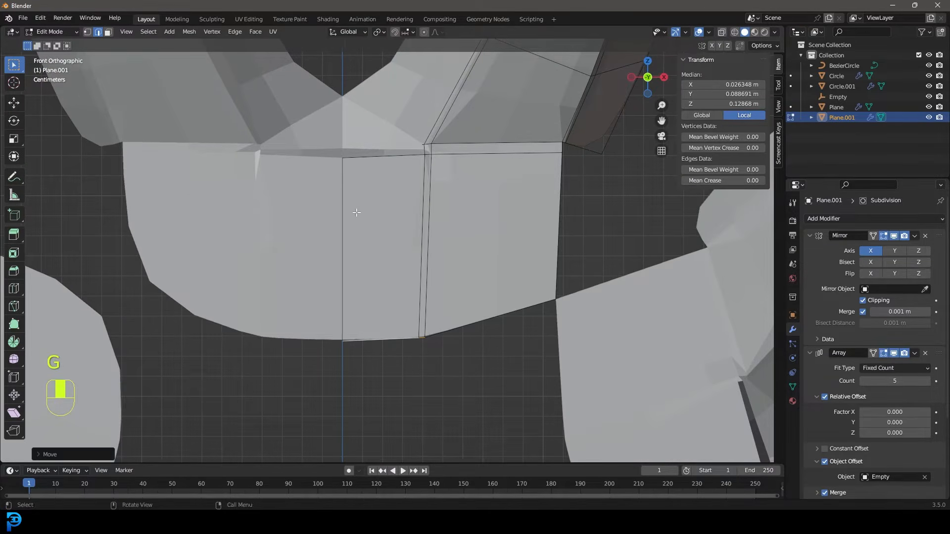
scroll(354, 214, up, 1)
key(k)
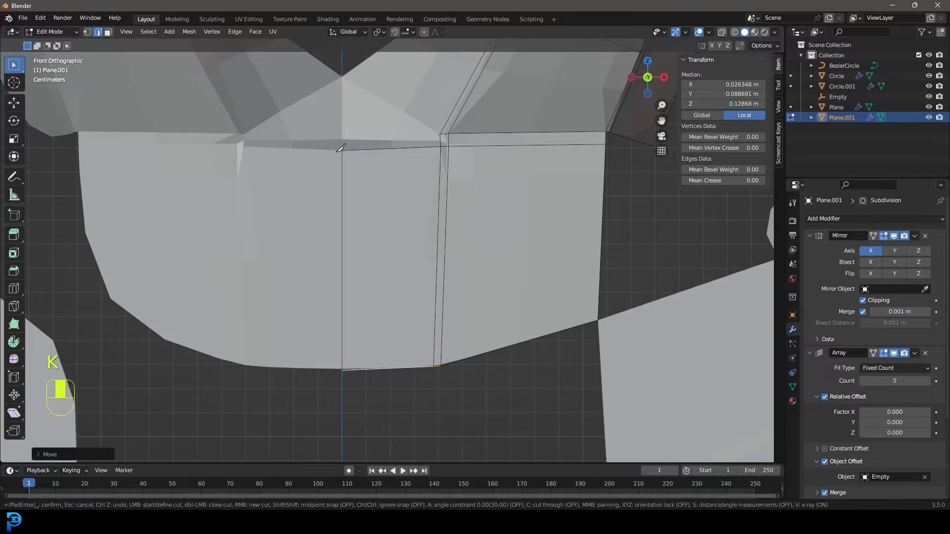
key(Escape)
Step: Switch to vertex selection and knife a V-shaped cut between the upper corners of the hub plate's inner face
key(z)
click(321, 152)
shift+middle_drag(362, 155, 368, 175)
scroll(349, 169, up, 2)
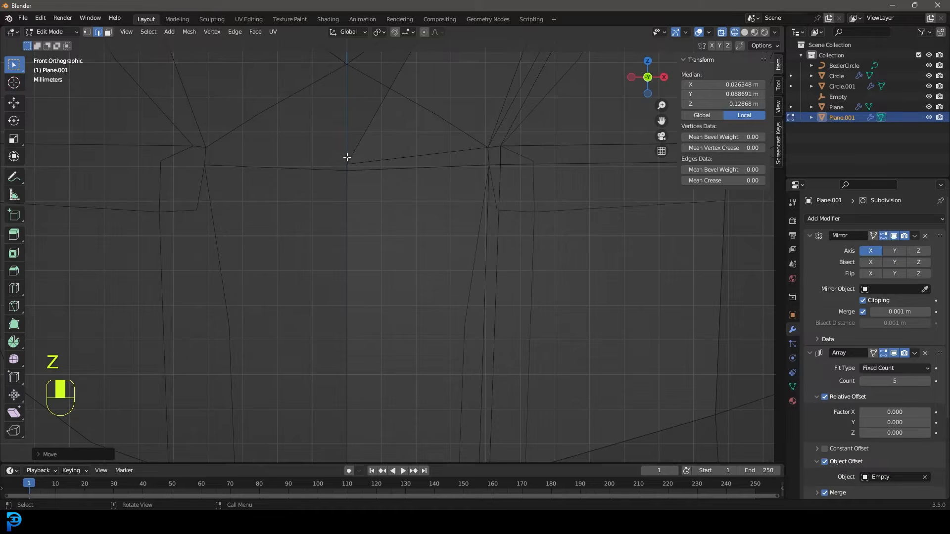
click(88, 32)
shift+middle_drag(335, 167, 354, 182)
key(z)
click(398, 180)
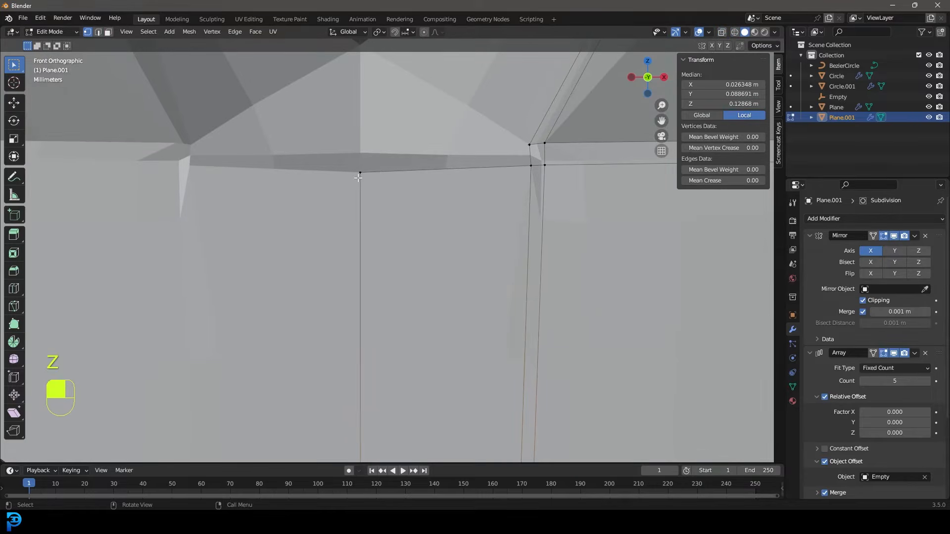
scroll(358, 178, down, 2)
key(k)
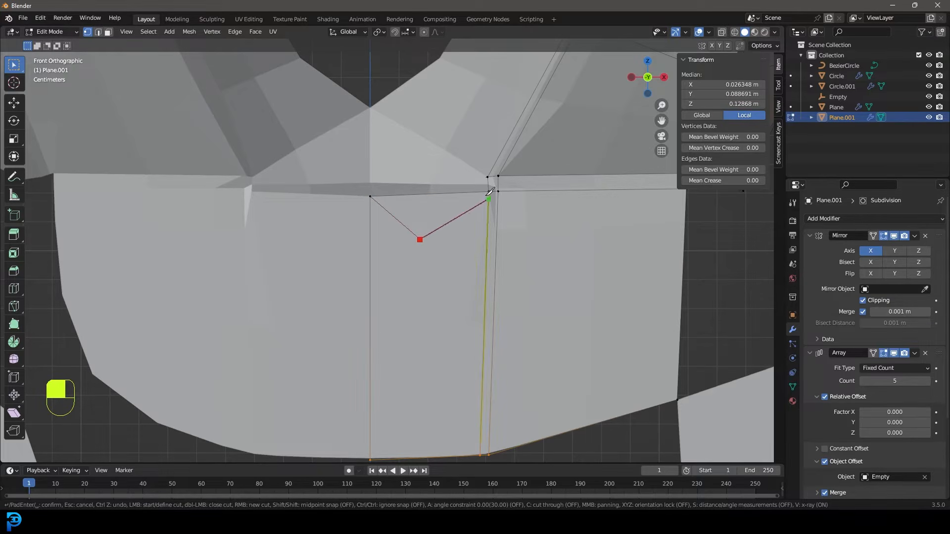
key(Return)
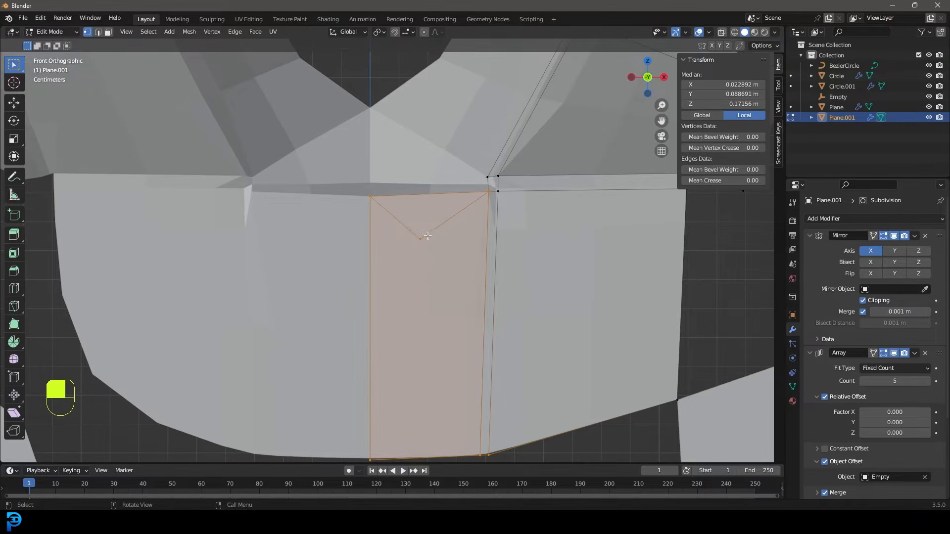
Step: Knife cuts from the V's point down to the face's lower outer corner, and from the lower bend to the mirror line
key(k)
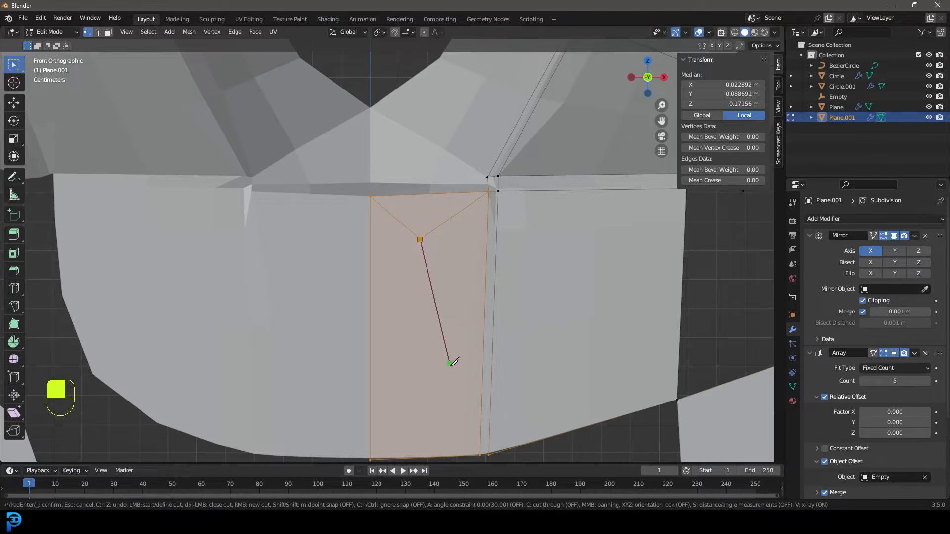
click(480, 455)
key(Return)
shift+middle_drag(462, 398, 473, 325)
key(k)
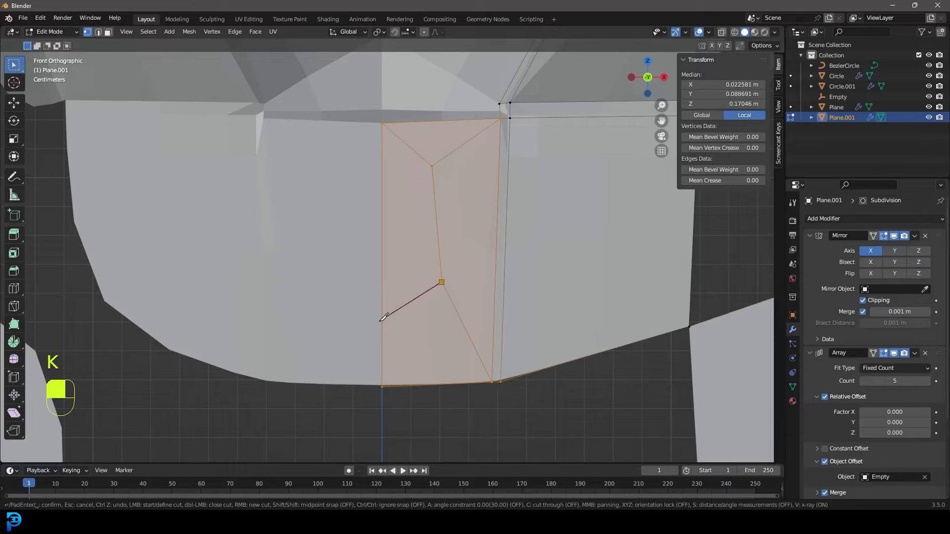
click(402, 317)
key(Return)
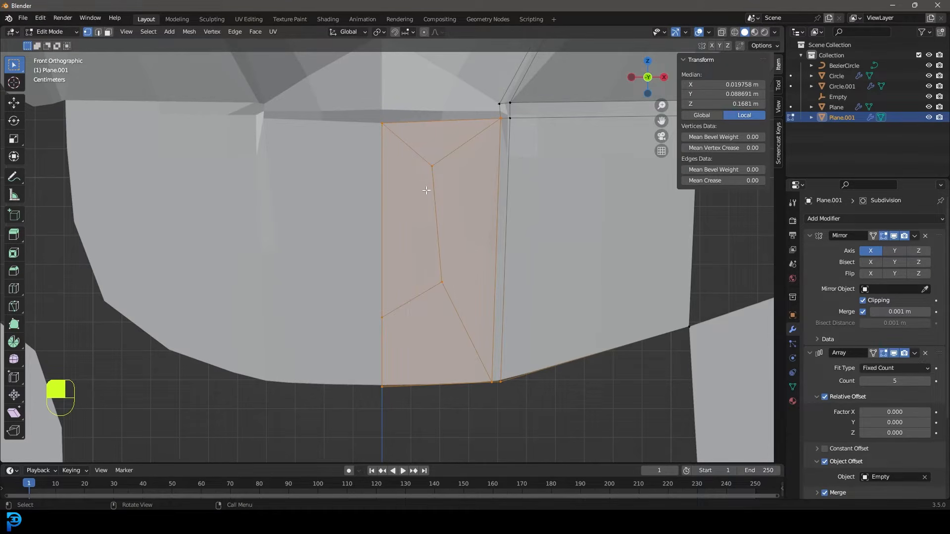
Step: Extrude the face enclosed by the cuts, scale it inward, and delete it to open a bolt hole in the hub plate
scroll(415, 162, down, 2)
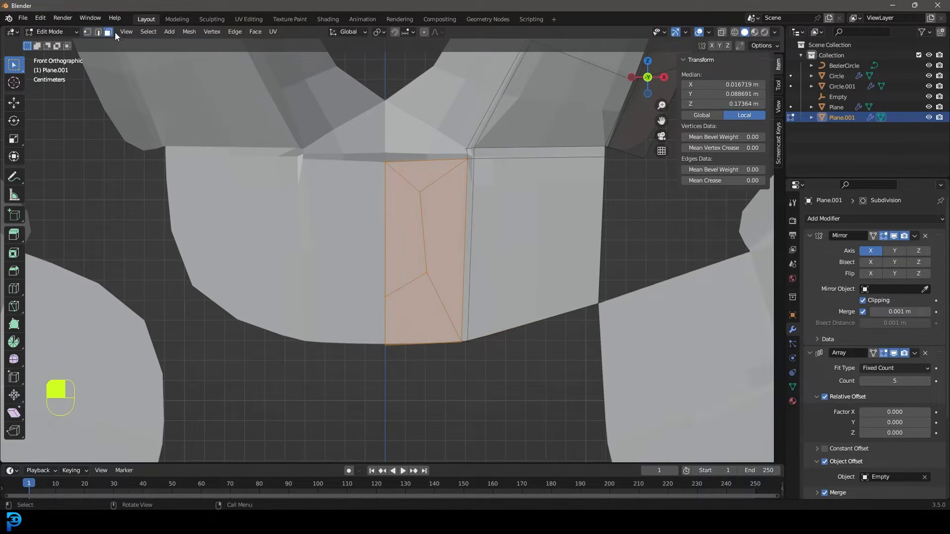
click(403, 231)
scroll(434, 233, up, 3)
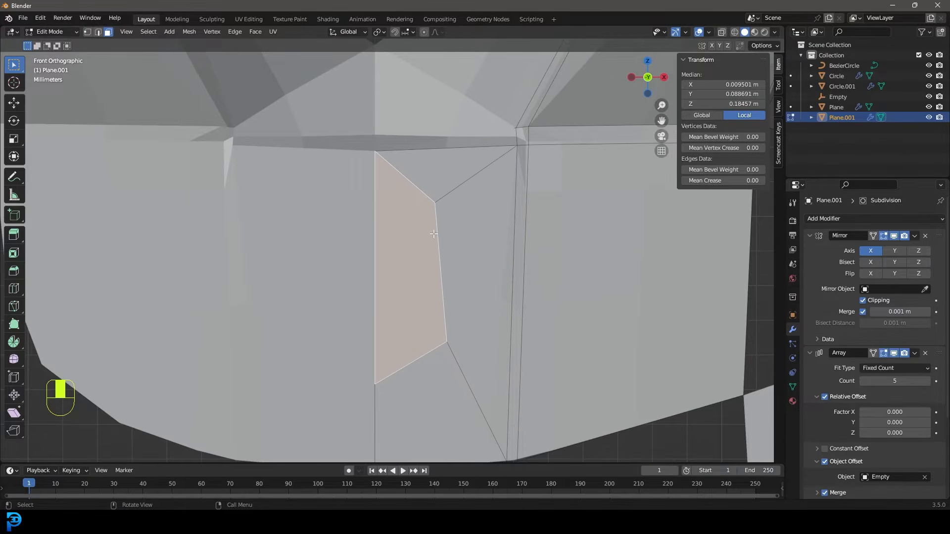
key(e)
key(s)
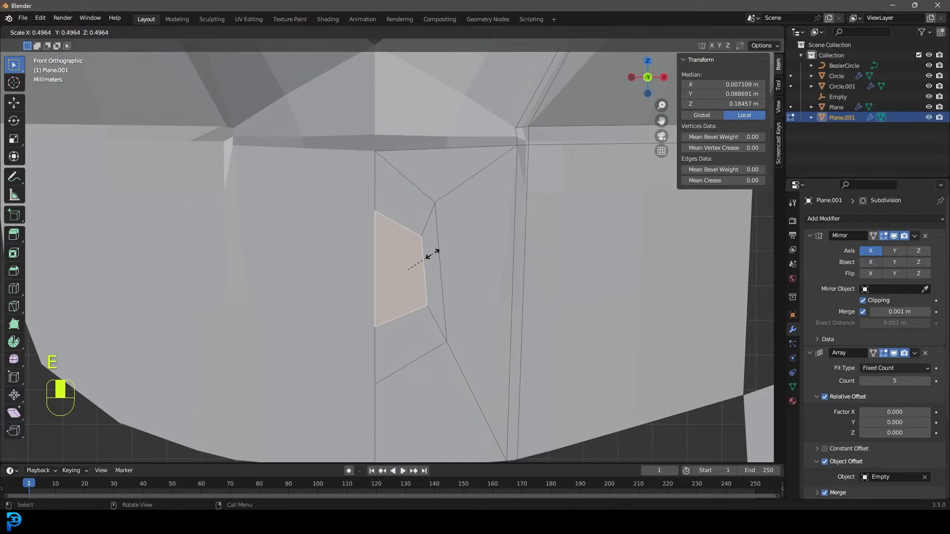
click(434, 256)
key(x)
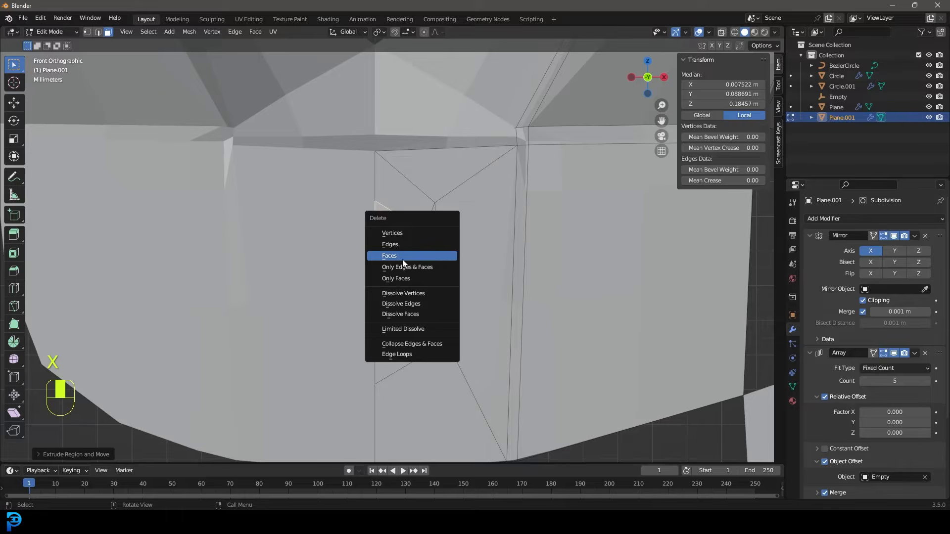
click(402, 257)
scroll(466, 258, down, 6)
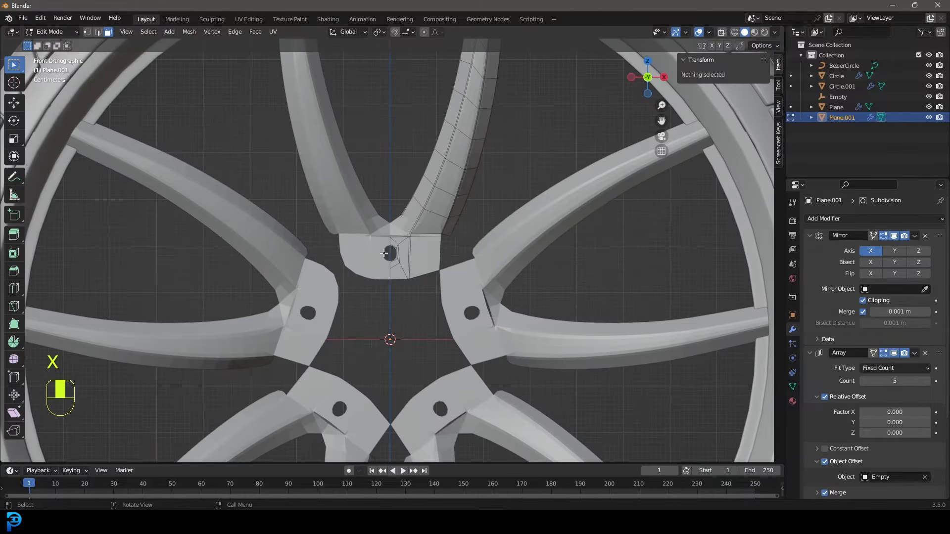
Step: Switch to edge selection and move the lower edges bordering the bolt hole straight down along Z
scroll(410, 251, up, 6)
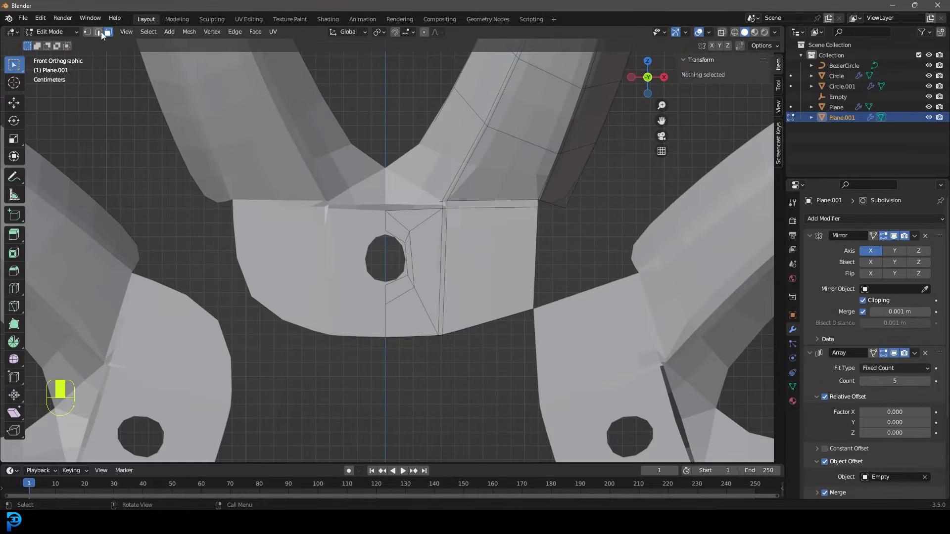
click(98, 33)
scroll(412, 326, up, 1)
click(397, 297)
shift+click(399, 306)
key(g)
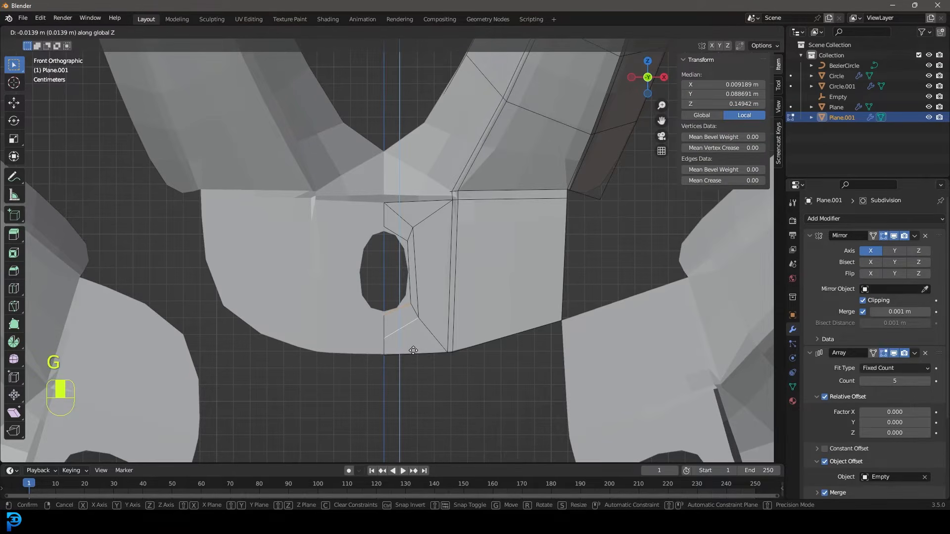
click(416, 325)
Step: Move the bolt hole's side edges outward from the mirror line to widen the hole
click(418, 273)
key(g)
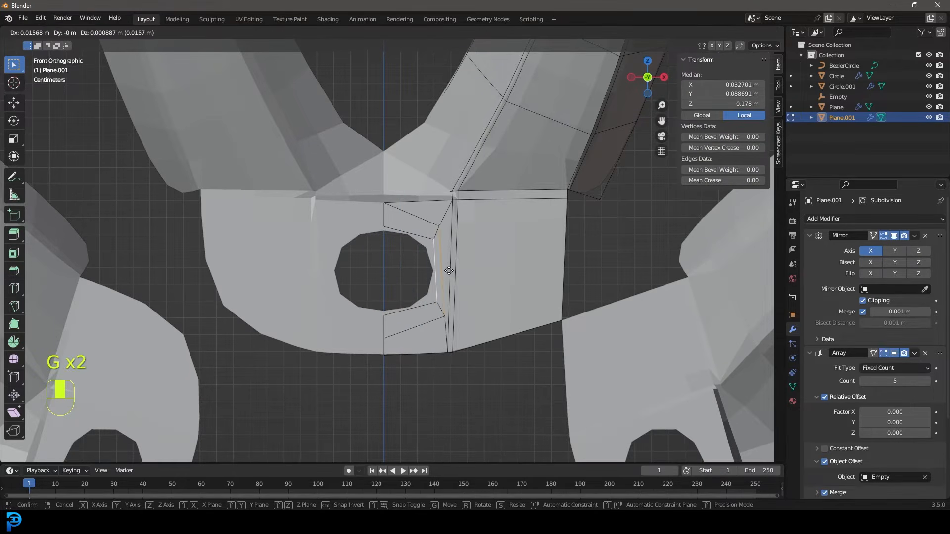
click(443, 271)
scroll(412, 292, down, 6)
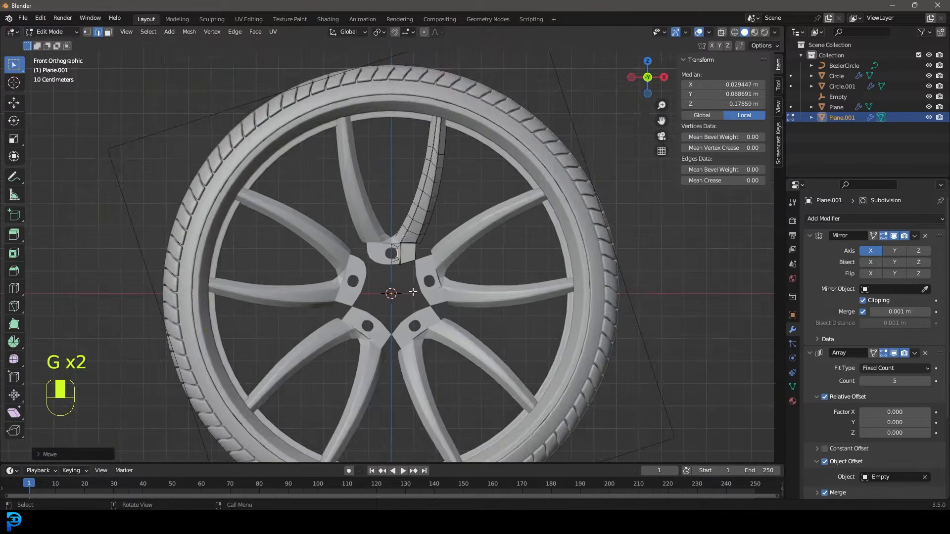
Step: Select the strip of geometry below the bolt hole and move it down along Z to lengthen the hole and plate
scroll(413, 292, up, 8)
drag(429, 317, 383, 261)
scroll(424, 310, up, 1)
key(g)
key(z)
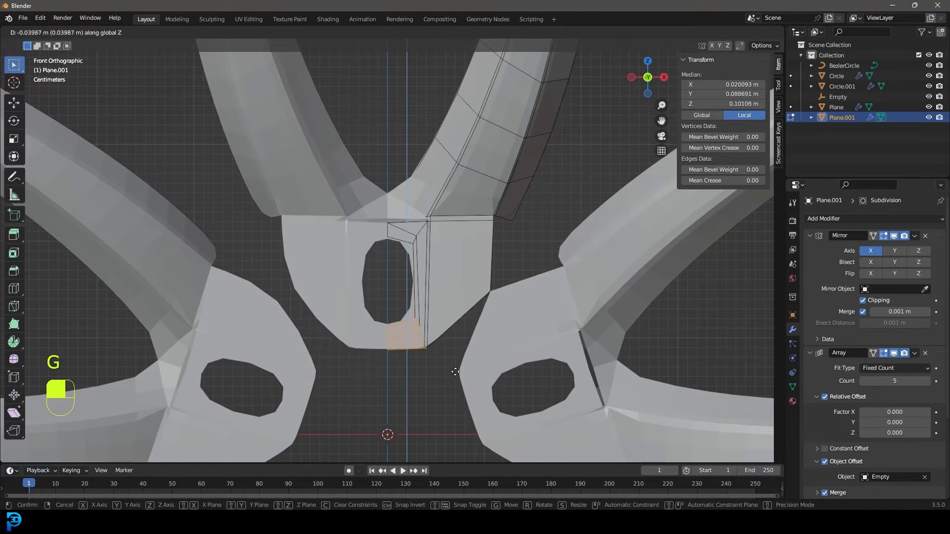
click(459, 301)
Step: Add a centred loop cut running from the bolt hole's side to the plate's outer edge
scroll(459, 300, up, 4)
key(ctrl+r)
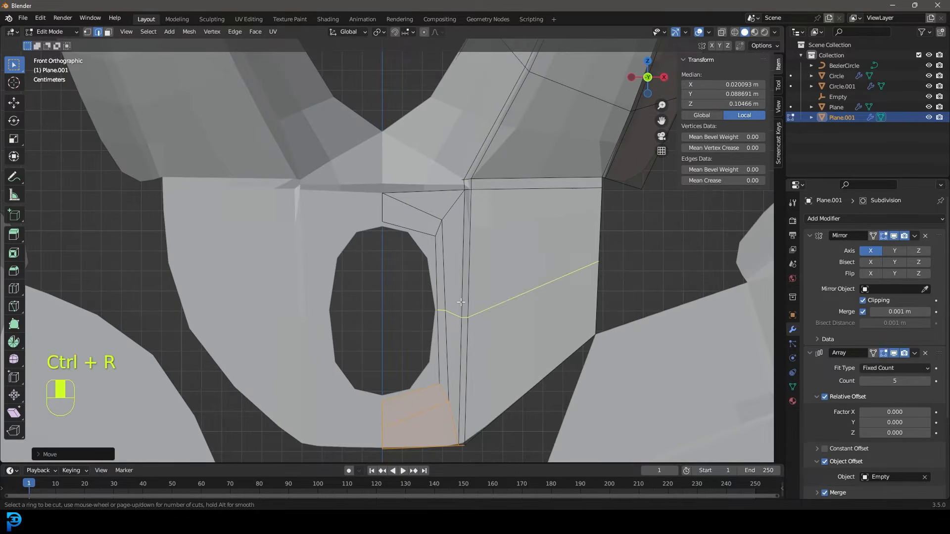
click(461, 301)
right_click(451, 316)
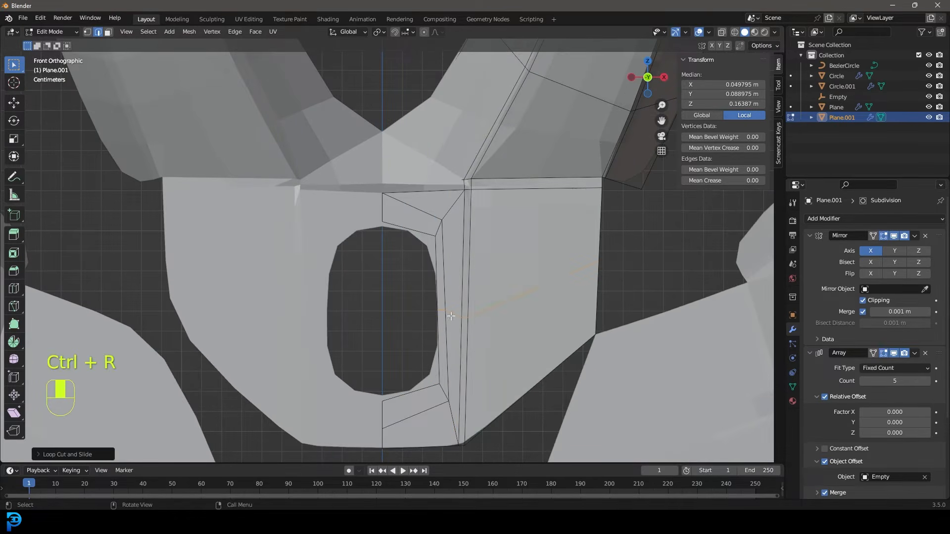
Step: Switch to vertex selection and move the new loop's vertices beside the bolt hole outward, adjusting the rim vertex to round the hole
click(86, 31)
drag(419, 287, 495, 298)
key(g)
click(538, 329)
key(g)
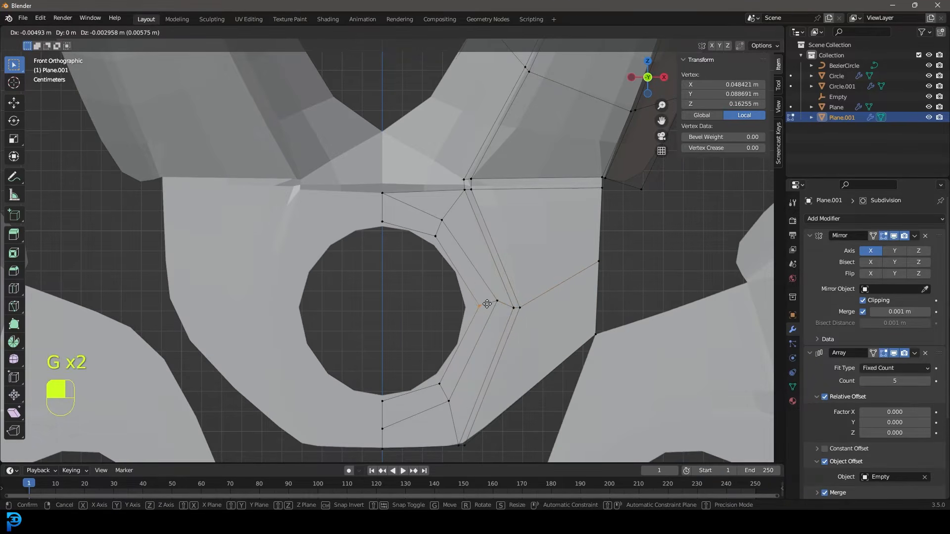
click(483, 304)
Step: Add a loop cut across the upper side of the bolt hole and move its vertices outward to follow the curve
key(ctrl+r)
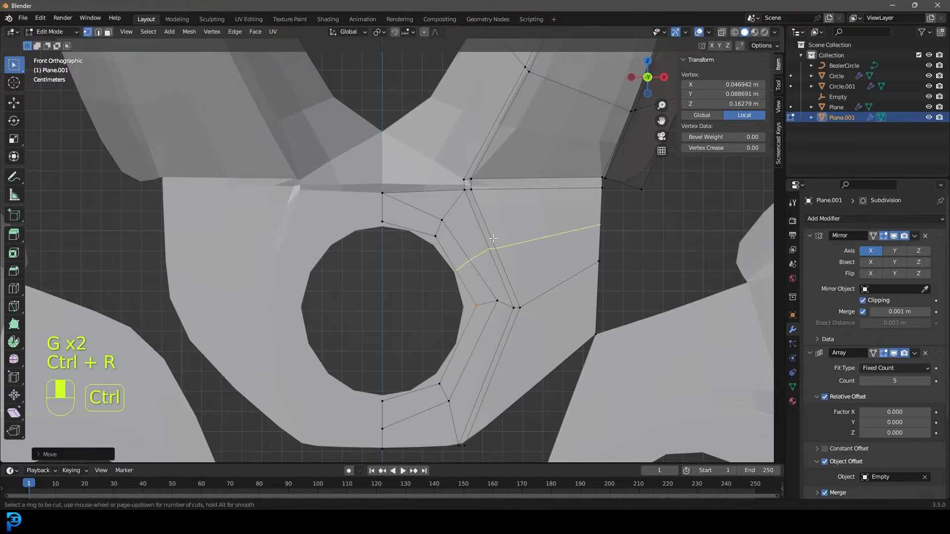
click(455, 275)
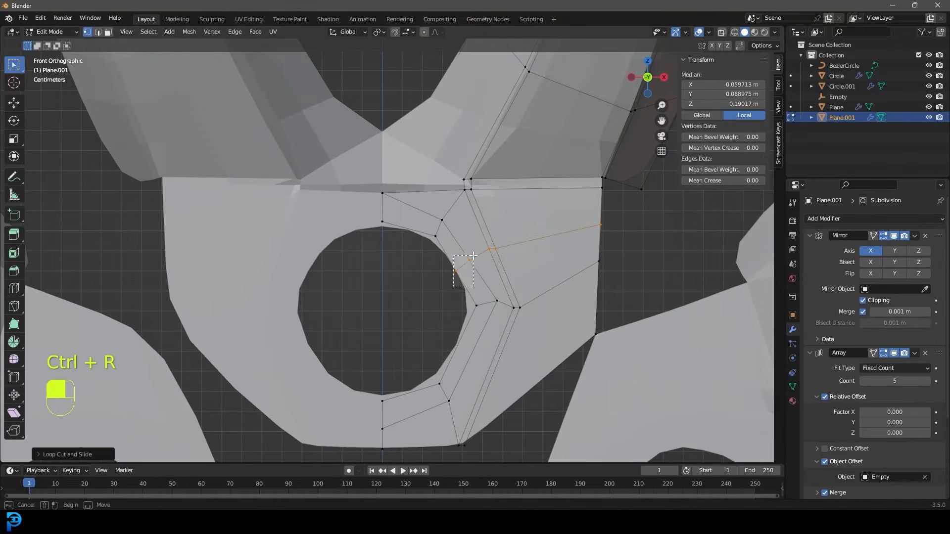
key(g)
click(484, 255)
key(g)
click(503, 306)
Step: Add a loop cut across the lower side of the bolt hole and move its vertices outward to round the rim
shift+middle_drag(498, 370, 457, 279)
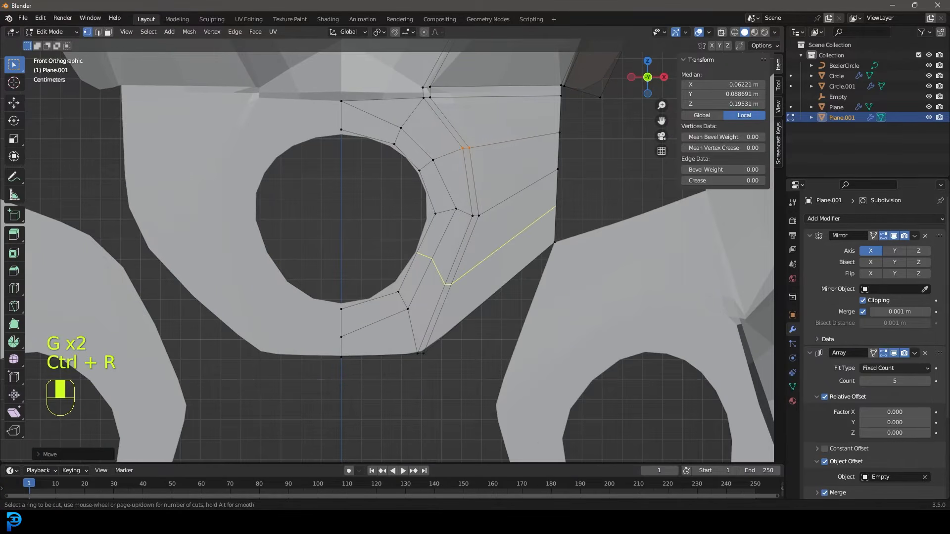
click(411, 247)
key(g)
click(455, 259)
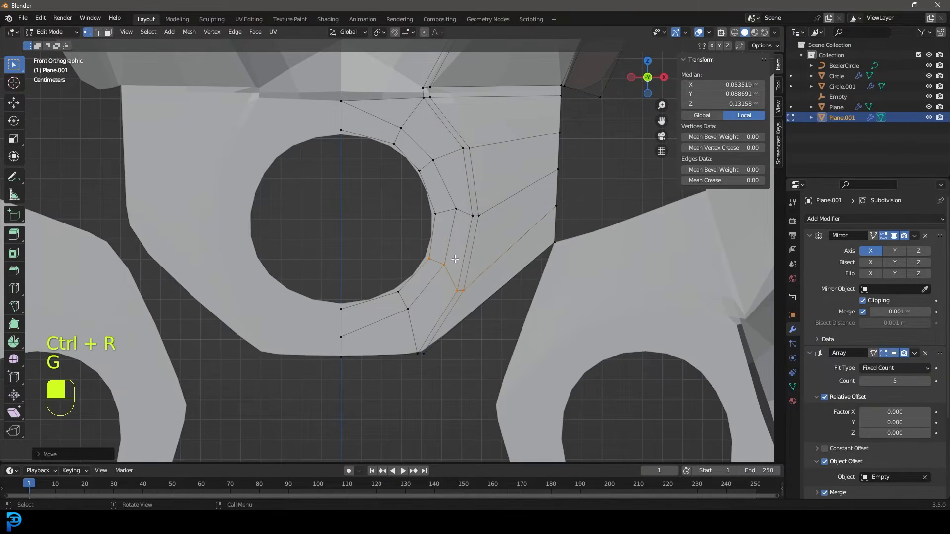
Step: Adjust the vertices at the hole's lower bend and lower the mirror-line vertices beneath the hole along Z
key(g)
click(399, 301)
drag(353, 383, 327, 299)
key(g)
key(z)
click(358, 340)
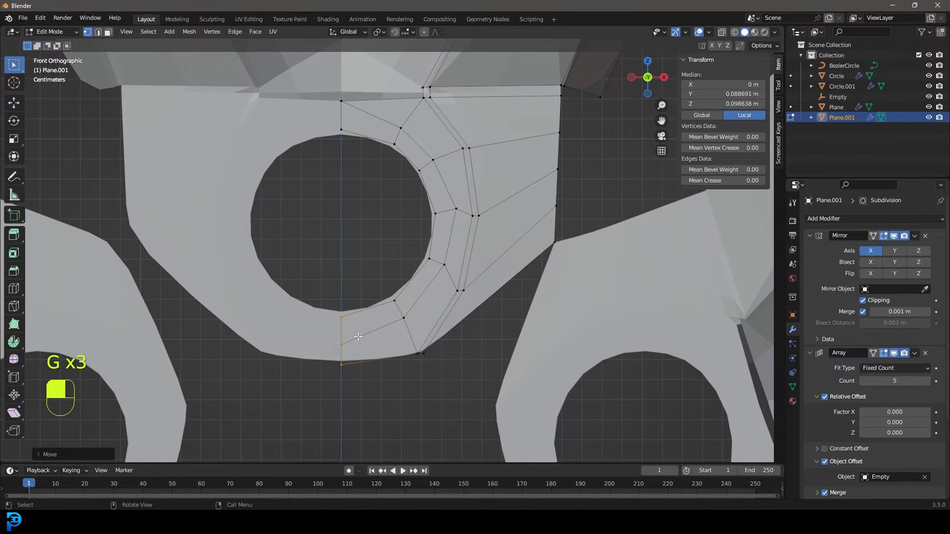
Step: Select the plate's outer side vertices above its lower corner and extrude them toward the neighbouring plate
scroll(357, 340, down, 7)
scroll(373, 347, down, 4)
scroll(374, 347, up, 4)
scroll(373, 346, up, 6)
shift+middle_drag(373, 346, 404, 244)
drag(396, 228, 367, 258)
shift+middle_drag(370, 250, 378, 271)
shift+middle_drag(426, 149, 414, 179)
scroll(413, 179, up, 1)
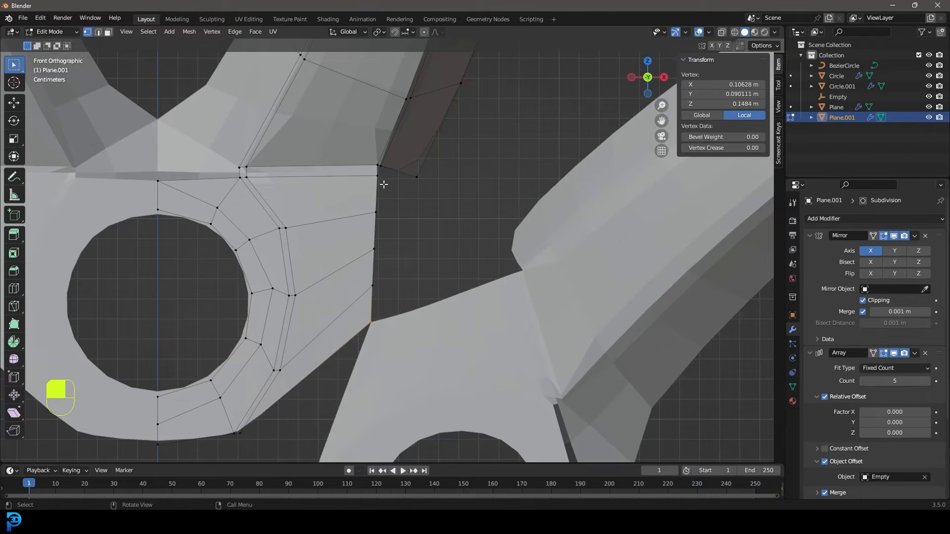
shift+click(377, 212)
shift+click(375, 250)
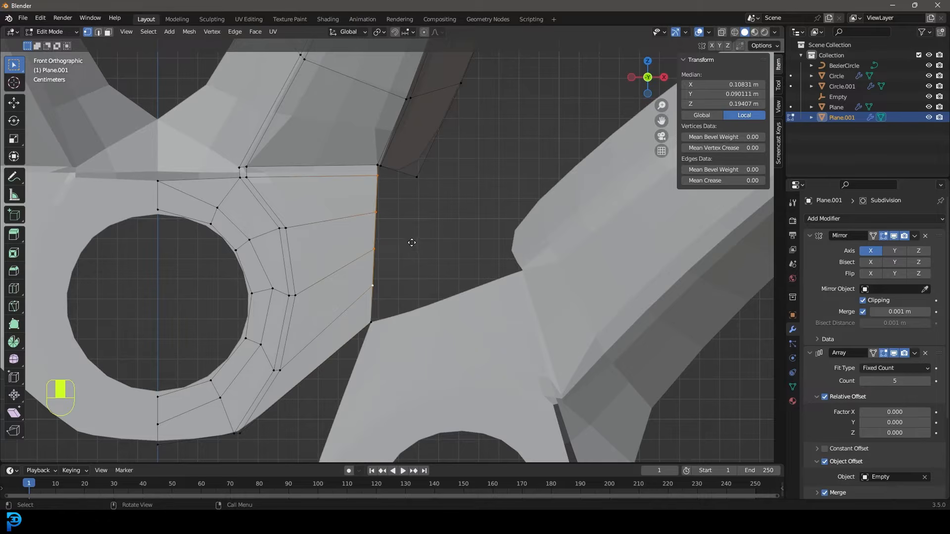
key(e)
click(502, 255)
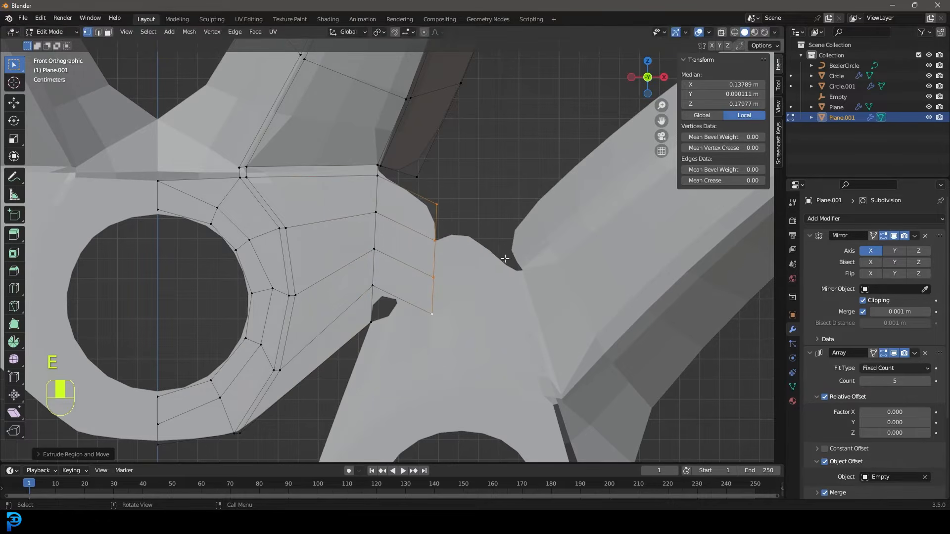
Step: Rotate the extruded edge about 43° to angle it along the boundary with the neighbouring plate
key(r)
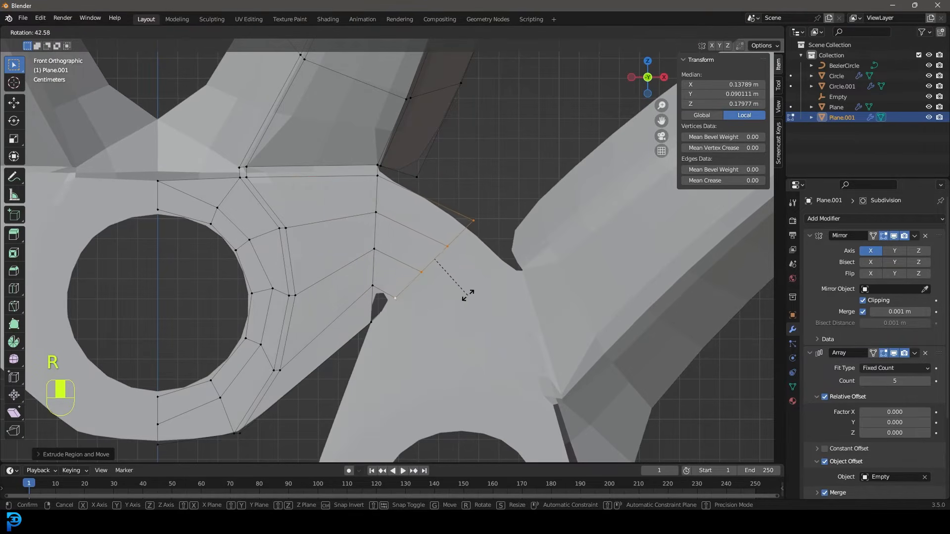
click(468, 294)
scroll(396, 287, down, 3)
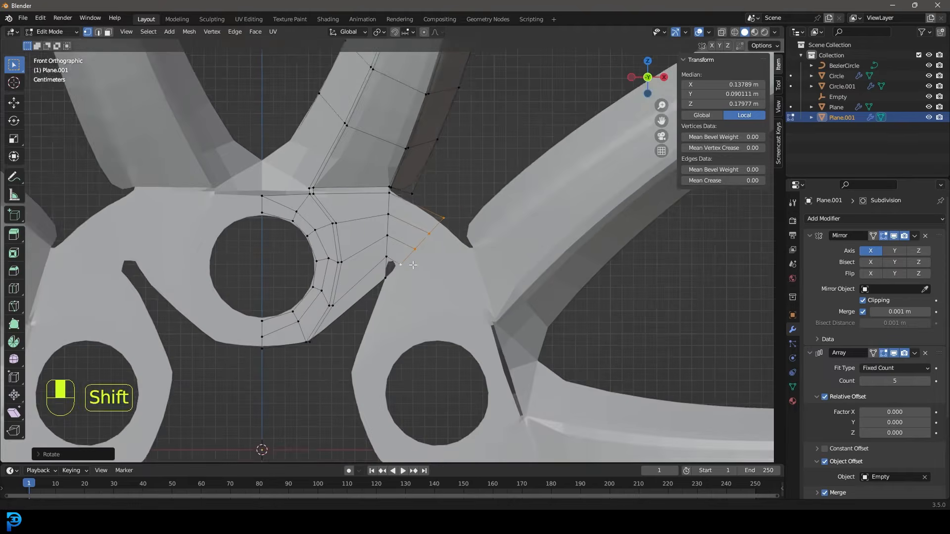
Step: Move the plate's lower outer corner vertex up and inward, away from the neighbouring plate
scroll(394, 287, up, 7)
click(367, 289)
key(g)
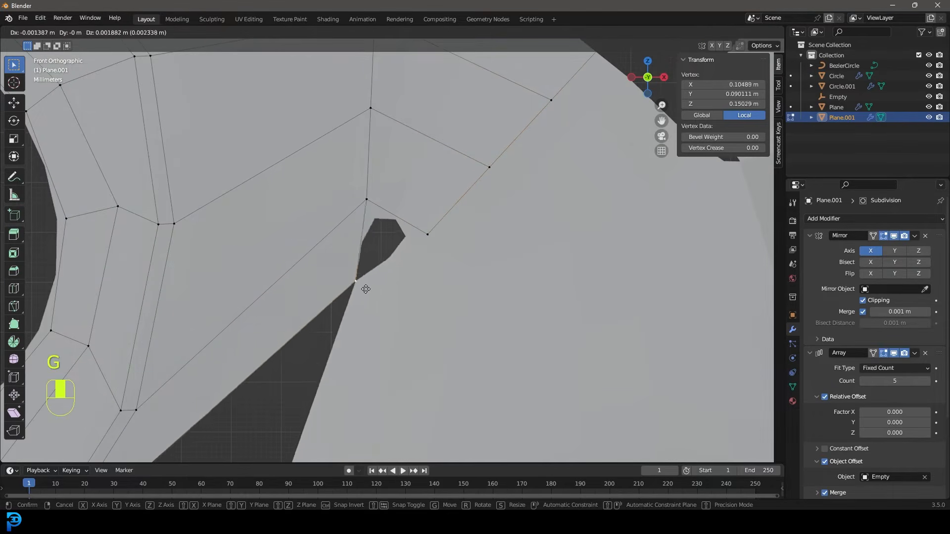
click(360, 286)
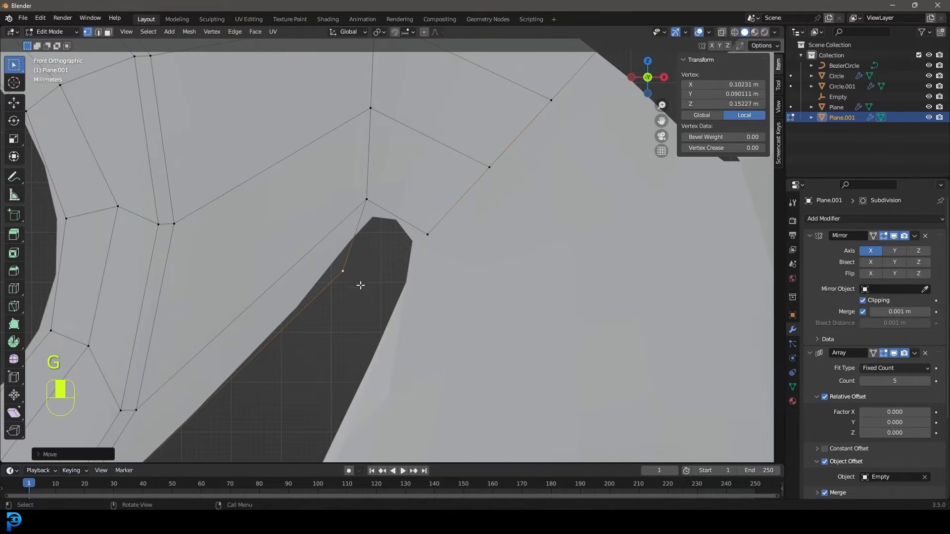
Step: Extrude the corner vertex toward the neighbouring plate and fill a face between it, the corner and the two vertices above
key(e)
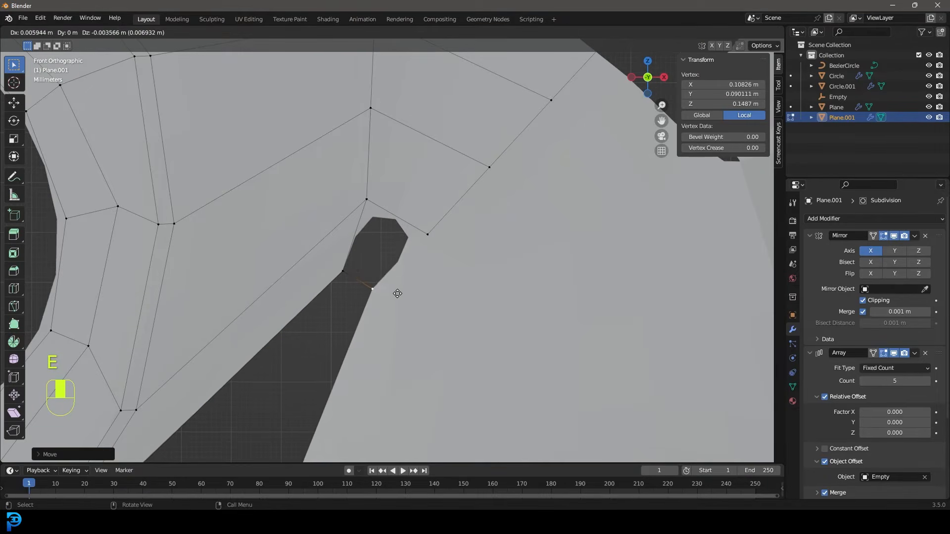
click(401, 295)
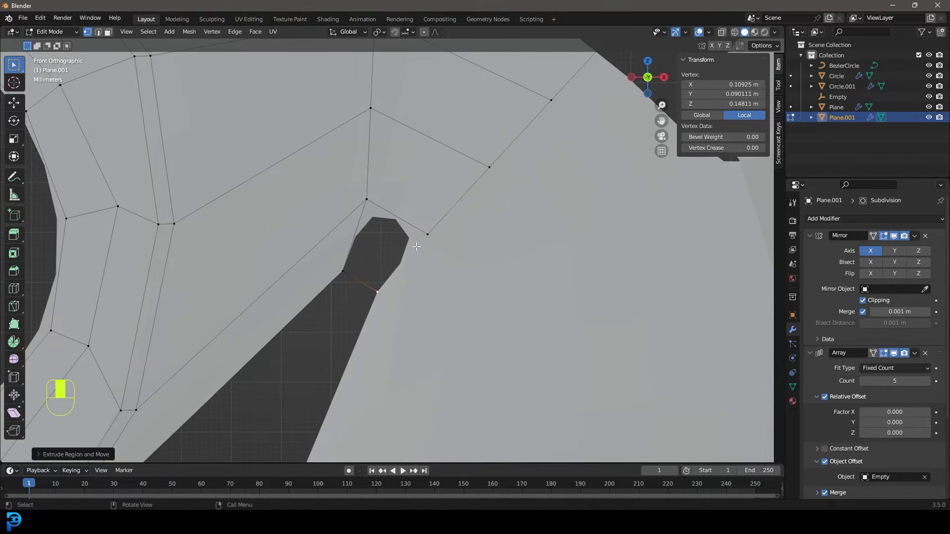
shift+click(428, 233)
shift+click(367, 199)
shift+click(343, 271)
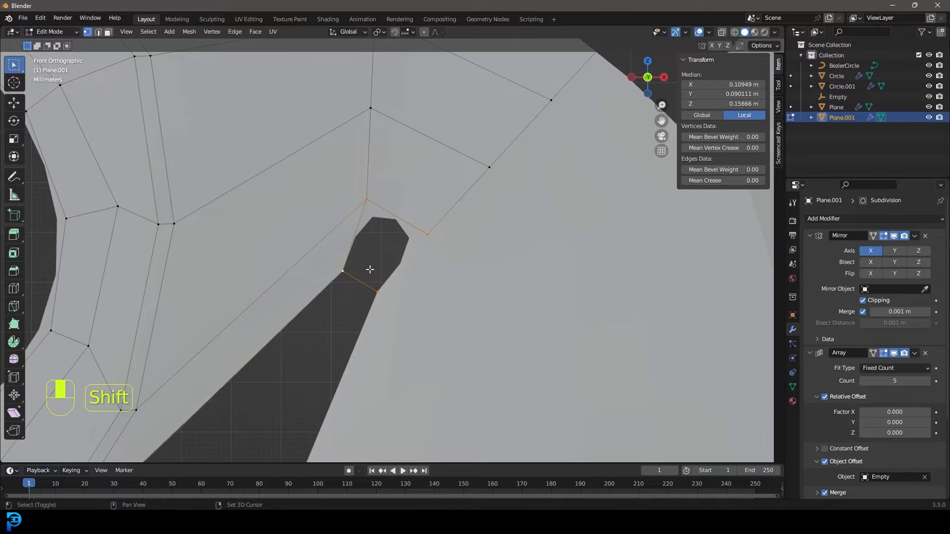
key(f)
scroll(394, 265, down, 6)
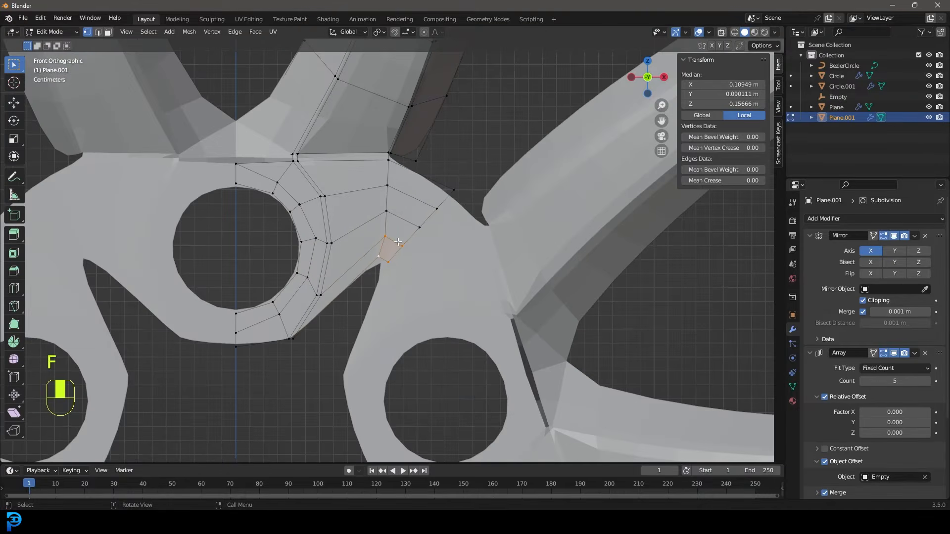
Step: Extrude the outer vertex at the plate's lower bend down toward the neighbouring plate
scroll(398, 242, down, 2)
shift+middle_drag(359, 286, 396, 241)
scroll(364, 278, up, 3)
scroll(350, 292, up, 2)
click(317, 297)
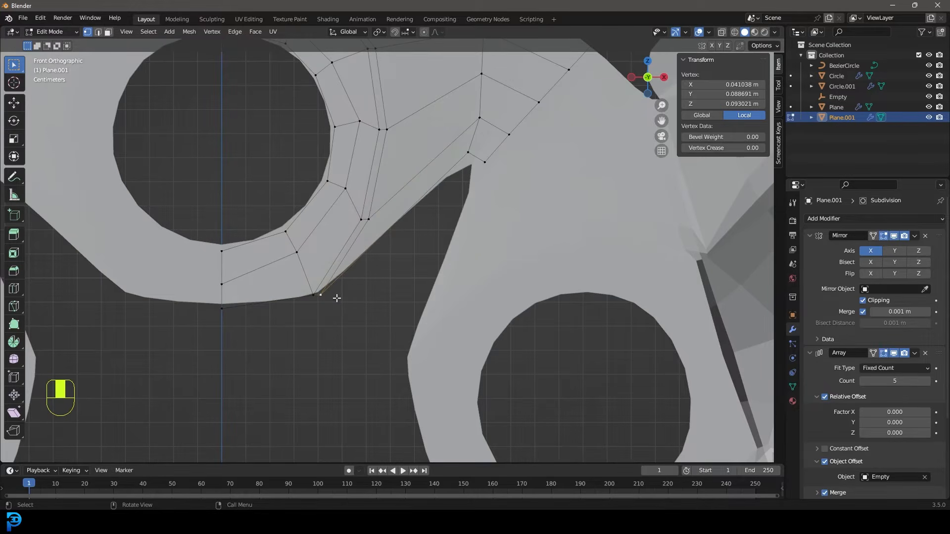
key(e)
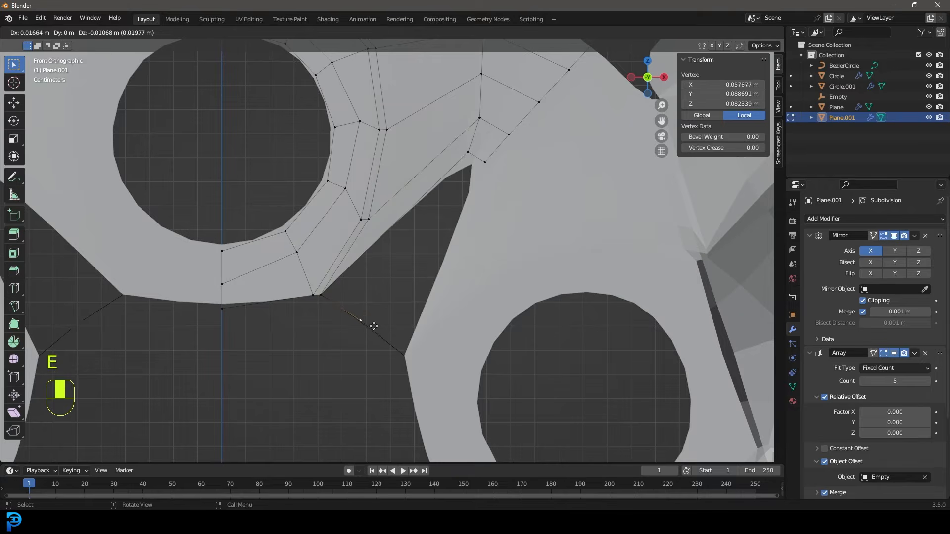
click(373, 326)
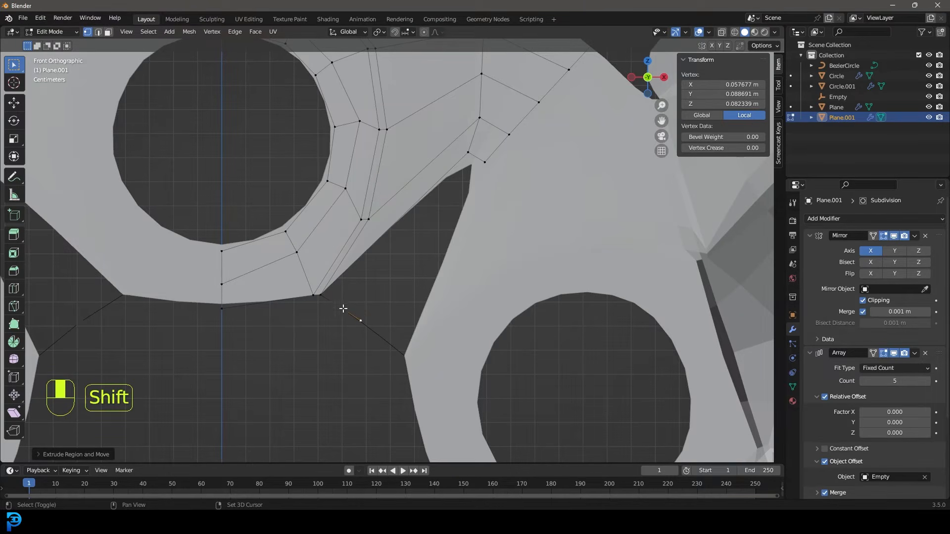
Step: Fill a face between the lower extruded edge and the small corner face to close the gap between plates, and clear the selection
shift+click(321, 294)
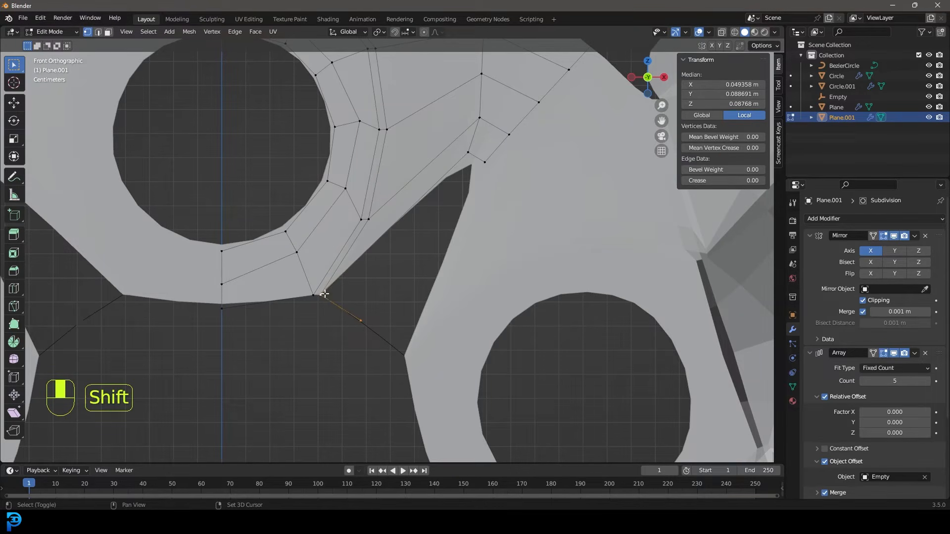
shift+click(464, 154)
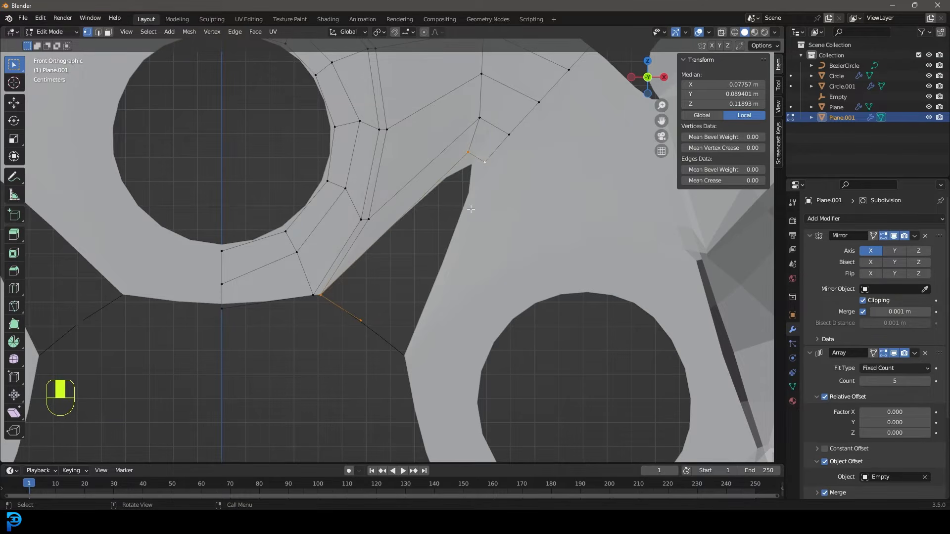
key(f)
scroll(435, 237, down, 5)
key(alt+a)
scroll(399, 264, up, 6)
scroll(383, 252, down, 4)
scroll(368, 263, down, 5)
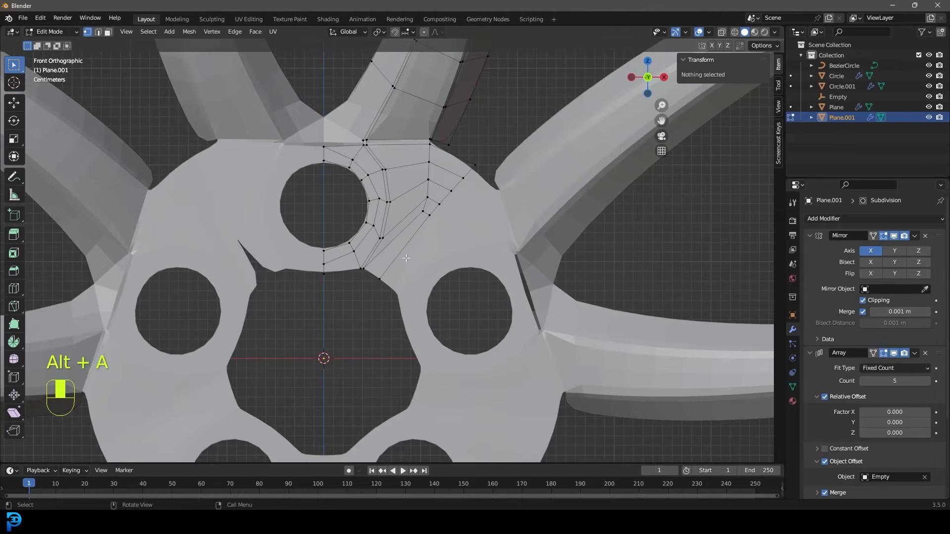
Step: Knife a cut from the vertex below the bolt hole across the narrow strips to the new face's outer edge
scroll(399, 273, up, 8)
scroll(391, 272, up, 3)
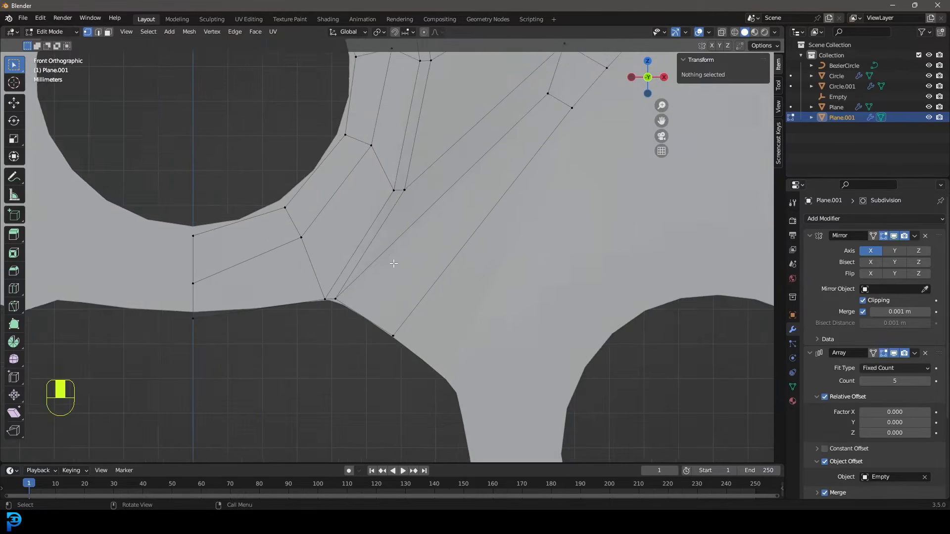
key(k)
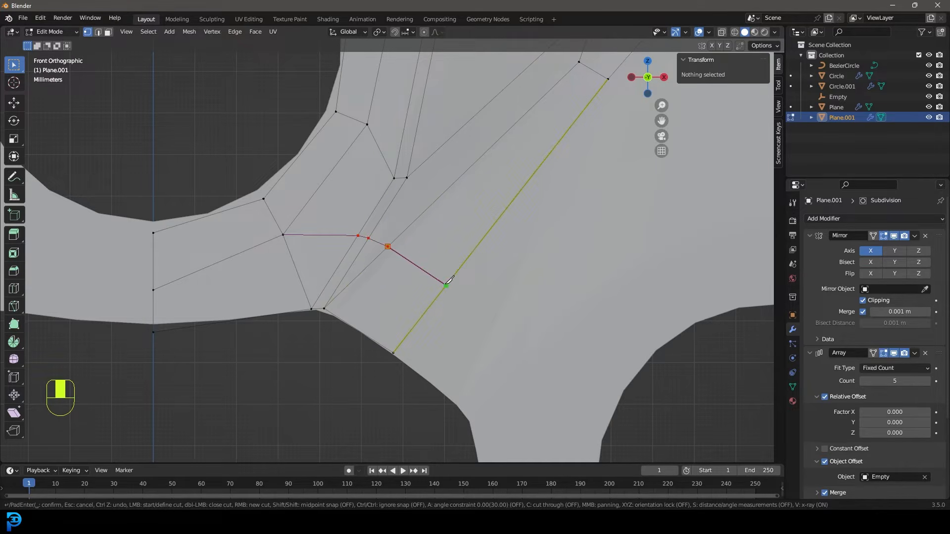
key(Return)
Step: Dissolve the edge between the knife cut's vertex and the plate's lower bend vertex
scroll(384, 295, up, 2)
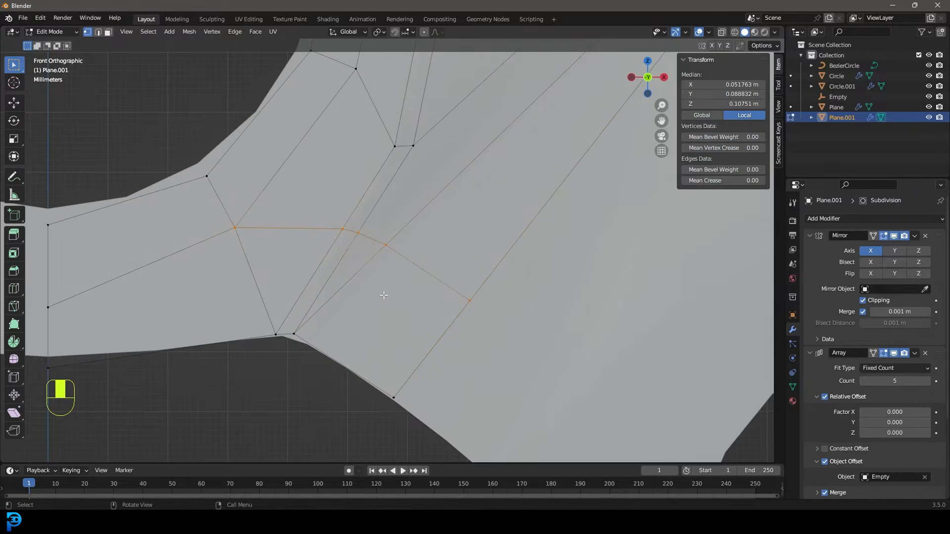
click(386, 247)
shift+click(299, 331)
key(x)
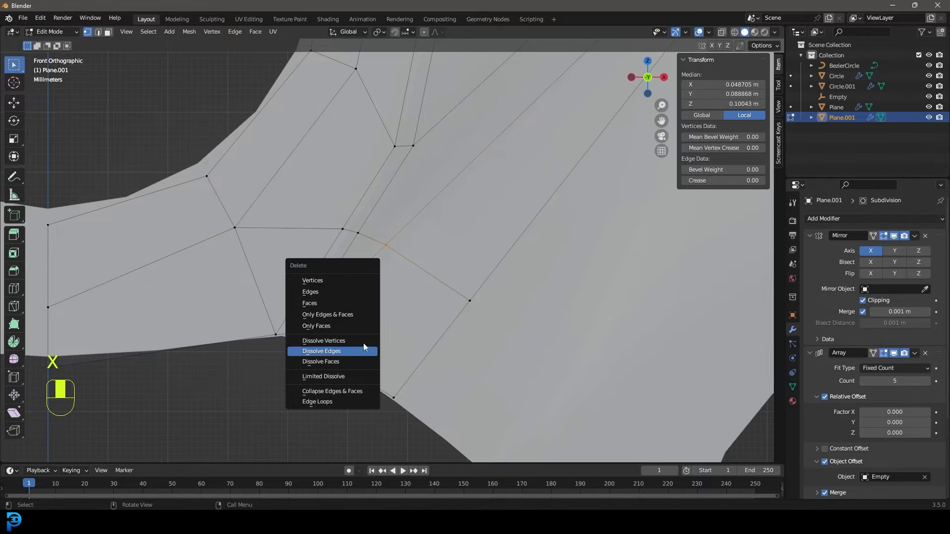
click(363, 349)
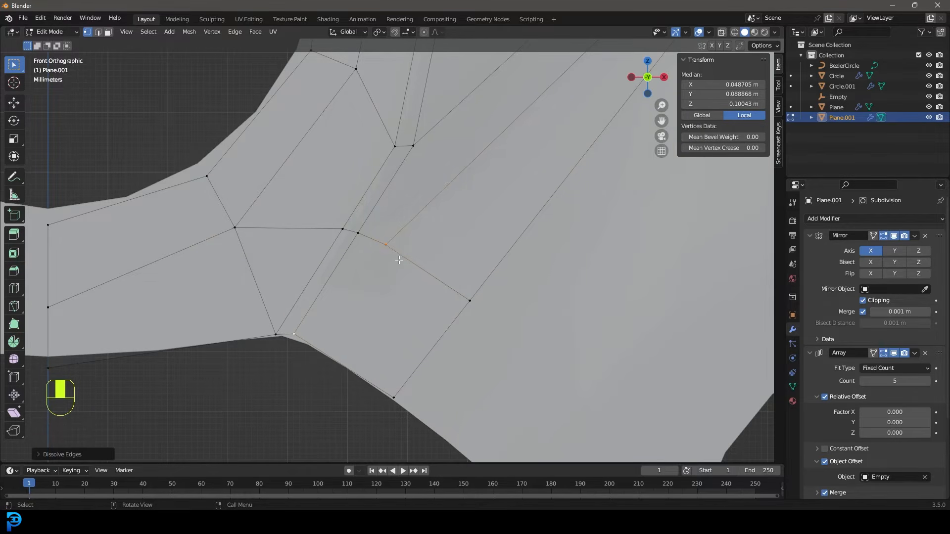
Step: Knife a cut from the seam vertex below the bolt hole to the plate's lower edge, and move that vertex slightly up and outward
key(k)
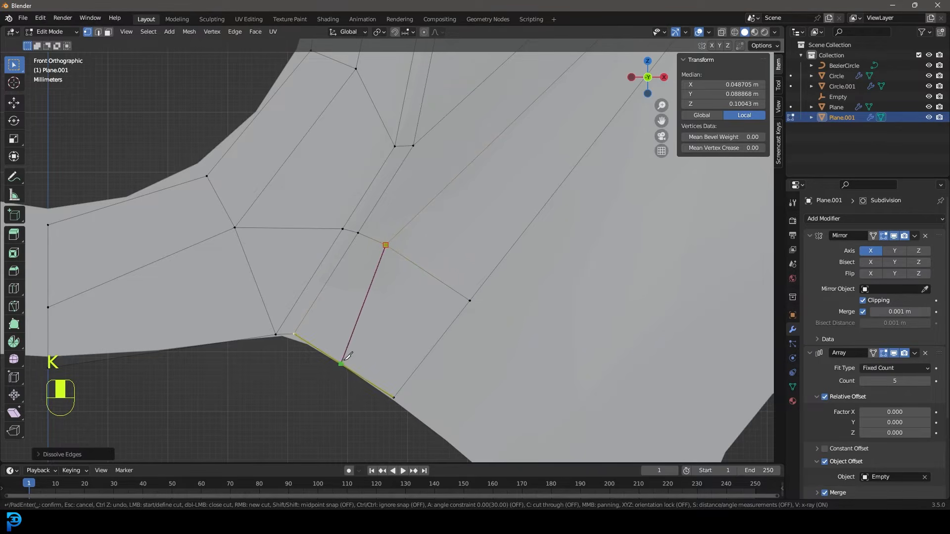
key(Return)
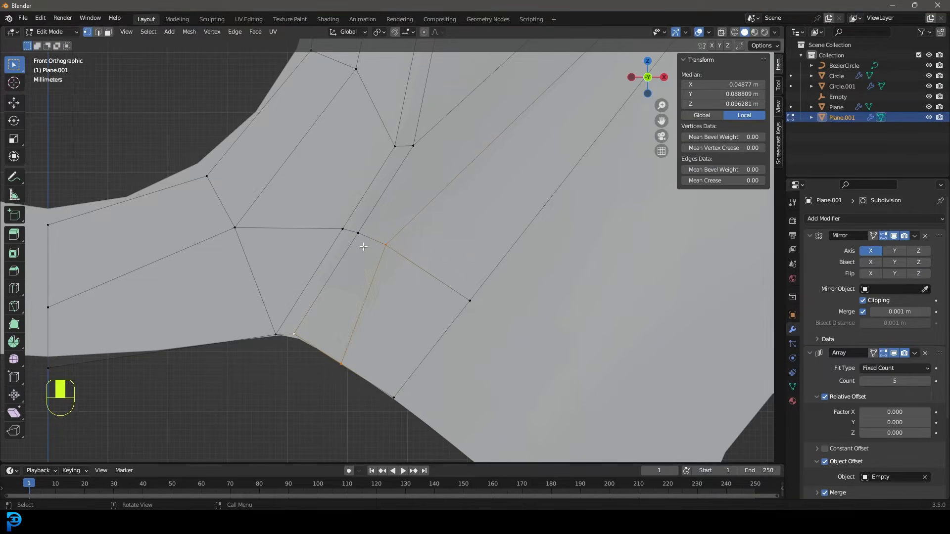
click(386, 246)
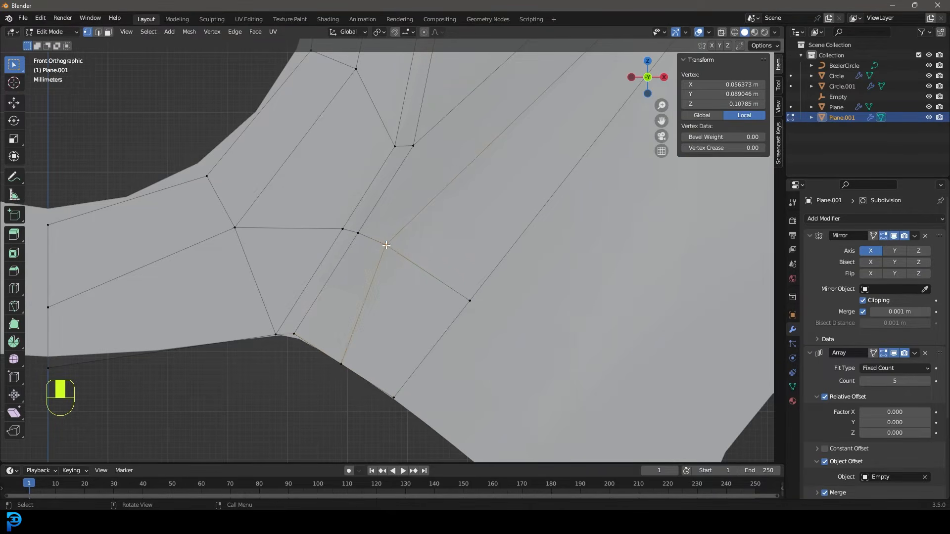
key(g)
click(415, 227)
Step: Move the short outer edge at the plate's lower corner outward toward the neighbouring plate and rotate it to follow the seam
scroll(413, 219, down, 3)
scroll(425, 237, down, 4)
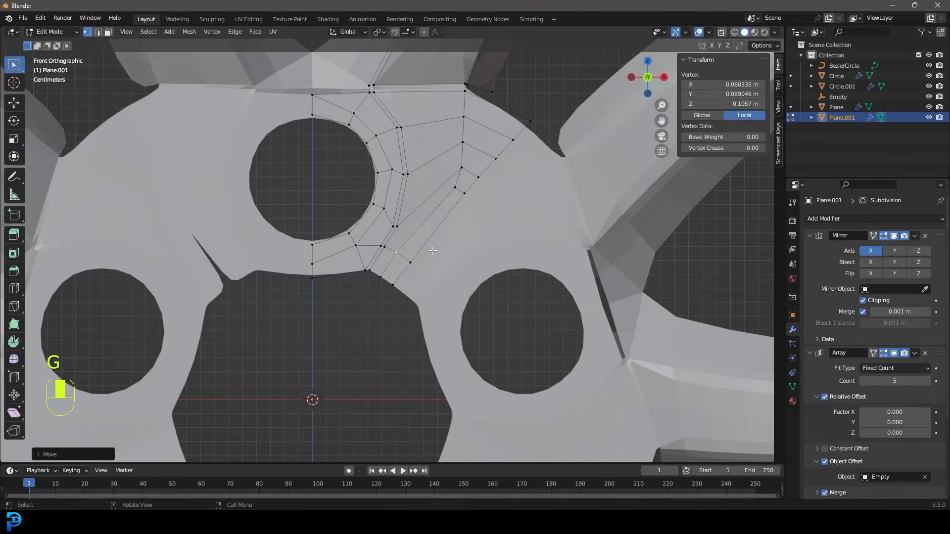
shift+middle_drag(427, 255, 464, 237)
scroll(341, 264, up, 1)
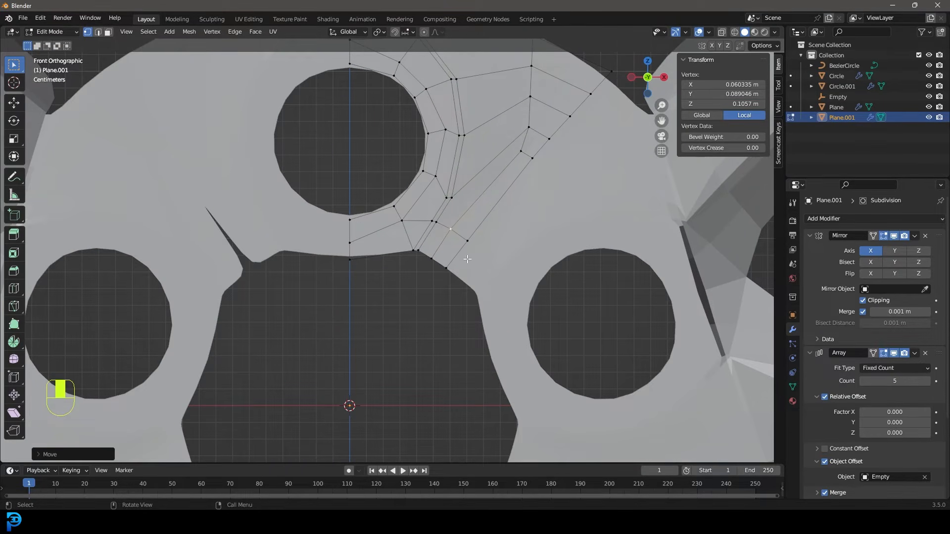
click(467, 241)
shift+click(447, 269)
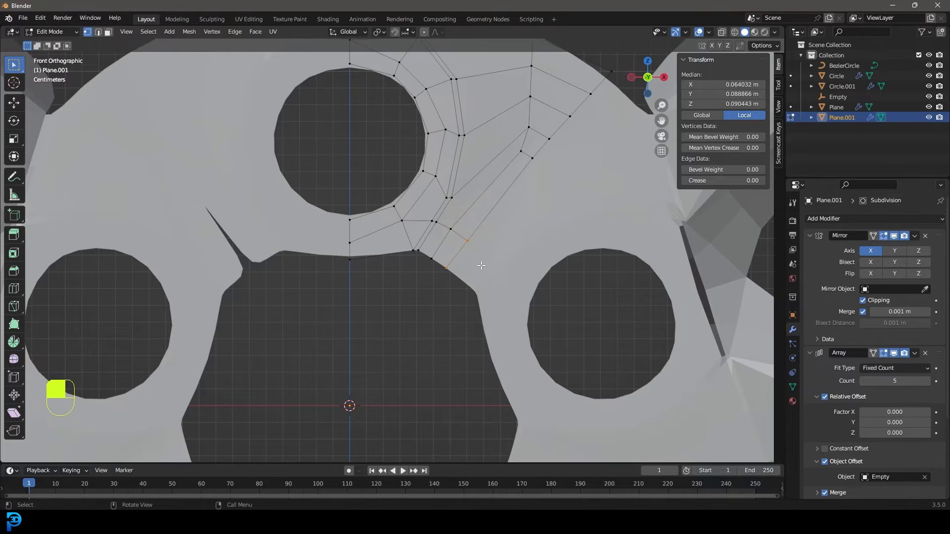
key(g)
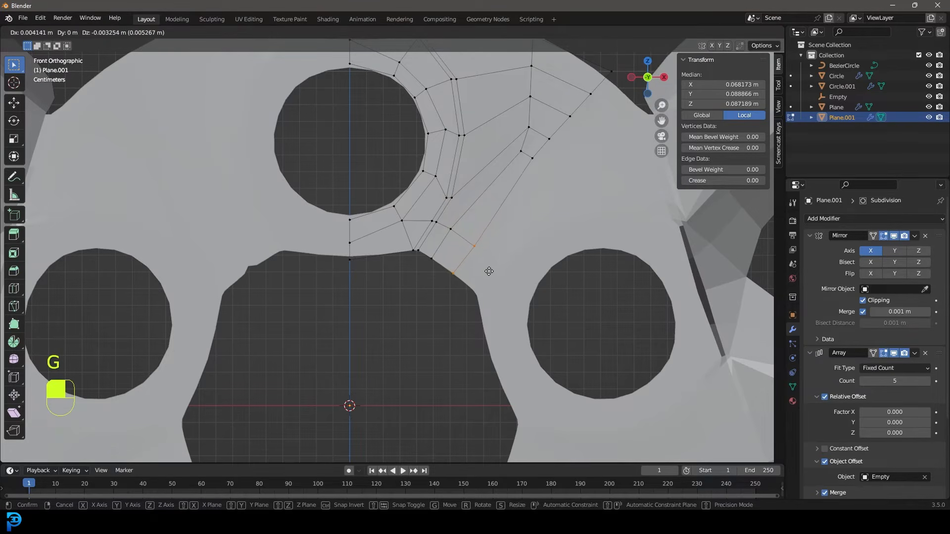
click(489, 272)
key(r)
click(522, 249)
Step: Move the vertex at the outer edge's middle bend slightly outward and down toward the neighbouring plate
click(531, 160)
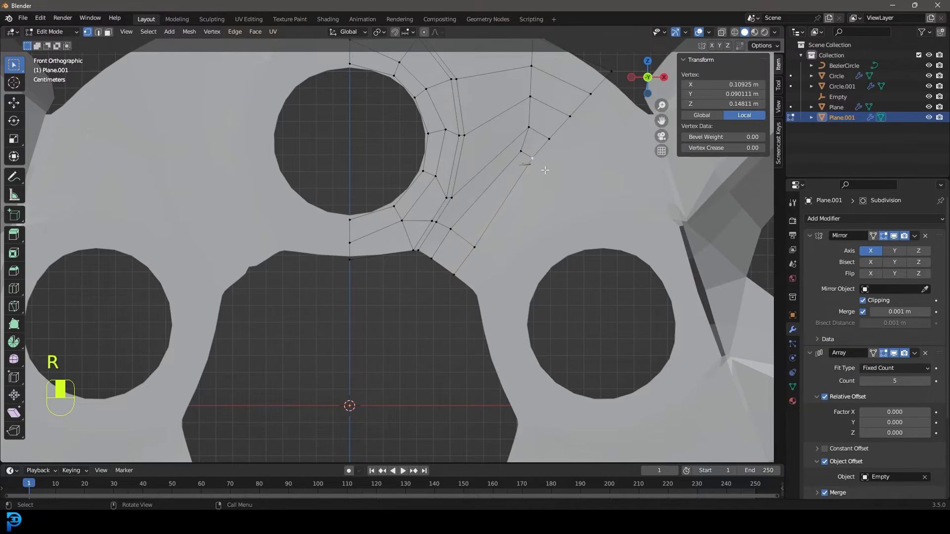
key(g)
click(548, 174)
Step: Leave mesh editing and shade the spoke and hub object smooth
scroll(481, 210, down, 5)
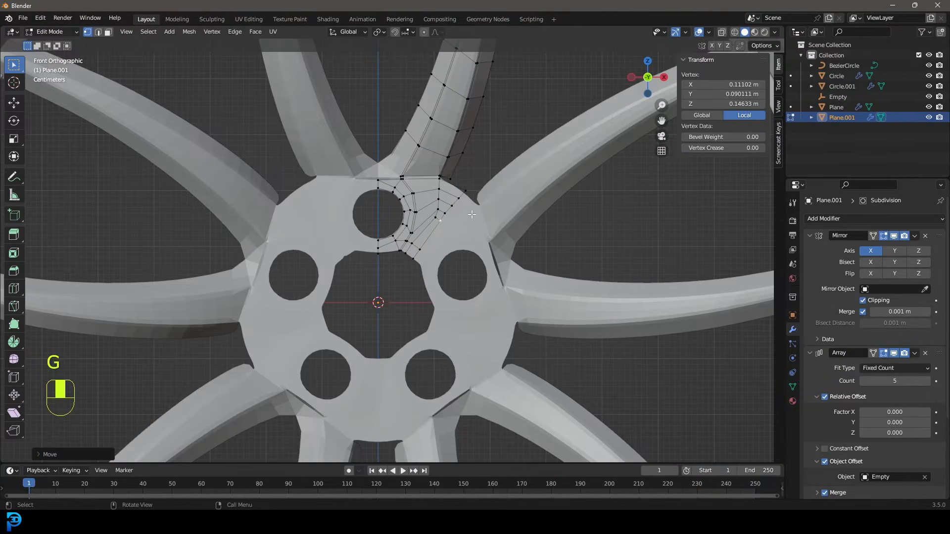
middle_drag(425, 265, 383, 183)
scroll(446, 275, up, 4)
key(Tab)
right_click(388, 197)
click(369, 194)
Step: Recalculate the normals of the whole spoke and hub mesh to face outside
scroll(370, 239, up, 4)
scroll(382, 181, down, 5)
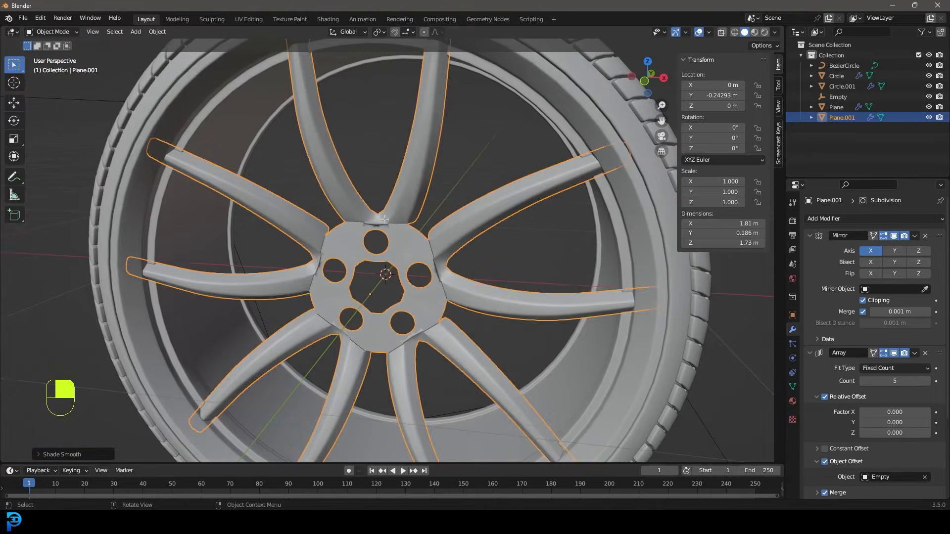
key(Tab)
scroll(385, 219, down, 1)
scroll(391, 233, up, 5)
key(a)
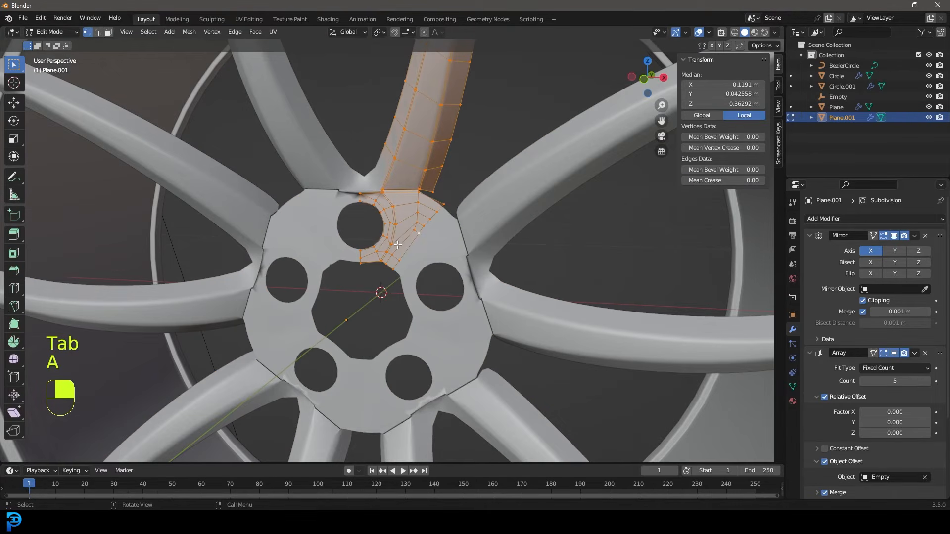
key(alt+n)
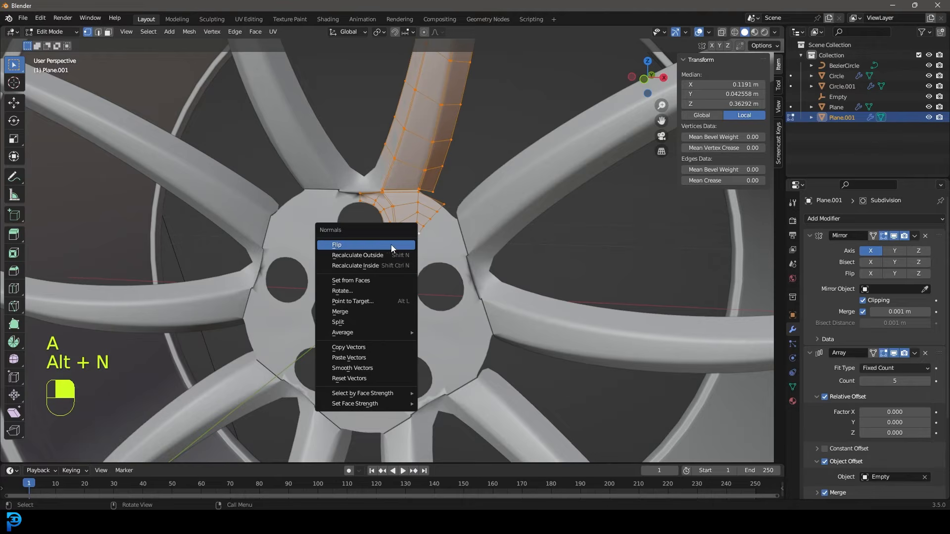
click(379, 253)
Step: Clear the selection and extrude the hub plate's upper outer corner vertex straight back along Y by about 0.032 m
middle_drag(396, 237, 400, 274)
scroll(422, 236, down, 3)
scroll(430, 225, up, 2)
scroll(430, 225, down, 2)
scroll(411, 231, up, 5)
scroll(400, 274, up, 2)
key(alt+a)
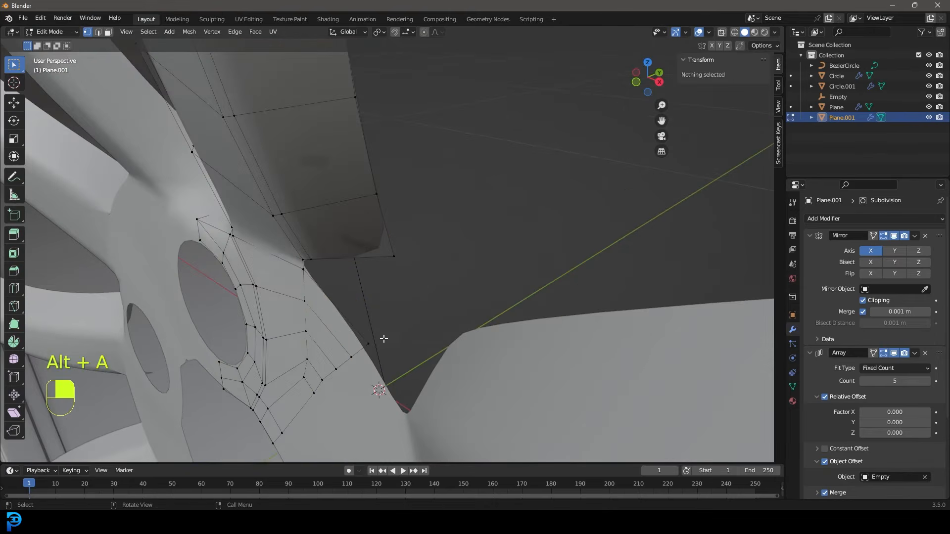
click(371, 341)
middle_drag(373, 340, 366, 345)
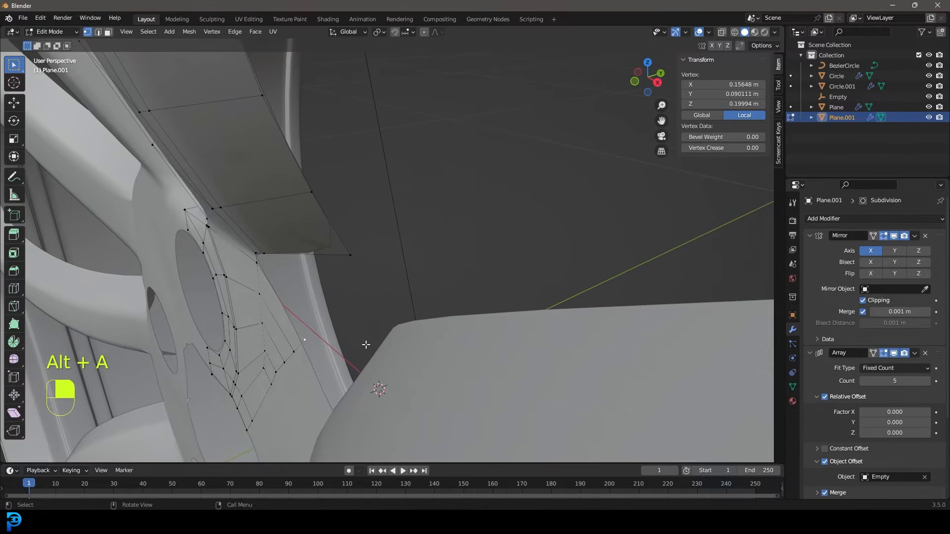
key(e)
click(423, 327)
Step: In front wireframe view, move both ends of the extruded corner edge up and inward onto the seam between the neighbouring plates
middle_drag(362, 297, 420, 250)
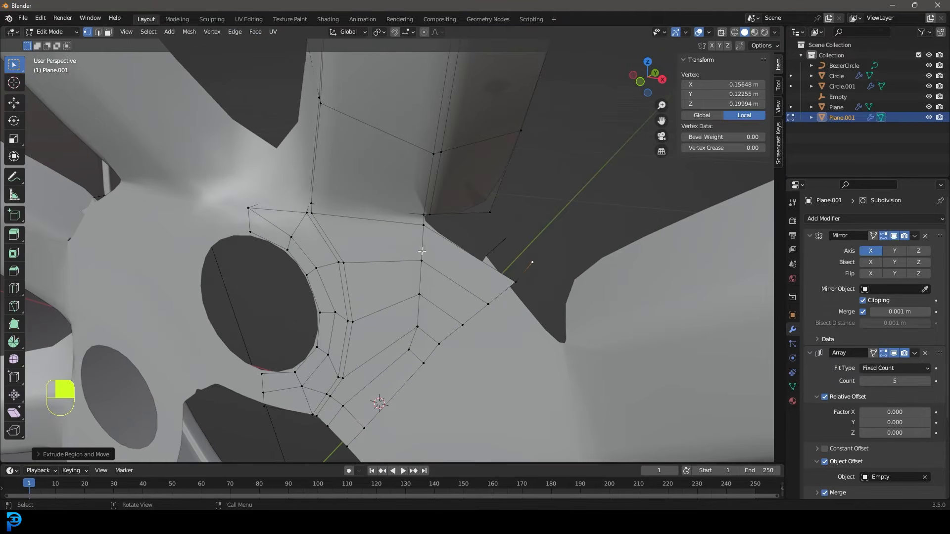
key(z)
click(411, 285)
drag(540, 307, 512, 242)
key(KP_1)
shift+middle_drag(505, 260, 397, 314)
scroll(431, 254, up, 4)
key(g)
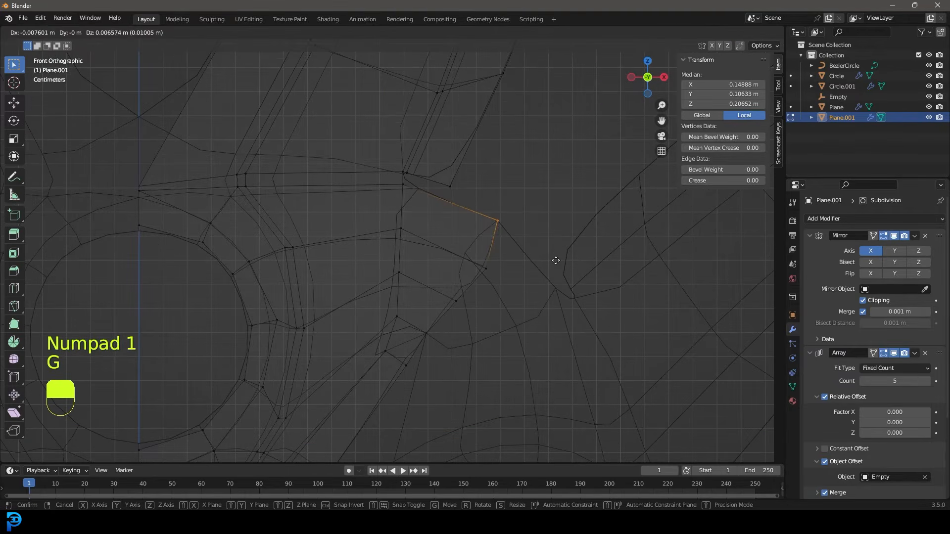
click(554, 263)
Step: Move the outer-edge vertices below the corner one by one so they line up along the seam with the neighbouring plate
click(498, 277)
key(g)
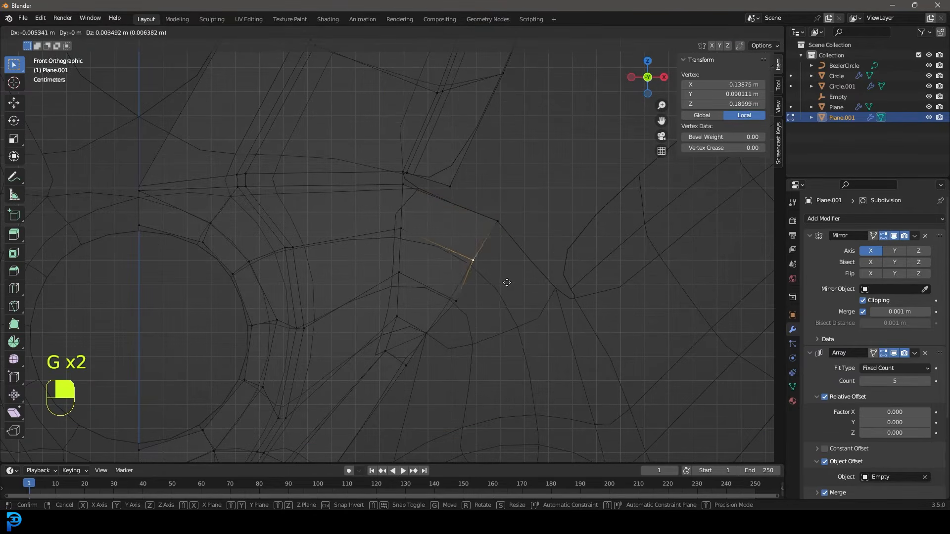
click(470, 300)
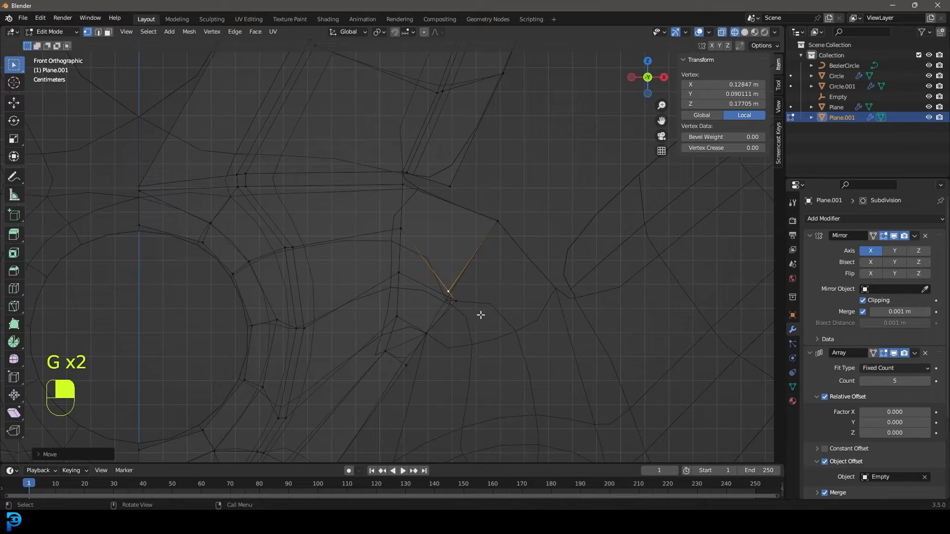
key(g)
click(487, 322)
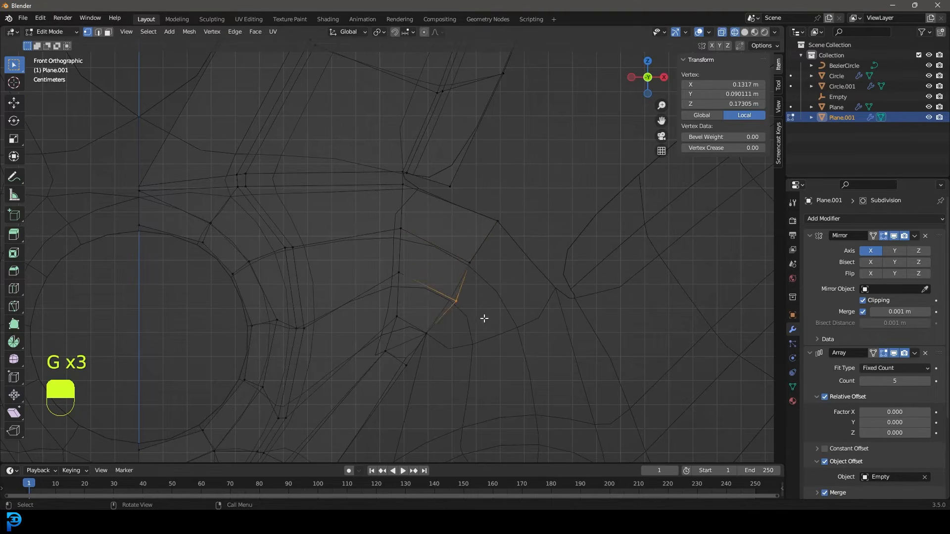
key(g)
click(468, 312)
click(415, 367)
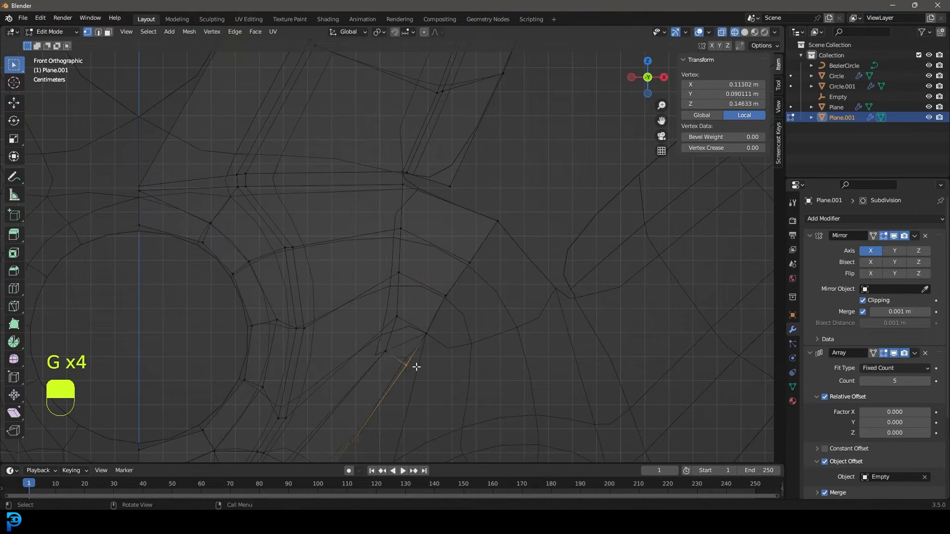
key(g)
click(424, 335)
key(g)
click(427, 337)
Step: Return to solid shading, fill a face between the extruded corner edge and the spoke's lower side edge, and clear the selection
scroll(459, 319, down, 4)
key(z)
click(508, 317)
middle_drag(490, 235, 448, 270)
scroll(369, 324, up, 5)
middle_drag(312, 353, 335, 320)
click(344, 290)
shift+click(268, 222)
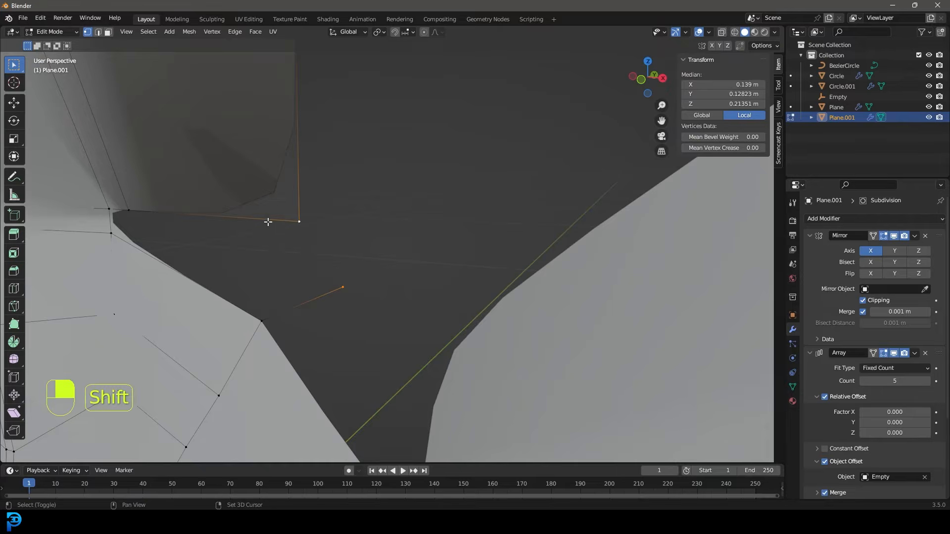
shift+click(262, 326)
shift+click(126, 205)
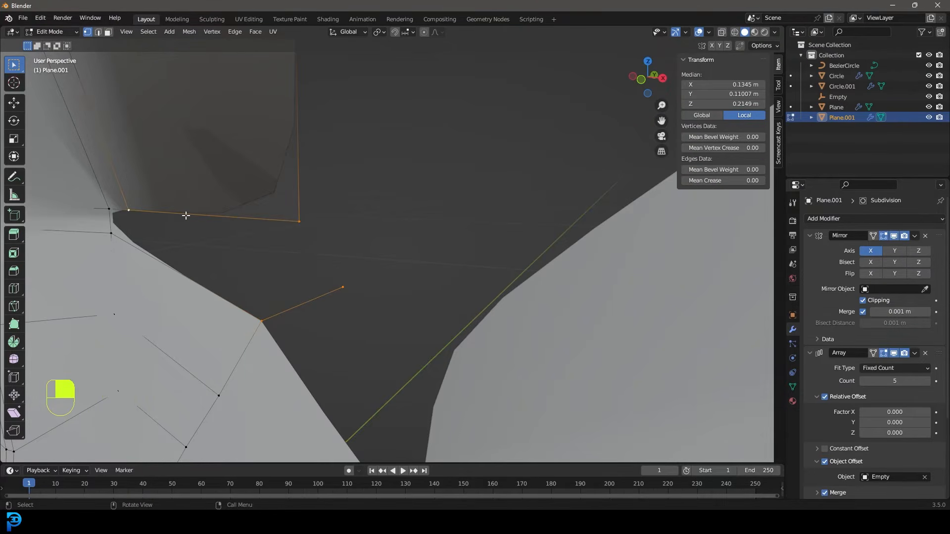
key(f)
shift+middle_drag(233, 219, 290, 228)
scroll(292, 229, up, 2)
key(alt+a)
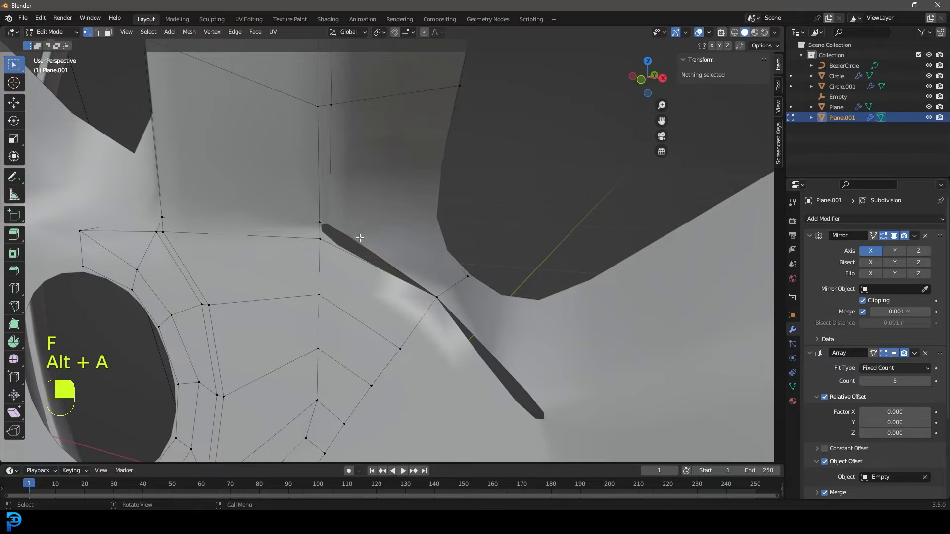
Step: Fill the narrow gap between the plate's corner vertex and the three vertices at the spoke's base with a face
scroll(361, 239, up, 2)
click(460, 321)
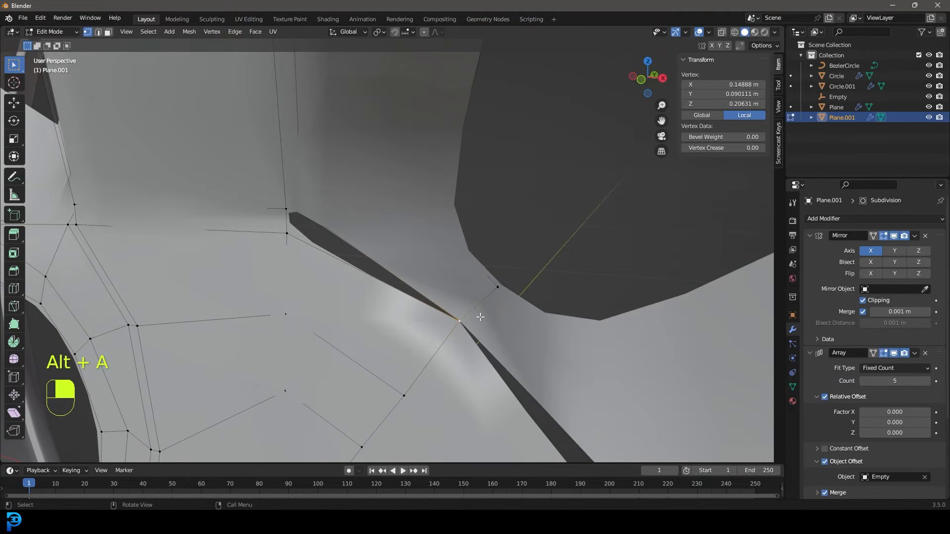
key(shift+z)
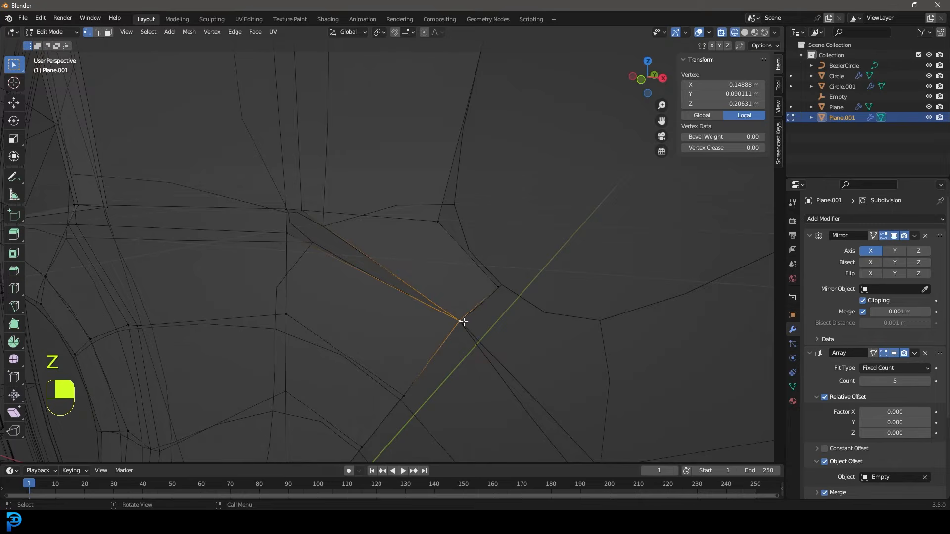
shift+click(301, 211)
shift+click(287, 209)
shift+click(286, 233)
key(f)
key(shift+z)
scroll(394, 240, down, 3)
key(shift+z)
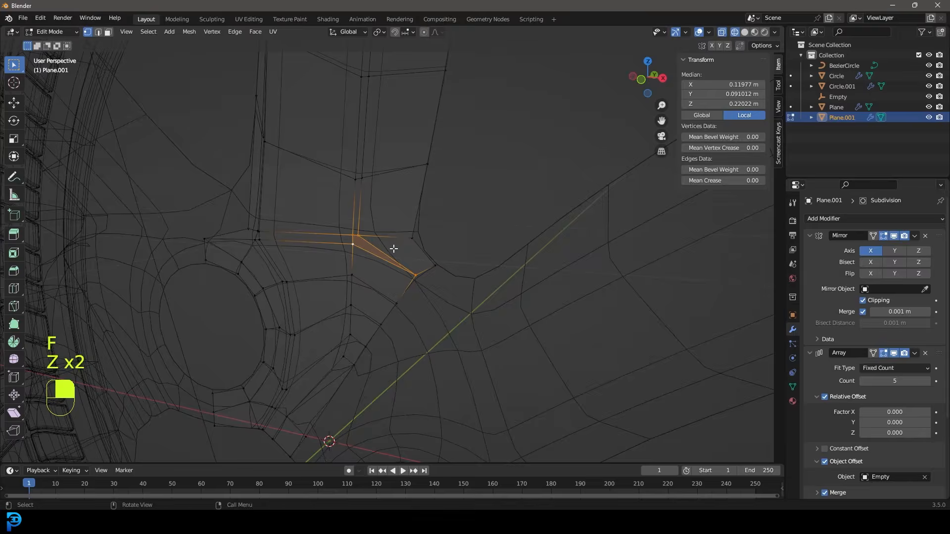
key(shift+z)
Step: In front wireframe view, shift the plate's top outer corner vertices onto the seam with the neighbouring plate, and return to solid shading
scroll(480, 252, down, 2)
key(KP_1)
key(z)
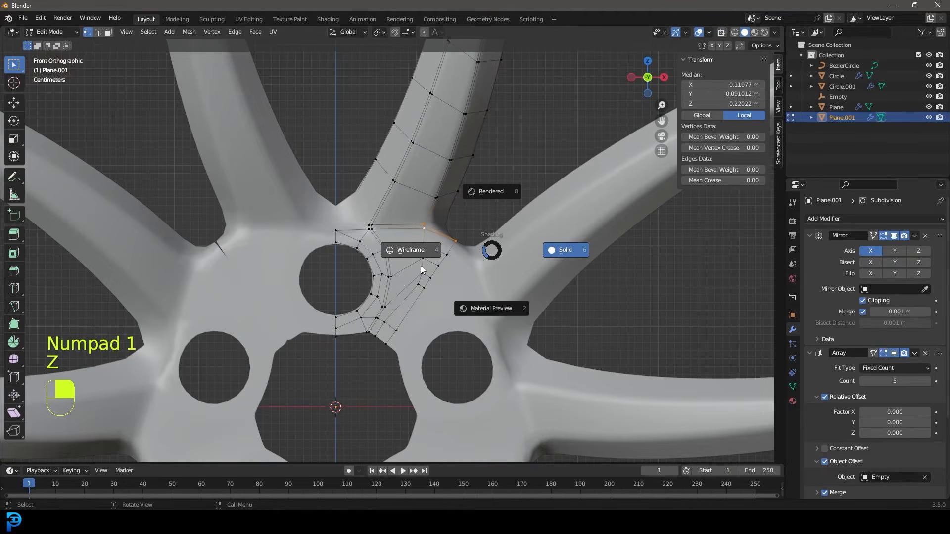
click(411, 258)
scroll(408, 256, up, 3)
drag(531, 269, 496, 226)
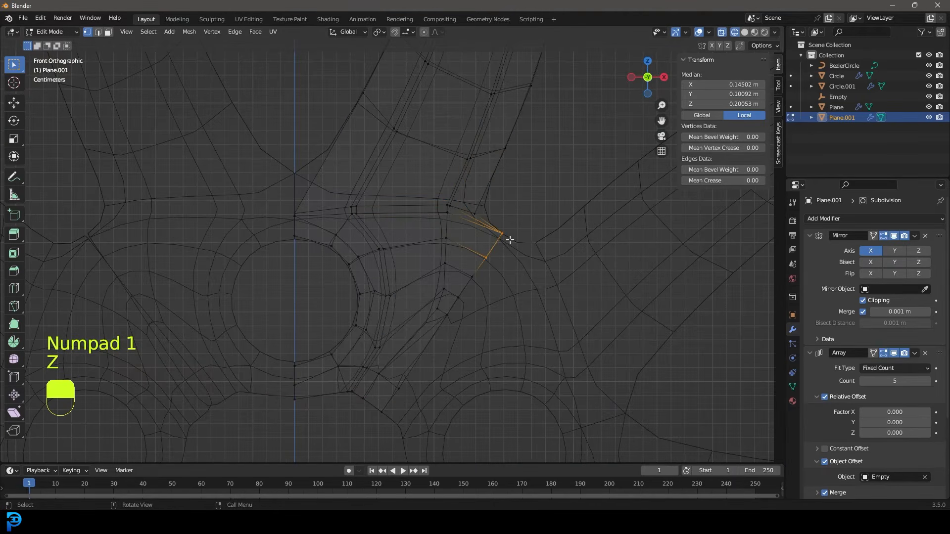
key(g)
click(513, 240)
scroll(183, 236, down, 2)
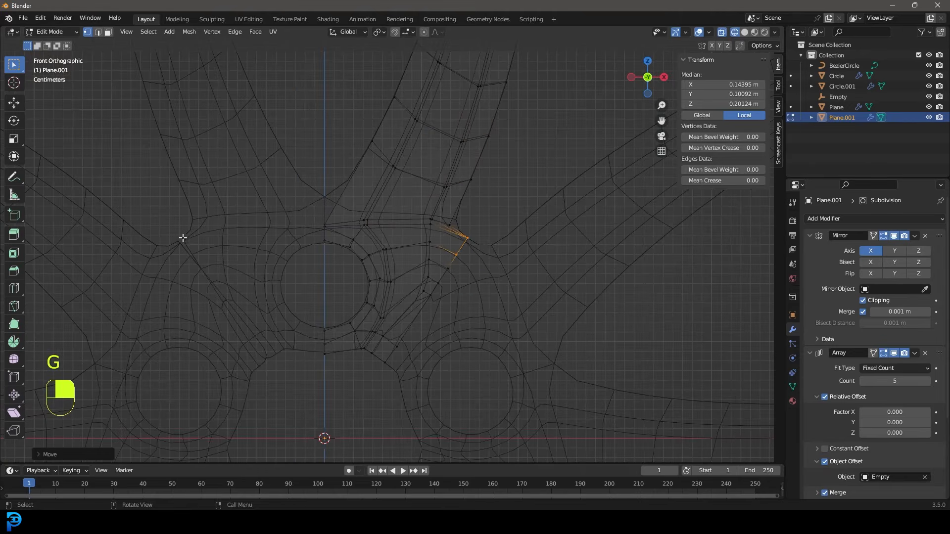
key(g)
click(460, 275)
key(z)
click(534, 246)
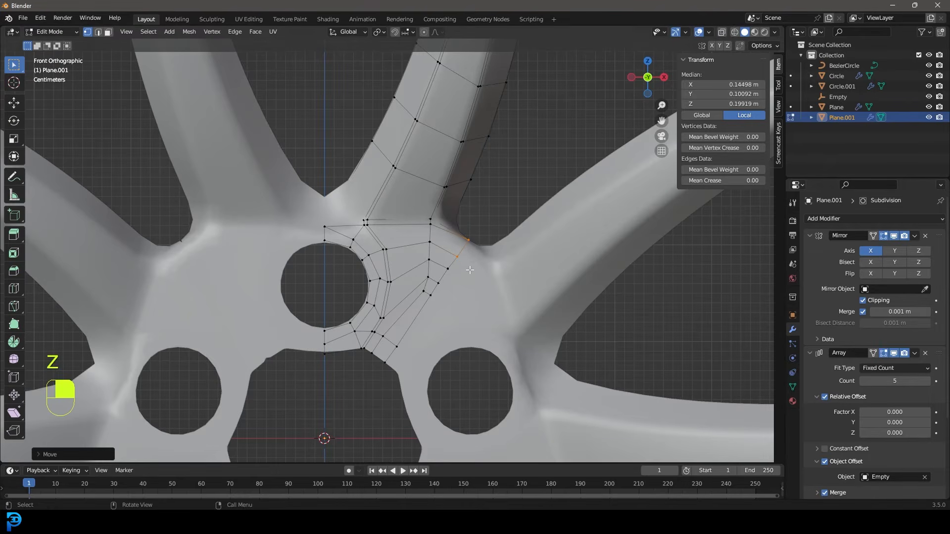
Step: Expand the Array modifier's merge settings and raise the merge distance to 0.02 m and on to 0.03 m
scroll(841, 324, down, 4)
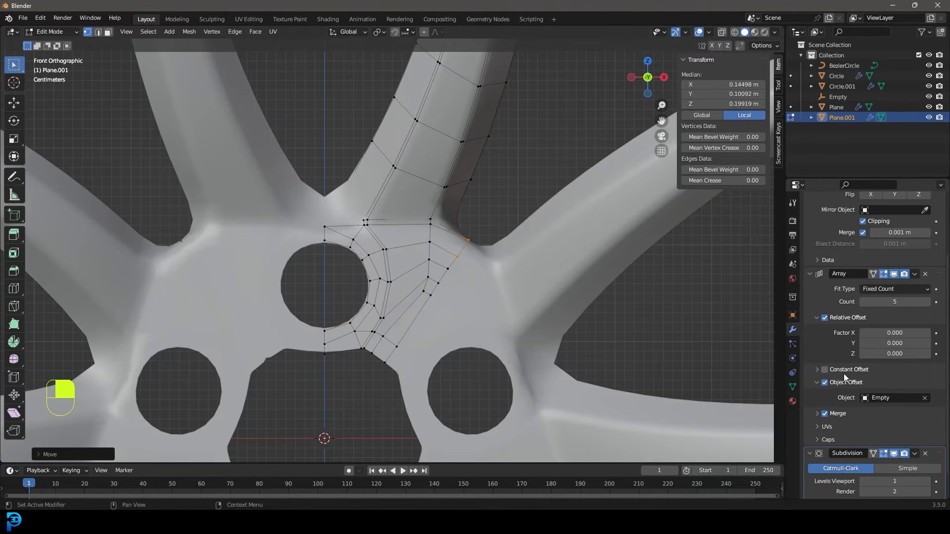
scroll(841, 366, down, 1)
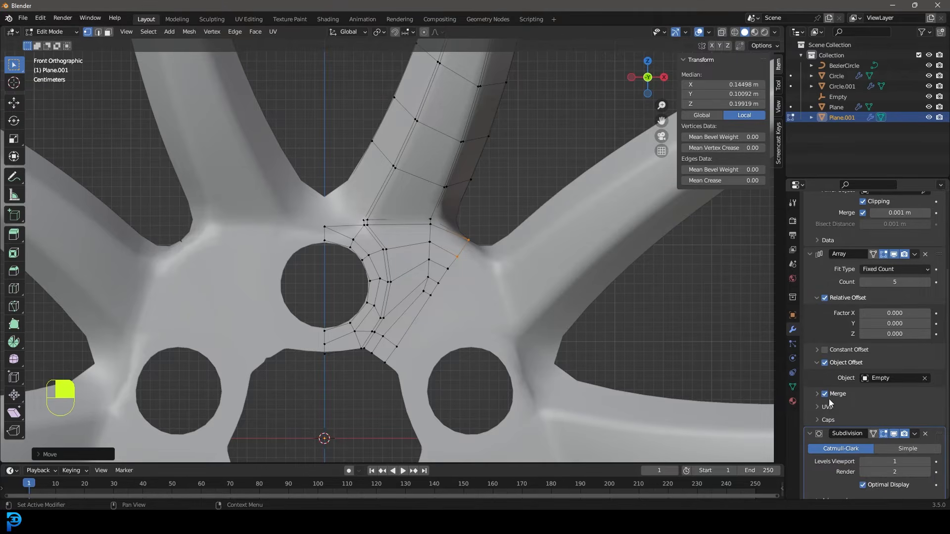
click(817, 394)
click(886, 409)
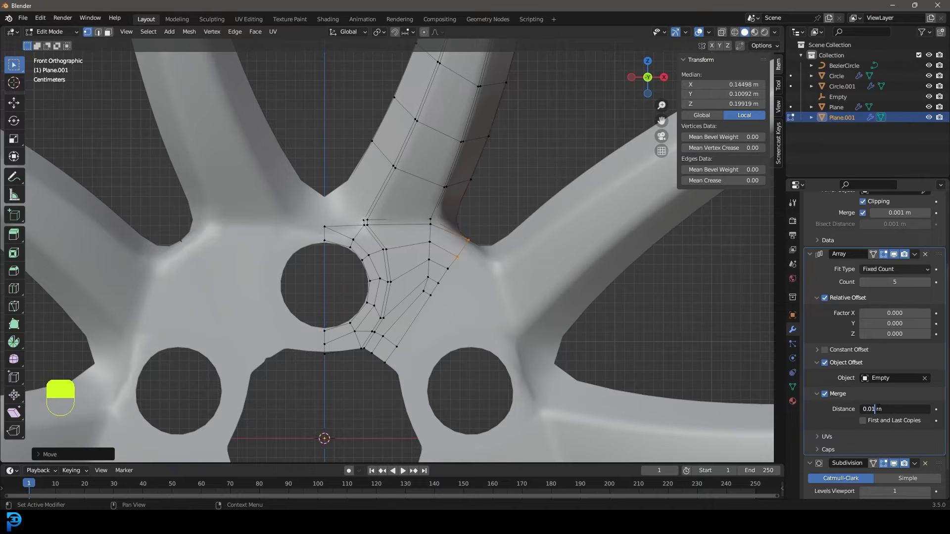
key(Return)
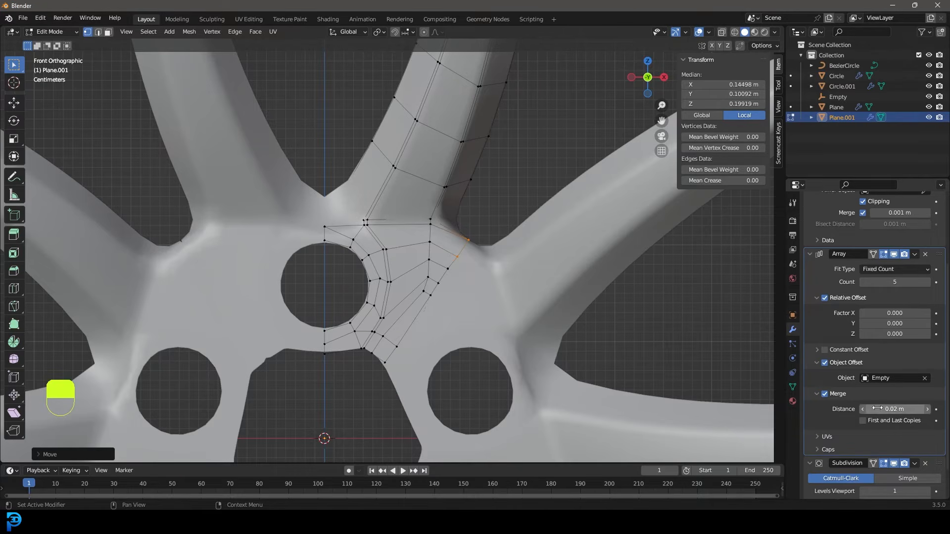
click(928, 410)
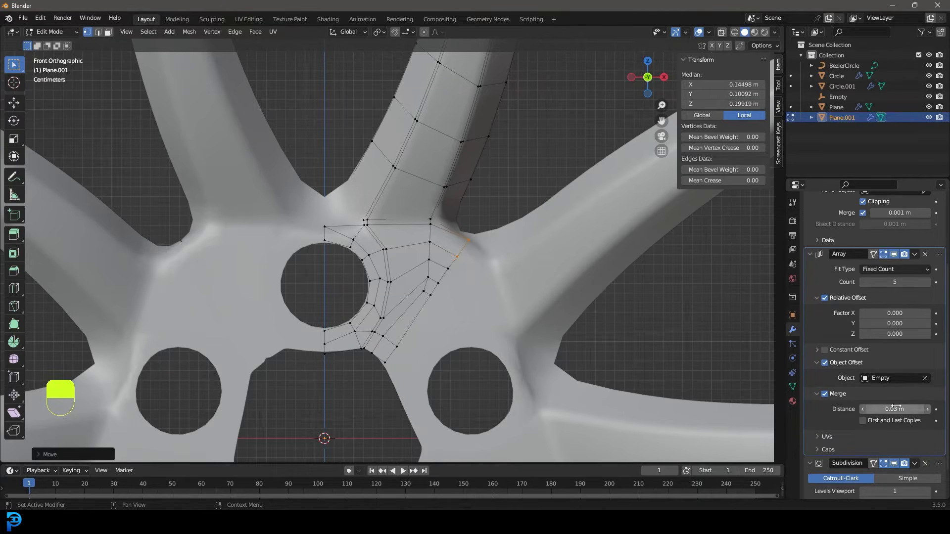
Step: Examine the merged hub and spokes on the whole wheel in Object Mode, and reopen the spoke mesh for editing
key(Tab)
key(alt+a)
middle_drag(452, 225, 391, 263)
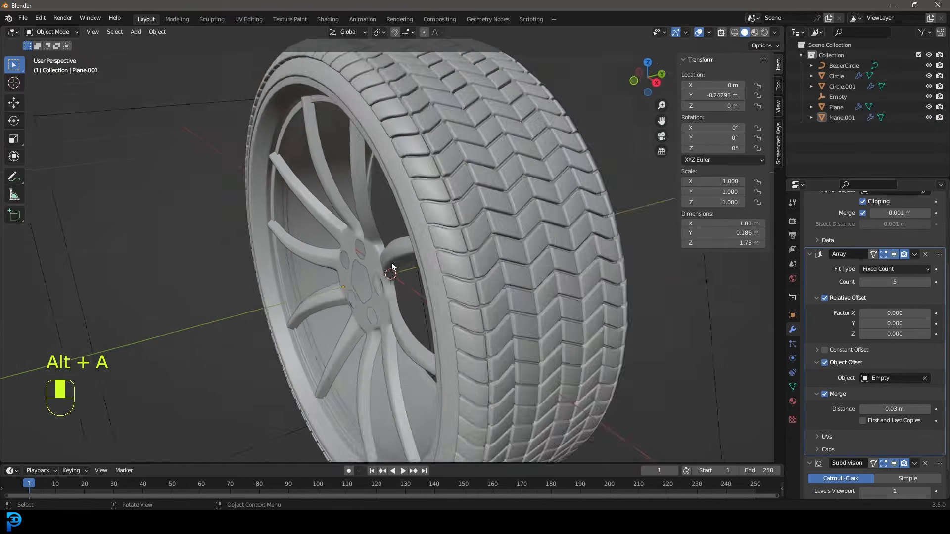
scroll(391, 262, up, 5)
scroll(432, 308, down, 5)
middle_drag(432, 308, 397, 260)
click(410, 274)
key(Tab)
scroll(398, 260, up, 6)
key(alt+a)
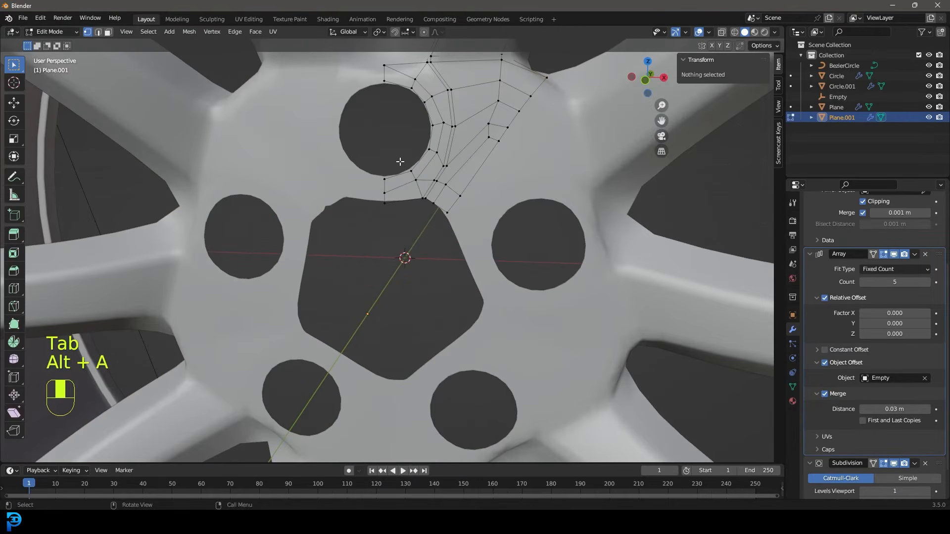
Step: Extrude the bolt hole's border loop along the Y axis to give the hole an inner wall
shift+middle_drag(399, 161, 389, 250)
scroll(393, 242, up, 3)
alt+shift+click(407, 206)
scroll(408, 207, up, 2)
mouse_move(408, 212)
middle_down()
mouse_move(414, 229)
mouse_move(423, 225)
middle_up()
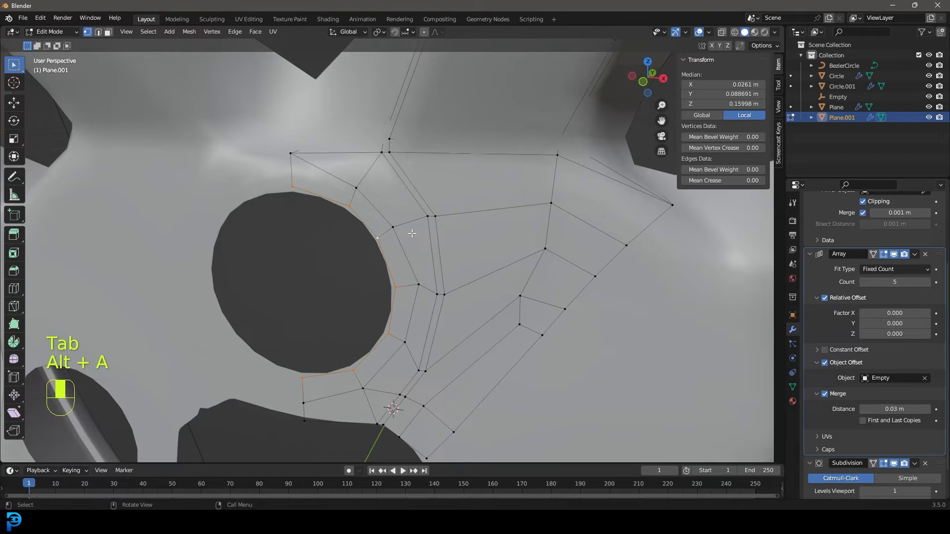
key(e)
key(y)
click(438, 214)
Step: In front view, extrude the plate's lower inner edge towards the wheel centre and flatten it into a level row
middle_drag(437, 214, 466, 221)
scroll(467, 221, down, 4)
shift+middle_drag(461, 292, 444, 244)
scroll(444, 237, up, 3)
key(alt+a)
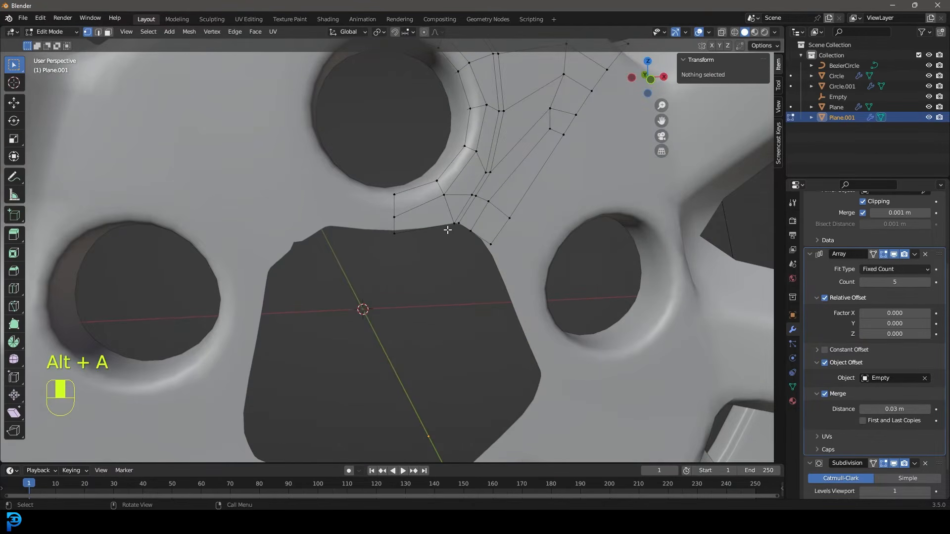
key(KP_1)
scroll(298, 251, up, 2)
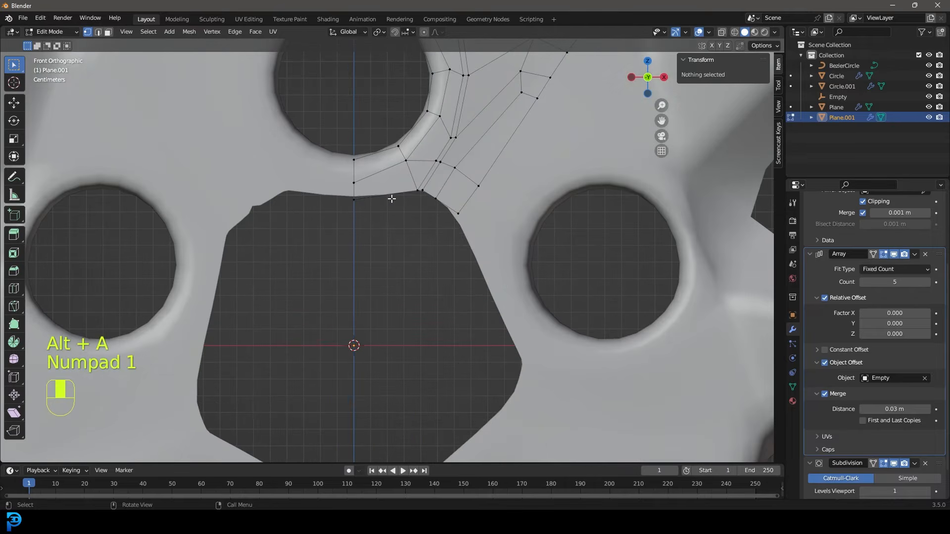
drag(339, 224, 454, 178)
key(e)
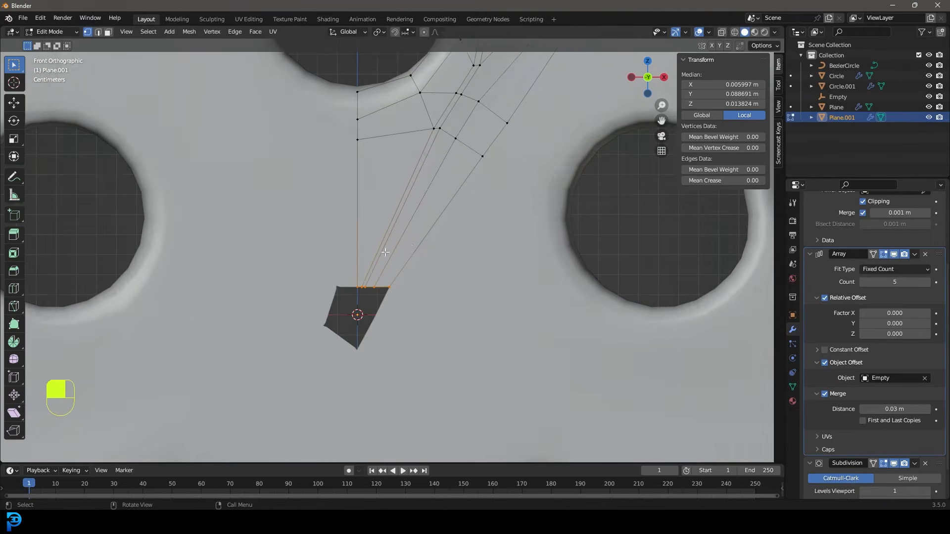
Step: Merge the extruded row of vertices into a single vertex using Collapse
scroll(396, 310, up, 3)
shift+middle_drag(360, 311, 396, 274)
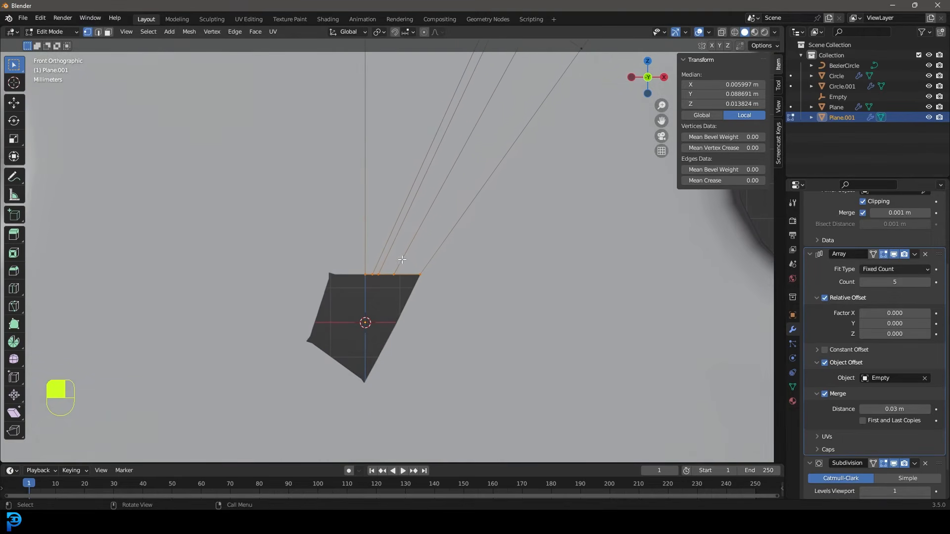
key(F3)
text(merg)
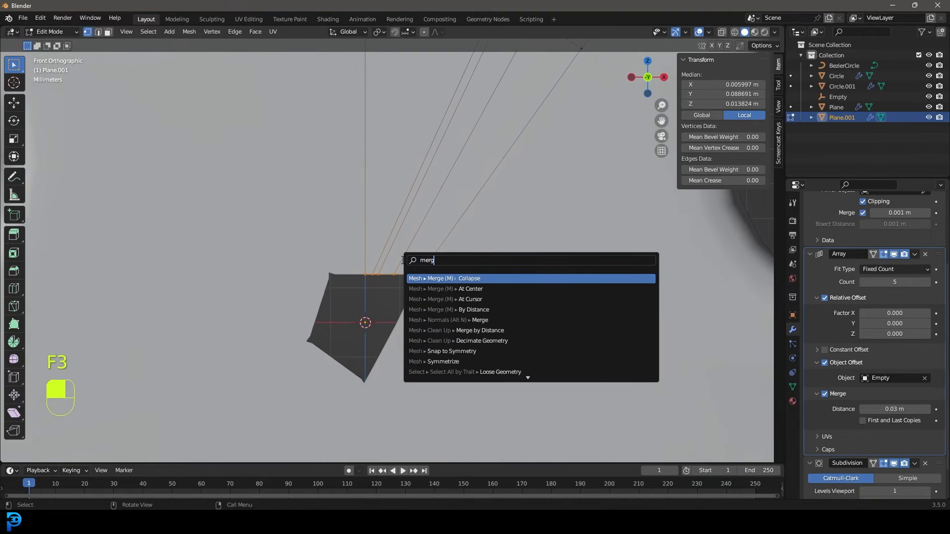
click(484, 278)
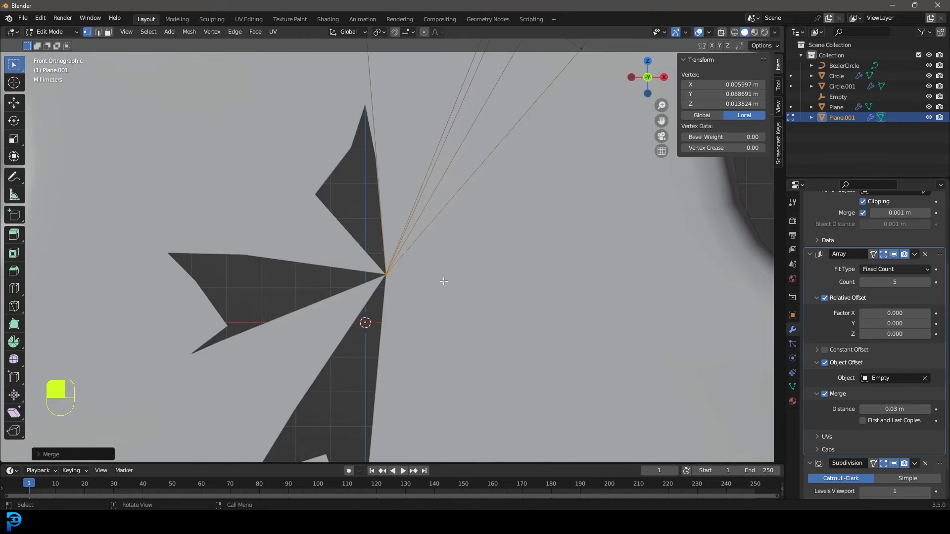
Step: Move the collapsed vertex onto the wheel's centre at X 0 m and Z about -0.0006 m to close the hub
scroll(444, 281, down, 3)
scroll(438, 262, up, 2)
key(g)
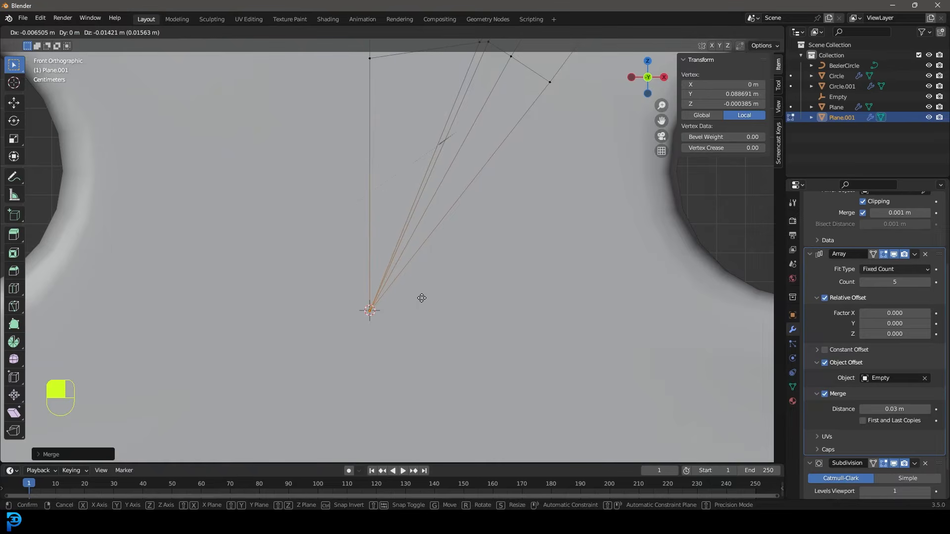
click(418, 297)
scroll(448, 218, down, 5)
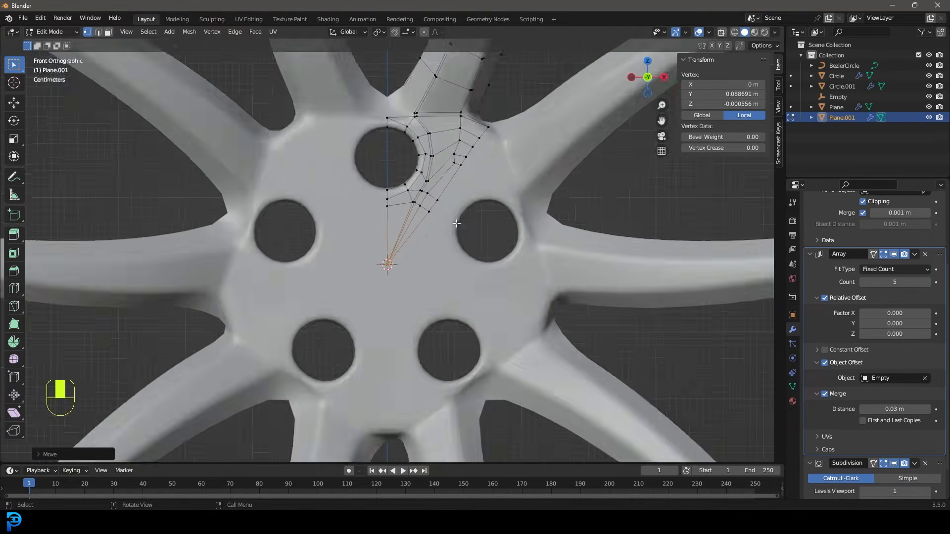
scroll(446, 248, down, 4)
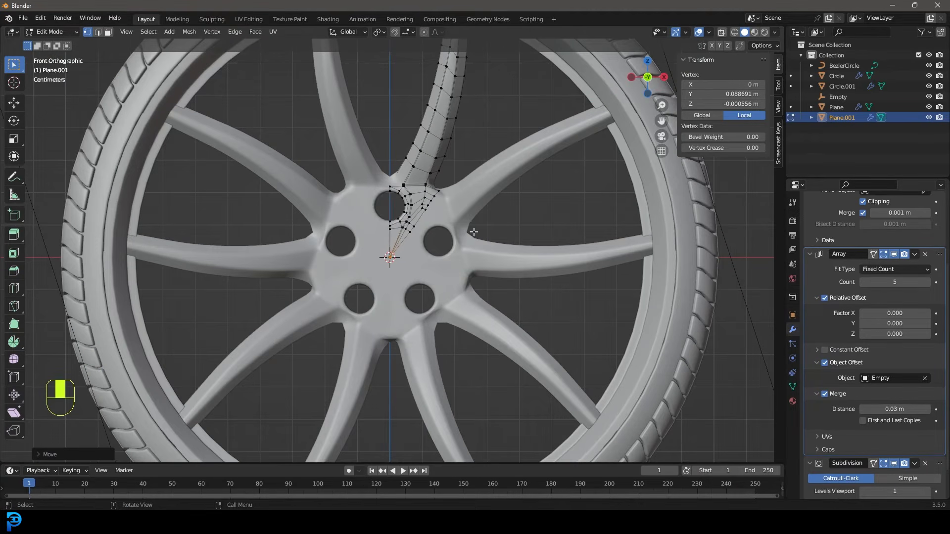
Step: Switch to edge selection and select the open border loop along the back of the spoke
middle_drag(397, 253, 417, 243)
scroll(379, 256, down, 4)
key(Tab)
scroll(418, 242, up, 4)
key(Tab)
scroll(415, 200, up, 2)
click(98, 32)
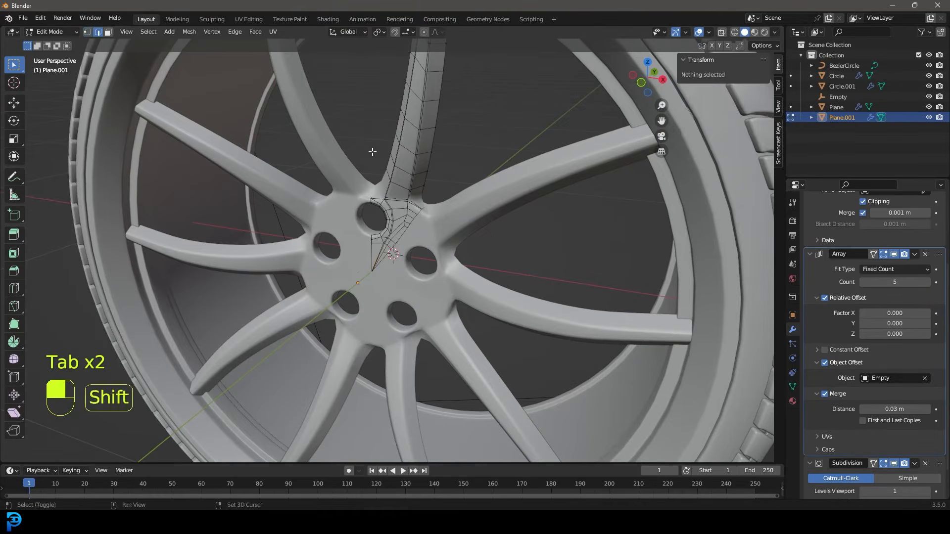
key(alt+a)
scroll(470, 226, up, 3)
alt+shift+click(484, 214)
Step: In wireframe, remove the short edges above the bolt hole from the selection, return to solid shading, and undo the last action
mouse_move(528, 214)
middle_down()
mouse_move(305, 209)
mouse_move(362, 268)
mouse_move(393, 251)
middle_up()
key(z)
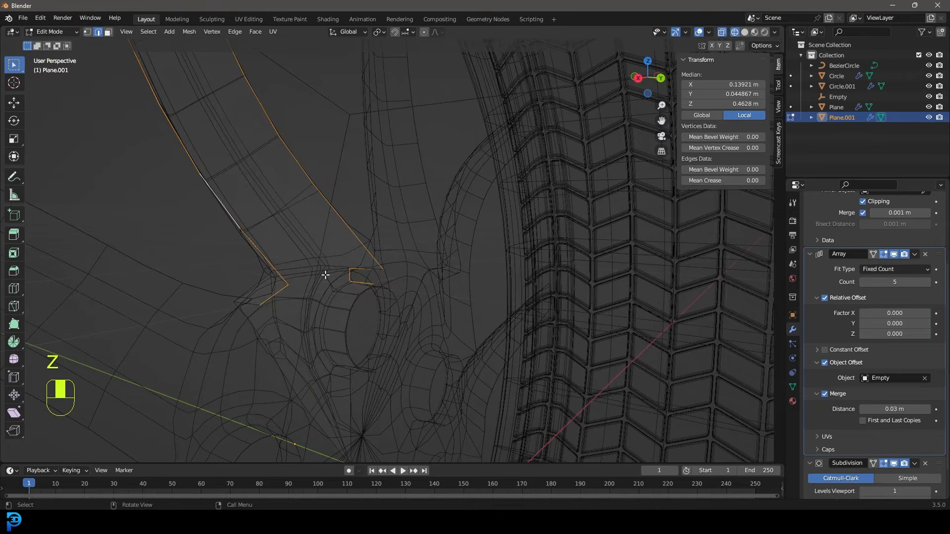
key(z)
scroll(379, 295, up, 2)
click(320, 304)
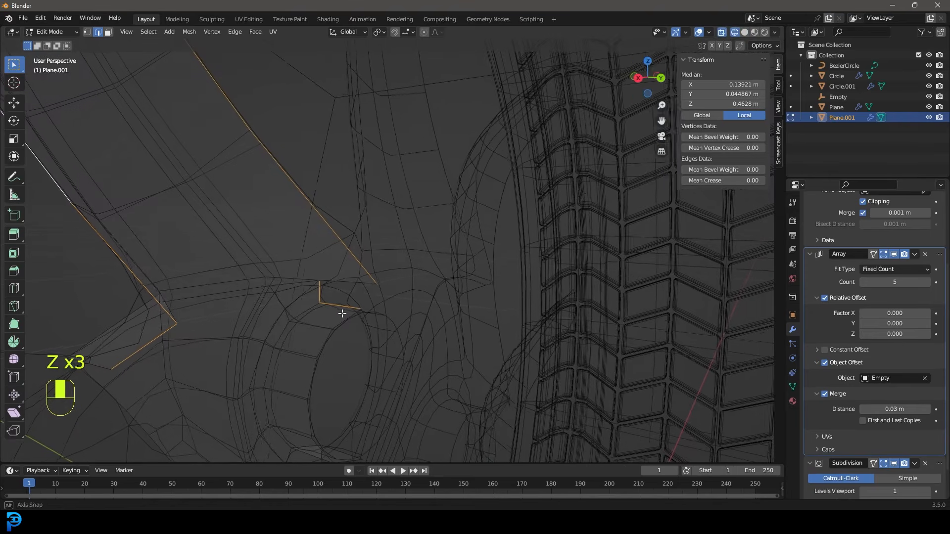
key(c)
key(z)
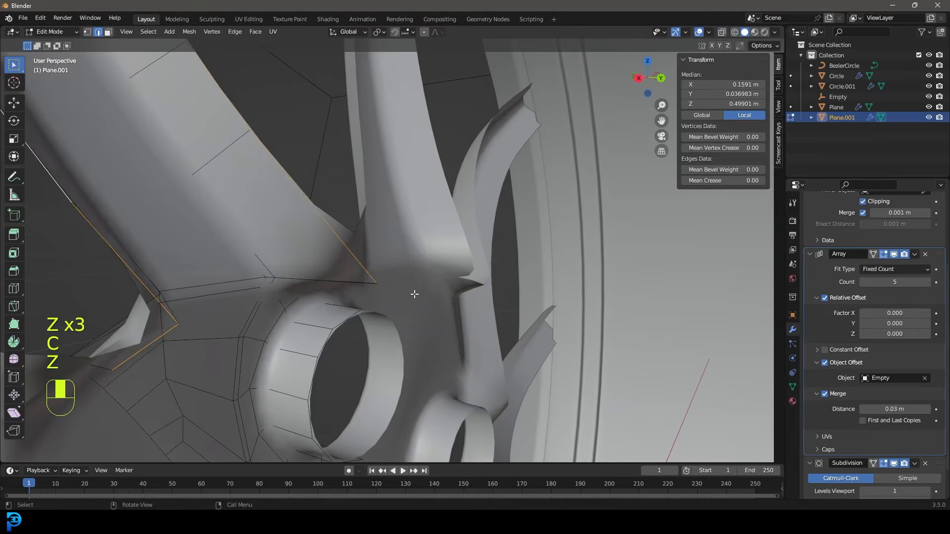
key(ctrl+z)
Step: Extrude the spoke's selected border edges about 0.088 m along Y to deepen its side walls
mouse_move(393, 285)
middle_down()
mouse_move(388, 270)
mouse_move(347, 258)
mouse_move(255, 253)
middle_up()
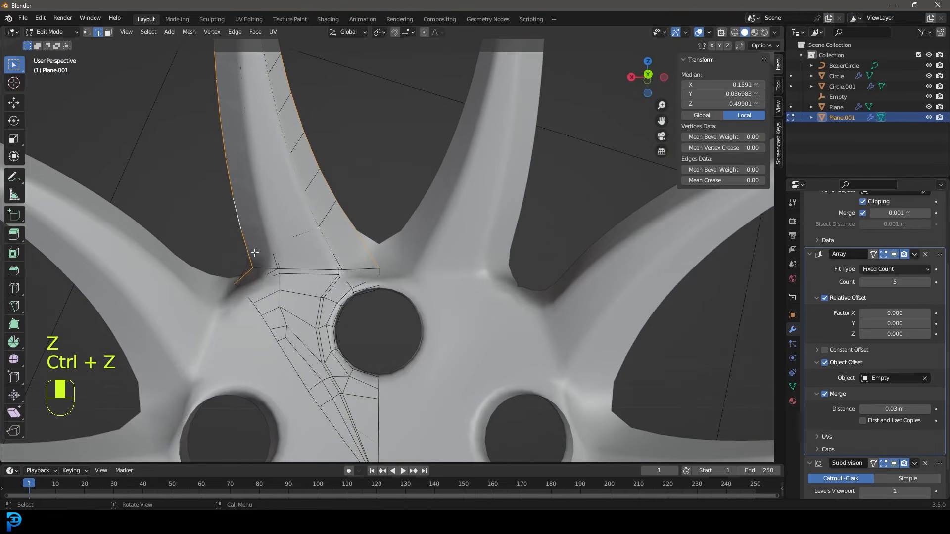
scroll(363, 228, down, 5)
middle_drag(363, 228, 335, 254)
key(y)
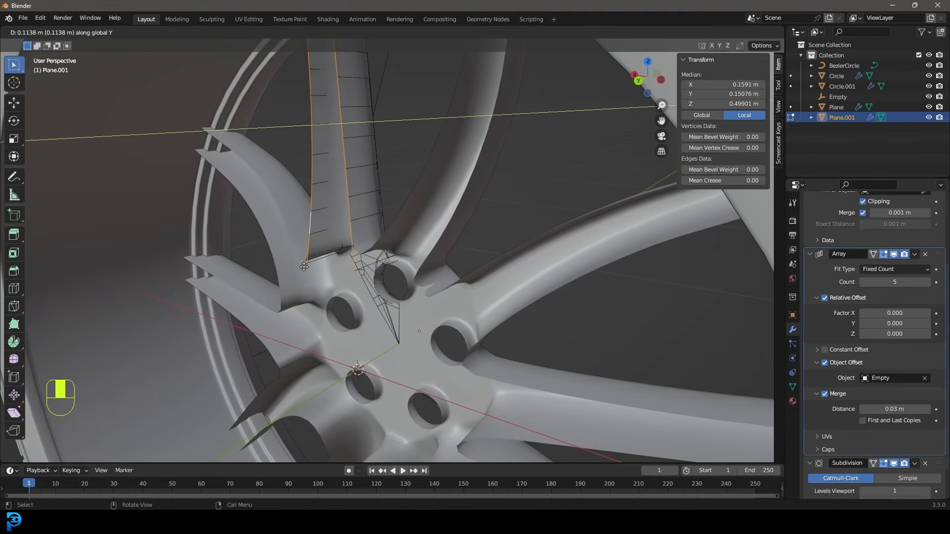
click(307, 267)
scroll(307, 267, down, 4)
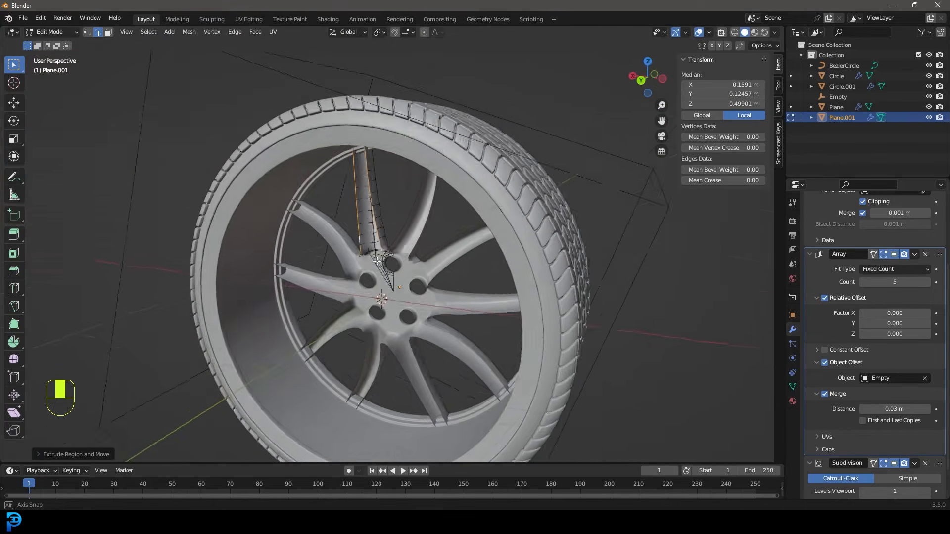
Step: Remove the short corner edge at the spoke's base from the selection, keeping the two long extruded edges
middle_drag(347, 248, 396, 236)
scroll(396, 236, up, 8)
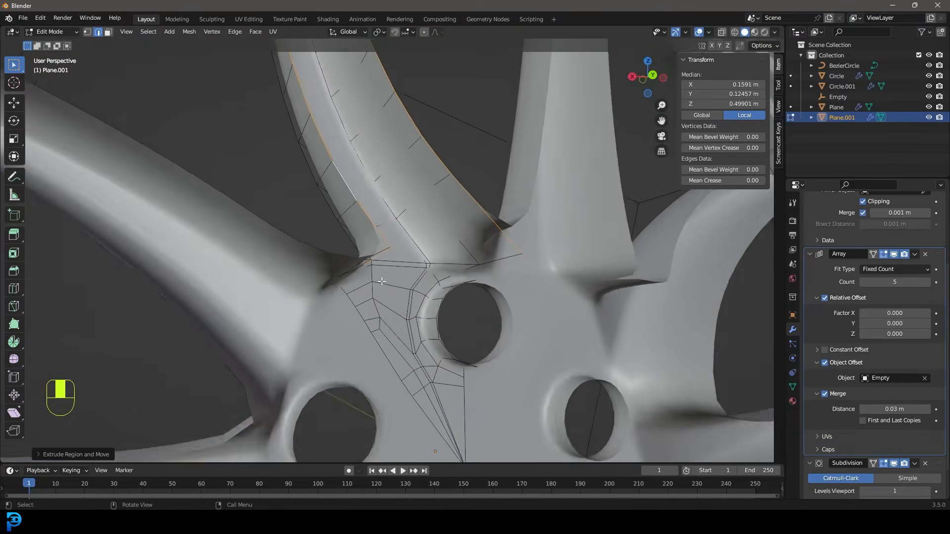
key(x)
click(362, 269)
middle_drag(362, 268, 356, 221)
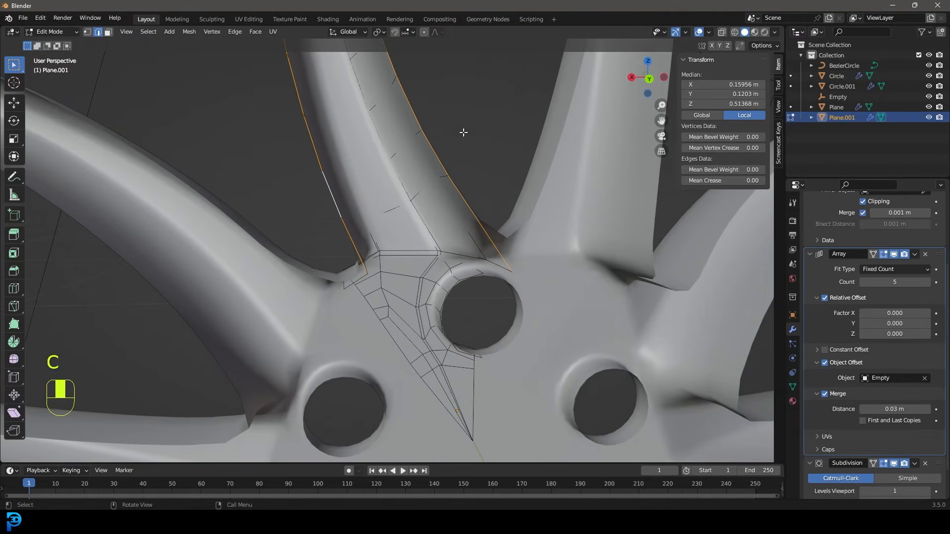
Step: Inspect the selected edges at the spoke's rim end in wireframe, and return to solid shading
scroll(431, 238, down, 8)
mouse_move(391, 163)
shift+middle_down()
mouse_move(411, 241)
mouse_move(404, 268)
mouse_move(387, 185)
shift+middle_up()
scroll(411, 241, up, 5)
key(z)
click(333, 255)
right_click(390, 200)
key(z)
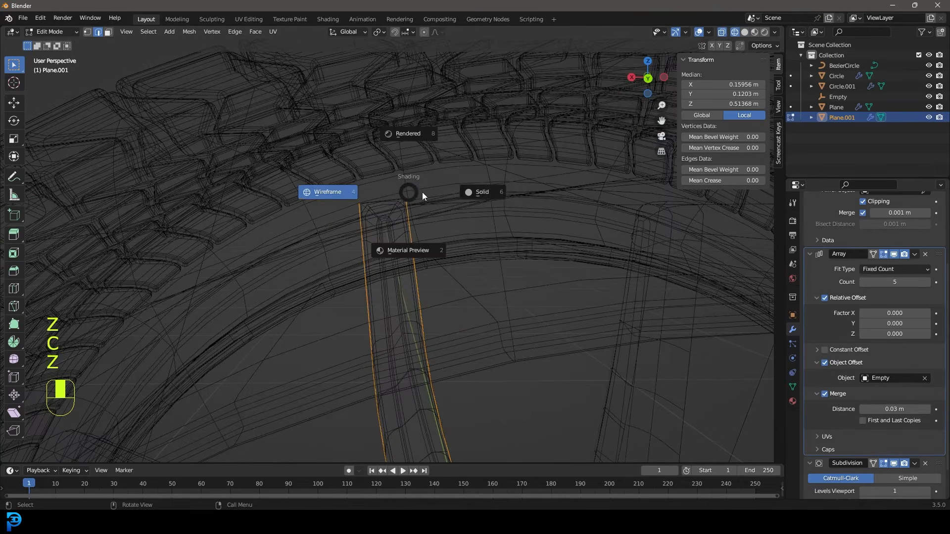
click(473, 194)
Step: Close the back of the spoke by bridging its two long extruded edges with Bridge Edge Loops
scroll(445, 319, down, 6)
shift+middle_drag(447, 374, 451, 270)
scroll(450, 271, up, 4)
middle_drag(415, 172, 458, 303)
scroll(458, 304, up, 3)
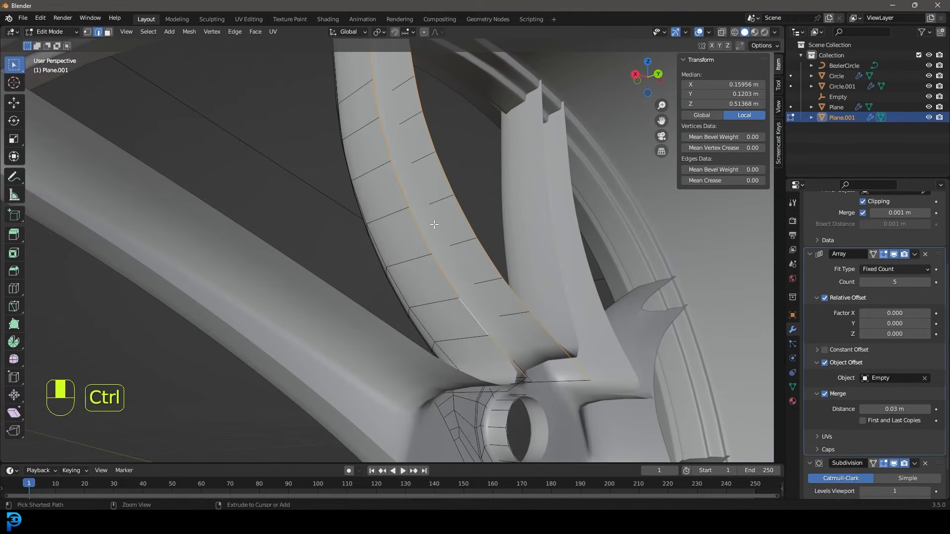
key(ctrl+e)
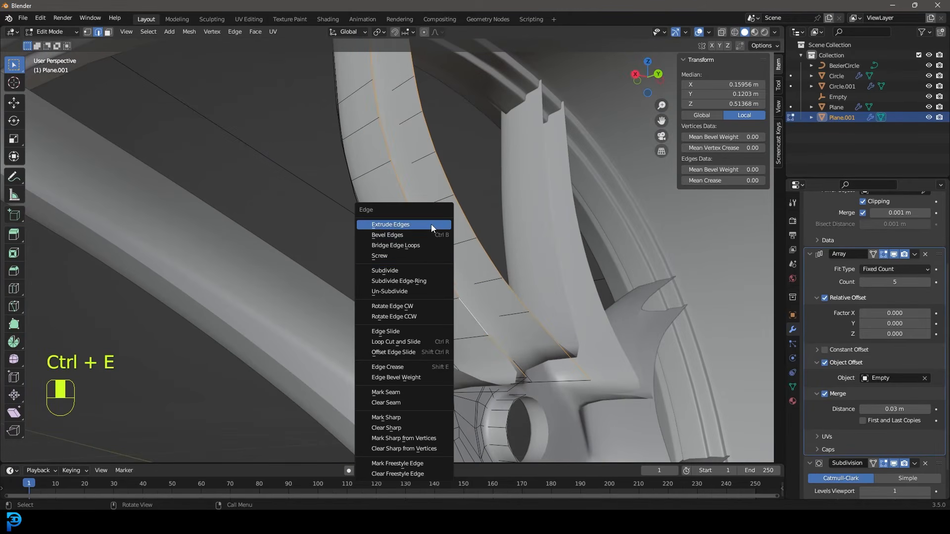
click(411, 247)
Step: Add two lengthwise loop cuts to the spoke's new back face, placing one close to each side edge
scroll(454, 252, down, 4)
middle_drag(490, 263, 436, 246)
scroll(470, 268, up, 2)
shift+middle_drag(503, 284, 450, 274)
click(461, 271)
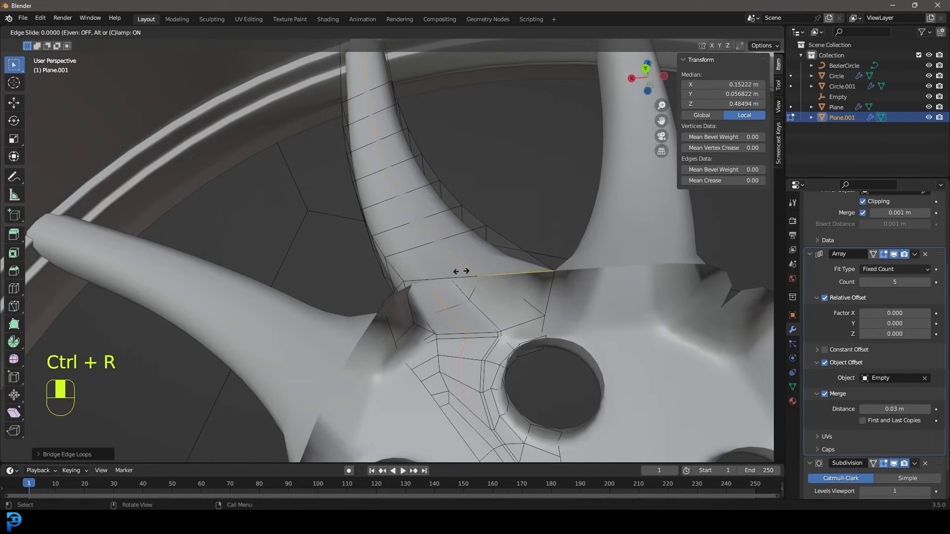
click(443, 271)
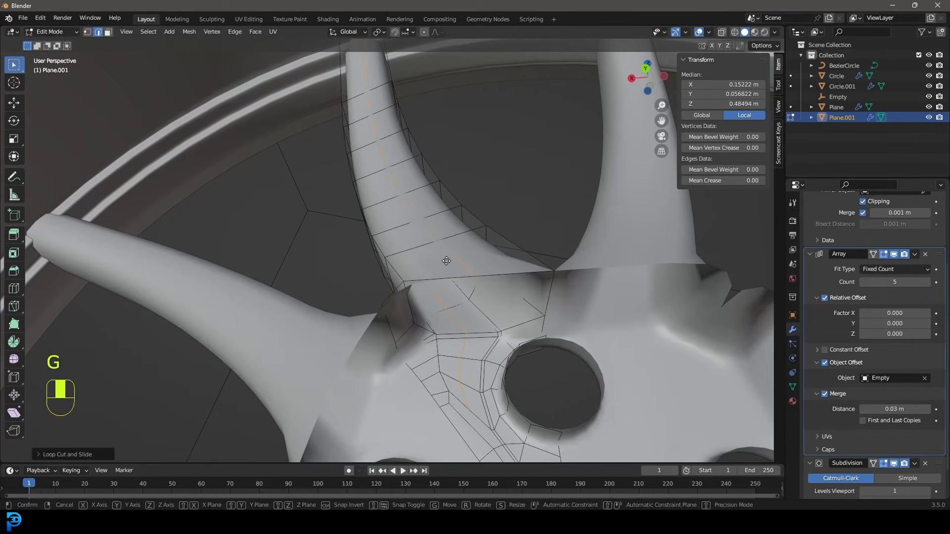
key(g)
key(g)
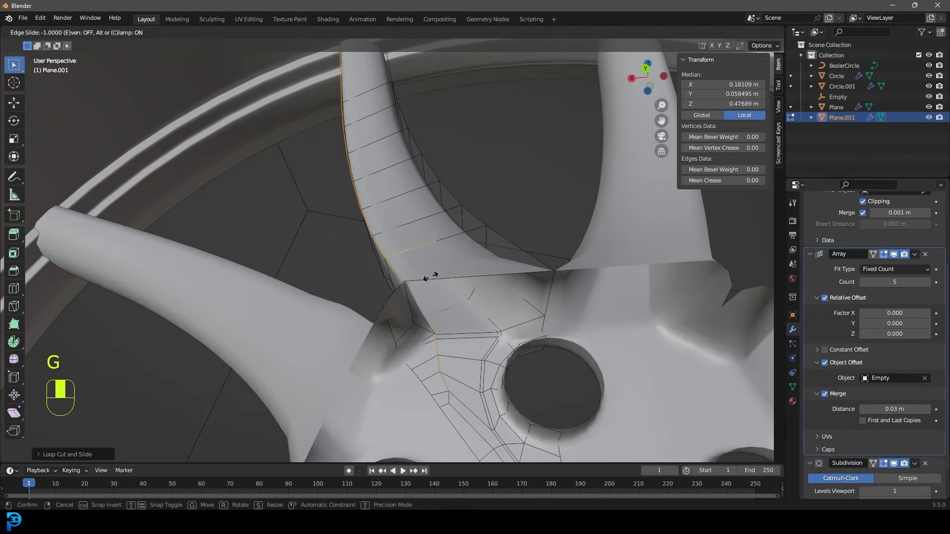
click(437, 224)
click(443, 241)
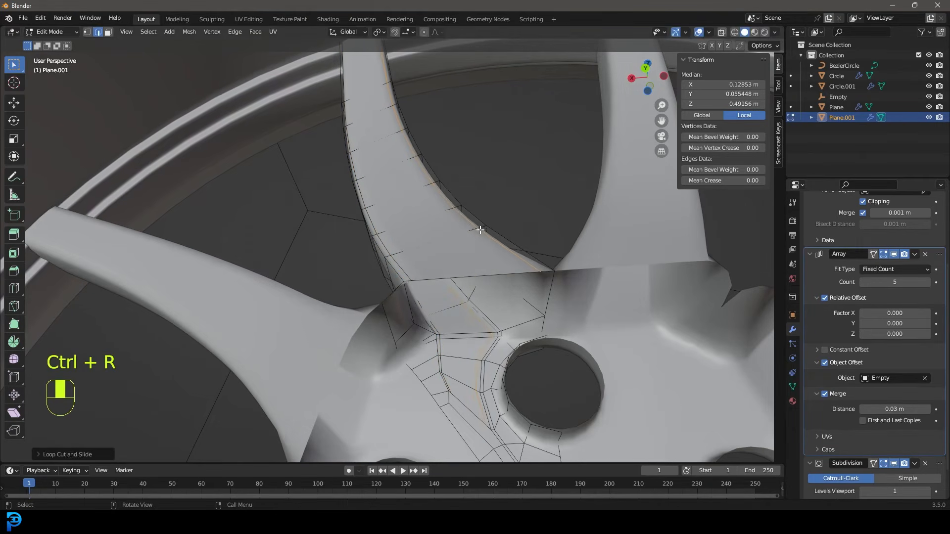
Step: Inspect the closed backs of the spokes, and return to Object Mode to view the whole wheel
scroll(494, 245, down, 5)
middle_drag(438, 246, 480, 292)
shift+middle_drag(460, 324, 447, 260)
scroll(446, 260, up, 2)
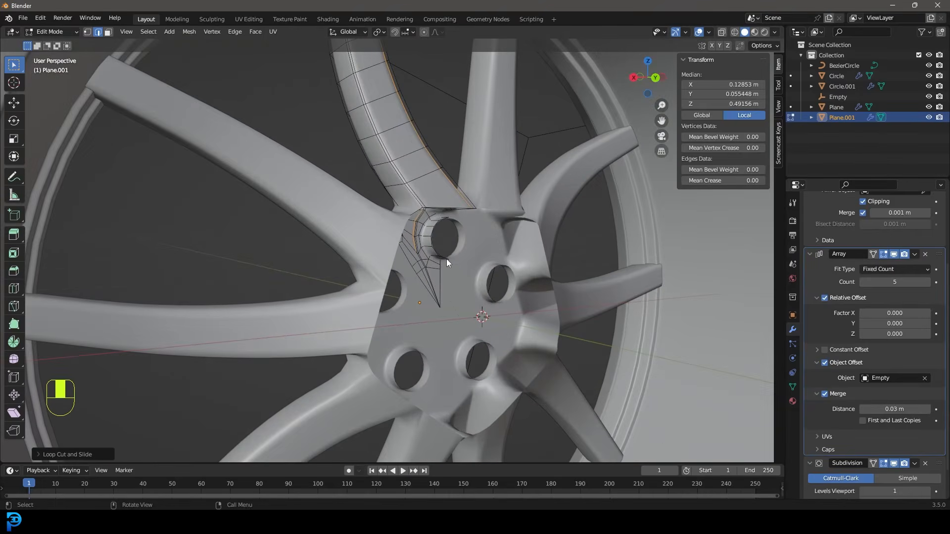
key(Tab)
scroll(447, 259, down, 5)
middle_drag(368, 251, 348, 196)
Step: Move the spoke mesh and the Empty together along Y, bringing the spokes to about Y -0.272 m, and clear the selection
click(564, 100)
scroll(429, 160, down, 3)
shift+click(373, 214)
scroll(384, 219, up, 3)
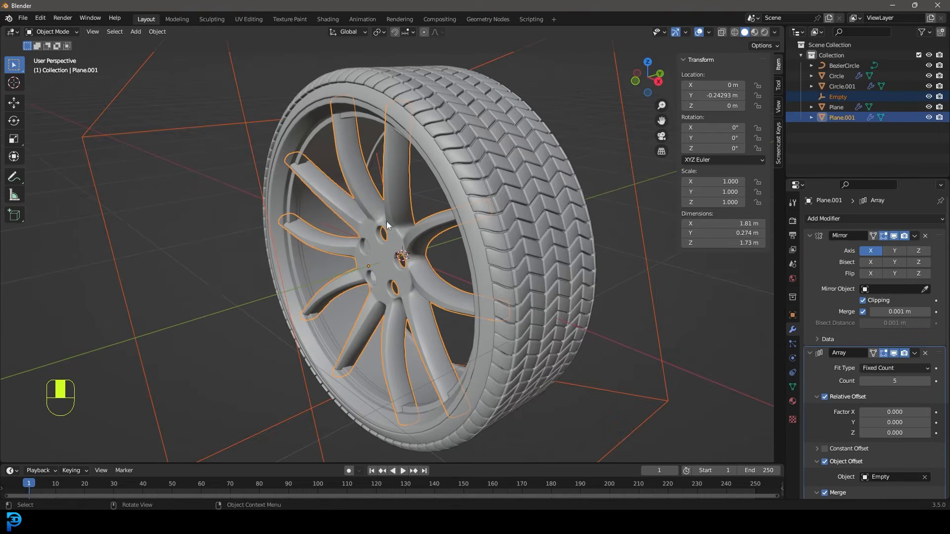
key(g)
key(y)
click(384, 224)
key(alt+a)
Step: Examine how the moved spokes sit inside the rim from the front and the back
scroll(384, 225, down, 5)
mouse_move(439, 230)
middle_down()
mouse_move(486, 205)
mouse_move(425, 228)
middle_up()
scroll(426, 228, up, 4)
scroll(415, 264, up, 4)
middle_drag(379, 250, 384, 224)
scroll(358, 221, down, 4)
scroll(384, 223, up, 2)
click(422, 206)
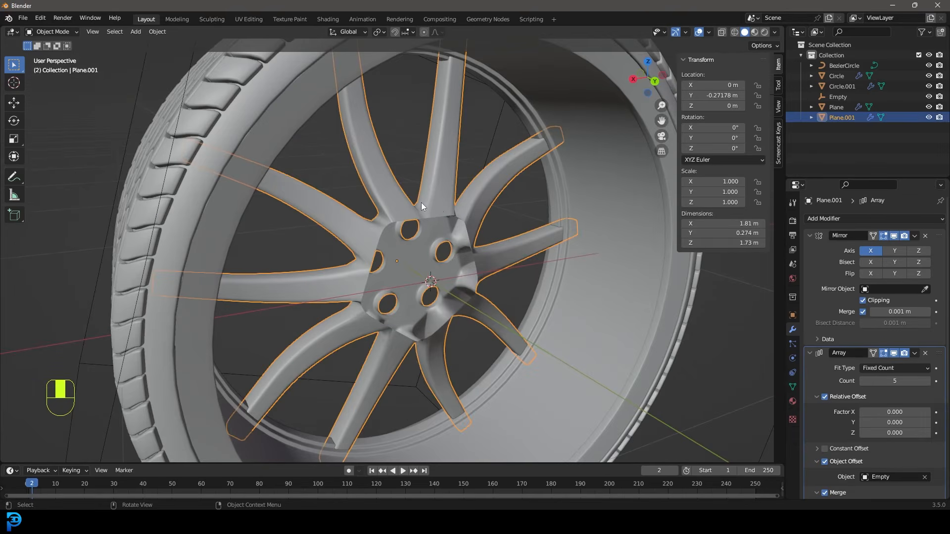
scroll(382, 248, down, 2)
scroll(382, 247, up, 4)
middle_drag(382, 247, 417, 213)
middle_drag(406, 322, 441, 312)
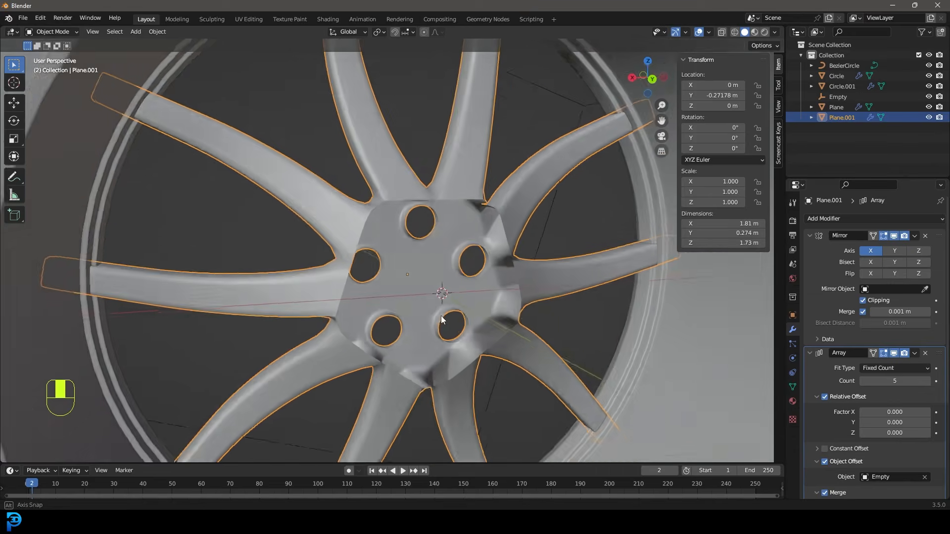
Step: Check the hub's rear side in Edit Mode, return to Object Mode, and clear the selection
key(Tab)
scroll(419, 251, up, 2)
scroll(325, 255, down, 3)
middle_drag(346, 254, 403, 236)
key(Tab)
scroll(417, 257, down, 1)
key(alt+a)
scroll(379, 256, up, 4)
scroll(402, 236, down, 4)
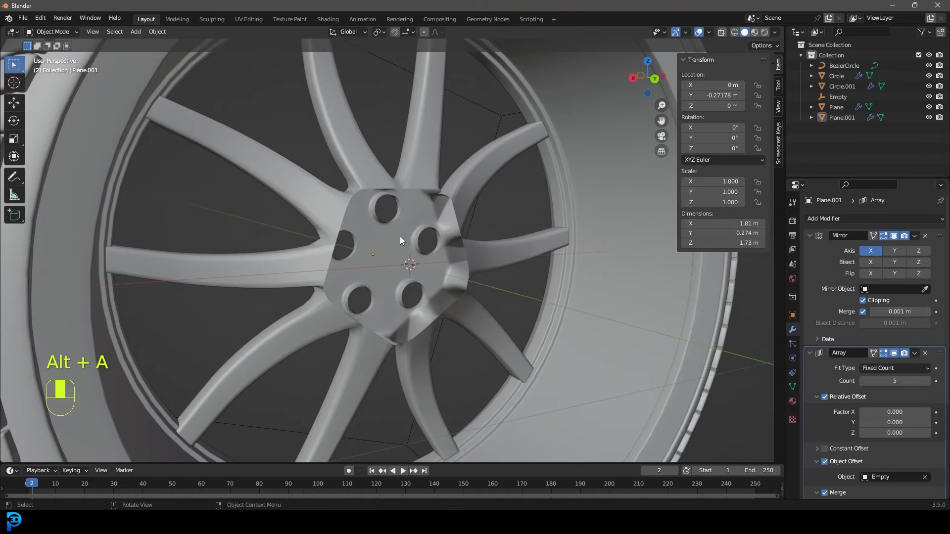
Step: Add a mesh circle at the wheel's centre
key(shift+a)
mouse_move(405, 237)
click(444, 254)
scroll(444, 255, down, 6)
middle_drag(444, 254, 479, 287)
scroll(479, 287, up, 3)
Step: Fill the new circle with a face in Edit Mode and scale it down toward the hub's size
key(Tab)
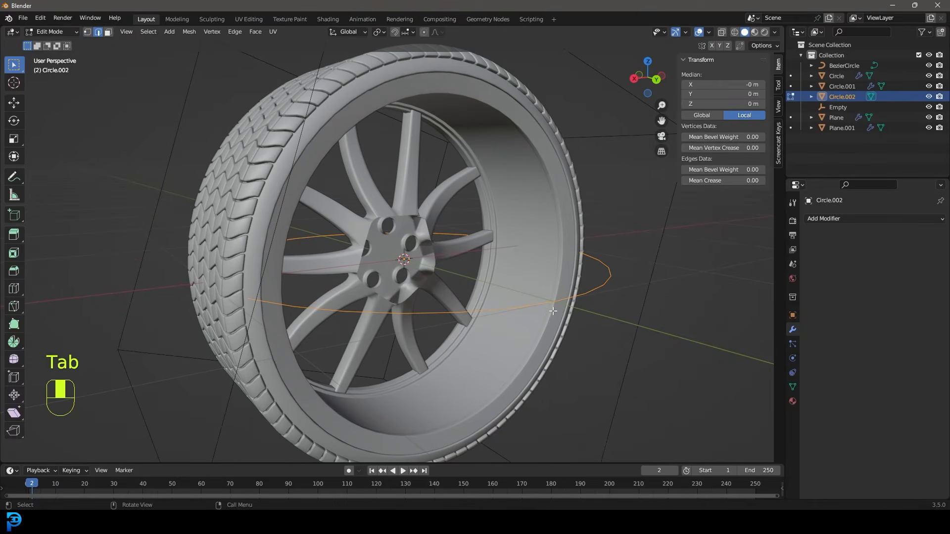
key(f)
scroll(594, 336, up, 3)
key(s)
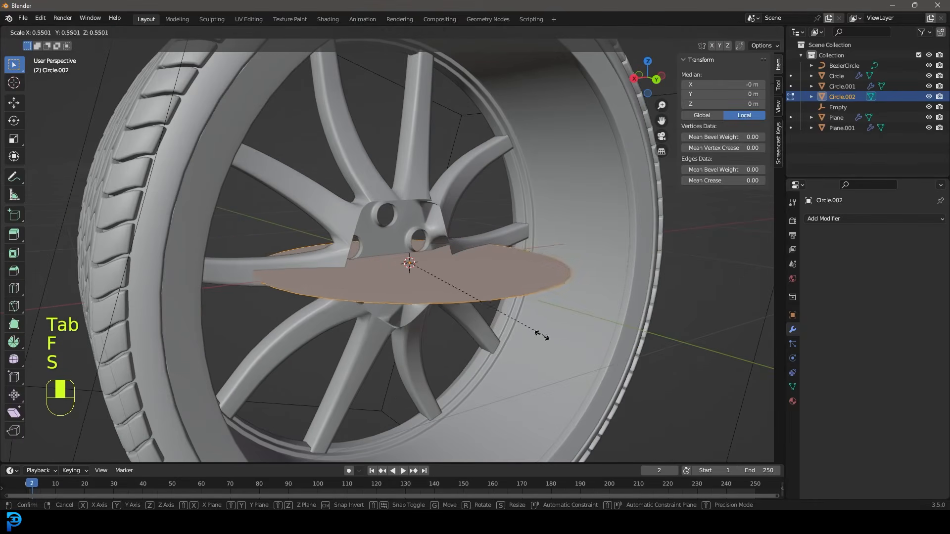
click(469, 317)
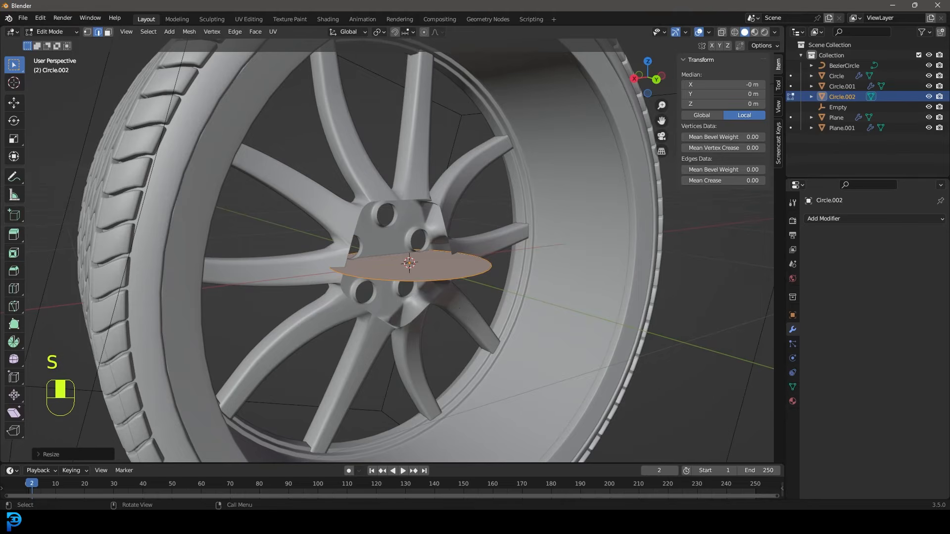
Step: Rotate the disc 90° about X so it stands behind the hub, and reduce its diameter to about 0.523 m
key(r)
key(x)
key(0)
key(Return)
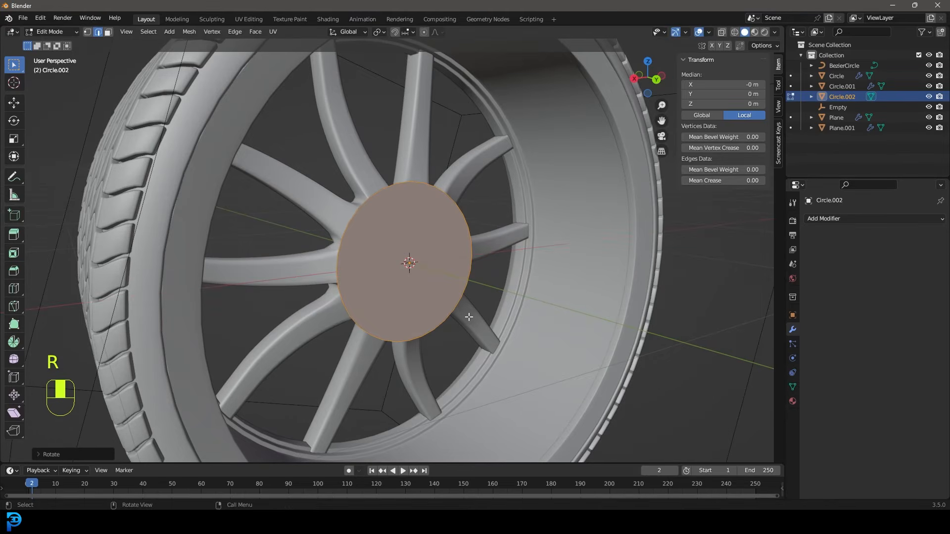
scroll(455, 218, up, 3)
scroll(454, 217, up, 1)
key(s)
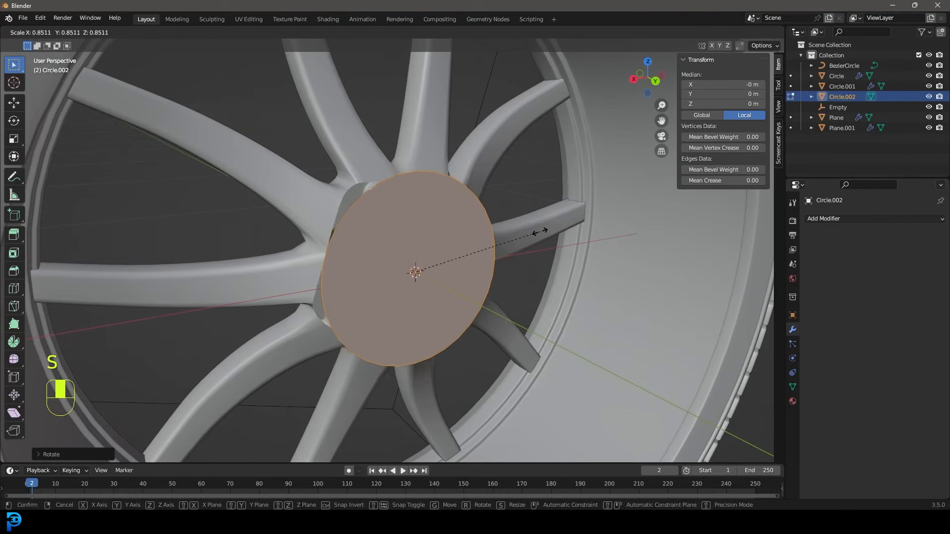
click(549, 235)
Step: Move the disc along Y toward the hub's back to about Y -0.06 m and extrude it about 0.04 m thick
middle_drag(449, 251, 481, 254)
key(g)
key(y)
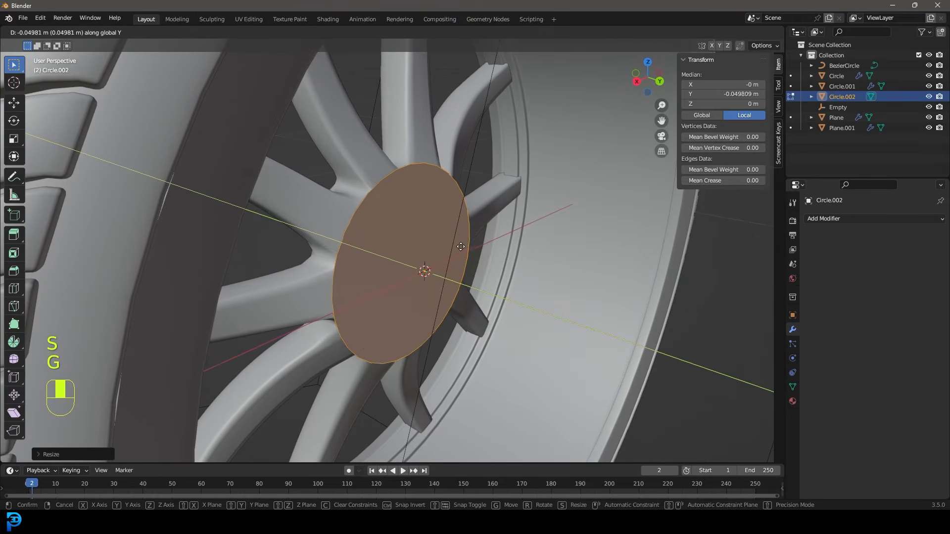
click(461, 244)
key(e)
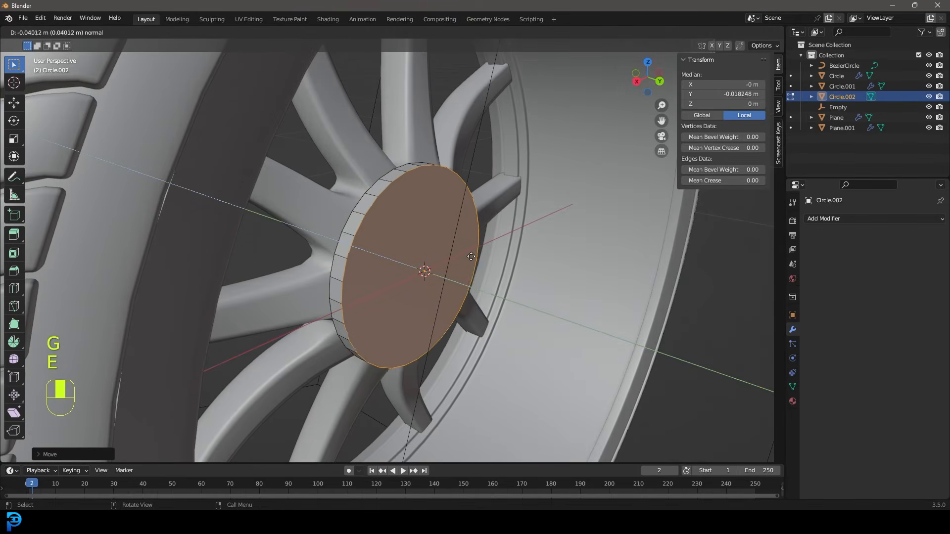
click(469, 256)
Step: Return to Object Mode, clear the selection, and check the hub disc from the front through the lug holes
scroll(470, 257, down, 5)
middle_drag(470, 257, 431, 265)
scroll(432, 265, up, 2)
key(Tab)
middle_drag(243, 243, 355, 274)
key(alt+a)
scroll(435, 230, down, 3)
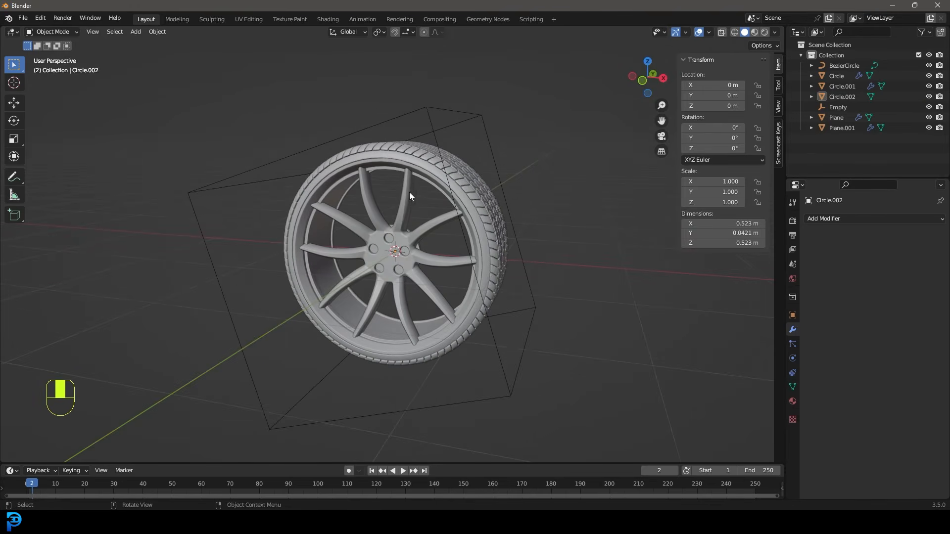
key(KP_1)
scroll(403, 191, up, 5)
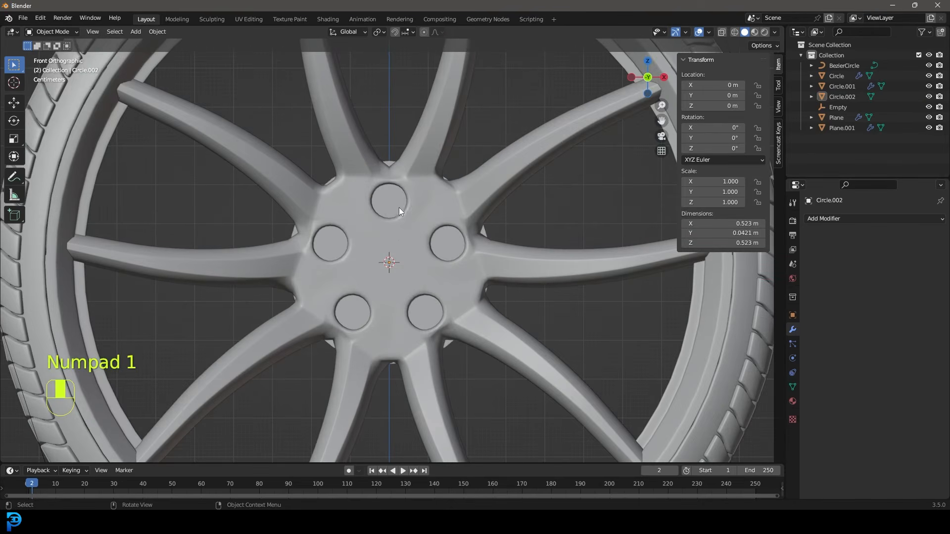
scroll(396, 218, down, 5)
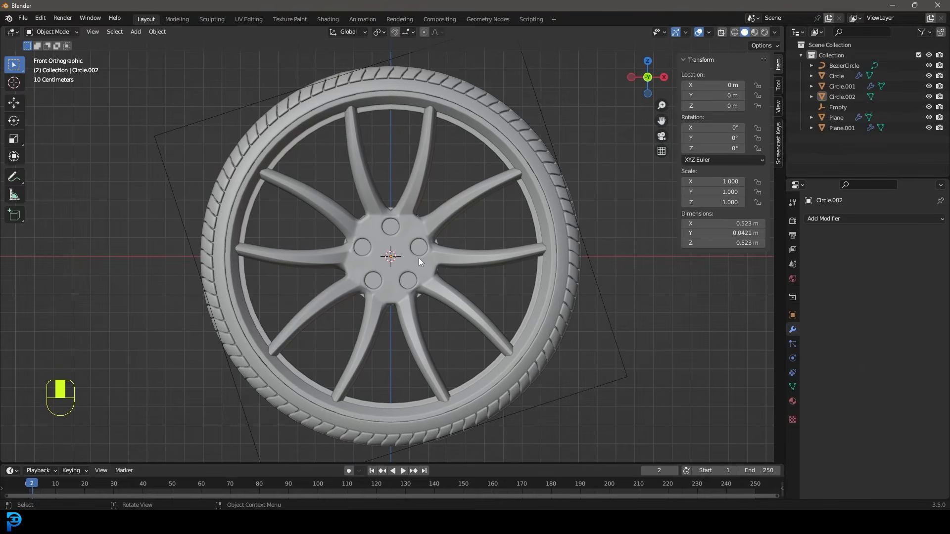
Step: Raise all wheel objects together about 1.018 m along Z so the tire rests on the ground line, and clear the selection
key(KP_1)
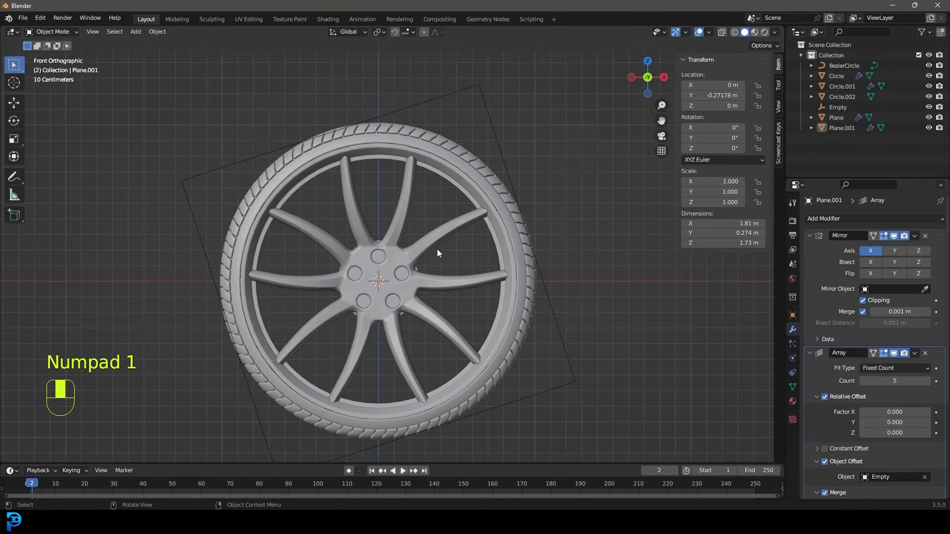
scroll(406, 243, down, 4)
shift+middle_drag(378, 237, 384, 239)
scroll(418, 272, up, 2)
scroll(411, 282, up, 1)
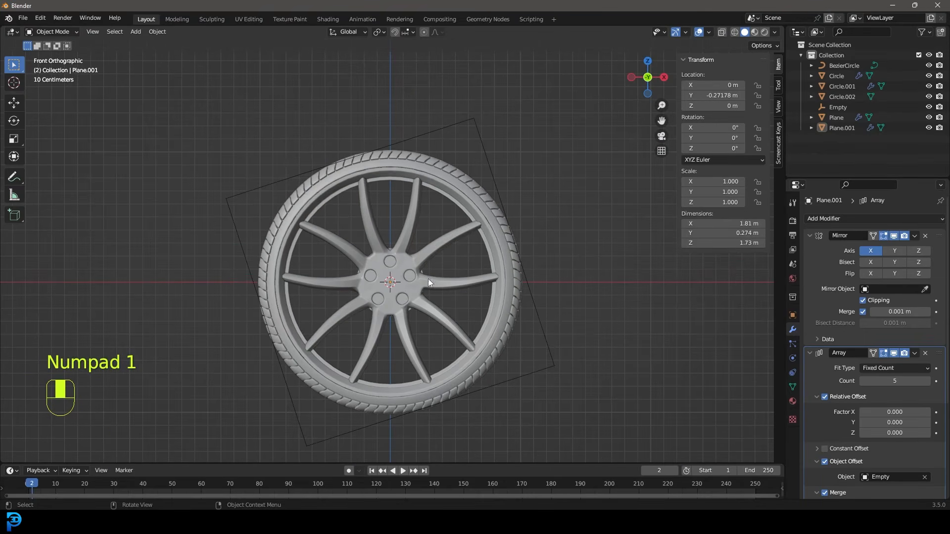
key(a)
key(g)
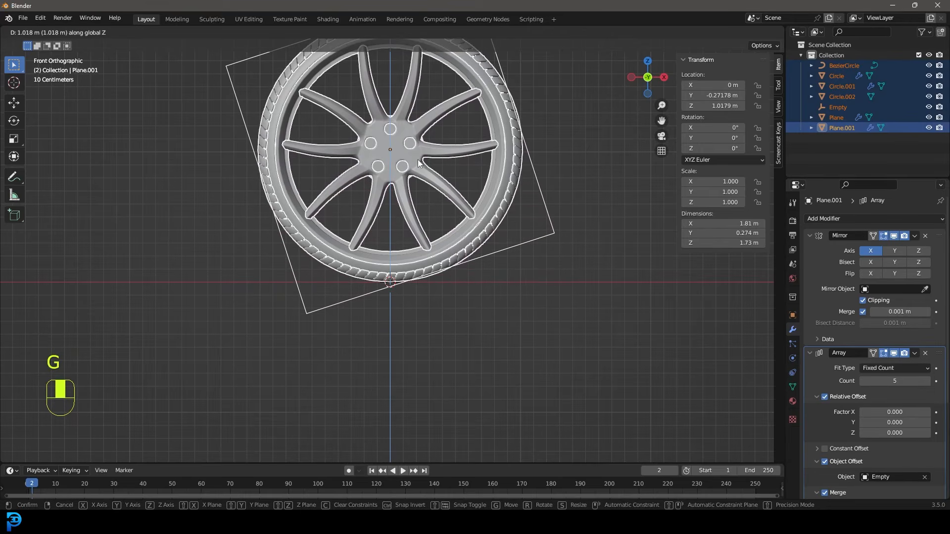
click(419, 160)
scroll(364, 188, down, 5)
scroll(407, 233, up, 3)
key(alt+a)
middle_drag(356, 191, 419, 275)
scroll(435, 238, up, 1)
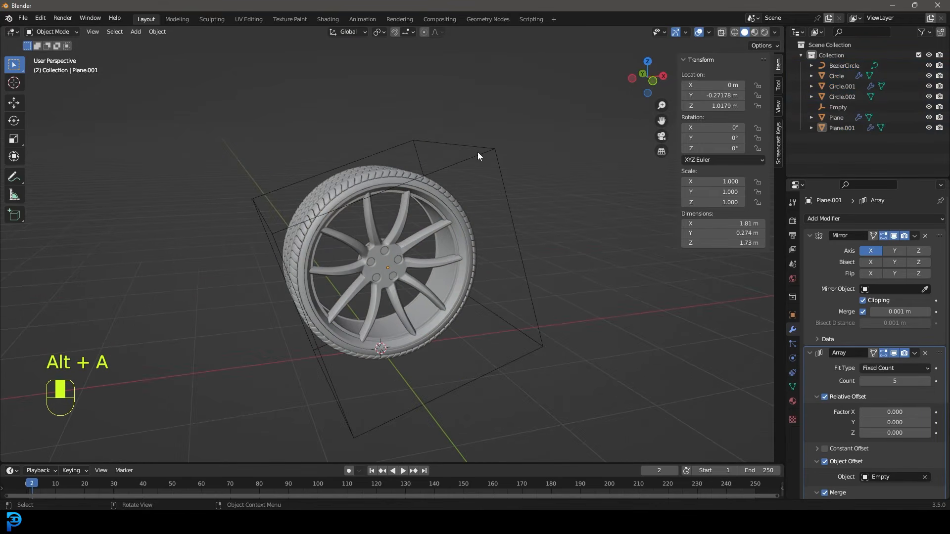
Step: Move the Empty into a new collection named Collection 2 and hide that collection
click(478, 153)
key(m)
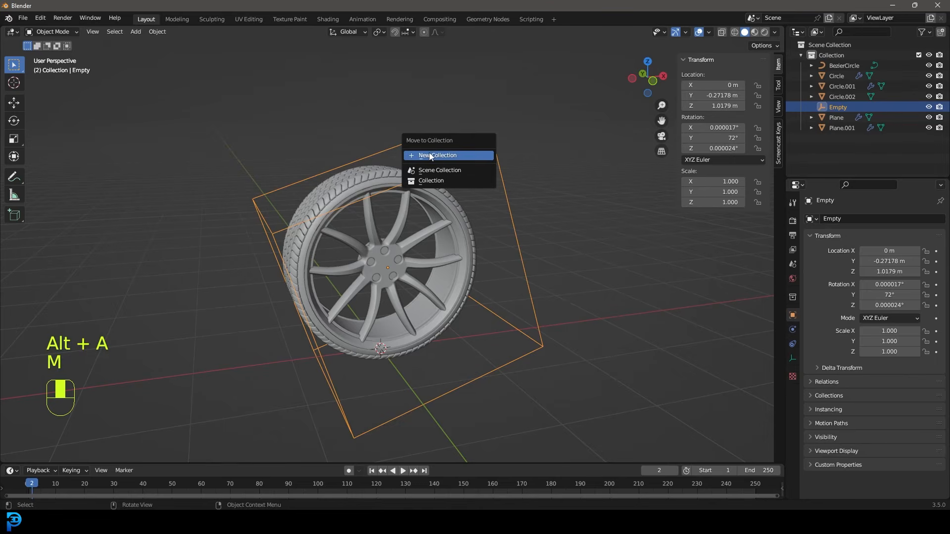
click(430, 156)
click(440, 184)
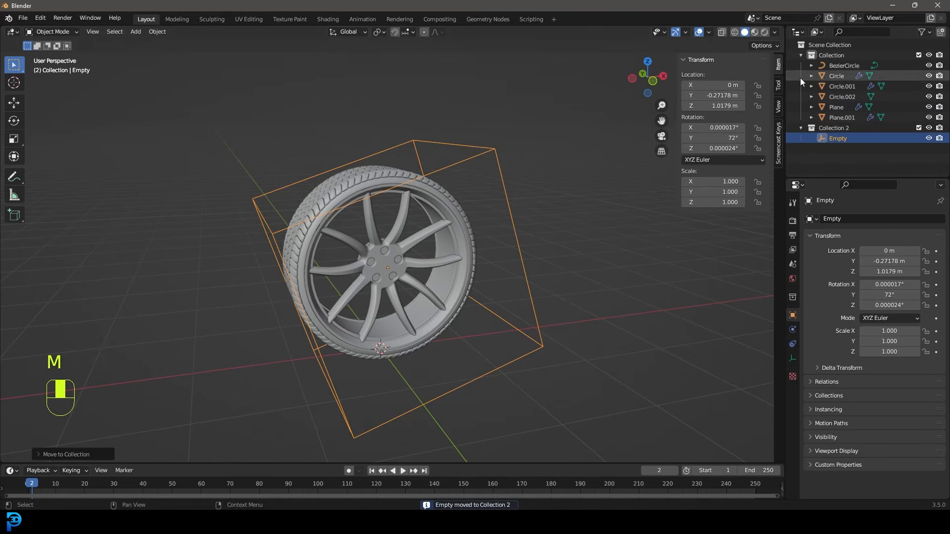
click(928, 138)
Step: Select the tire tread, collapse its modifier settings, and apply its Mirror and Array modifiers
middle_drag(435, 183, 406, 232)
scroll(414, 174, up, 3)
click(414, 174)
scroll(406, 232, up, 2)
click(438, 176)
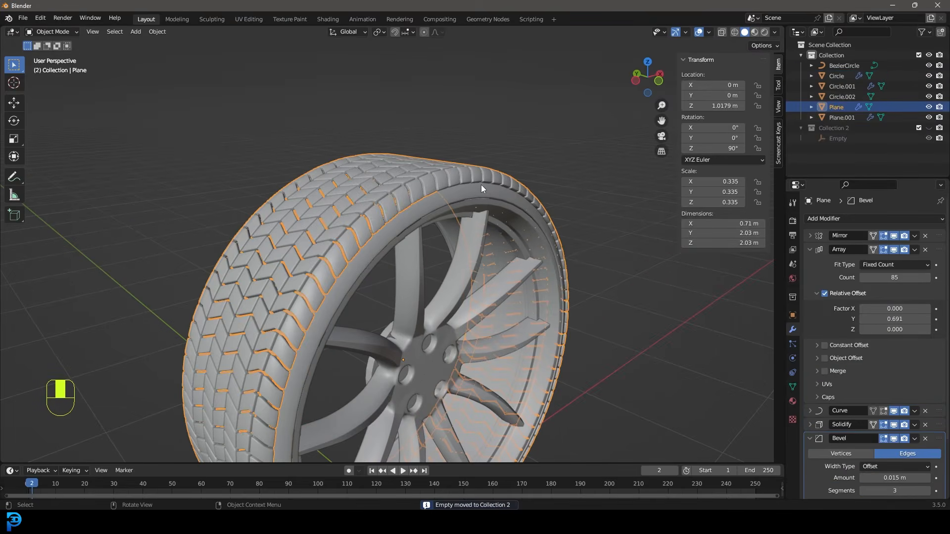
click(810, 250)
click(810, 291)
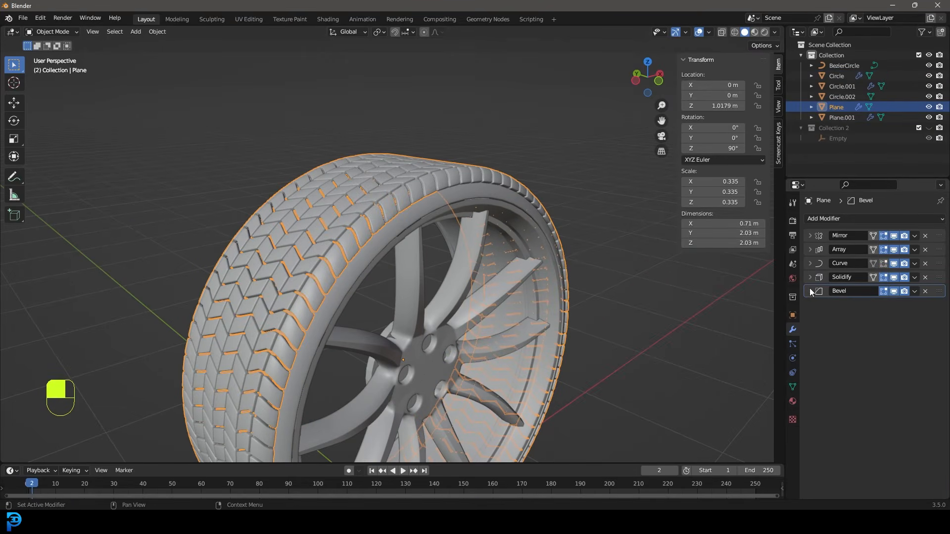
click(915, 236)
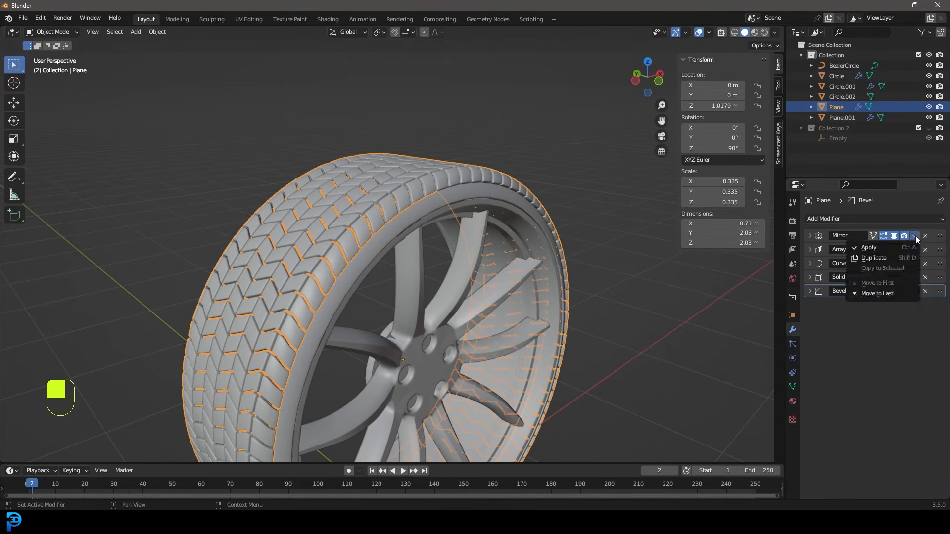
click(905, 248)
click(915, 236)
click(905, 247)
Step: Apply the tread's Curve, Solidify and Bevel modifiers
click(917, 236)
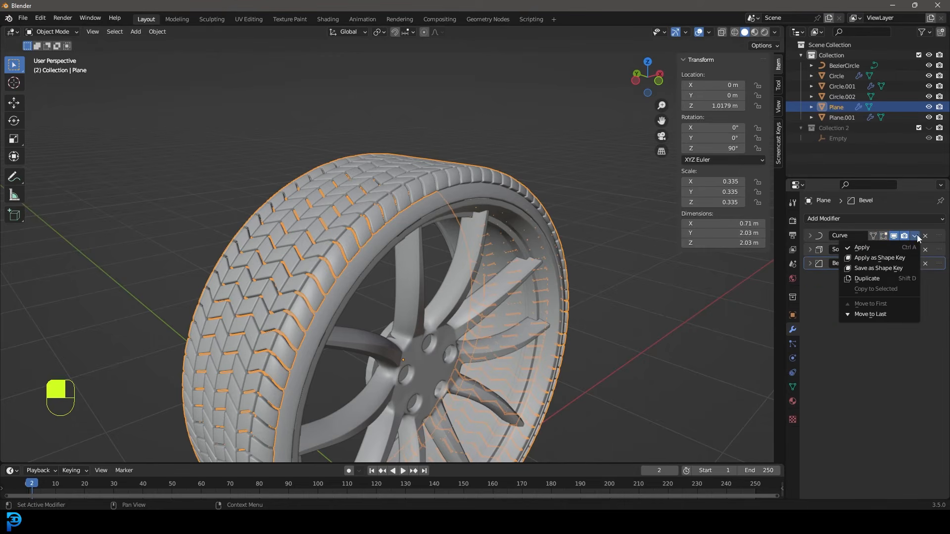
click(905, 248)
click(915, 237)
click(905, 247)
click(915, 236)
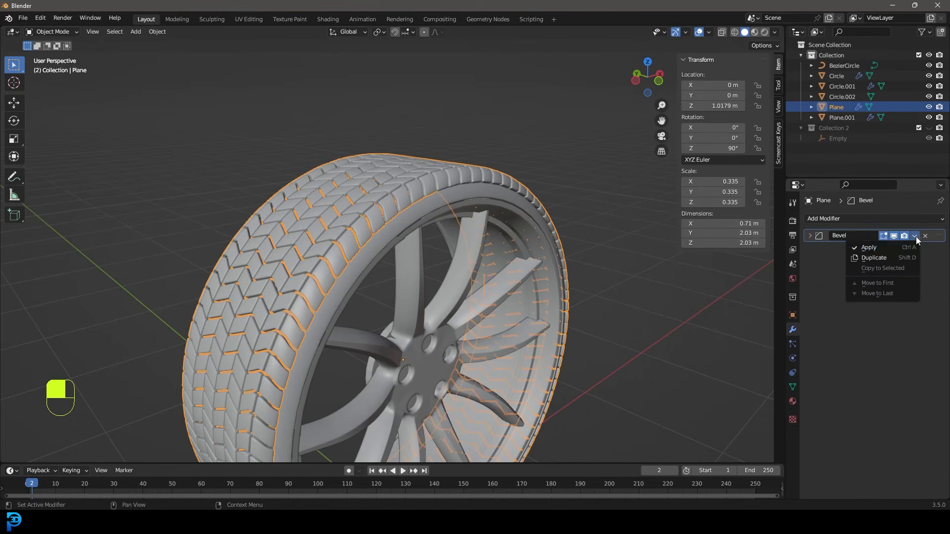
click(889, 249)
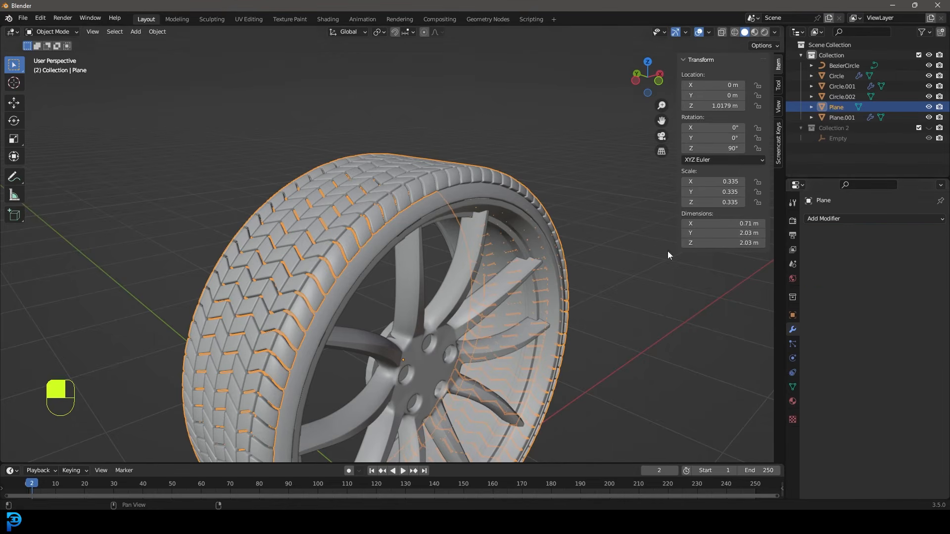
Step: Select the smooth tire body beneath the tread and apply its Mirror and Subdivision modifiers
click(481, 193)
key(g)
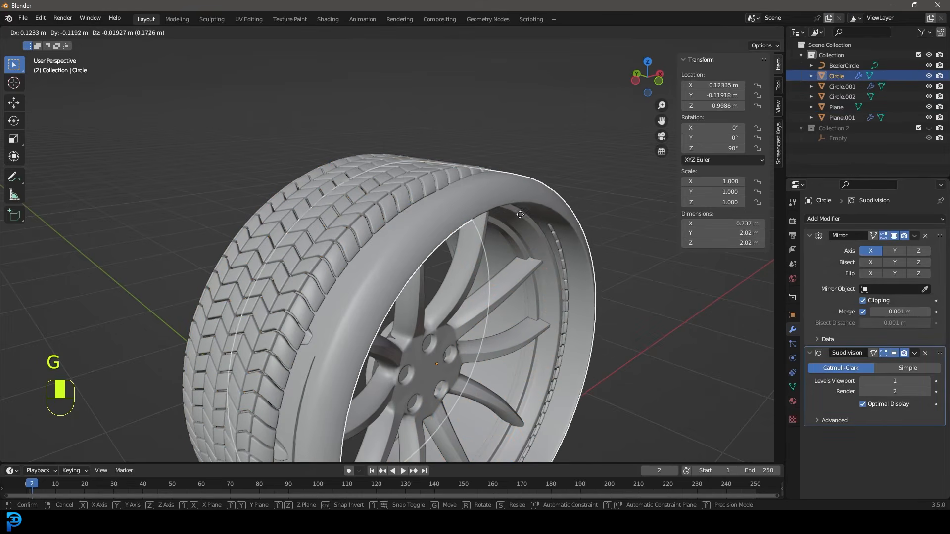
right_click(562, 156)
click(914, 236)
click(905, 248)
click(915, 236)
click(896, 246)
Step: Join the tire body with the tread into one object and check it with a cancelled move
middle_drag(389, 204, 409, 204)
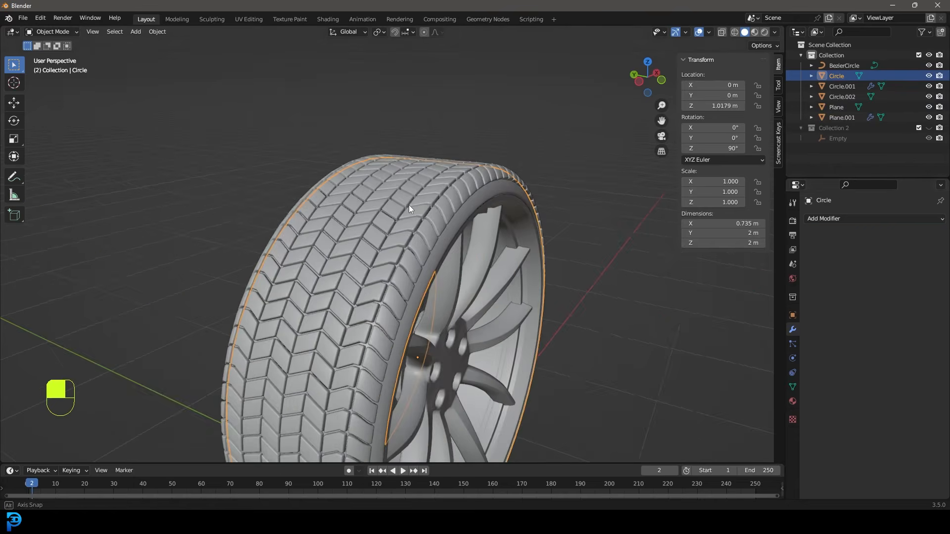
scroll(414, 204, up, 1)
shift+click(475, 175)
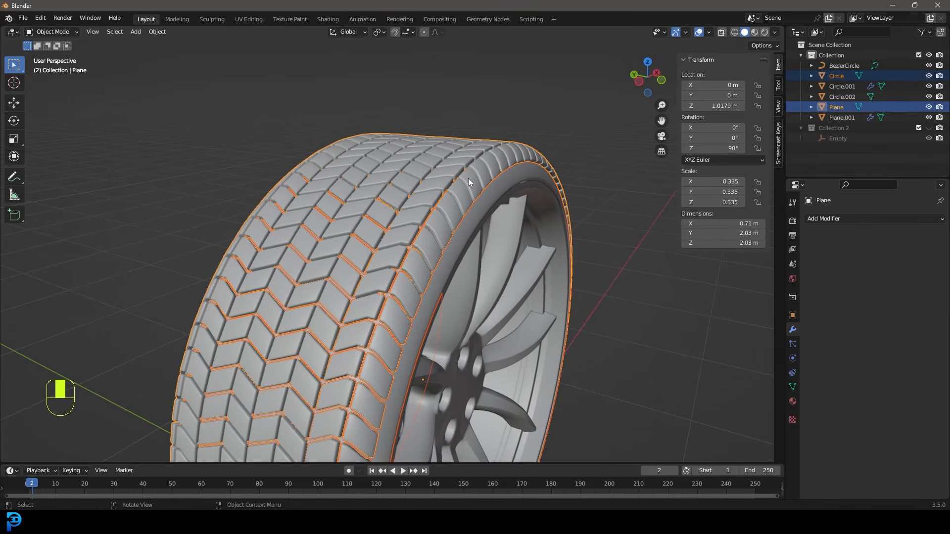
key(ctrl+j)
scroll(468, 178, down, 4)
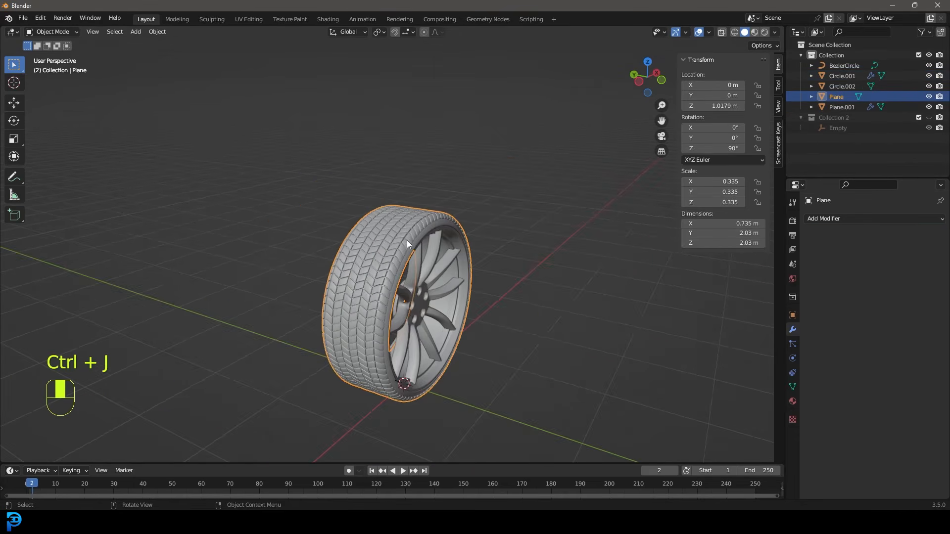
key(g)
right_click(349, 178)
Step: Select the spoke mesh and apply all its modifiers, including Mirror and Array
scroll(409, 203, up, 3)
click(515, 191)
middle_drag(509, 198, 431, 209)
click(431, 210)
click(915, 236)
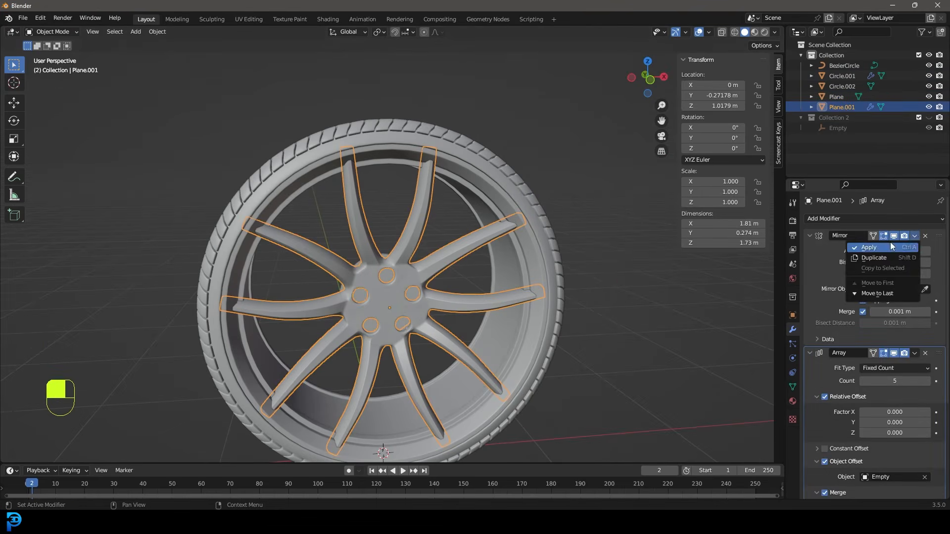
click(904, 247)
click(914, 236)
click(903, 247)
click(914, 236)
click(903, 247)
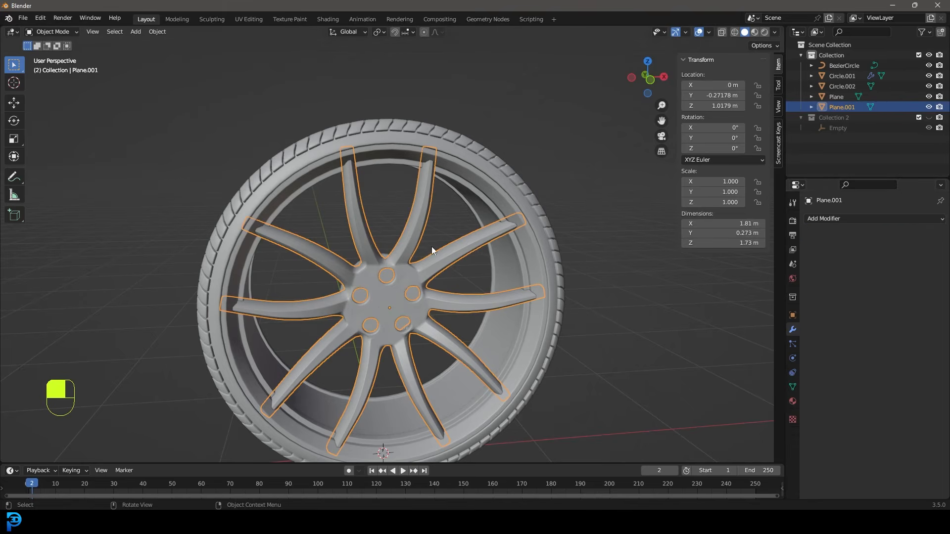
Step: Select the rim and apply its Bevel and Subdivision modifiers
click(475, 186)
middle_drag(474, 186, 495, 187)
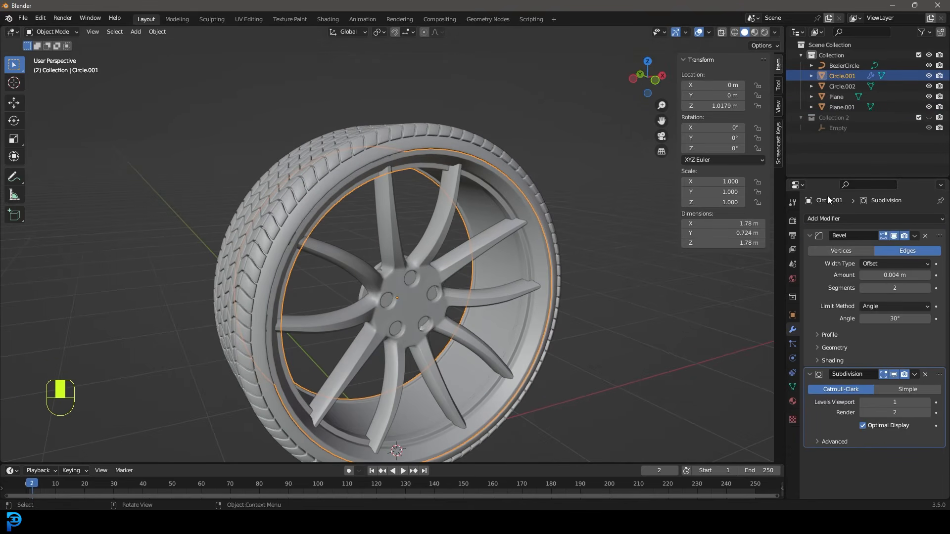
click(914, 236)
click(880, 246)
click(911, 237)
click(893, 245)
key(g)
right_click(515, 250)
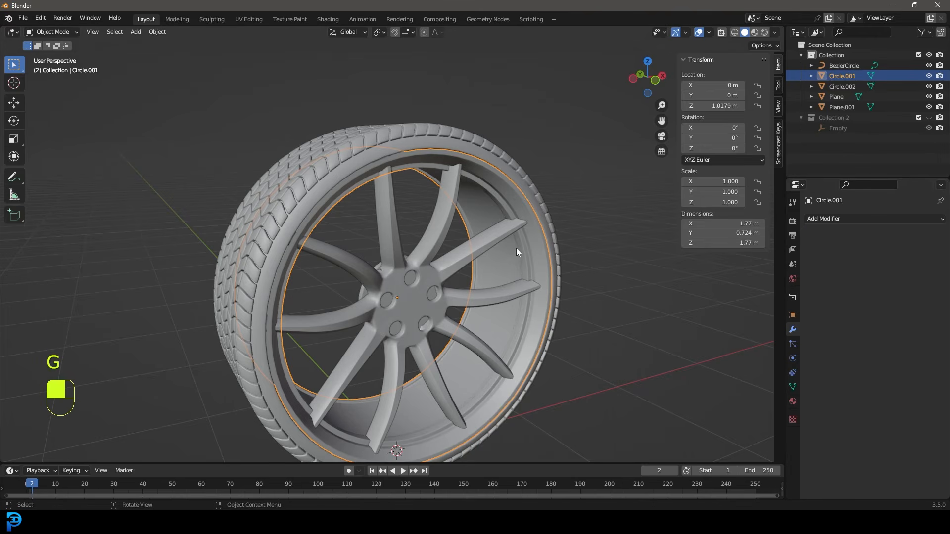
Step: Join the rim with the spoke mesh and check the combined object with a cancelled move
scroll(509, 250, up, 6)
shift+click(376, 278)
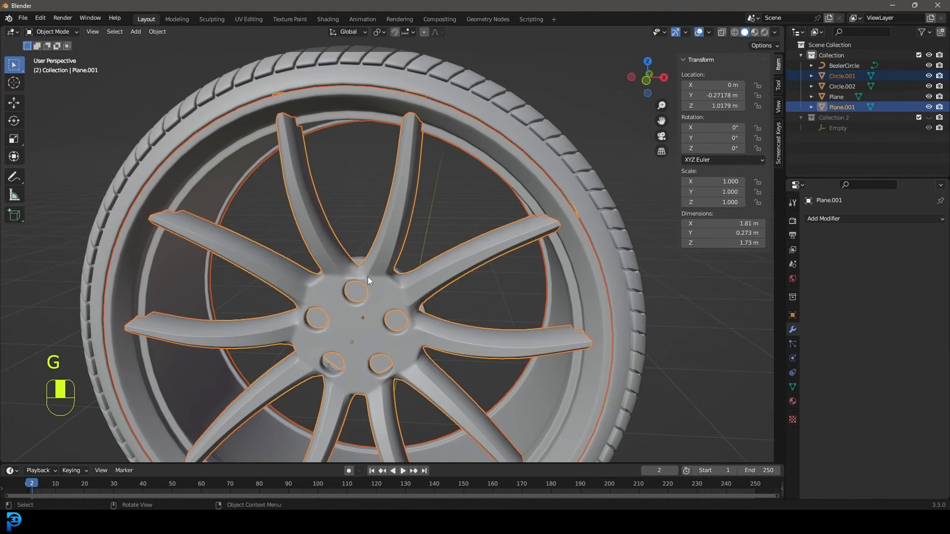
key(ctrl+j)
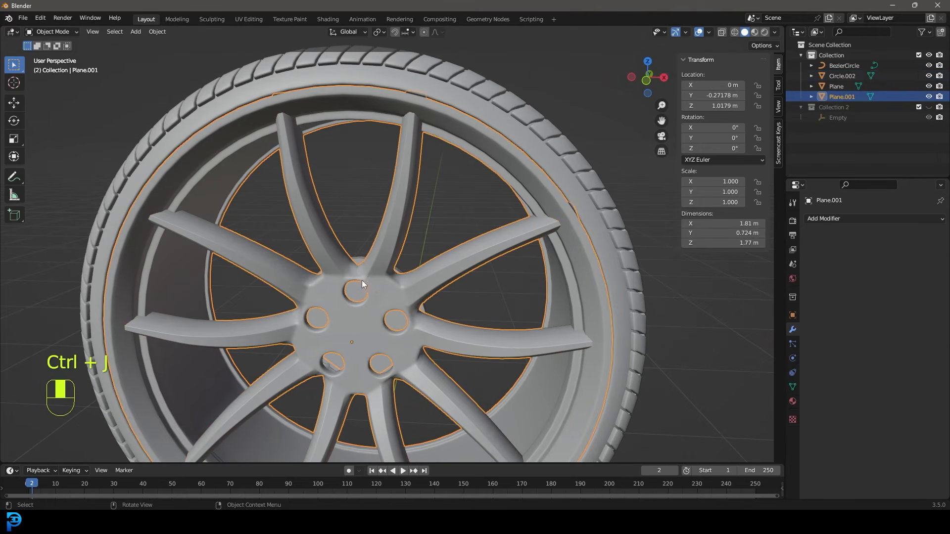
scroll(361, 280, down, 5)
middle_drag(361, 280, 374, 295)
key(g)
right_click(278, 296)
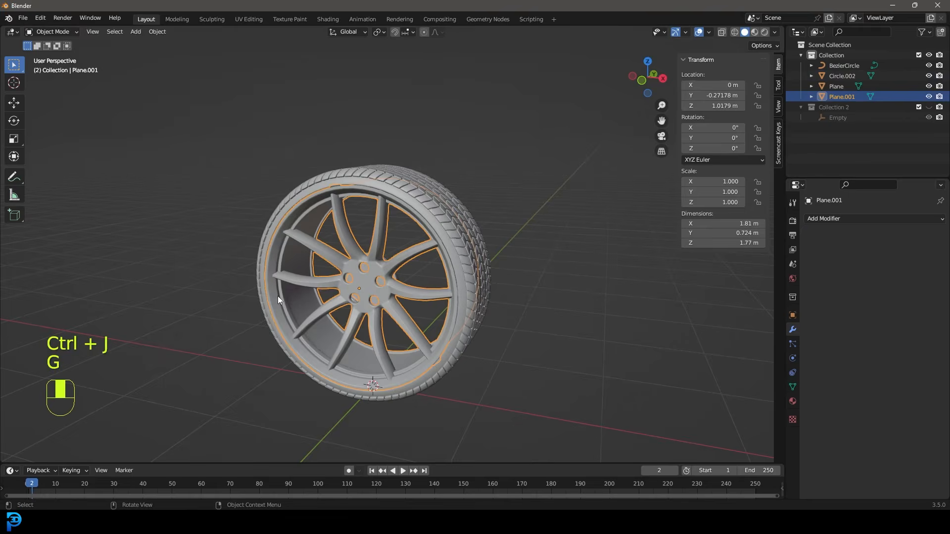
Step: Join the disc behind the hub into the combined spoke and rim object
scroll(438, 272, up, 3)
middle_drag(453, 272, 412, 252)
scroll(367, 265, up, 2)
click(367, 265)
shift+click(382, 296)
key(ctrl+j)
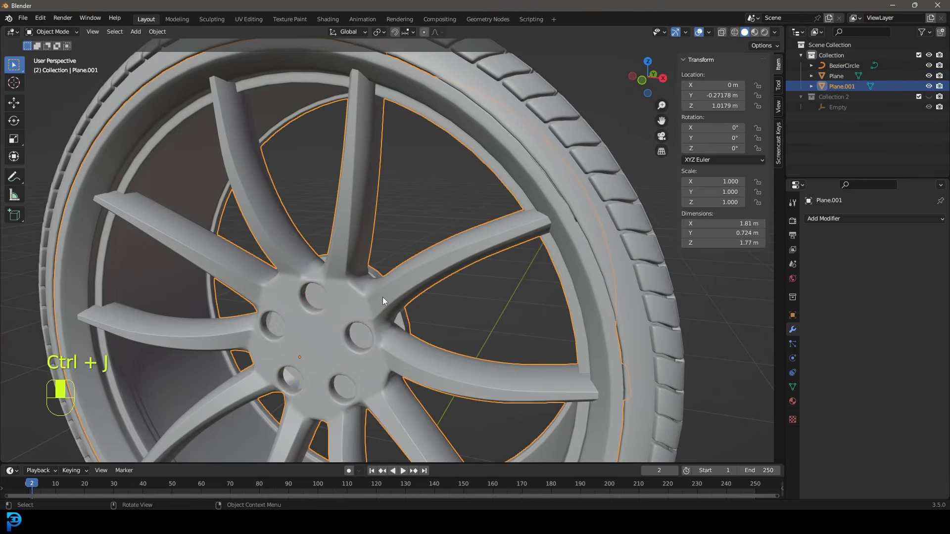
scroll(342, 314, down, 4)
scroll(342, 314, down, 2)
key(g)
right_click(297, 294)
middle_drag(413, 229, 417, 234)
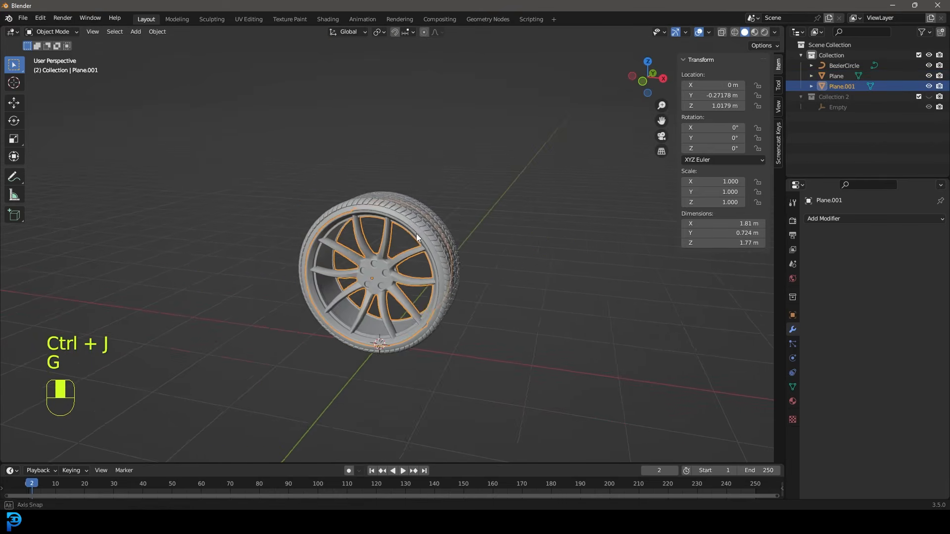
Step: Select the tire and check that it is separate from the rim using cancelled trial moves
scroll(431, 218, up, 2)
click(452, 192)
key(g)
right_click(385, 183)
scroll(461, 156, up, 3)
key(g)
right_click(483, 129)
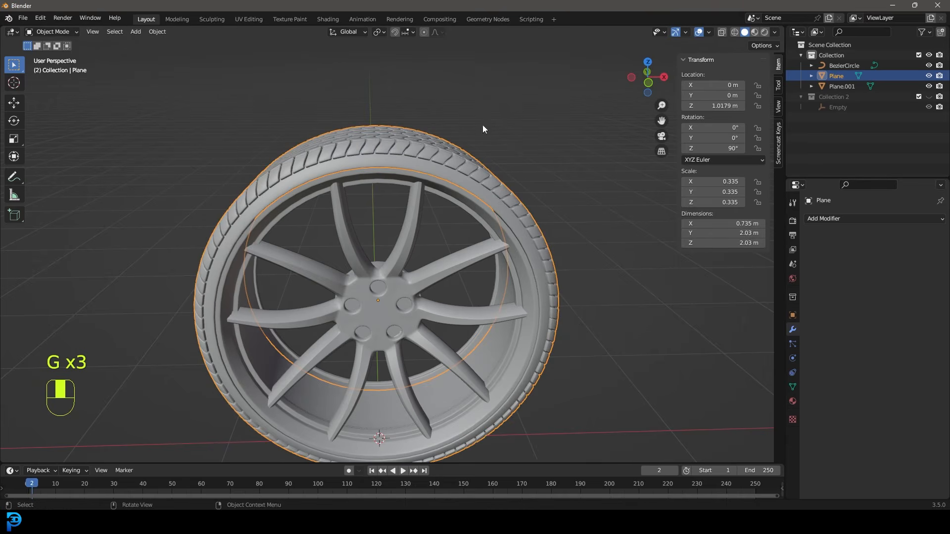
Step: Parent the tire to the rim with Object (Keep Transform) and check the link with a cancelled move of the rim
shift+click(406, 242)
scroll(391, 267, up, 3)
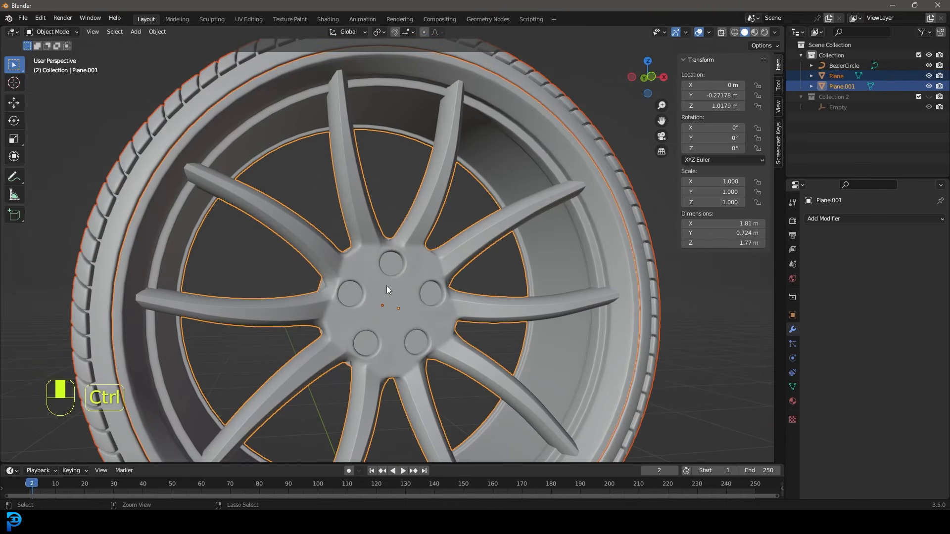
key(ctrl+p)
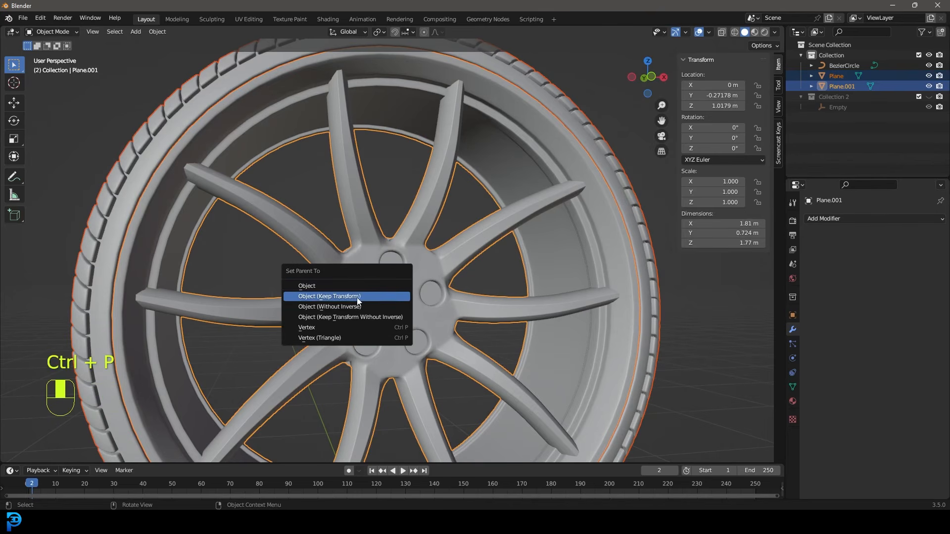
click(376, 296)
scroll(384, 264, down, 4)
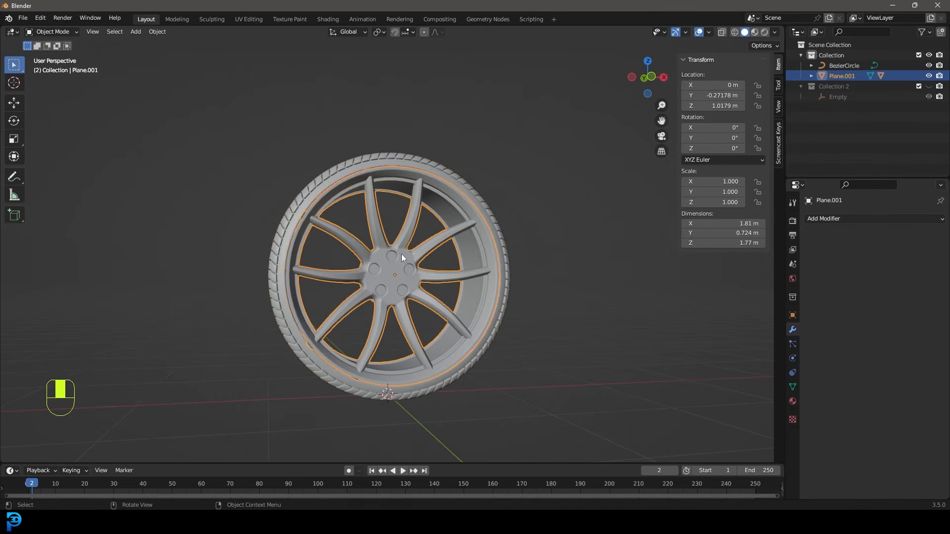
key(g)
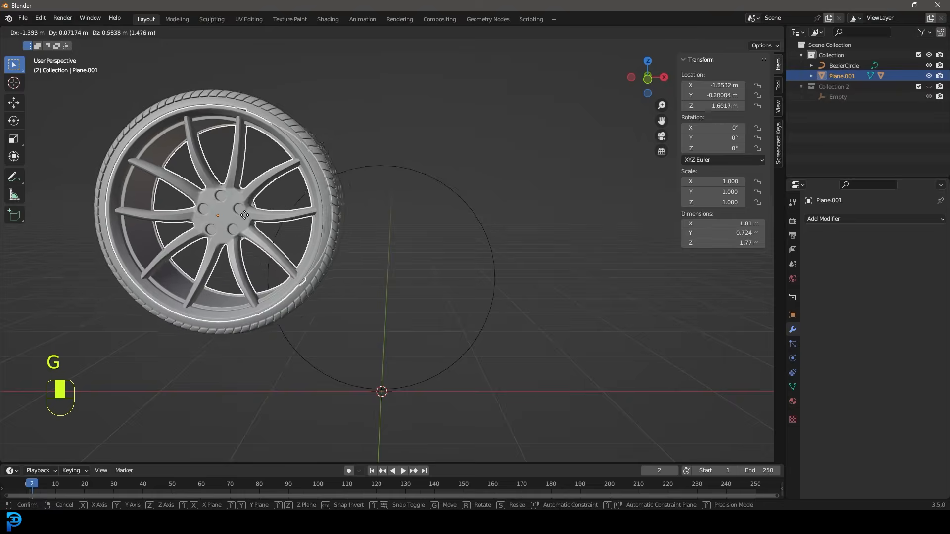
right_click(405, 188)
Step: Delete the leftover BezierCircle, using Wireframe shading to check the scene, and return to Solid shading
middle_drag(465, 192, 436, 210)
key(z)
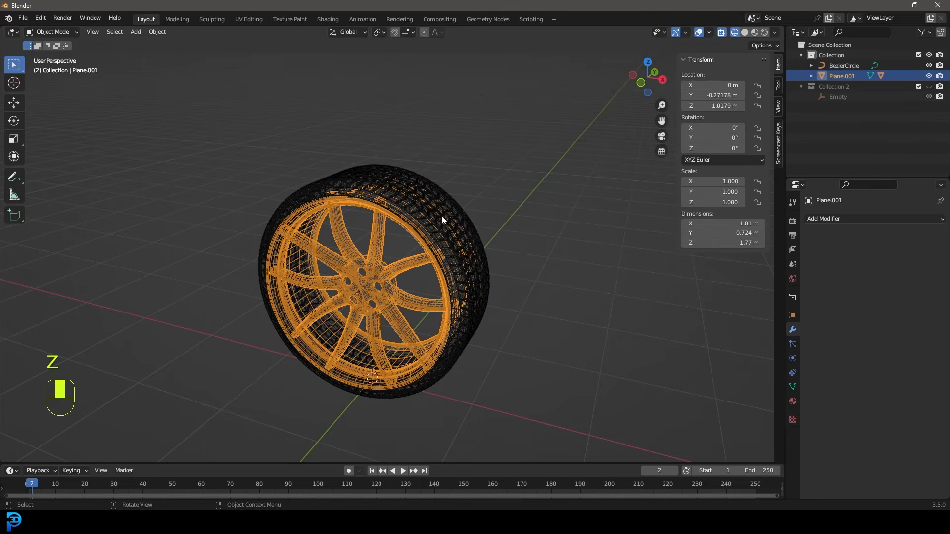
click(844, 66)
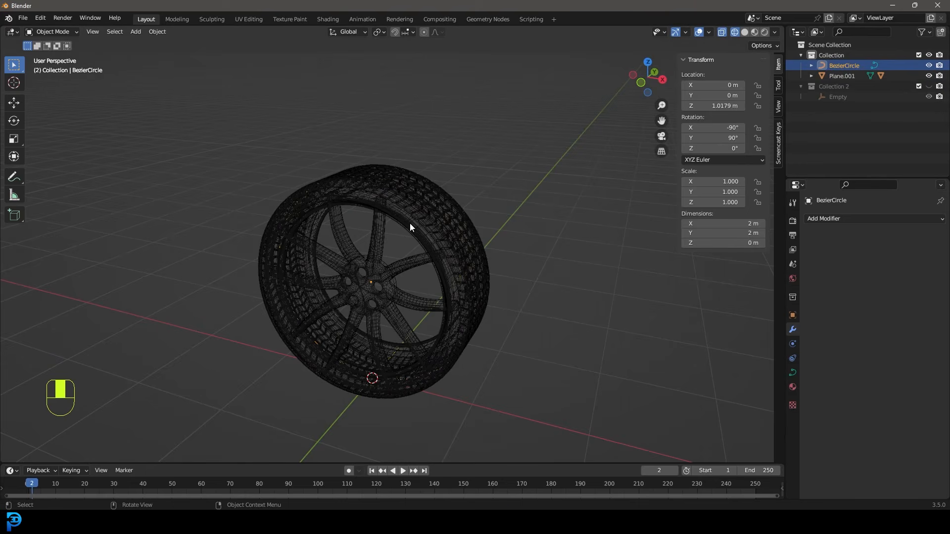
key(Delete)
key(z)
click(494, 220)
Step: Hide the sidebar and set the render engine to Cycles with GPU Compute and 90 max render samples
middle_drag(340, 284, 419, 249)
key(n)
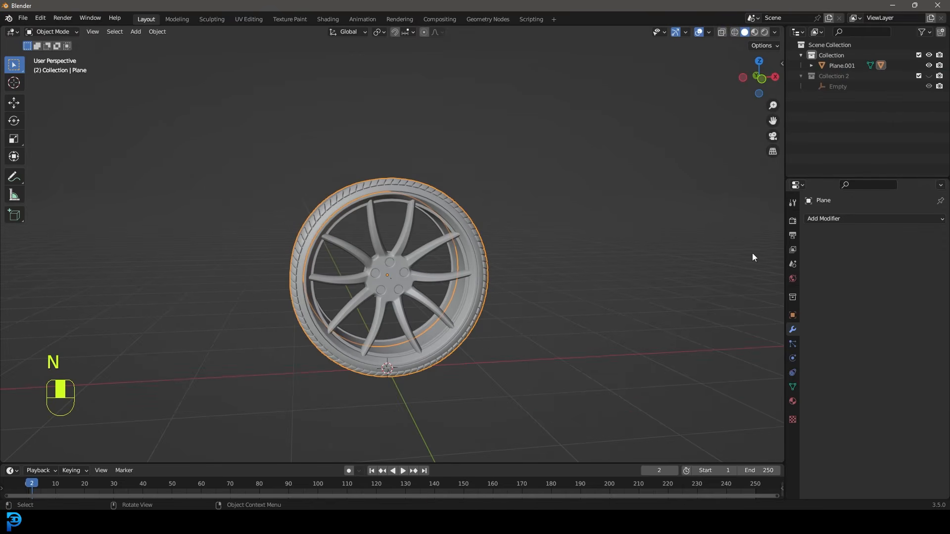
click(792, 221)
click(880, 219)
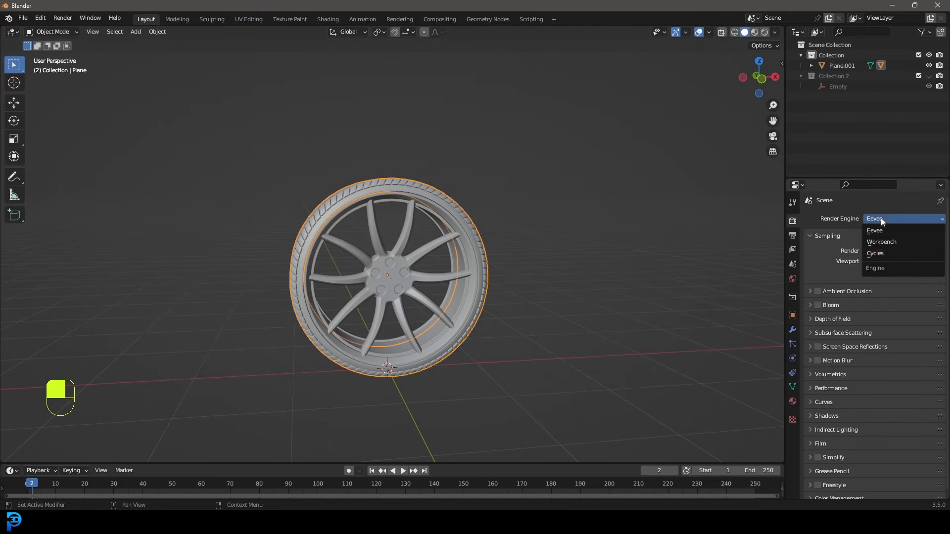
click(900, 250)
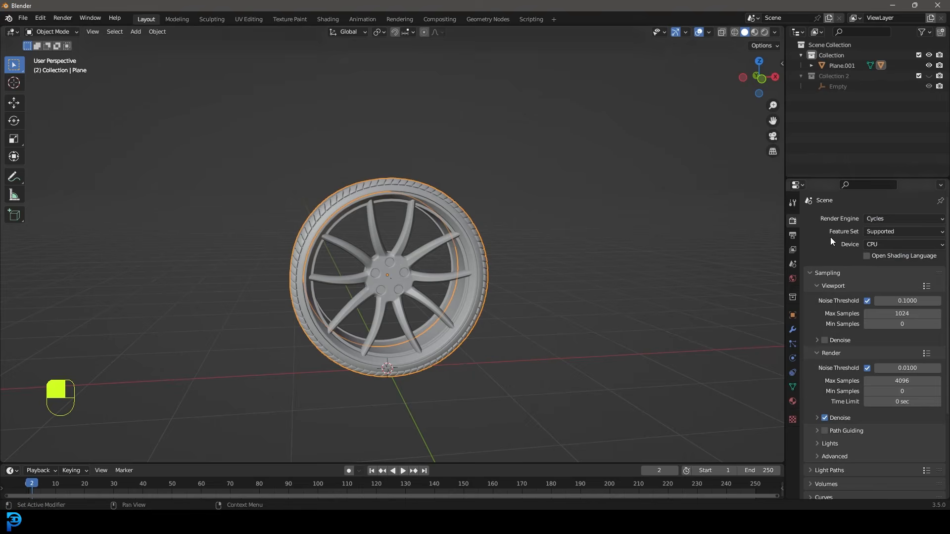
scroll(516, 294, up, 3)
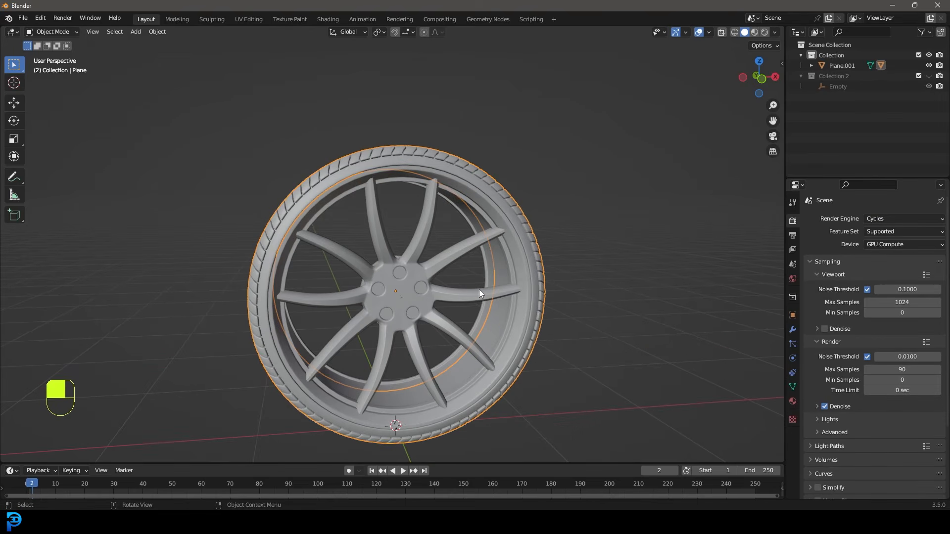
Step: Preview the scene in Rendered shading and add an area light above the wheel with 214.2 W power and 2.71 m size
key(z)
click(459, 272)
scroll(445, 273, down, 3)
key(shift+a)
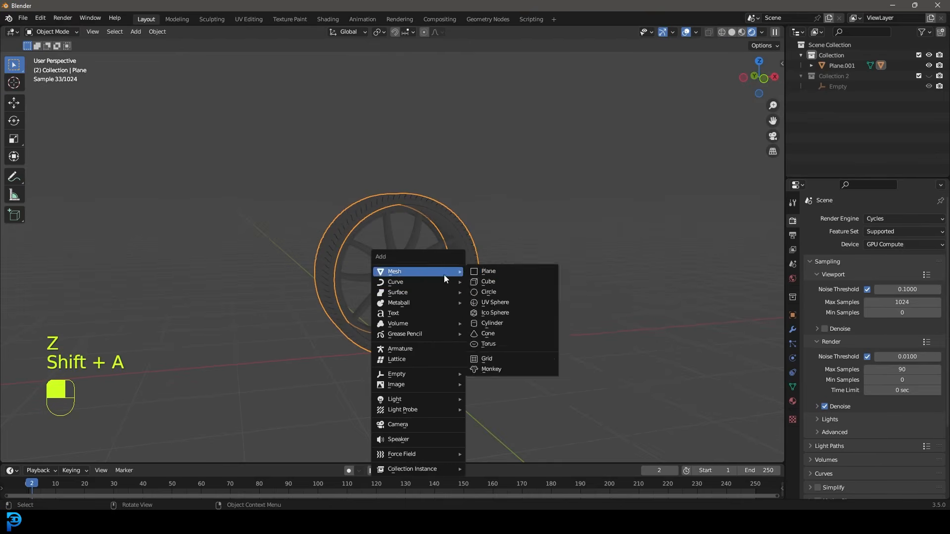
mouse_move(417, 398)
click(502, 431)
key(g)
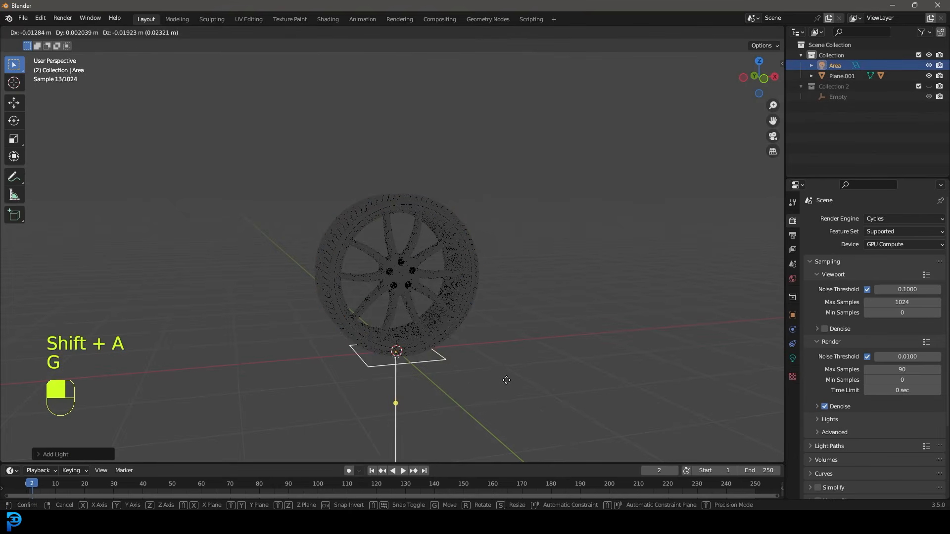
click(505, 126)
click(793, 358)
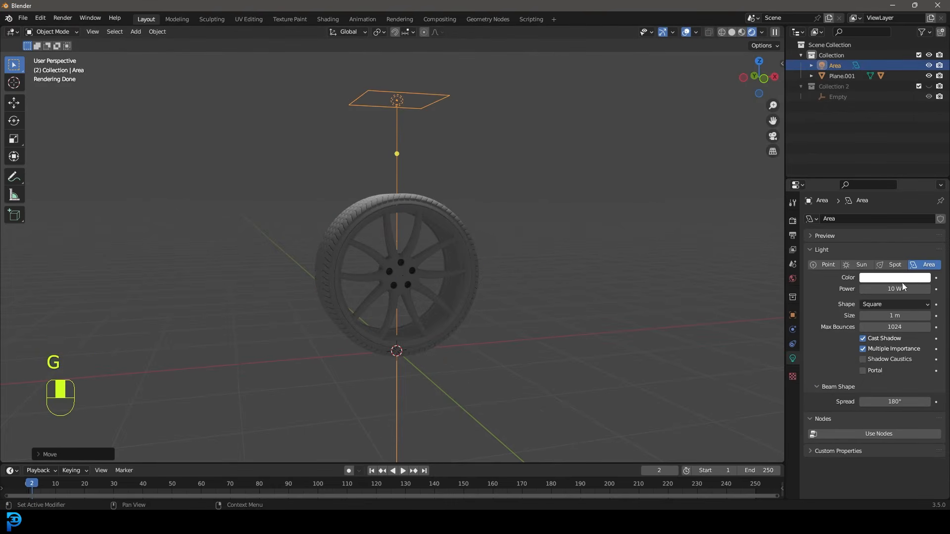
drag(895, 289, 923, 316)
Step: Duplicate the area light, place the copy off to the side of the wheel and rotate it to face the wheel
middle_drag(337, 295, 364, 296)
key(shift+d)
key(r)
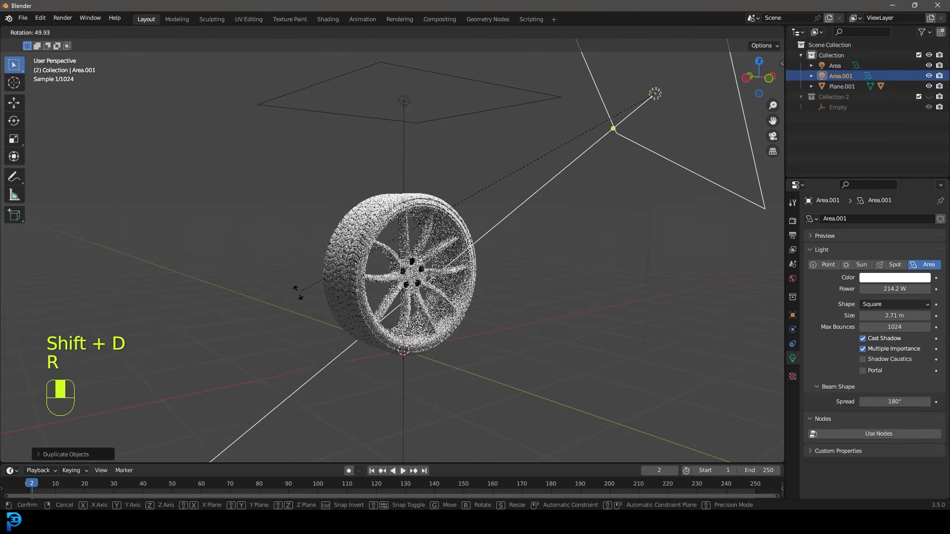
click(278, 266)
middle_drag(278, 266, 469, 242)
Step: Give the tire a new material with a near-black base color of value 0.007
scroll(460, 248, up, 4)
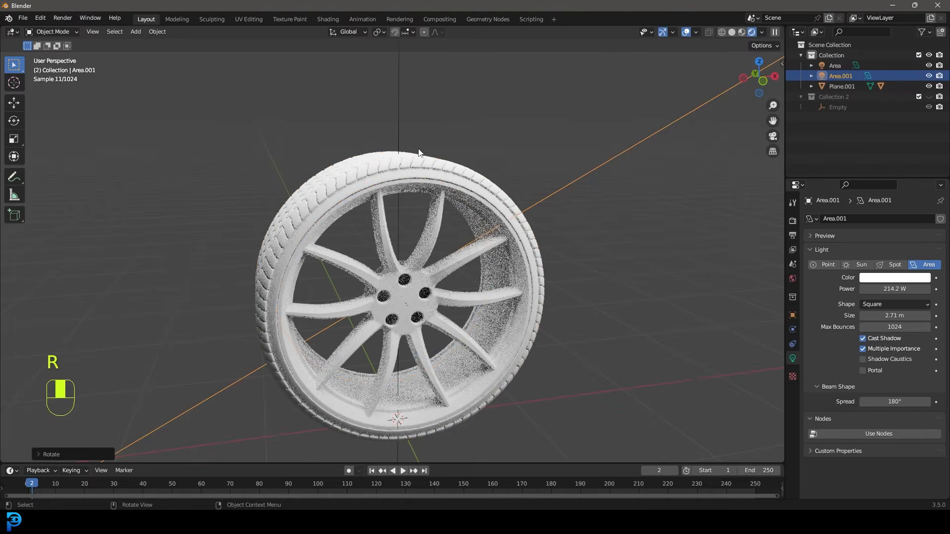
click(416, 157)
click(792, 401)
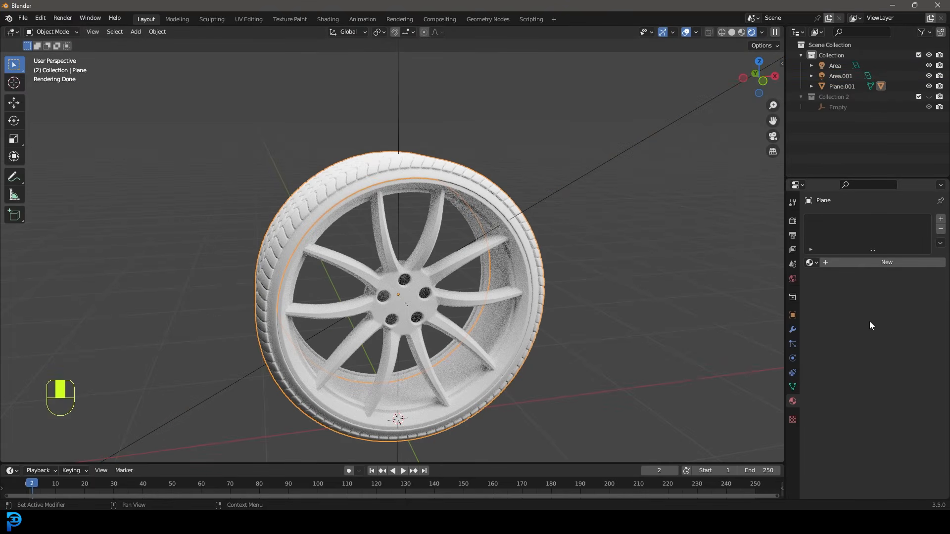
click(856, 263)
click(893, 353)
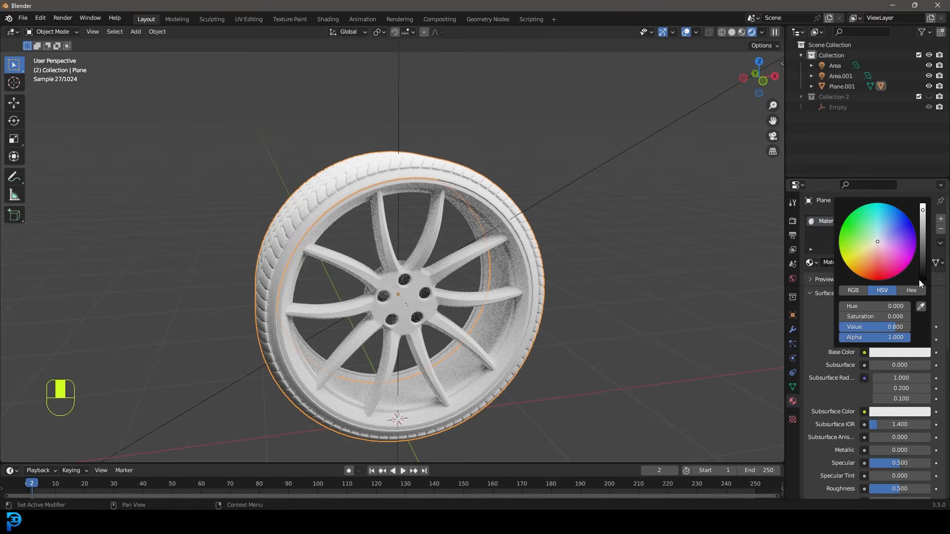
click(922, 274)
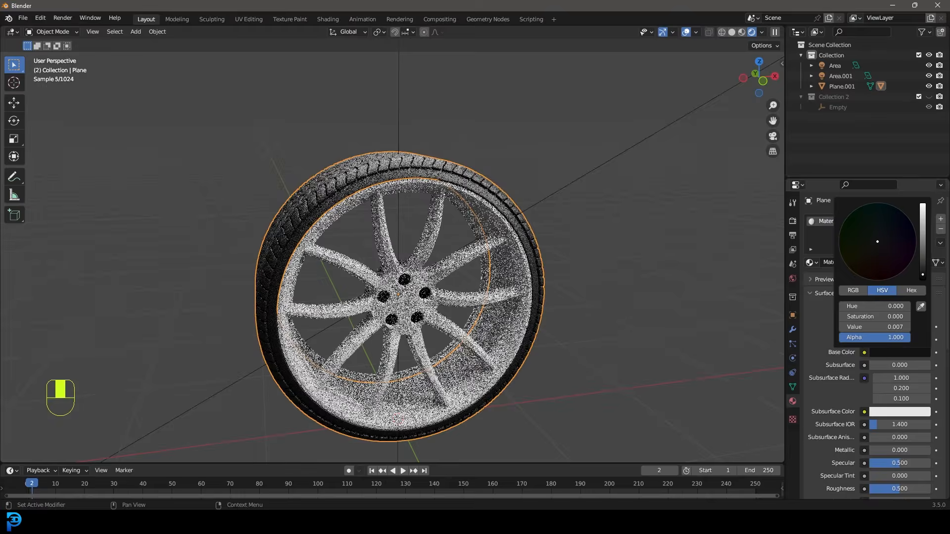
middle_drag(462, 378, 412, 204)
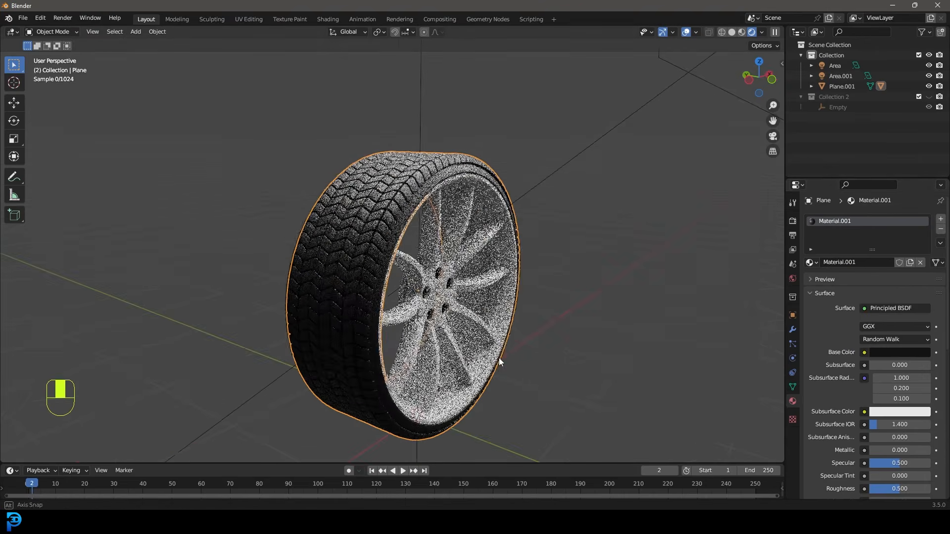
Step: Give the rim a new material with a grey base color, Metallic 1.000 and Roughness 0.404, and deselect everything
click(467, 206)
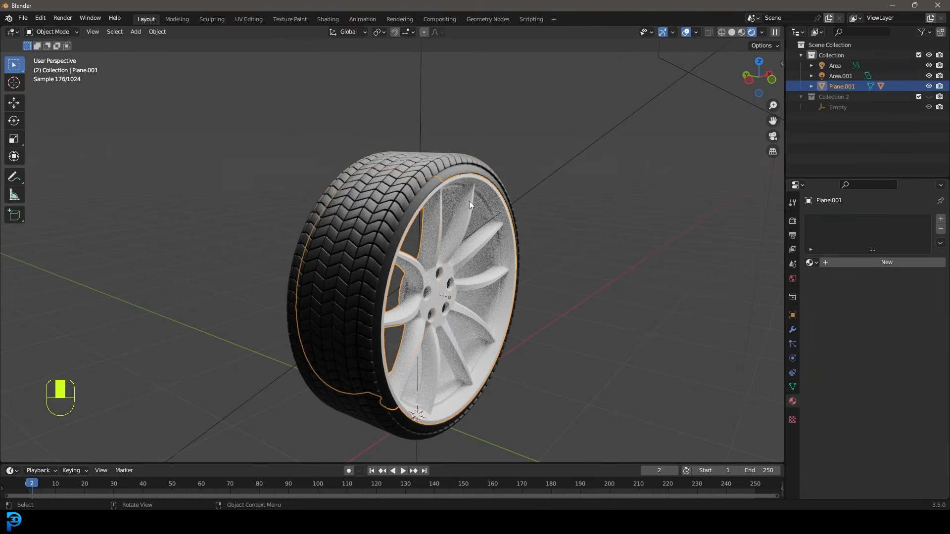
click(882, 265)
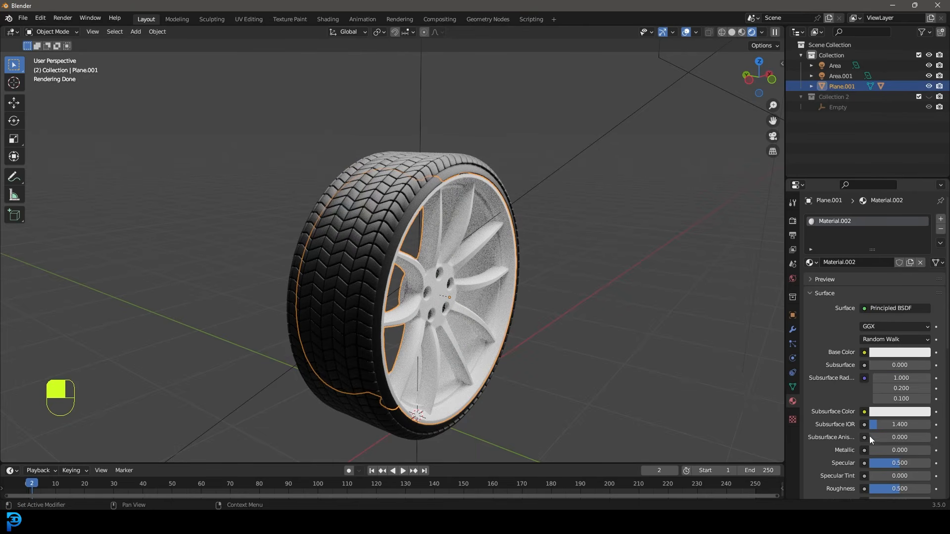
drag(878, 451, 931, 452)
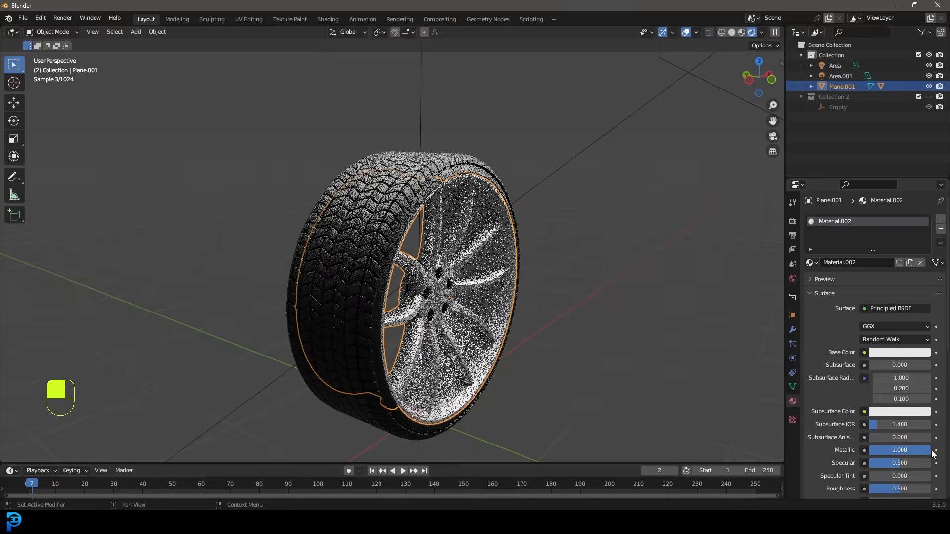
click(903, 352)
drag(923, 223, 924, 231)
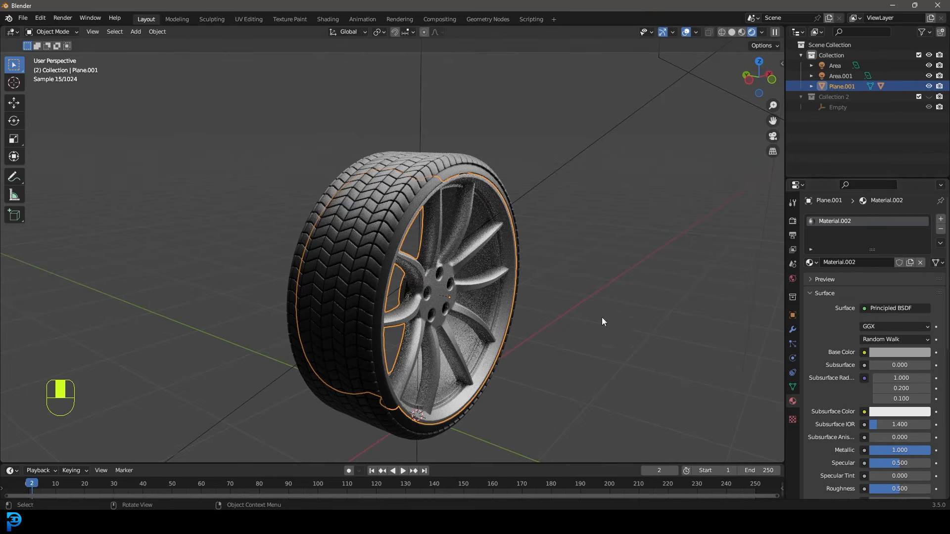
scroll(866, 411, down, 4)
drag(899, 409, 893, 410)
middle_drag(553, 343, 479, 342)
key(alt+a)
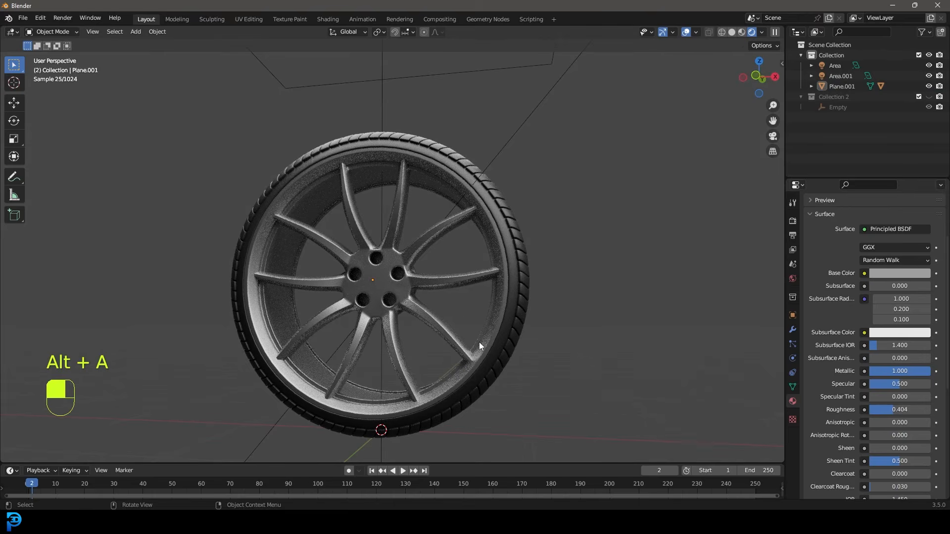
middle_drag(426, 288, 510, 200)
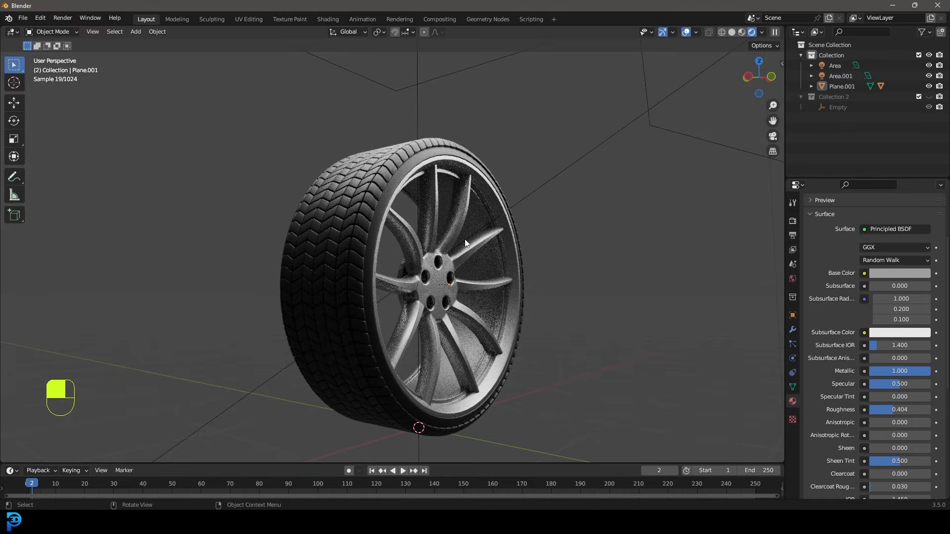
Step: Return to Solid shading and save the Blender file in the Desktop folder
key(z)
click(543, 241)
scroll(524, 248, down, 2)
middle_drag(517, 252, 480, 260)
key(ctrl+s)
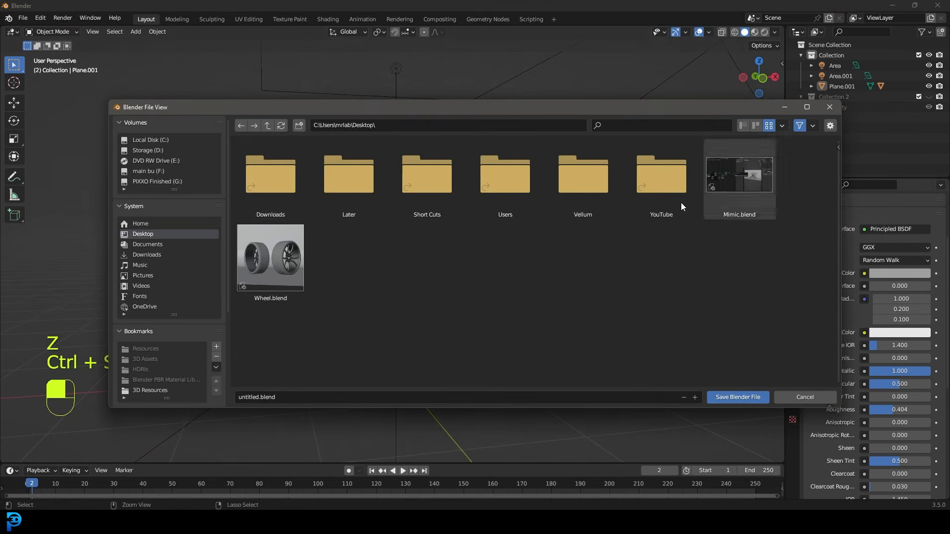
click(738, 399)
Step: Switch to the finished Wheel.blend project and examine its spoke and hub mesh in Edit Mode and Object Mode
drag(949, 7, 320, 128)
click(948, 128)
scroll(404, 252, down, 3)
middle_drag(403, 254, 329, 266)
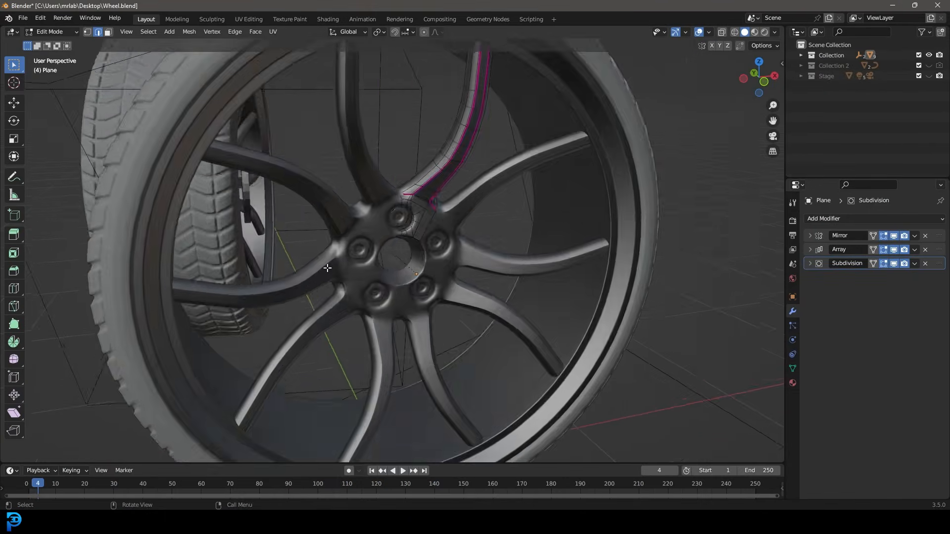
scroll(357, 260, down, 5)
scroll(358, 259, up, 3)
key(Tab)
middle_drag(432, 271, 394, 277)
shift+middle_drag(382, 226, 396, 255)
scroll(396, 255, up, 3)
key(Tab)
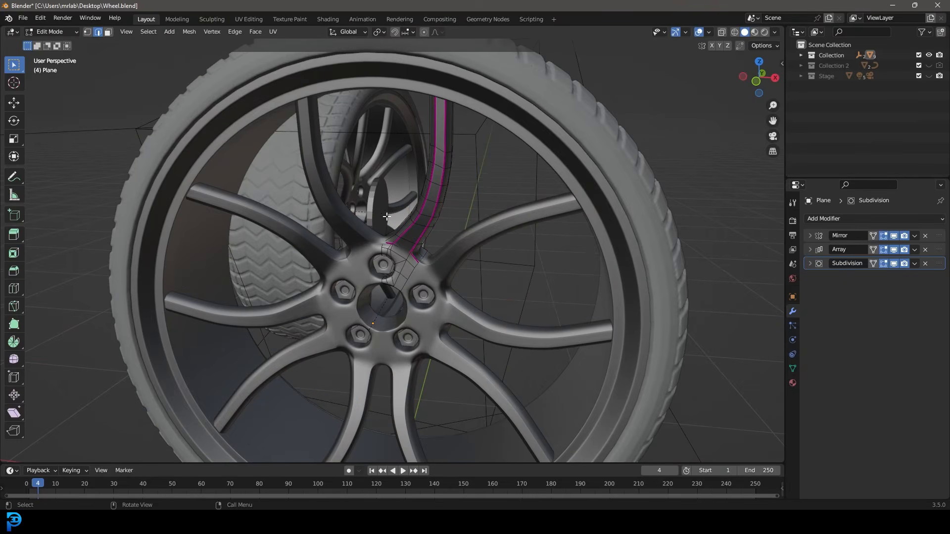
scroll(332, 228, down, 4)
key(Tab)
scroll(331, 227, down, 4)
middle_drag(331, 227, 388, 225)
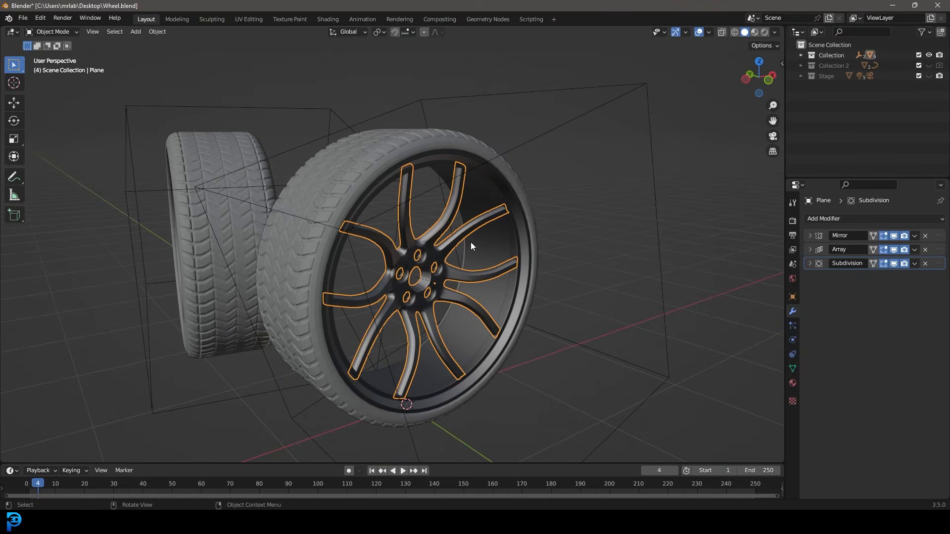
Step: View the finished wheels through the camera in Rendered shading, and return to Solid shading
key(KP_0)
key(z)
click(535, 265)
scroll(535, 269, up, 3)
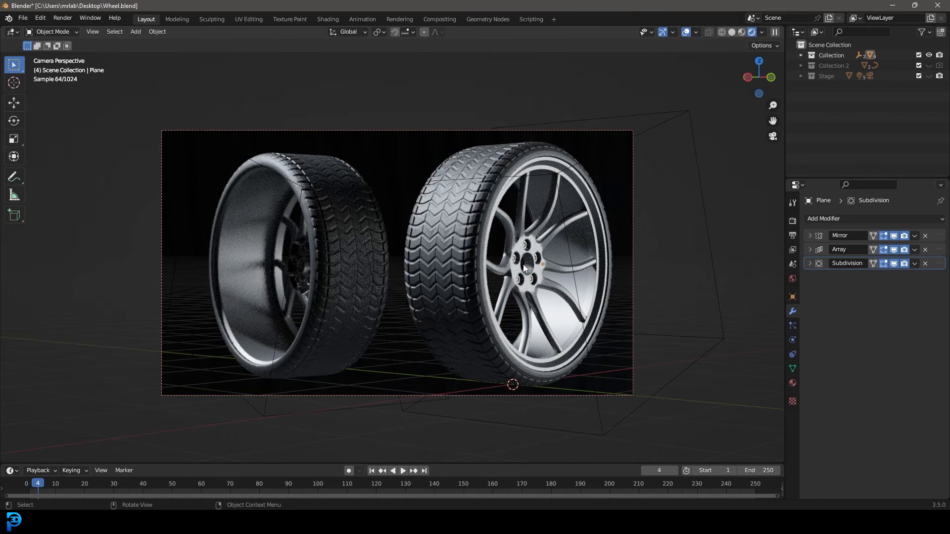
key(z)
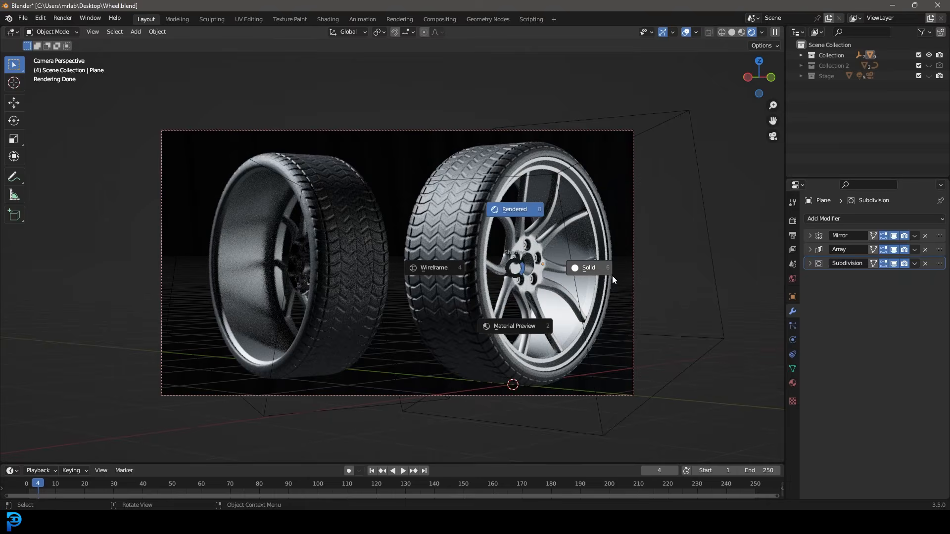
click(610, 275)
Step: Select the finished front tire and examine its Remesh modifier settings and tread
mouse_move(530, 251)
middle_down()
mouse_move(454, 288)
mouse_move(452, 307)
mouse_move(519, 294)
mouse_move(467, 286)
mouse_move(469, 263)
middle_up()
scroll(520, 294, up, 3)
shift+middle_drag(468, 197, 381, 197)
scroll(381, 198, up, 3)
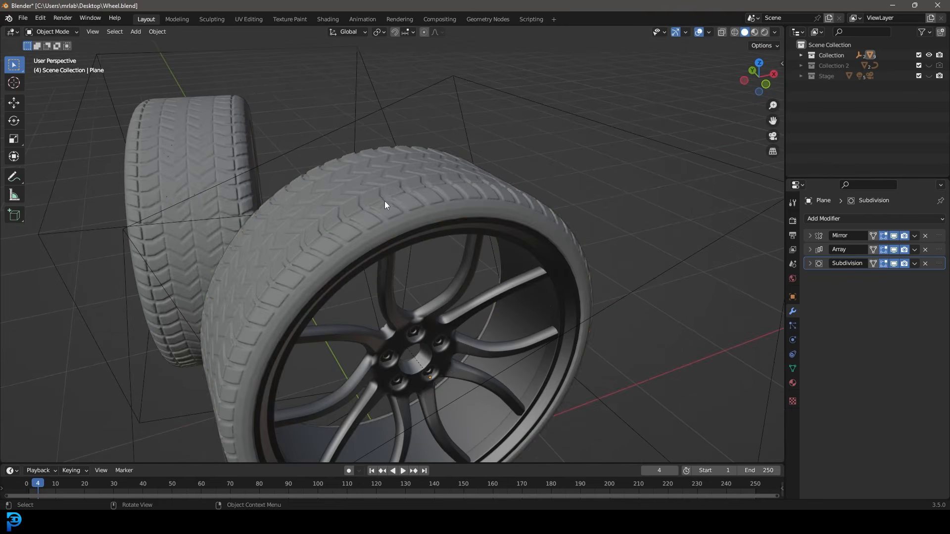
click(359, 207)
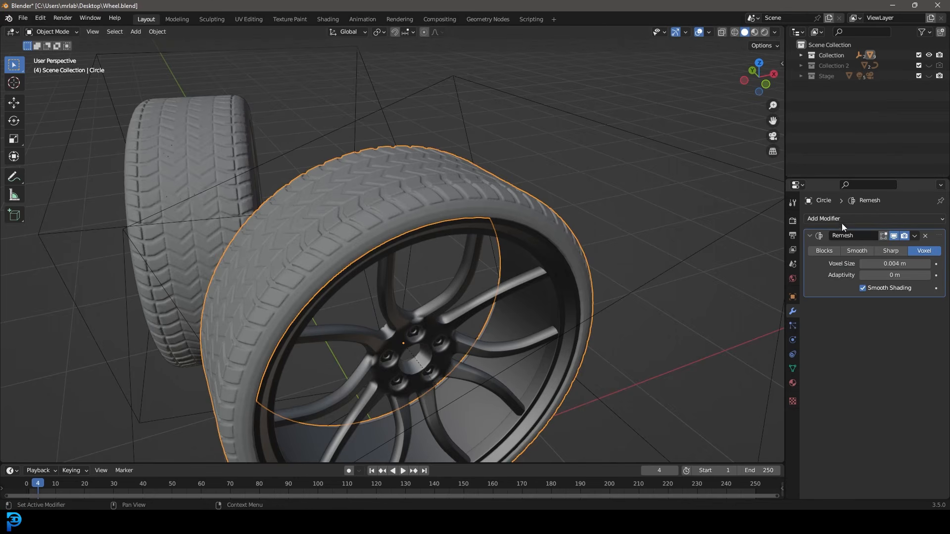
middle_drag(327, 247, 366, 268)
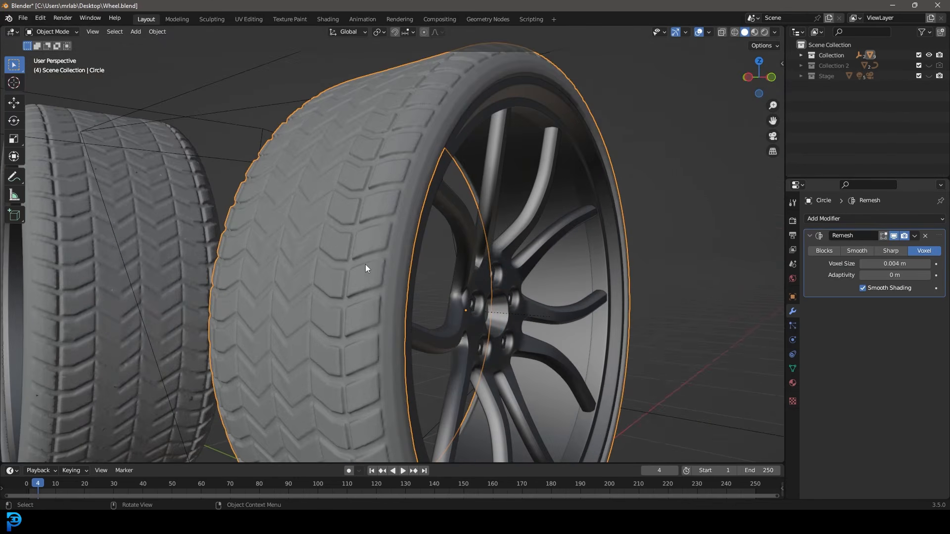
Step: Examine the remeshed tire's mesh density in Wireframe shading and its tread in Solid shading
mouse_move(389, 228)
middle_down()
mouse_move(323, 252)
mouse_move(404, 240)
middle_up()
key(z)
click(391, 240)
key(z)
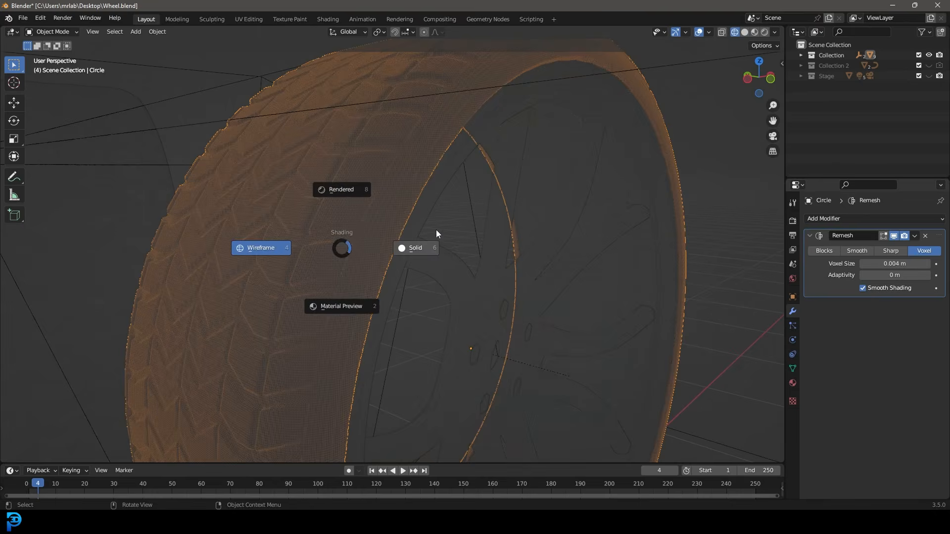
click(435, 230)
scroll(431, 238, down, 5)
mouse_move(418, 254)
middle_down()
mouse_move(359, 250)
mouse_move(464, 291)
mouse_move(439, 283)
mouse_move(435, 292)
middle_up()
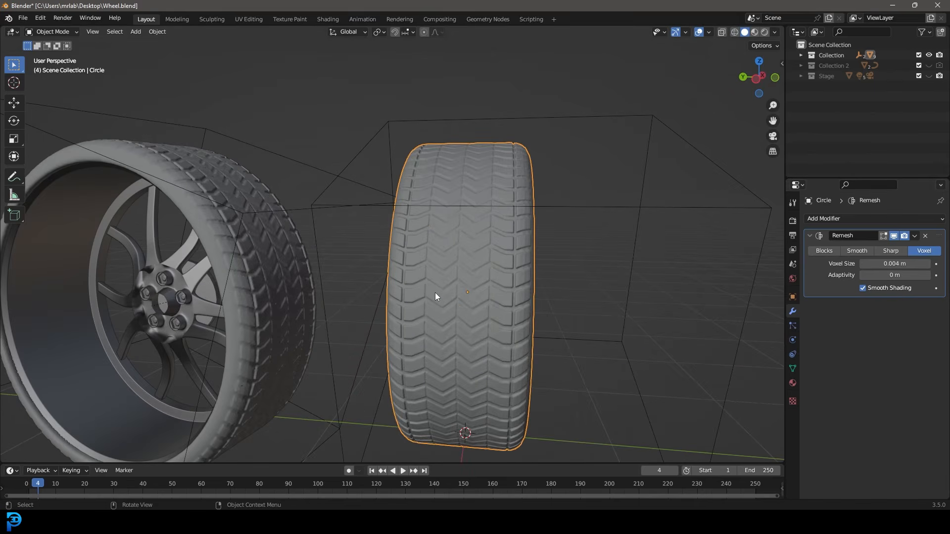
scroll(428, 293, down, 3)
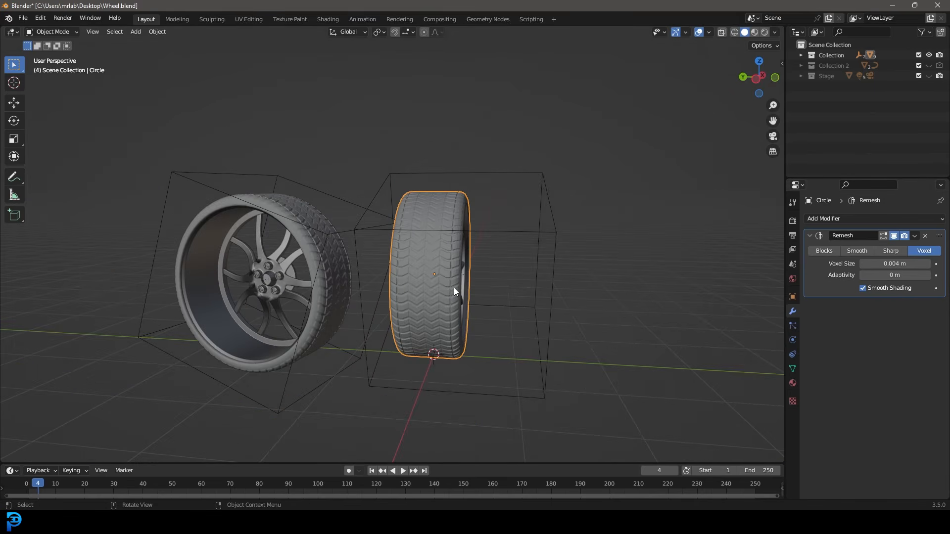